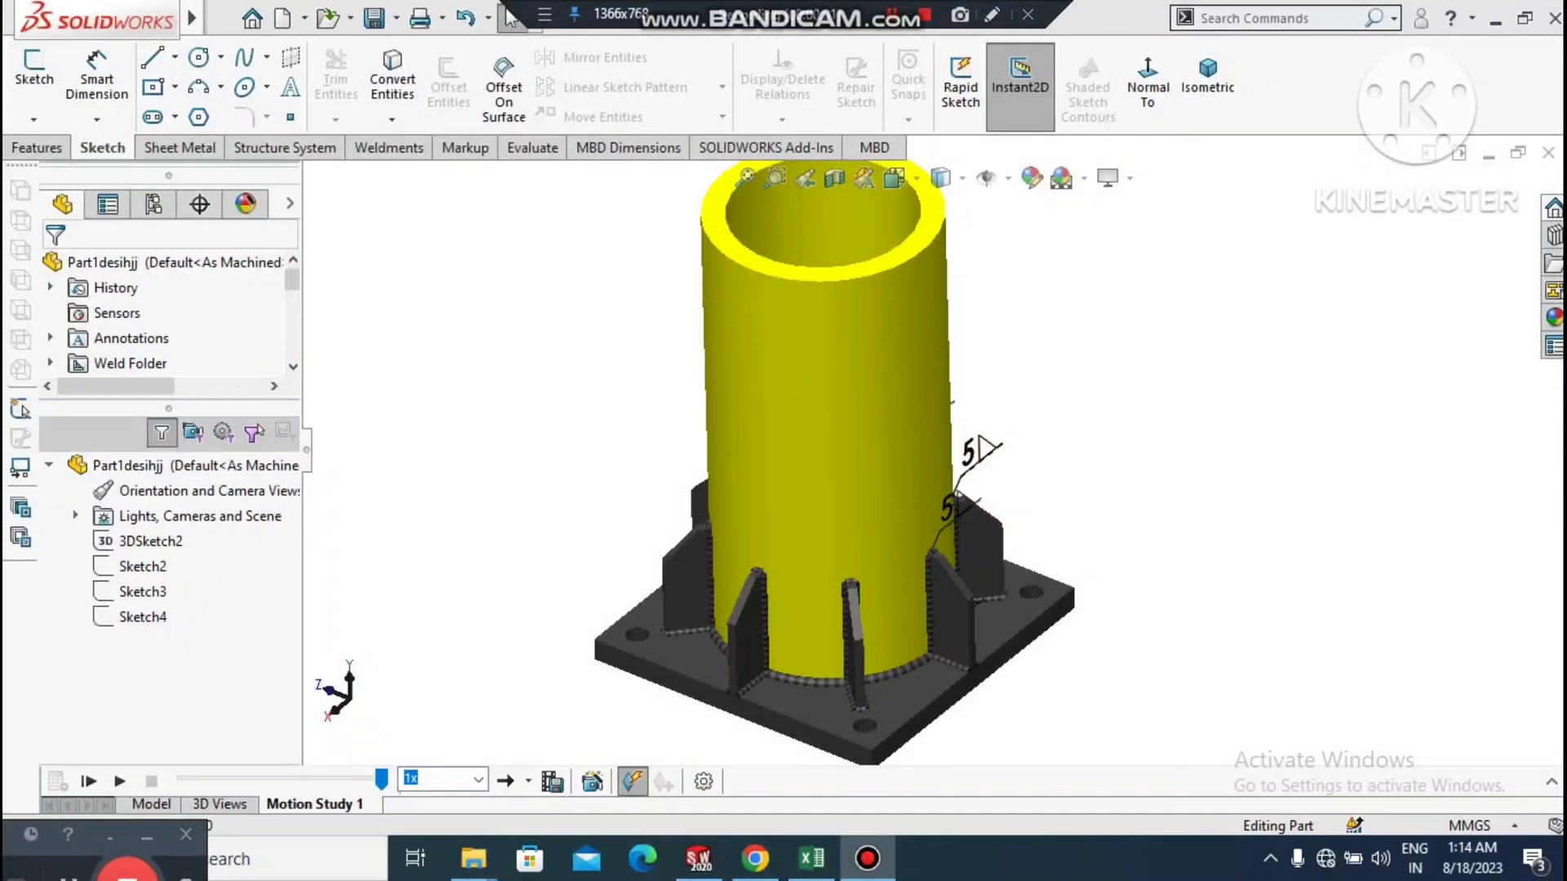
- Examine the finished column model from several angles, focusing on the base plate, ribs, weld beads and weld symbols
left_click(1172, 493)
left_click_drag(1173, 493, 1228, 393)
right_click(1228, 394)
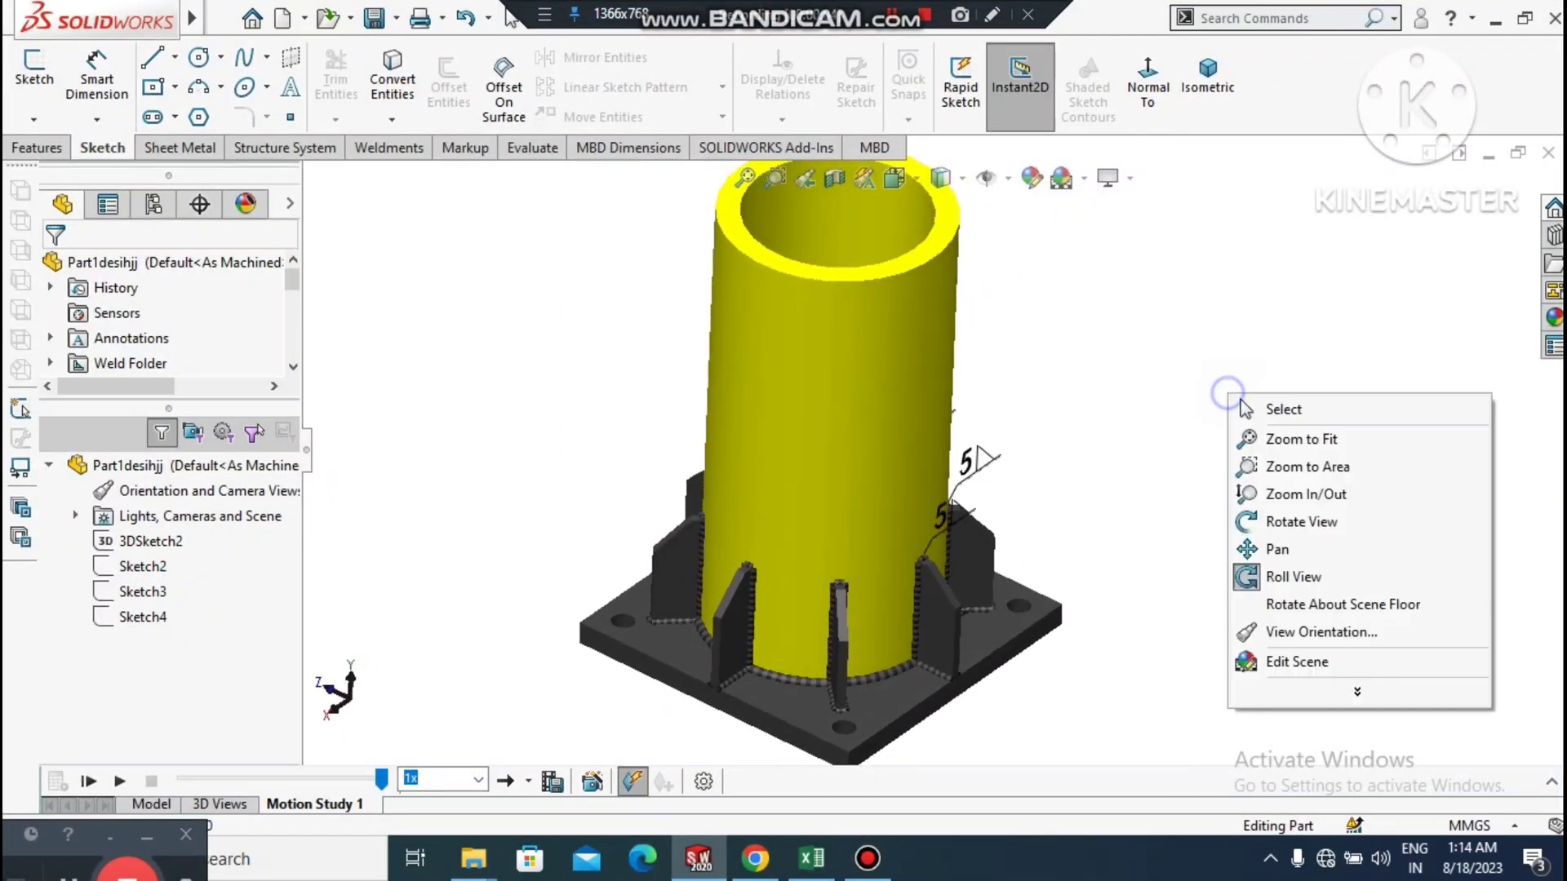
left_click(1278, 549)
right_click(1266, 409)
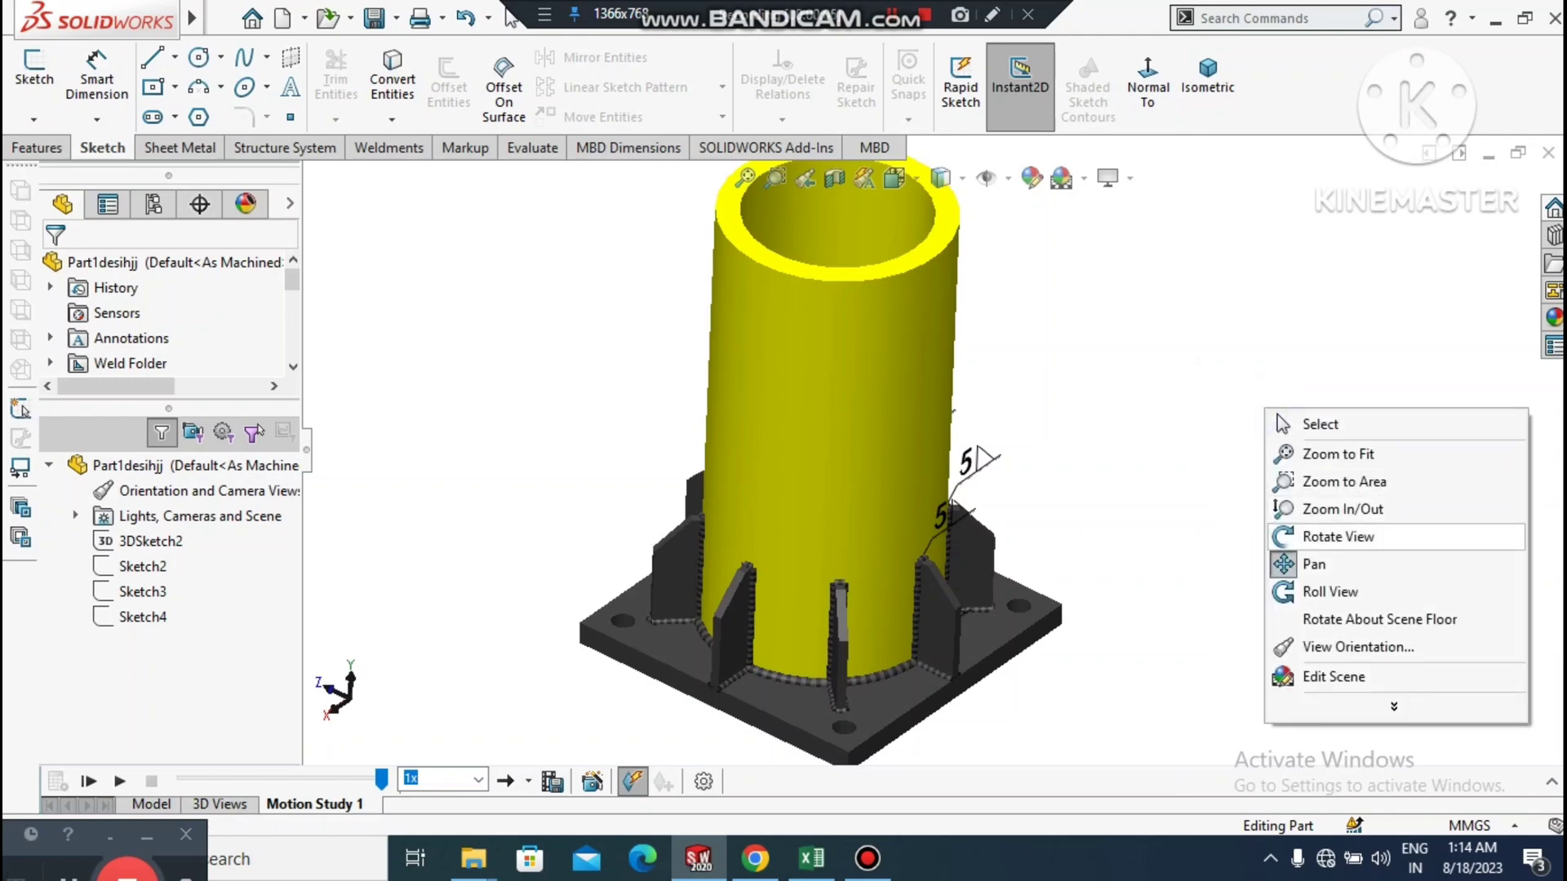
left_click(1350, 535)
left_click_drag(1350, 535, 1188, 518)
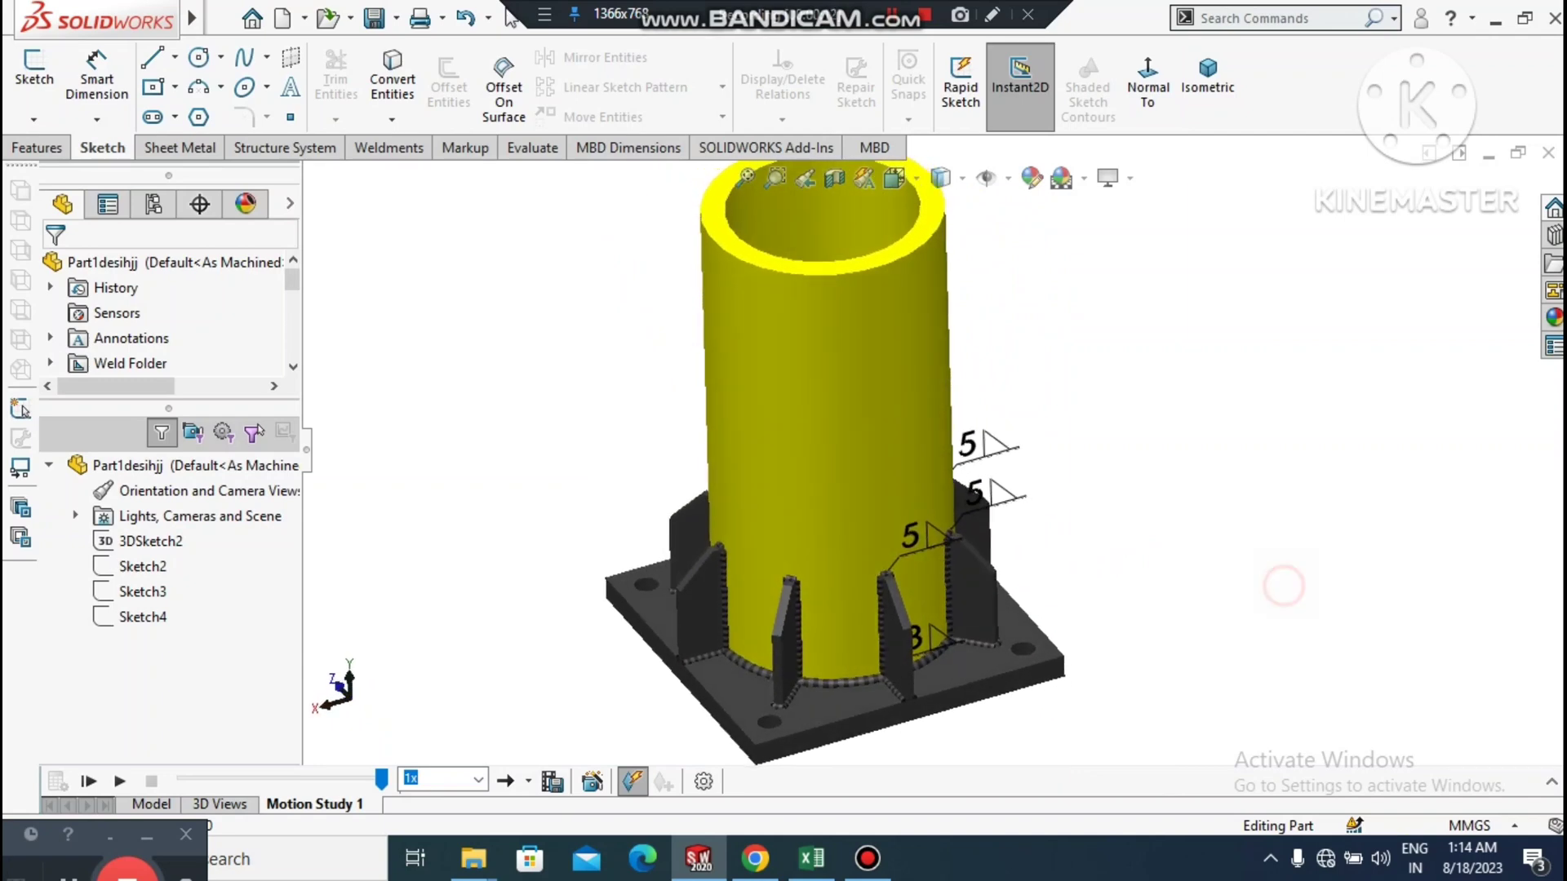
right_click(1180, 374)
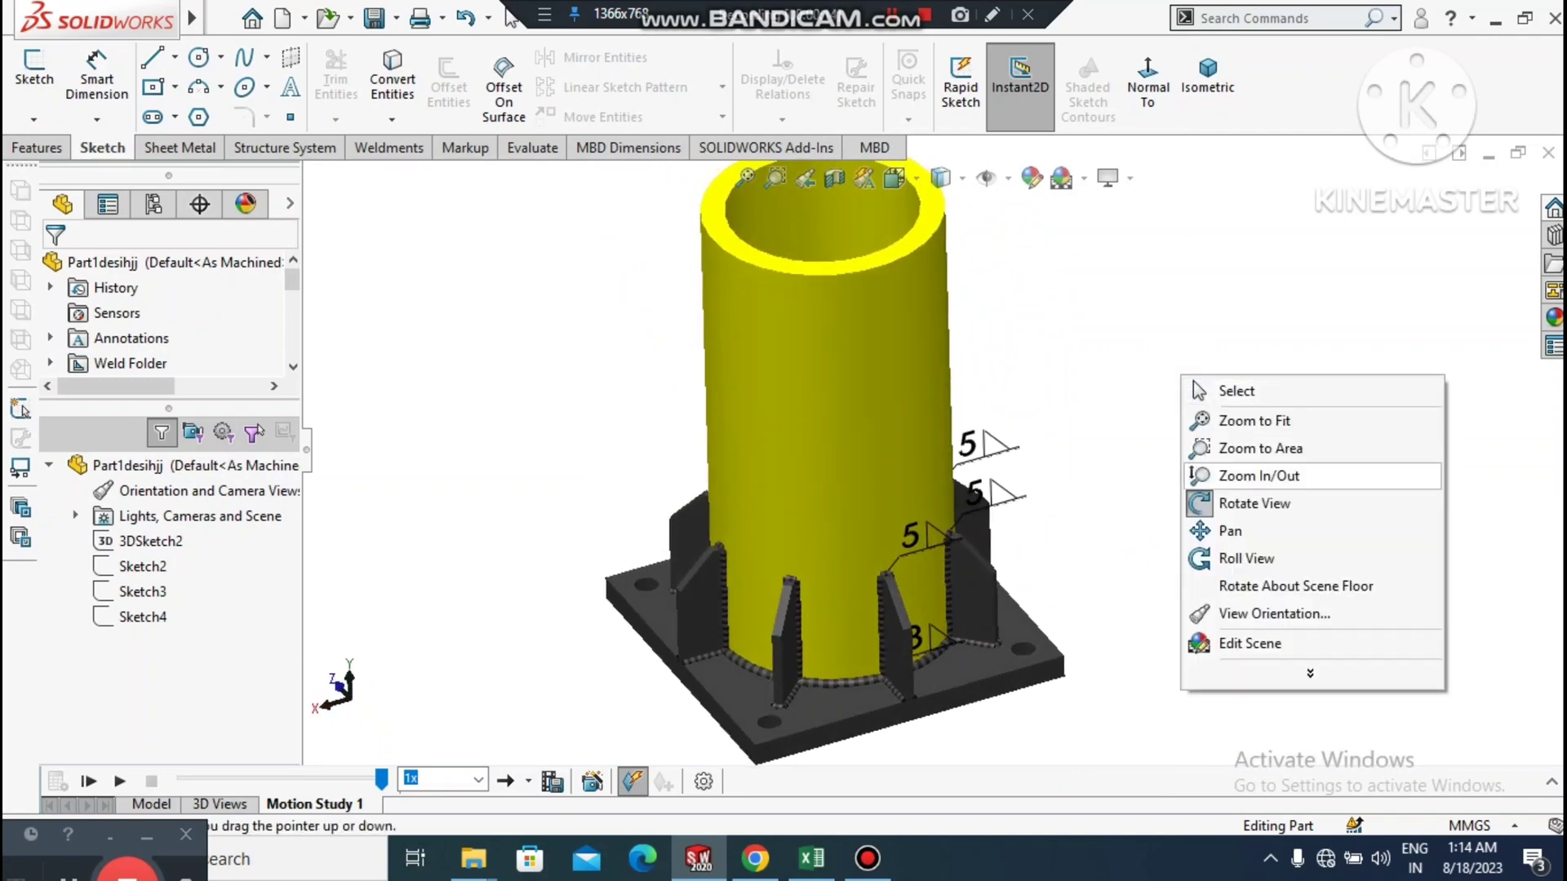
left_click(1241, 473)
left_click_drag(1241, 472, 1242, 433)
mouse_move(942, 698)
left_mouse_down()
mouse_move(943, 571)
mouse_move(942, 620)
left_mouse_up()
right_click(1160, 462)
left_click(1190, 620)
left_click_drag(1192, 590, 1266, 358)
scroll(1190, 275, "up", 1)
scroll(848, 537, "down", 5)
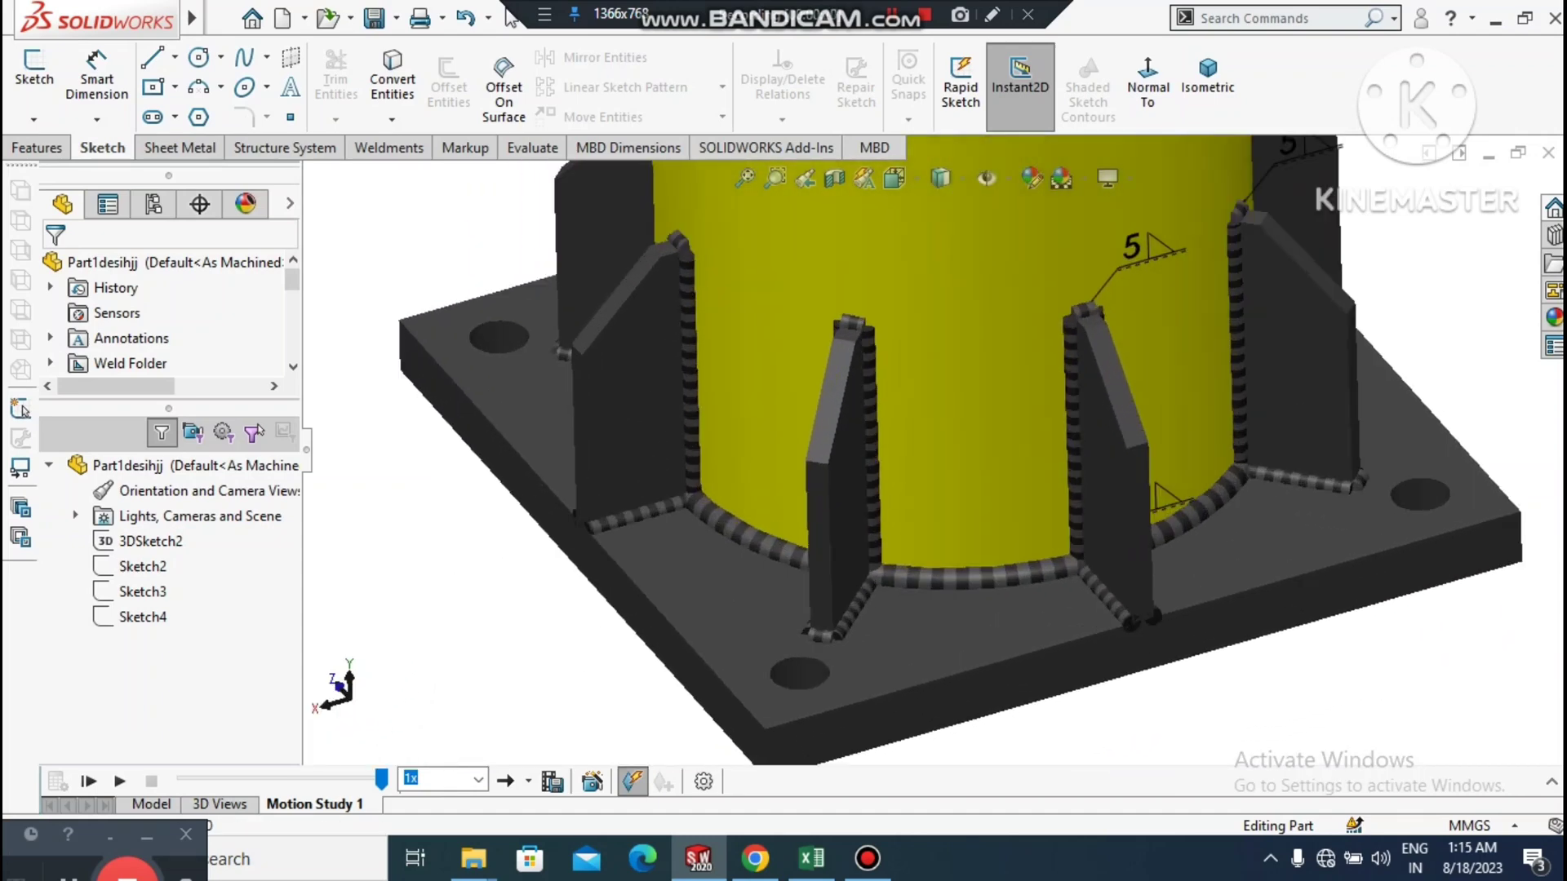
scroll(932, 459, "up", 6)
left_click_drag(1216, 307, 1143, 470)
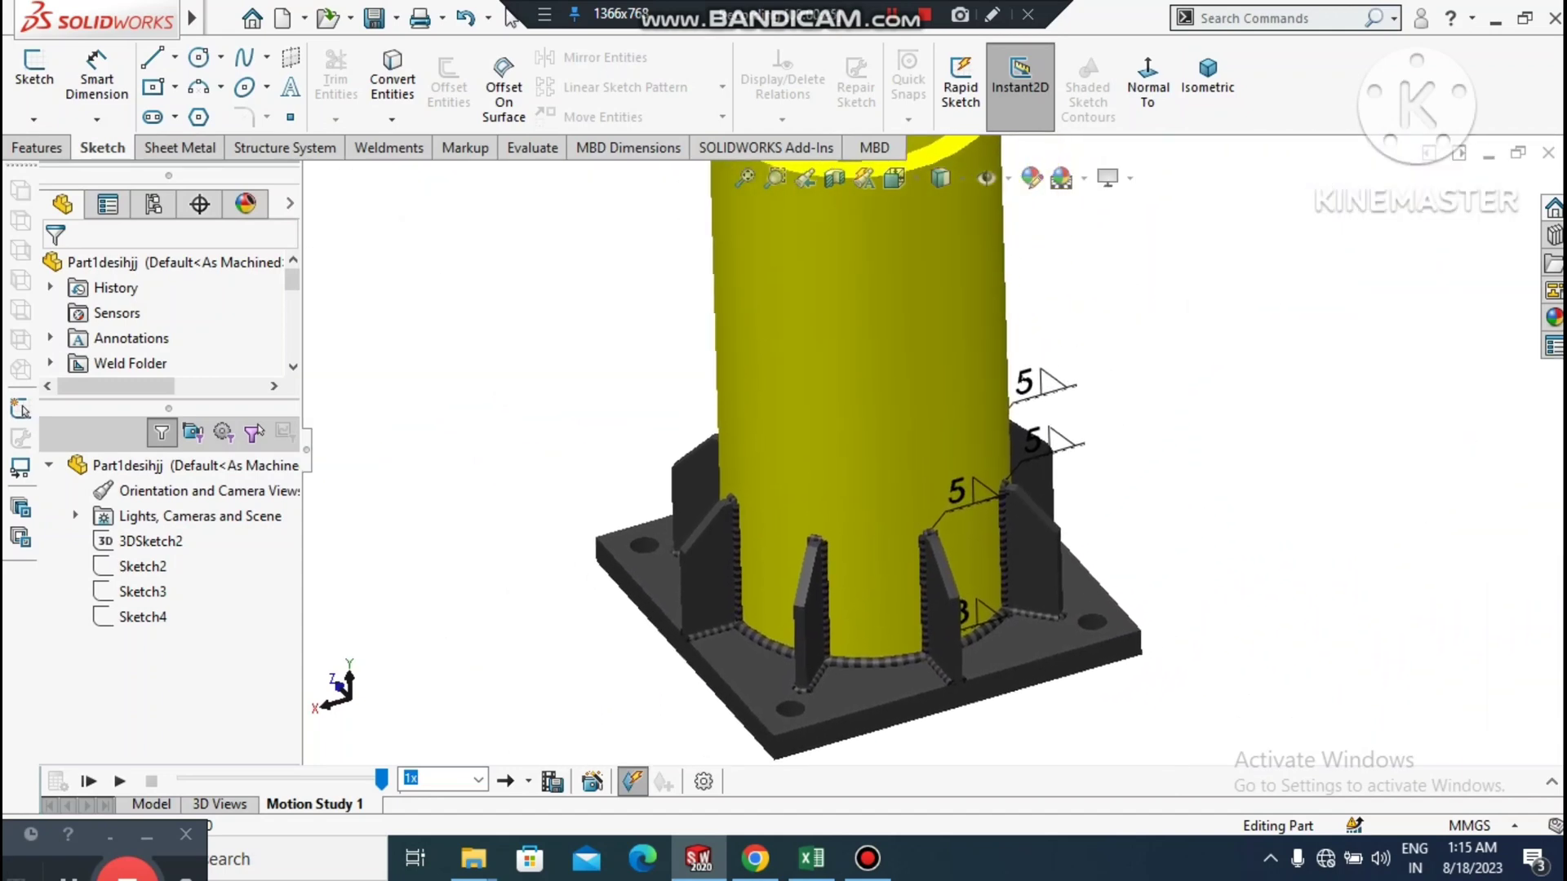
- Play the motion study from the start and inspect the ribbed lower part of the column
left_click(90, 781)
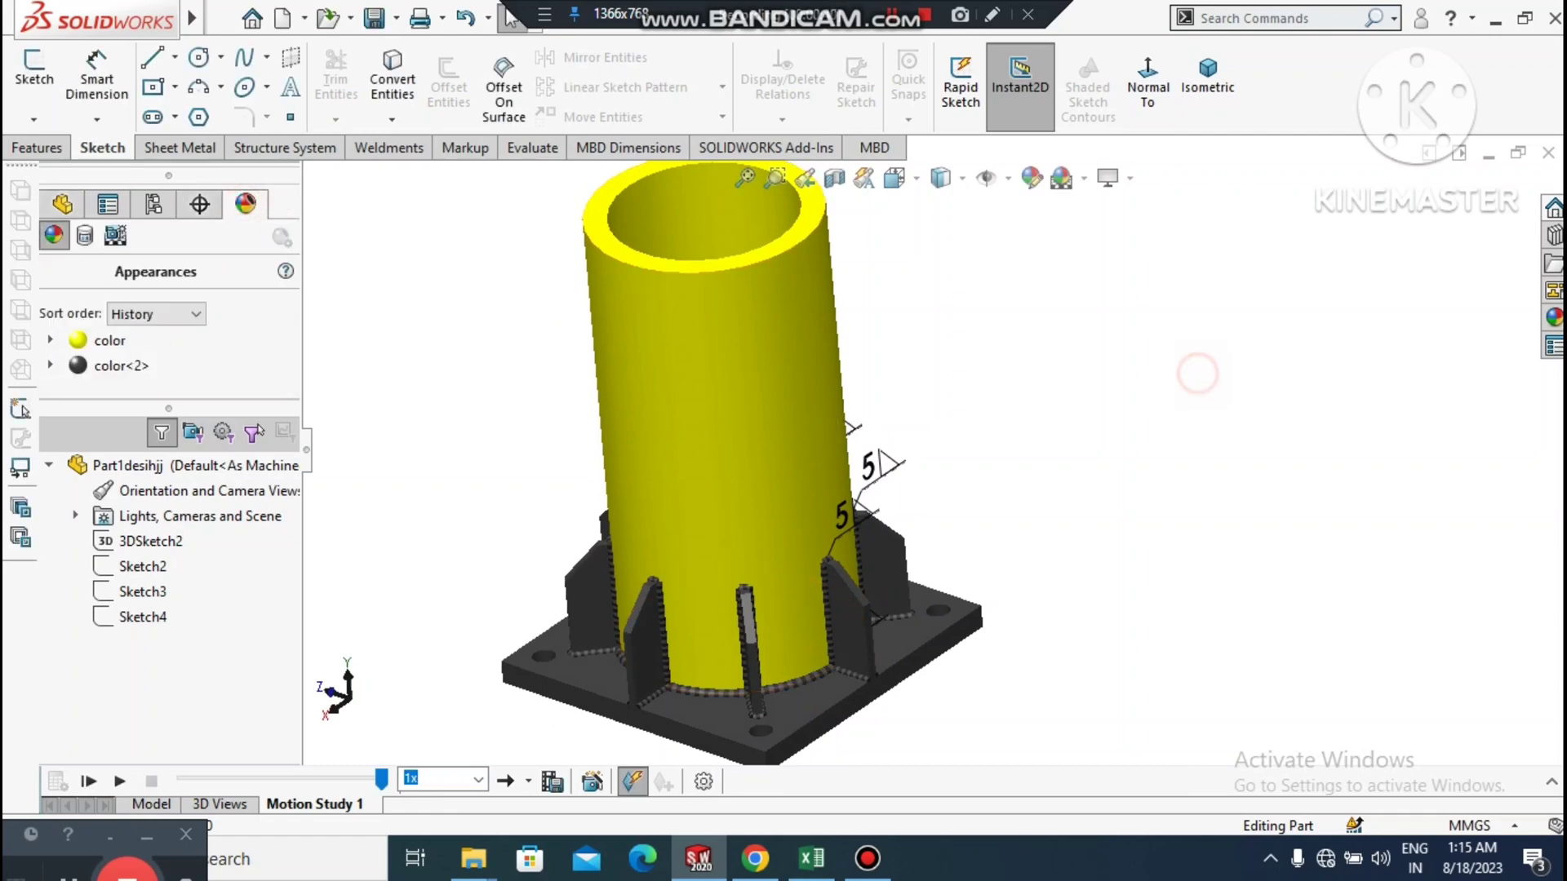
scroll(992, 441, "up", 1)
scroll(755, 588, "down", 2)
scroll(922, 465, "up", 1)
middle_click_drag(857, 531, 839, 504)
scroll(730, 482, "down", 2)
scroll(926, 425, "up", 2)
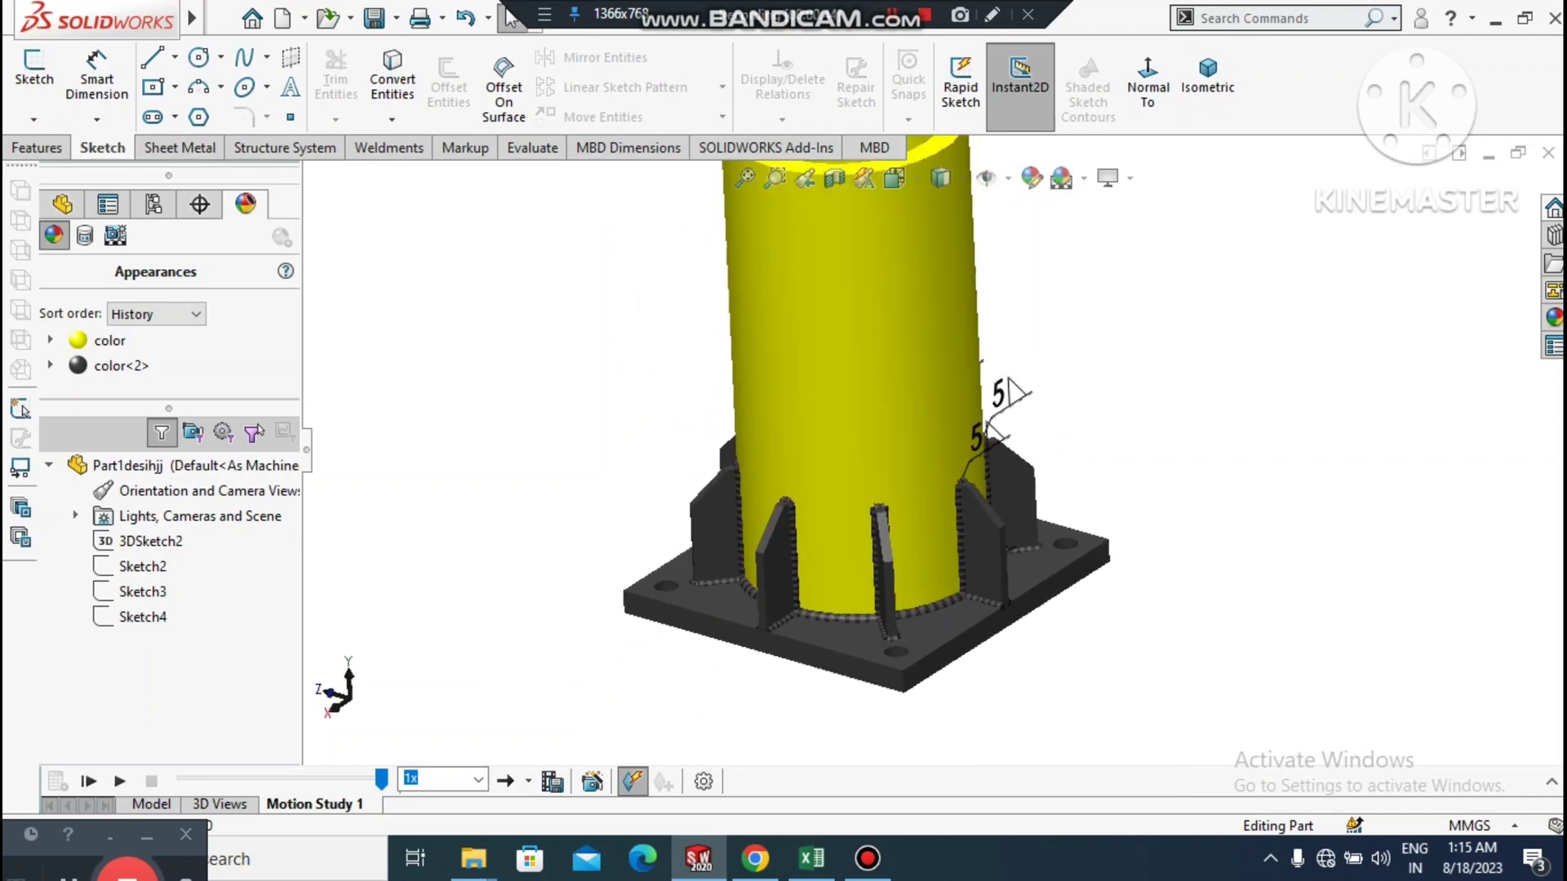
- Create a new part document and change its background scene to plain white
mouse_move(512, 16)
left_click(222, 18)
left_click(261, 52)
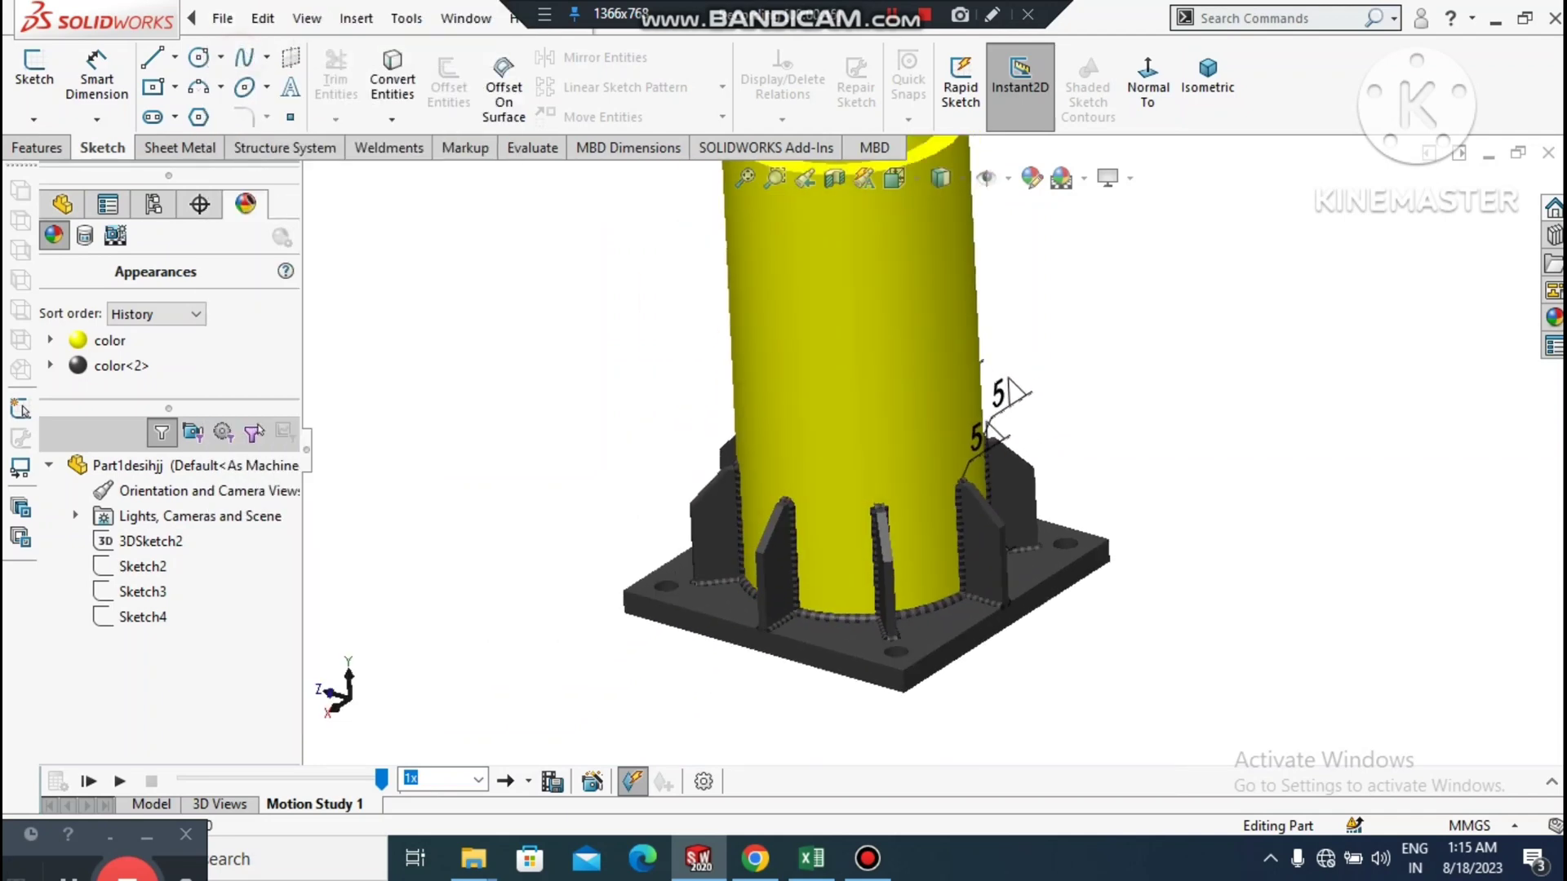
left_click(895, 695)
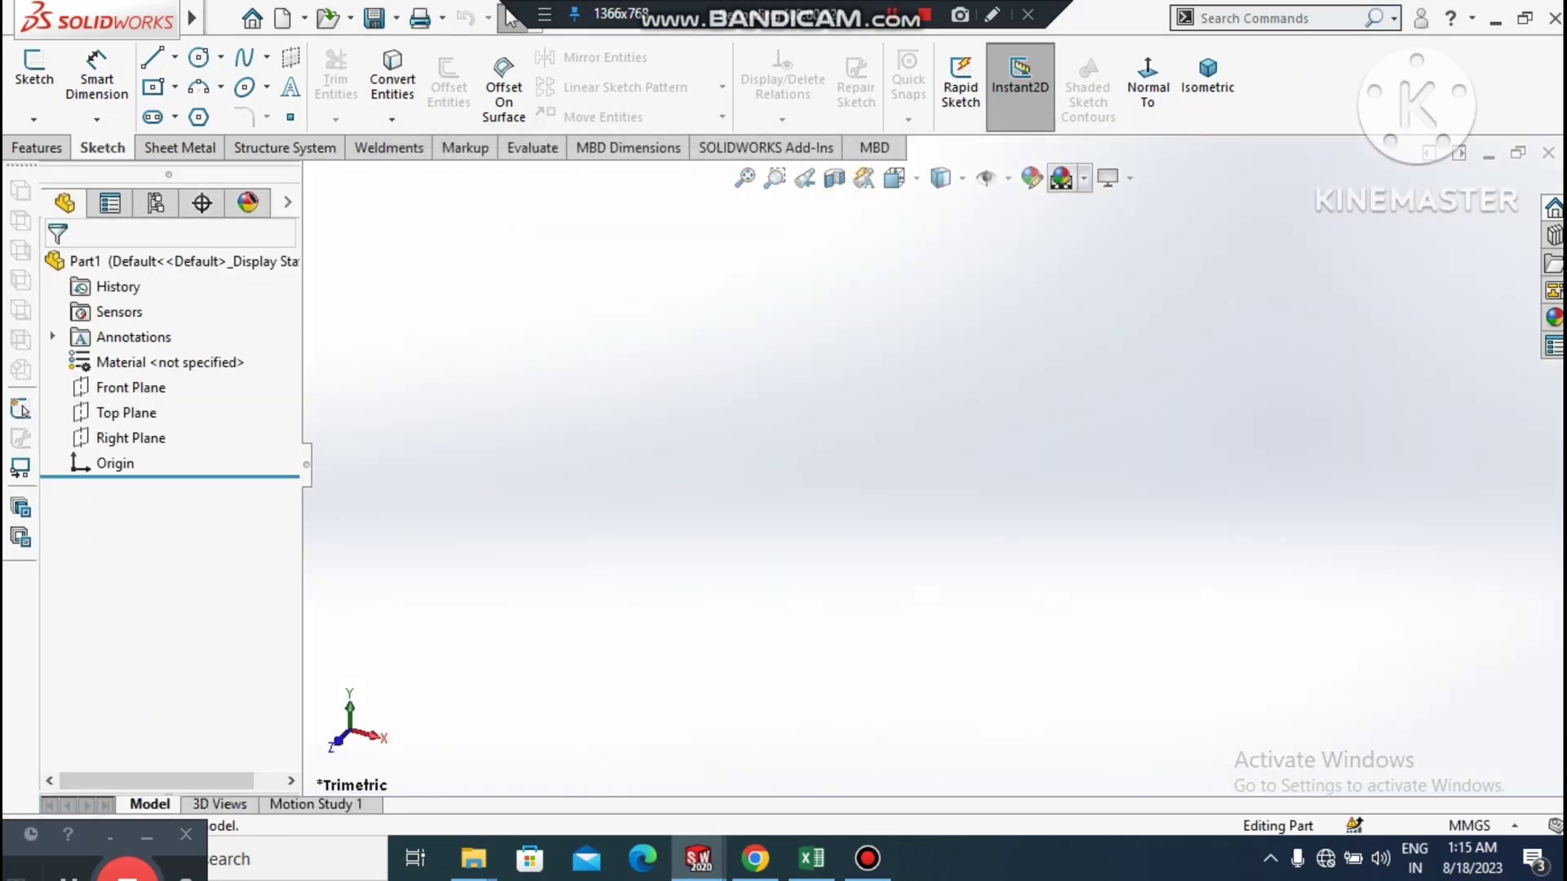
left_click(1084, 178)
left_click(1089, 235)
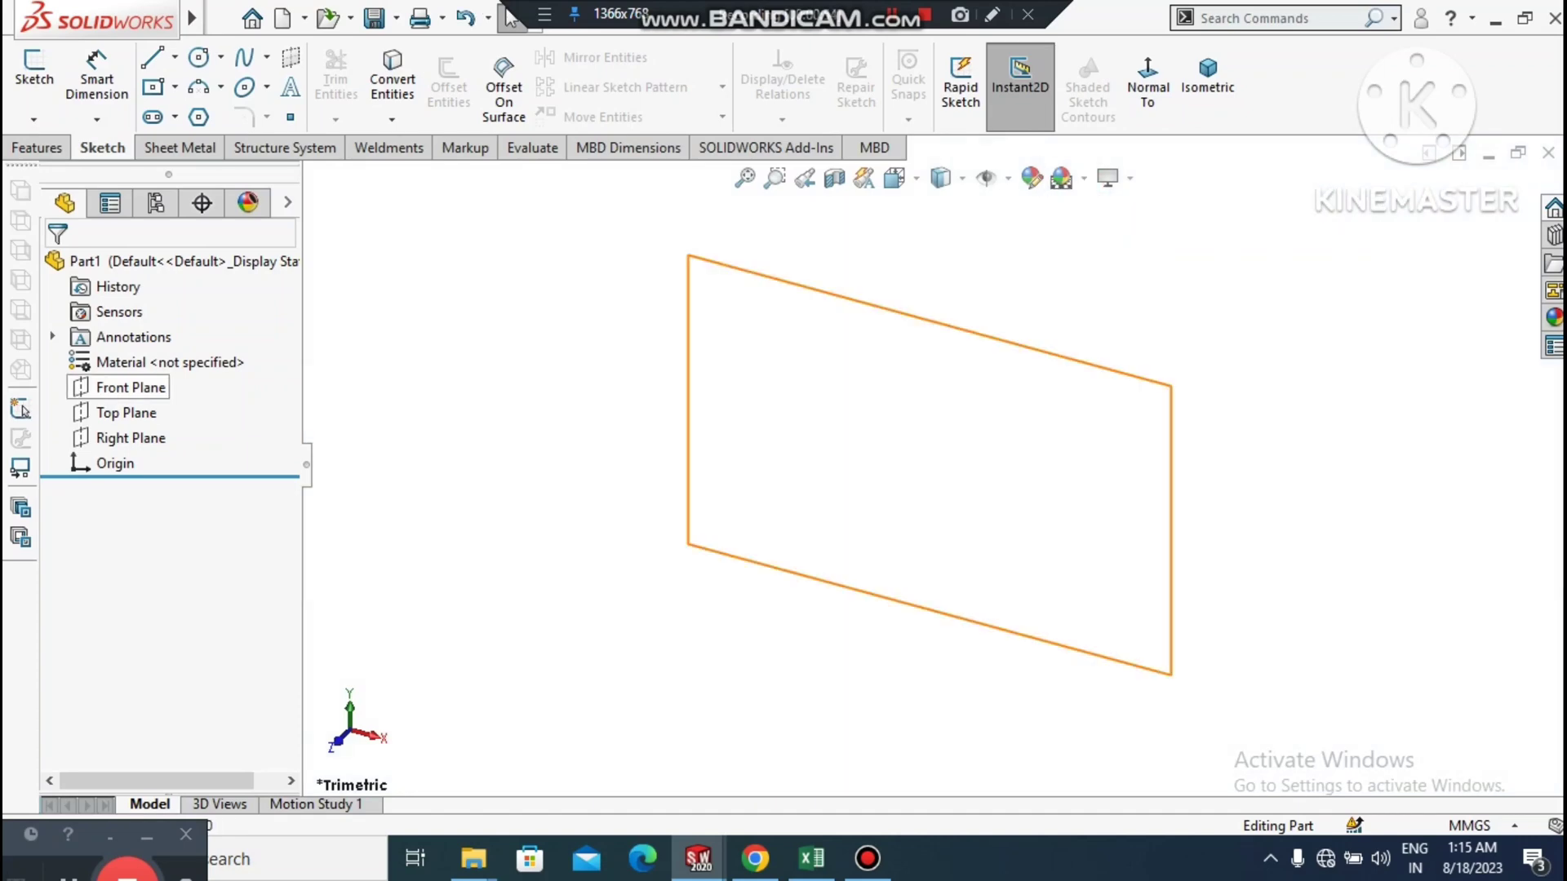
- In a new 3D sketch viewed normal to the Front Plane, draw a vertical line about 105 mm long upward from the origin
left_click(33, 119)
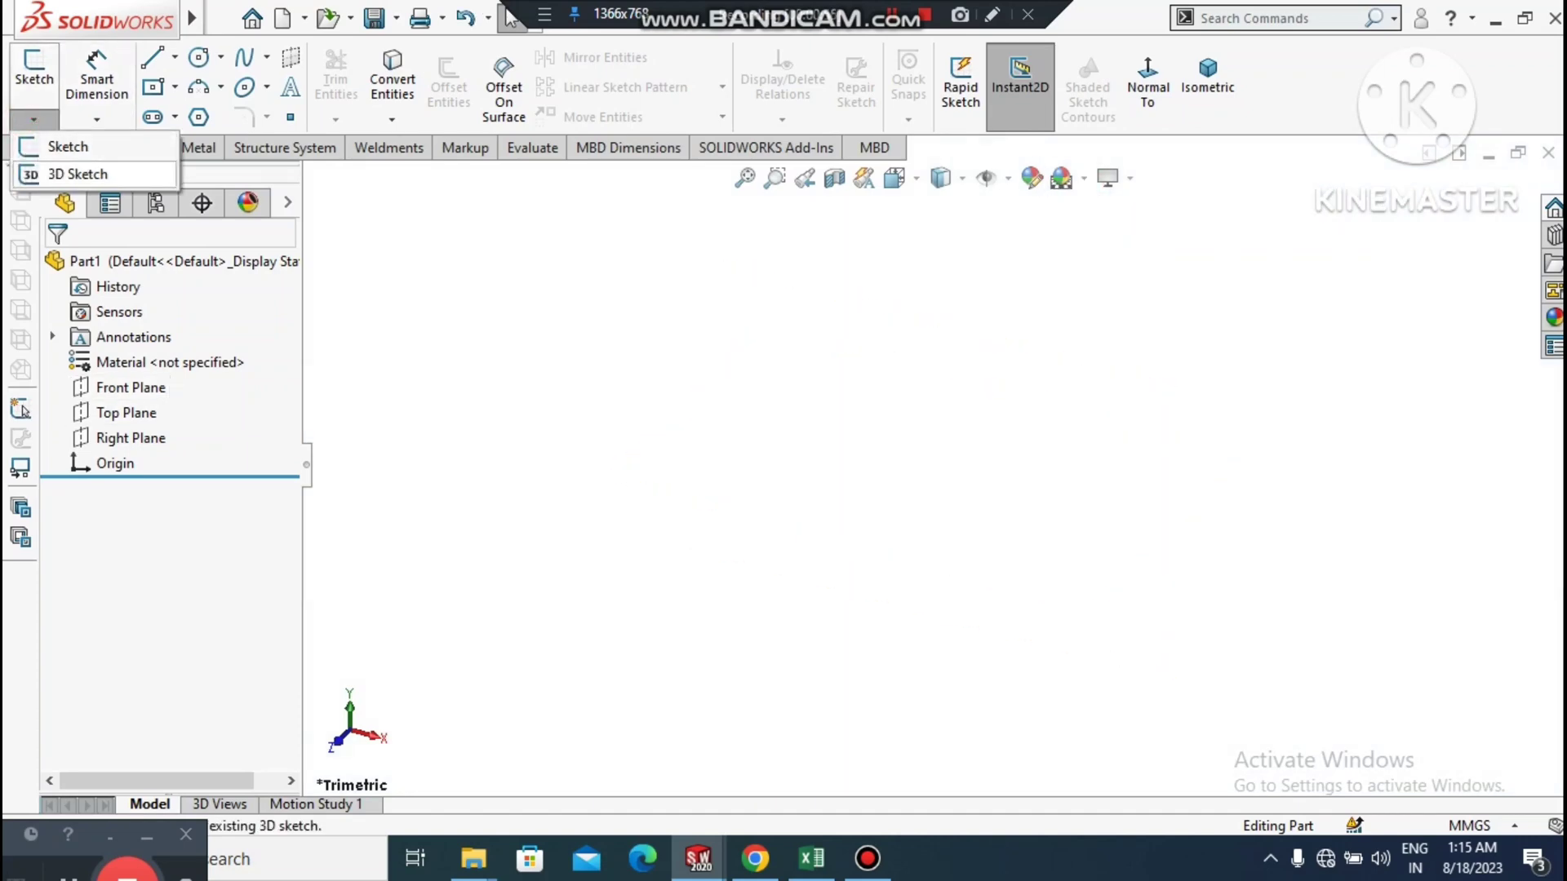
left_click(73, 168)
left_click(117, 389)
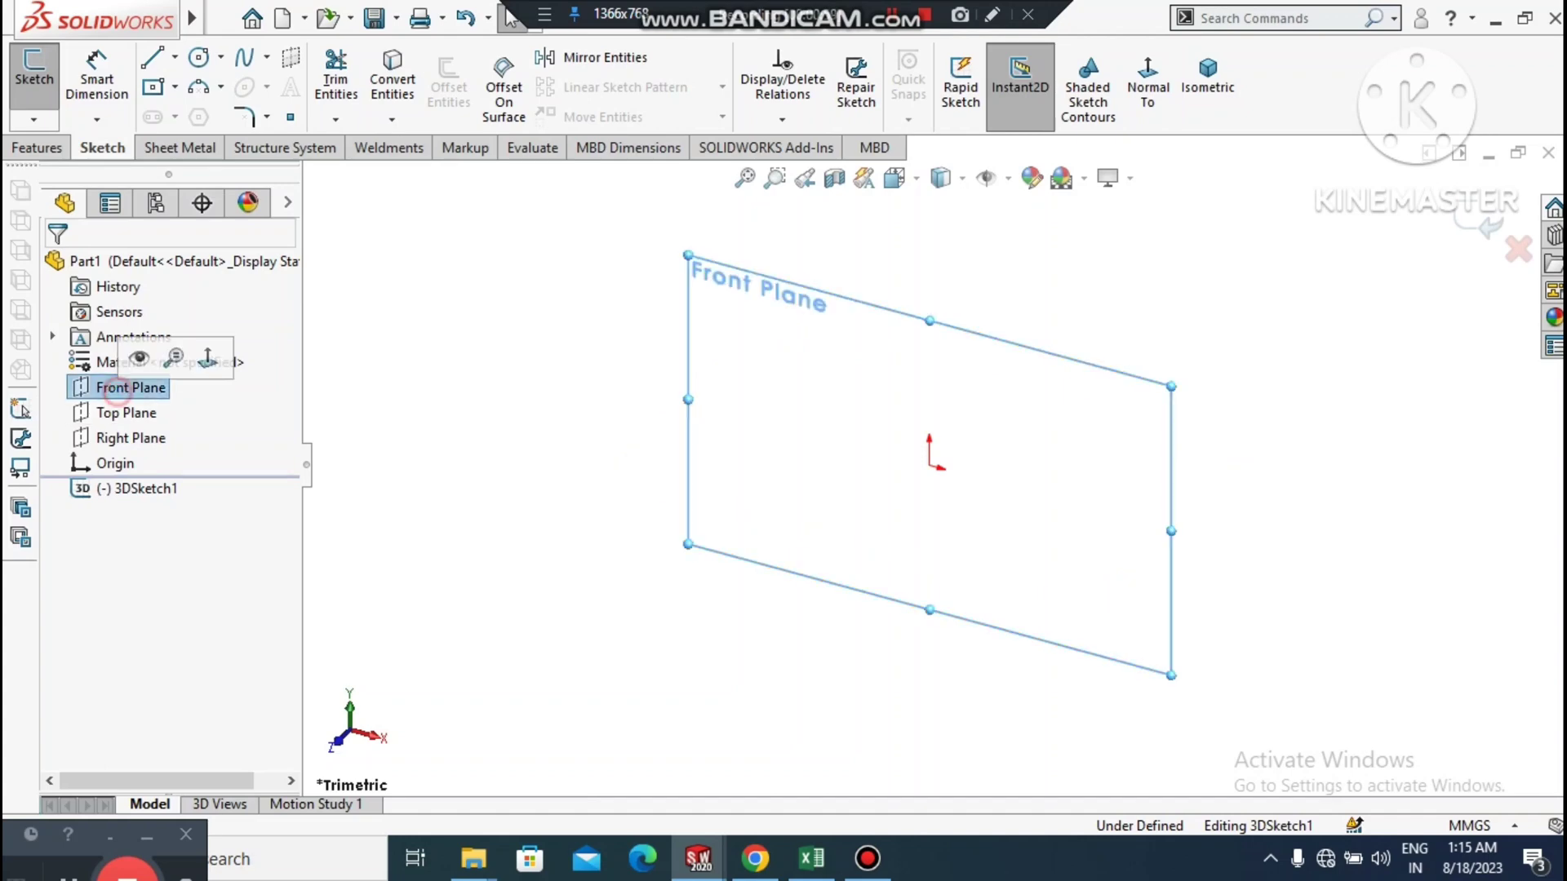
left_click(1147, 81)
scroll(1112, 253, "up", 2)
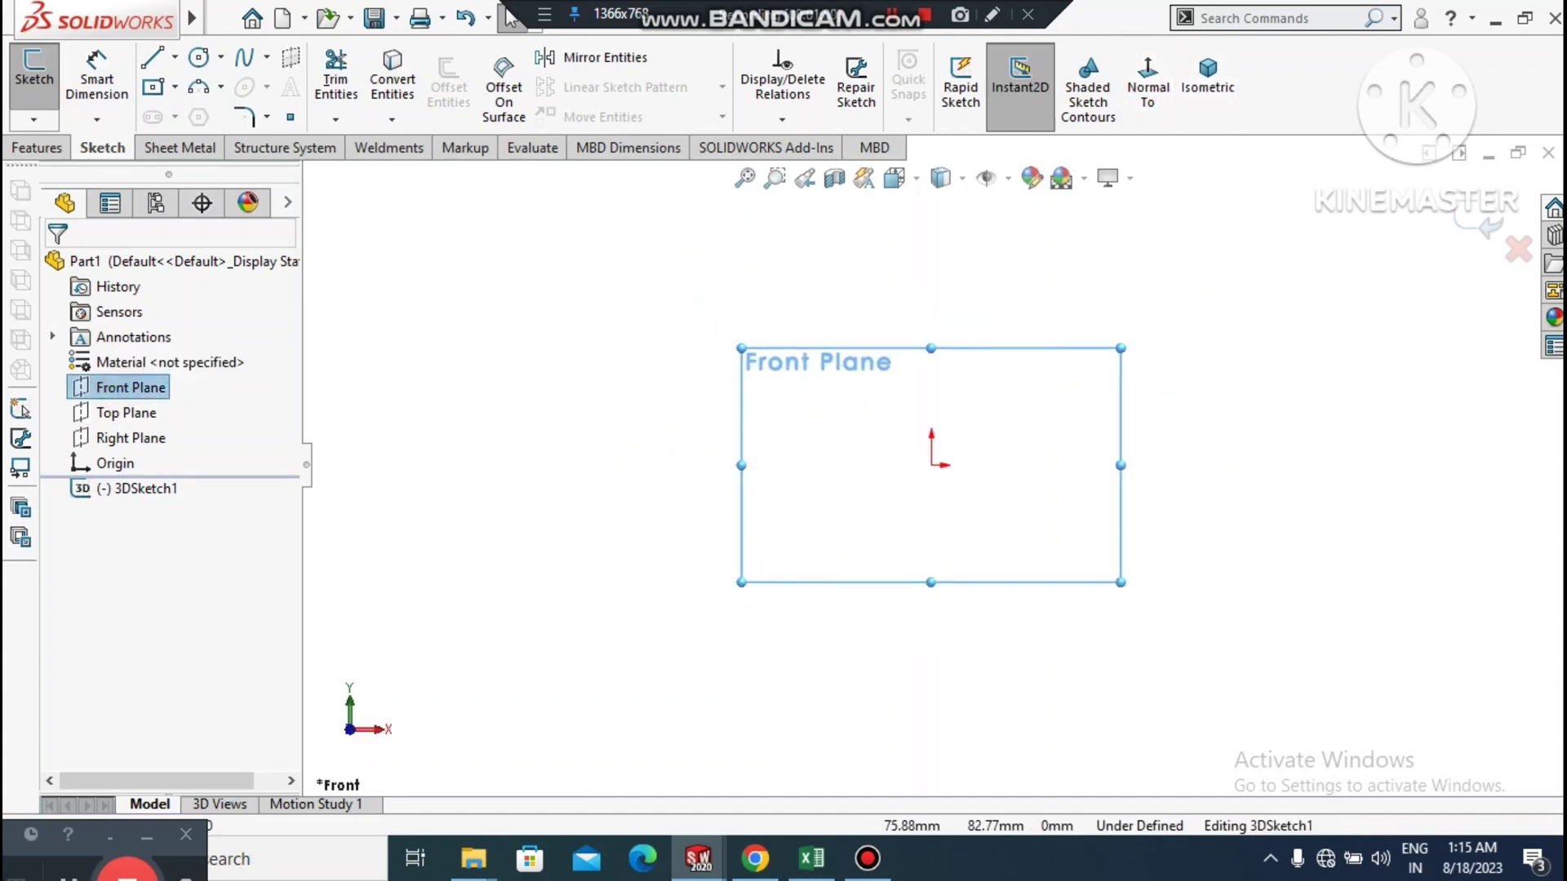
scroll(1111, 253, "down", 3)
key("l")
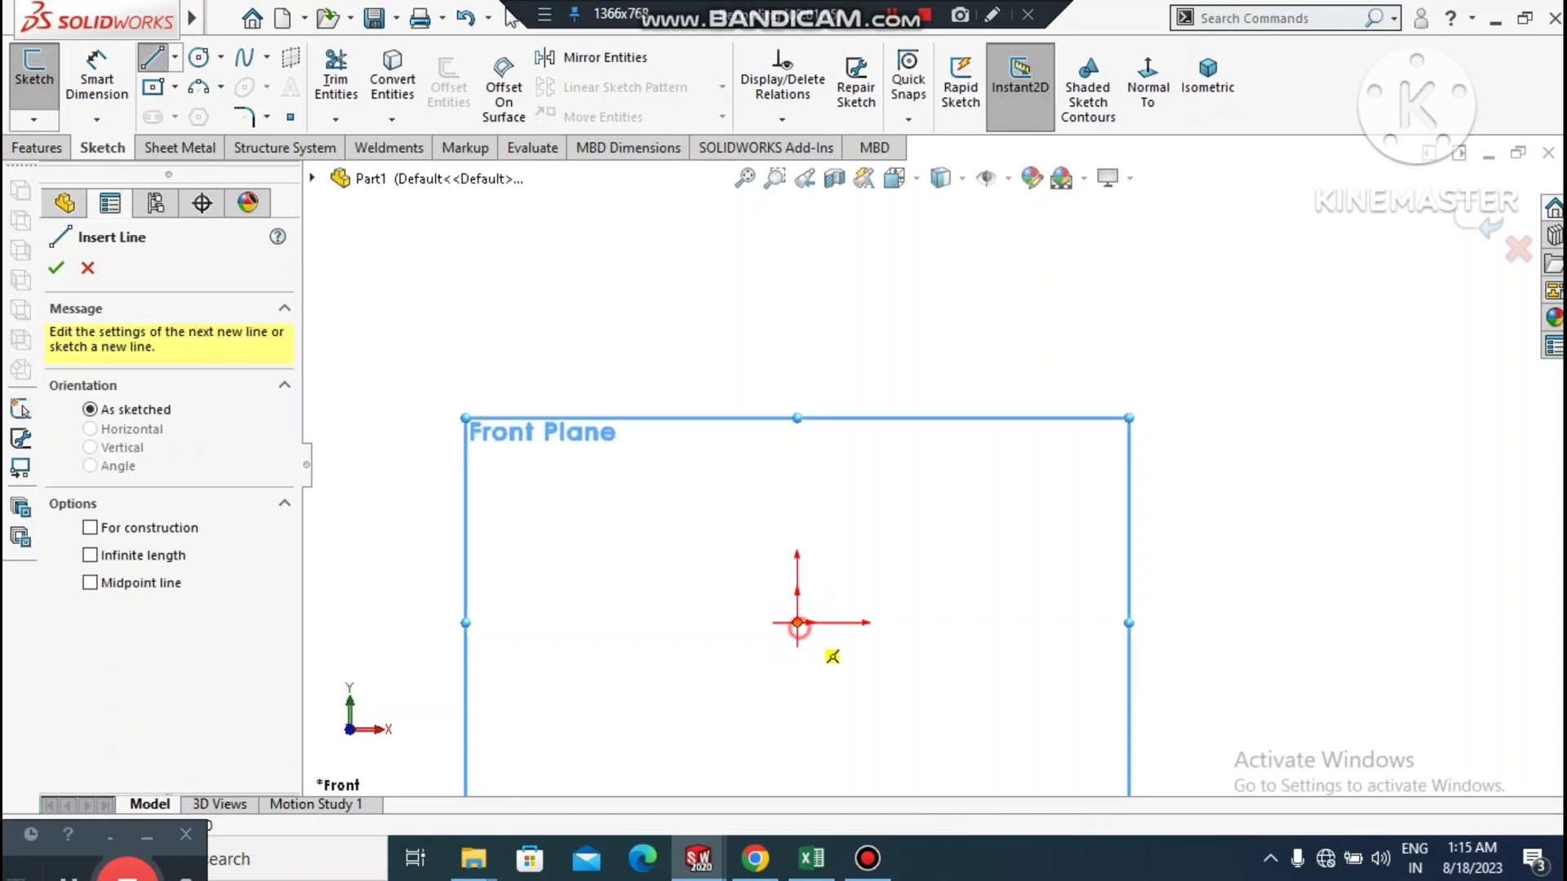
left_click(797, 623)
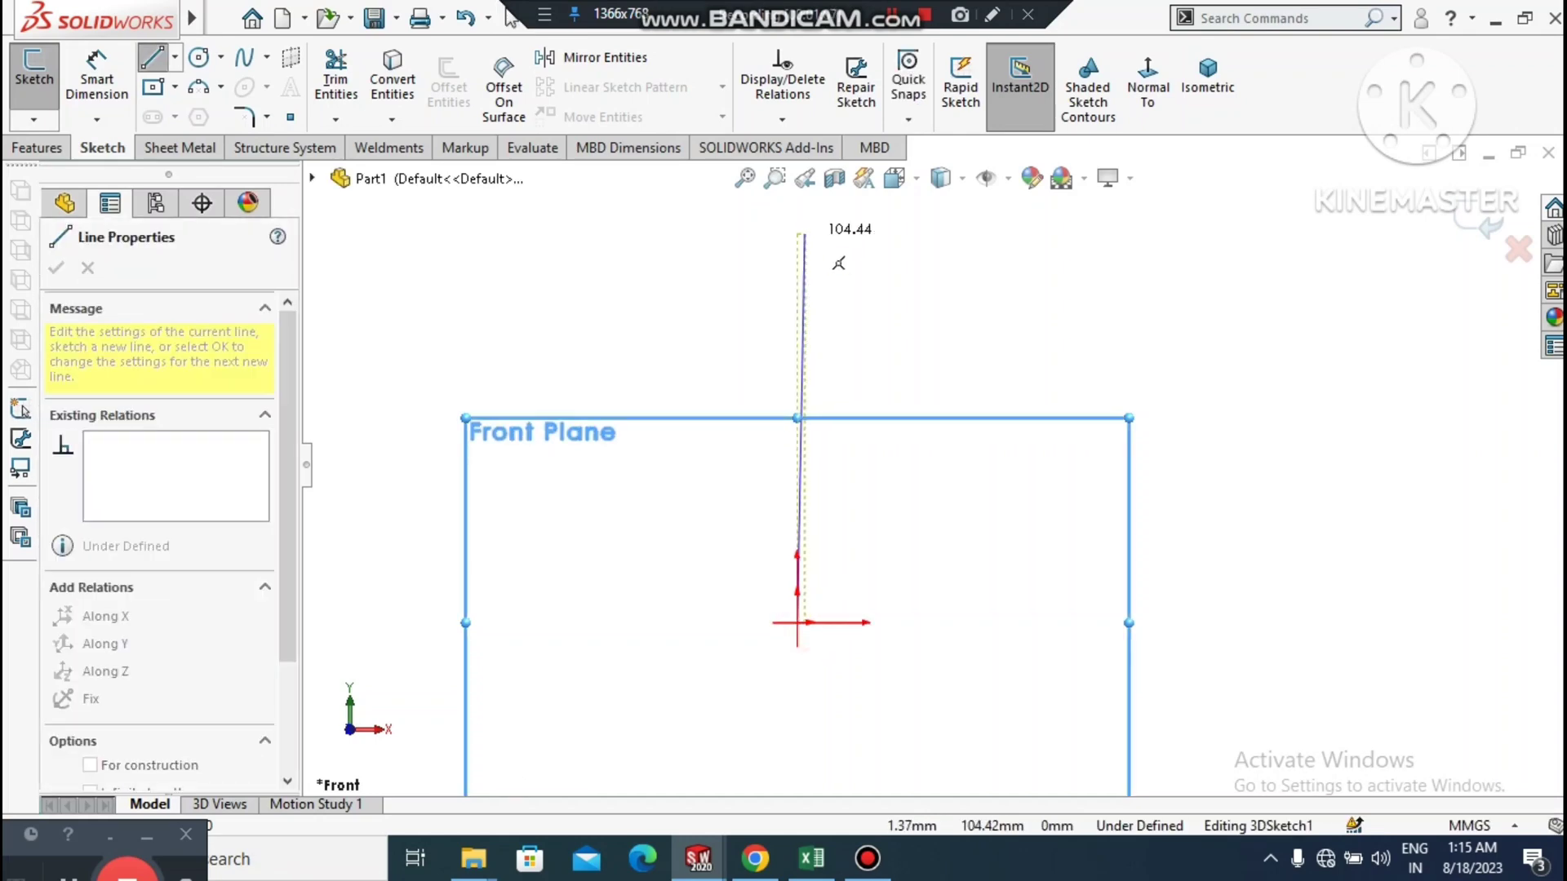
left_click(798, 233)
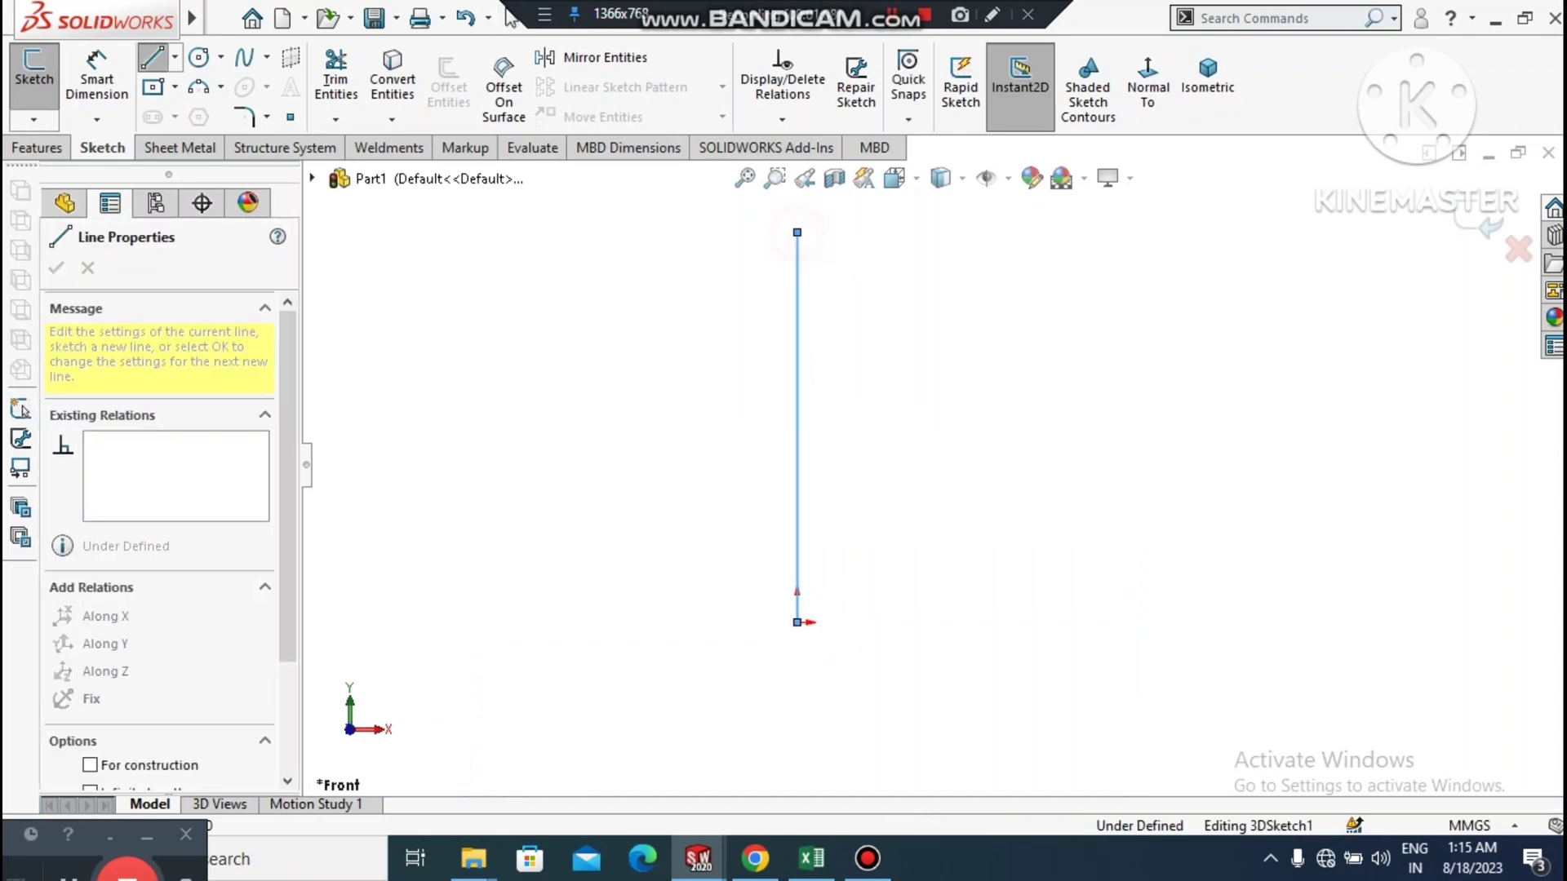
key("Escape")
- Dimension the vertical line's length as 400 mm and exit the 3D sketch
left_click(96, 78)
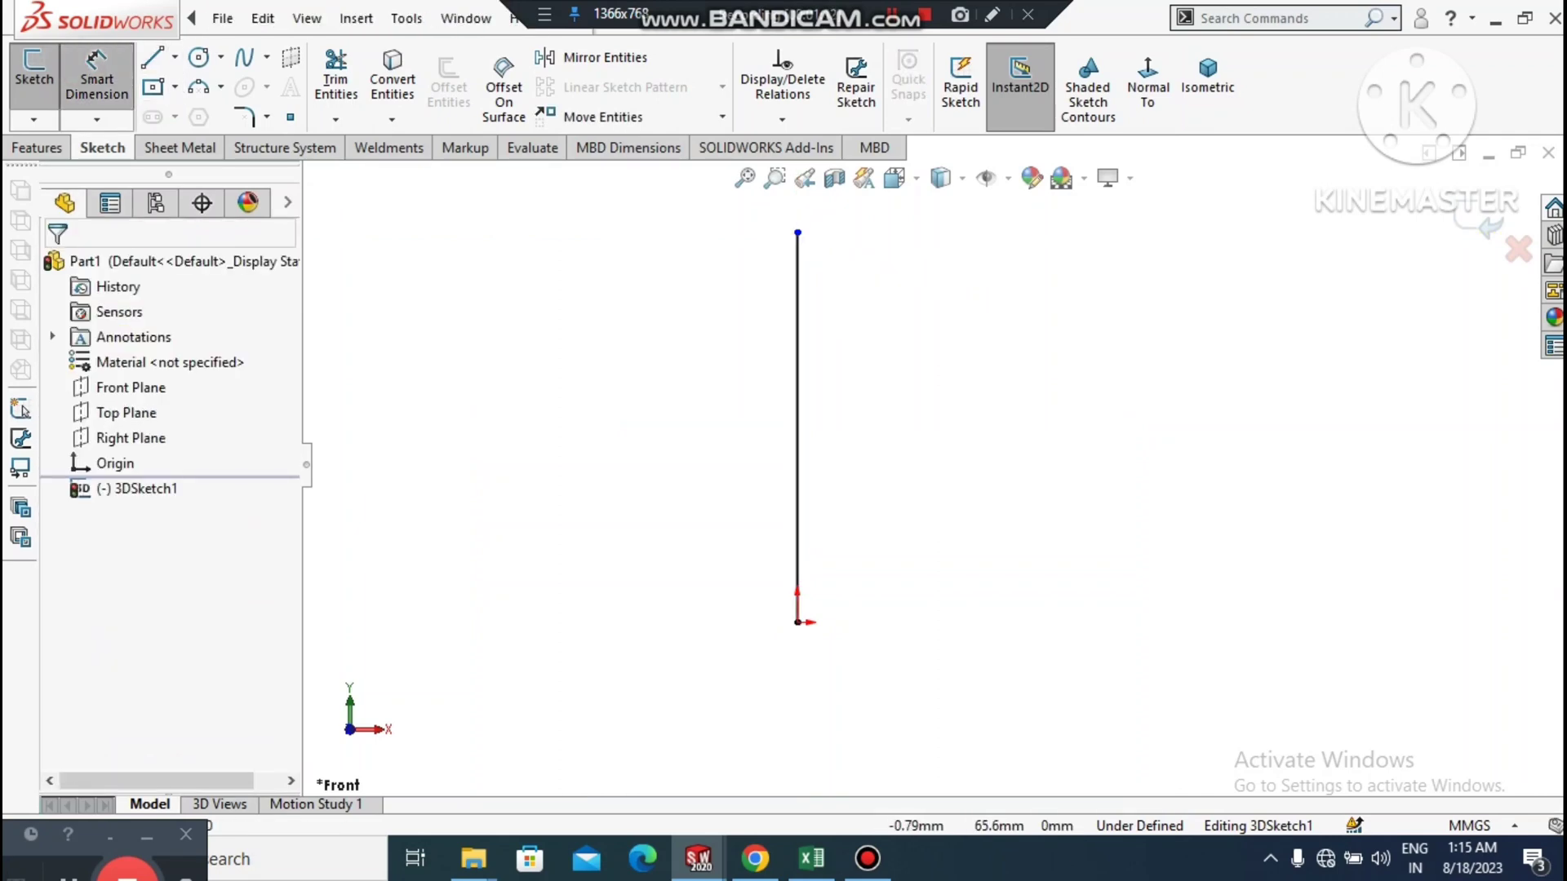
left_click(796, 380)
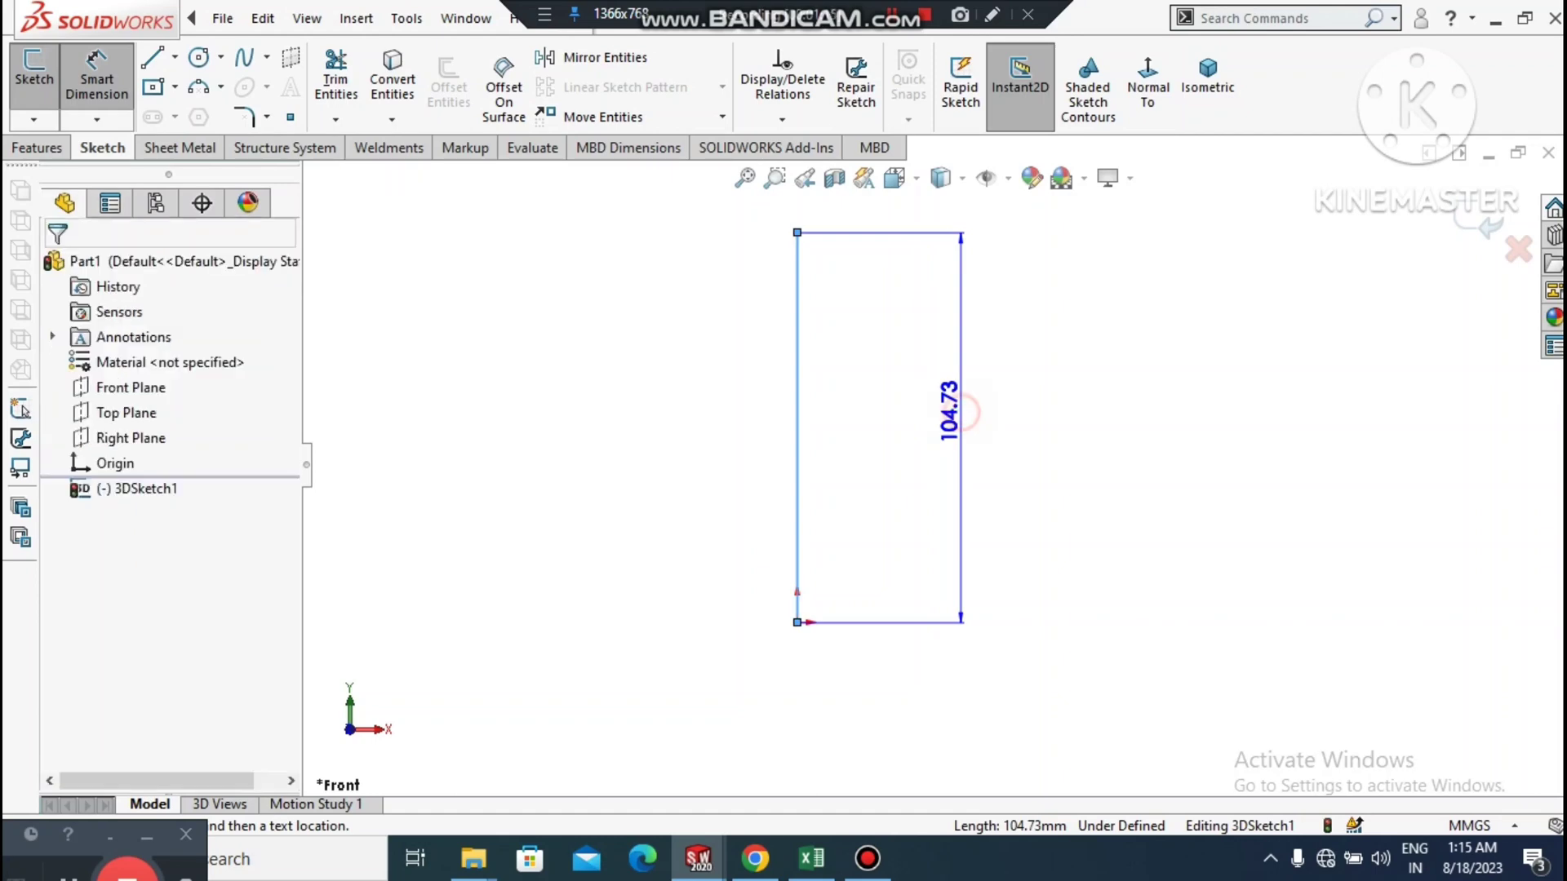
left_click(948, 351)
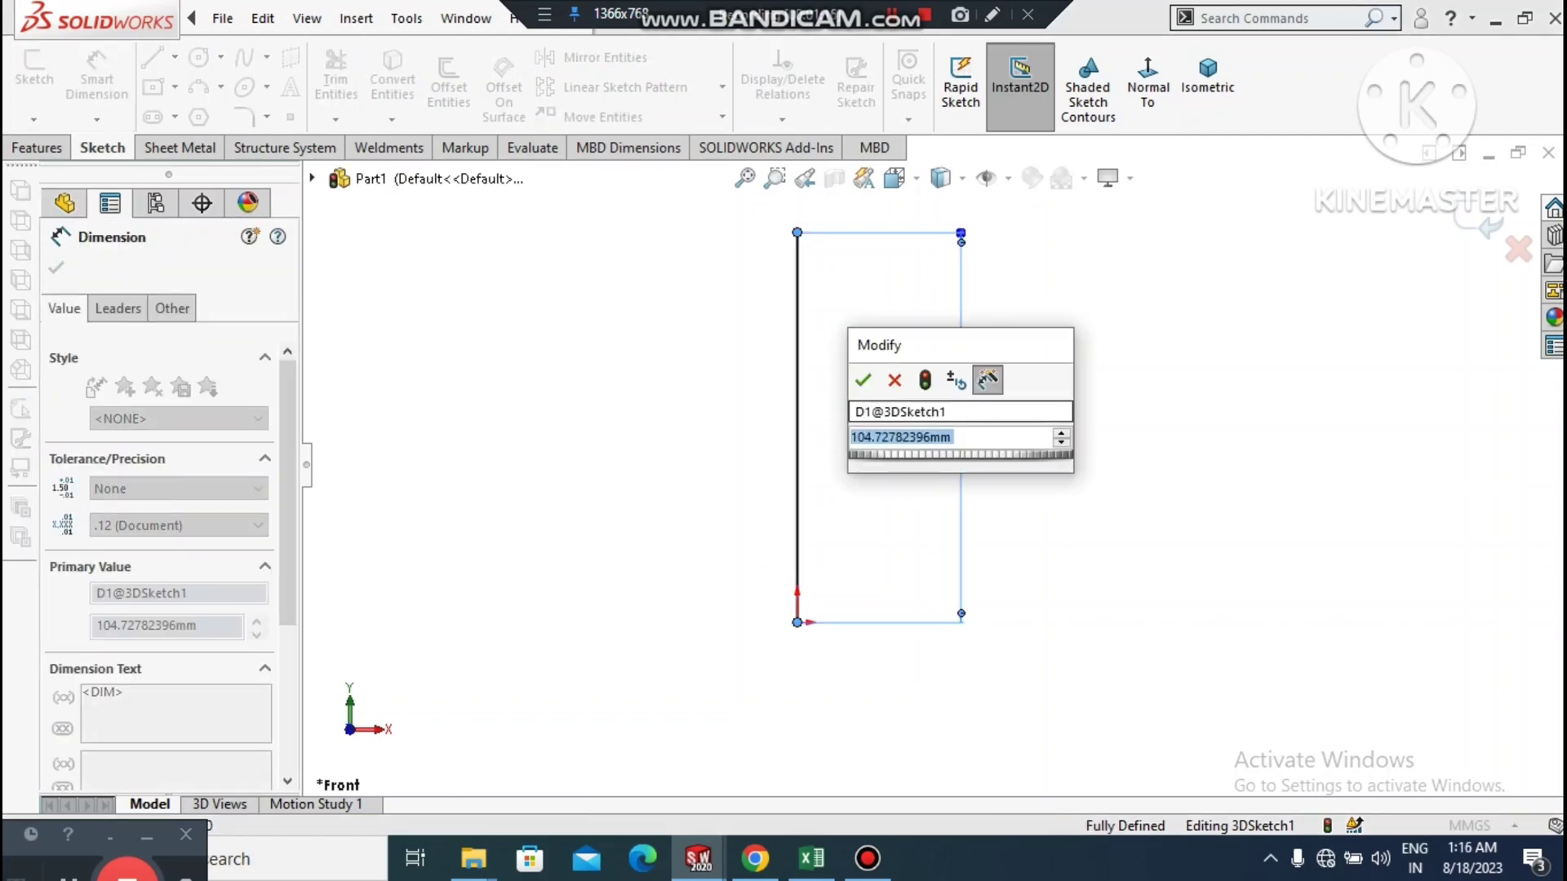
type("400")
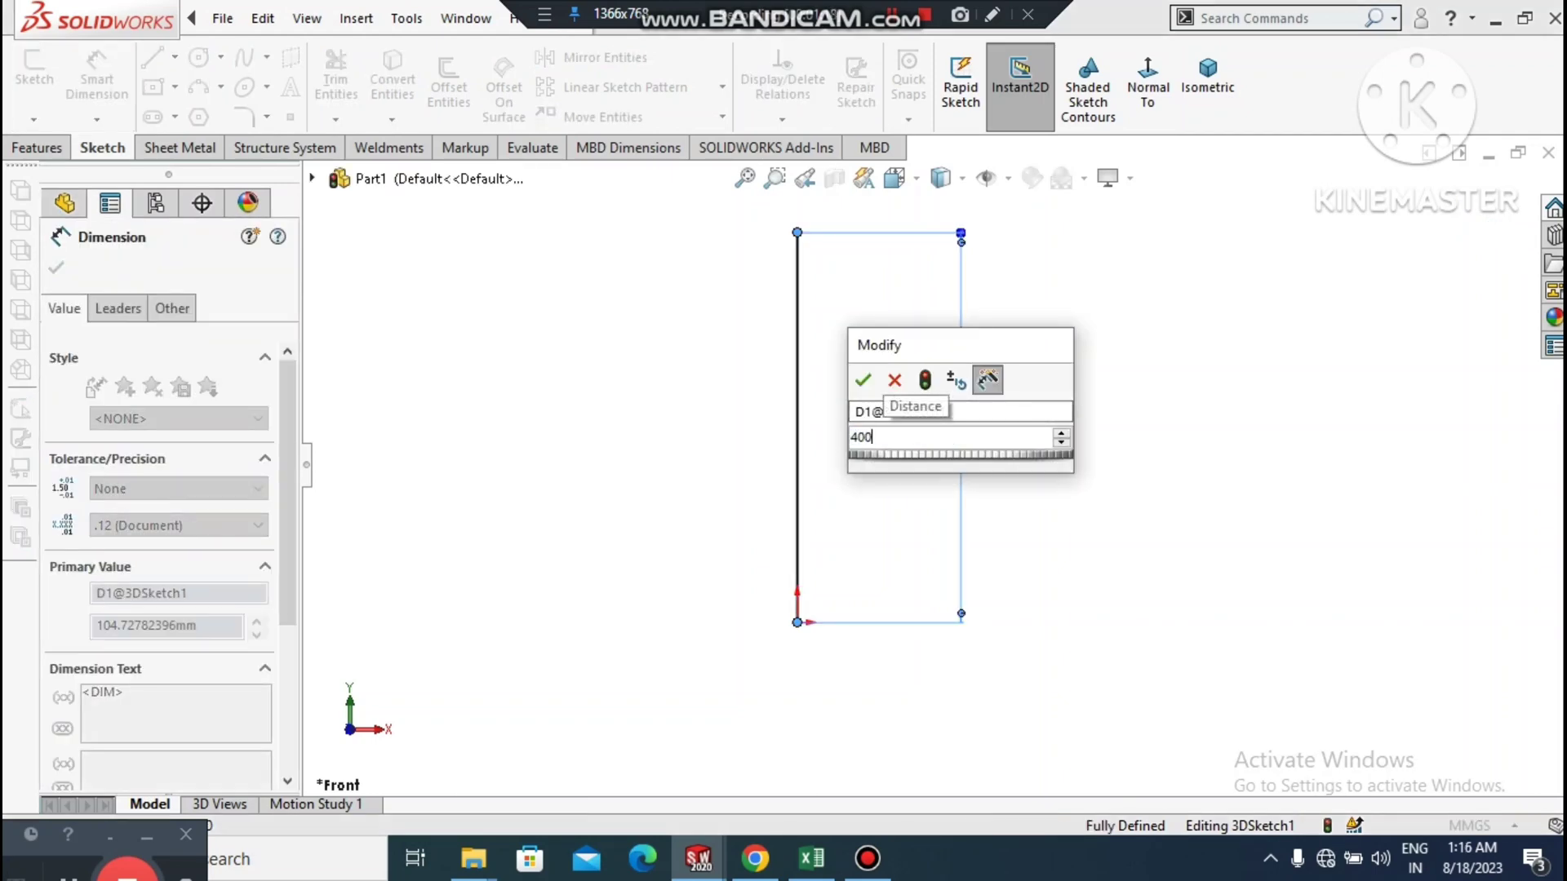
key("Return")
scroll(1070, 434, "up", 7)
left_click(1076, 328)
scroll(1073, 327, "up", 2)
key("f")
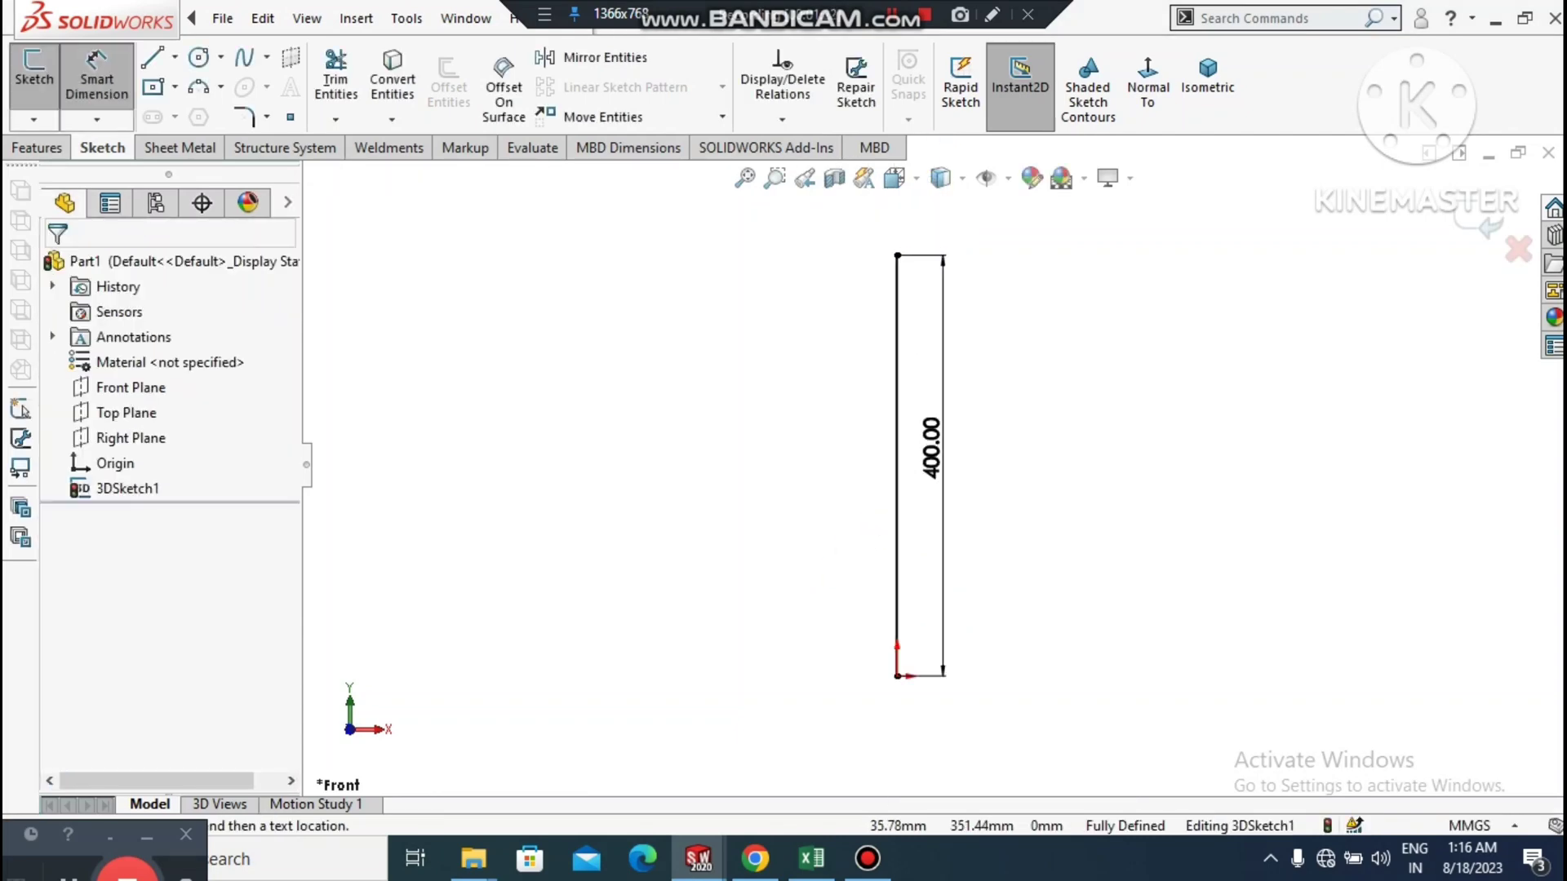
scroll(933, 268, "down", 1)
left_click(1475, 220)
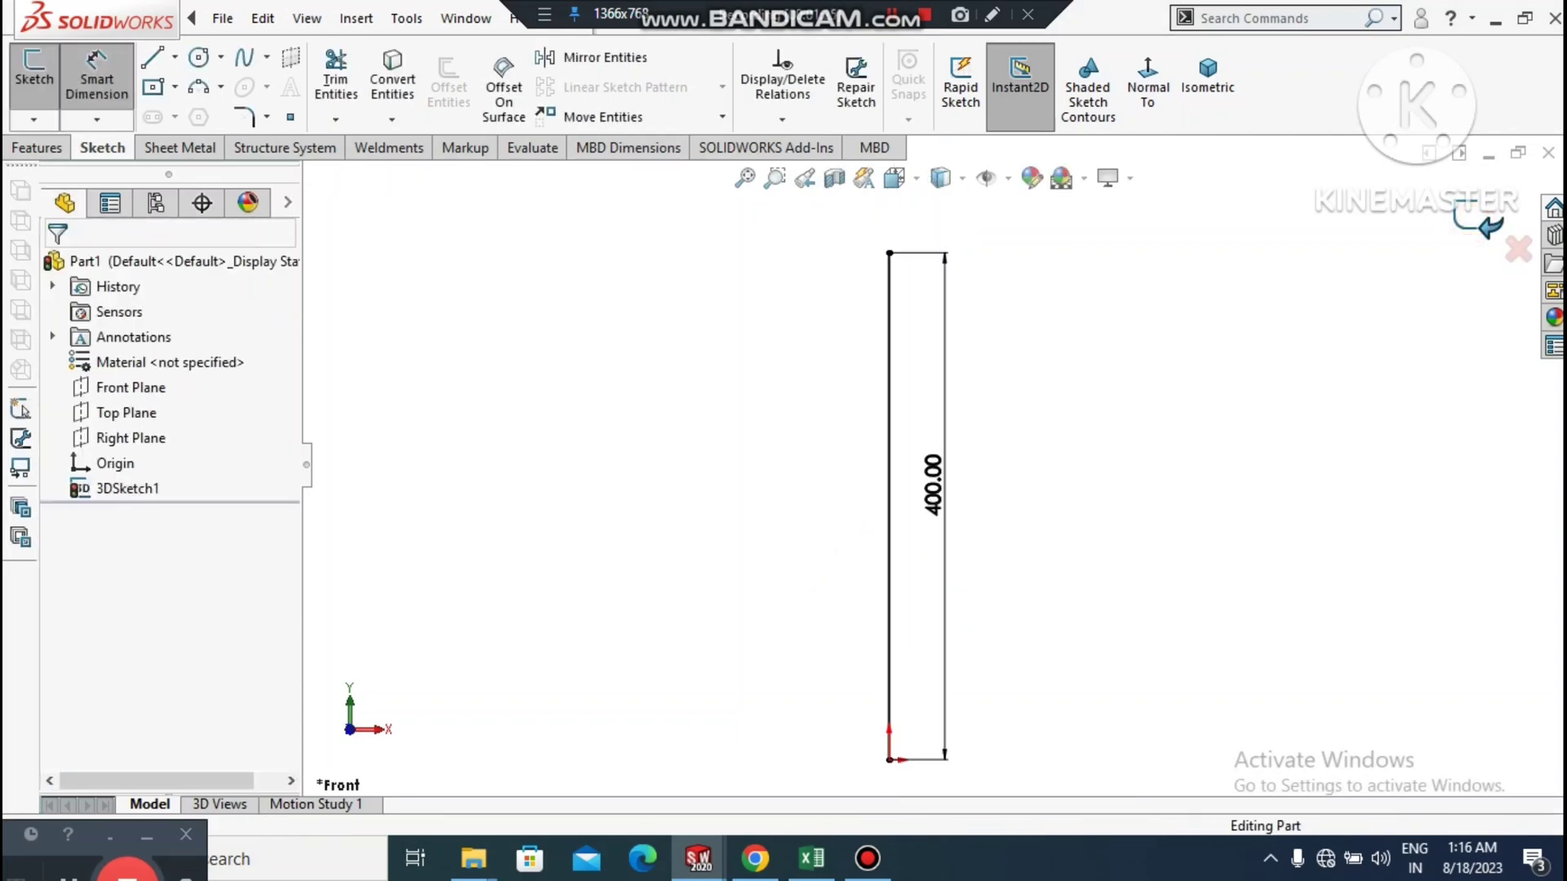
- Create a reference plane perpendicular to the vertical line and coincident with its upper endpoint
left_click(1170, 320)
scroll(938, 470, "up", 1)
middle_click_drag(938, 469, 914, 498)
scroll(1053, 217, "down", 2)
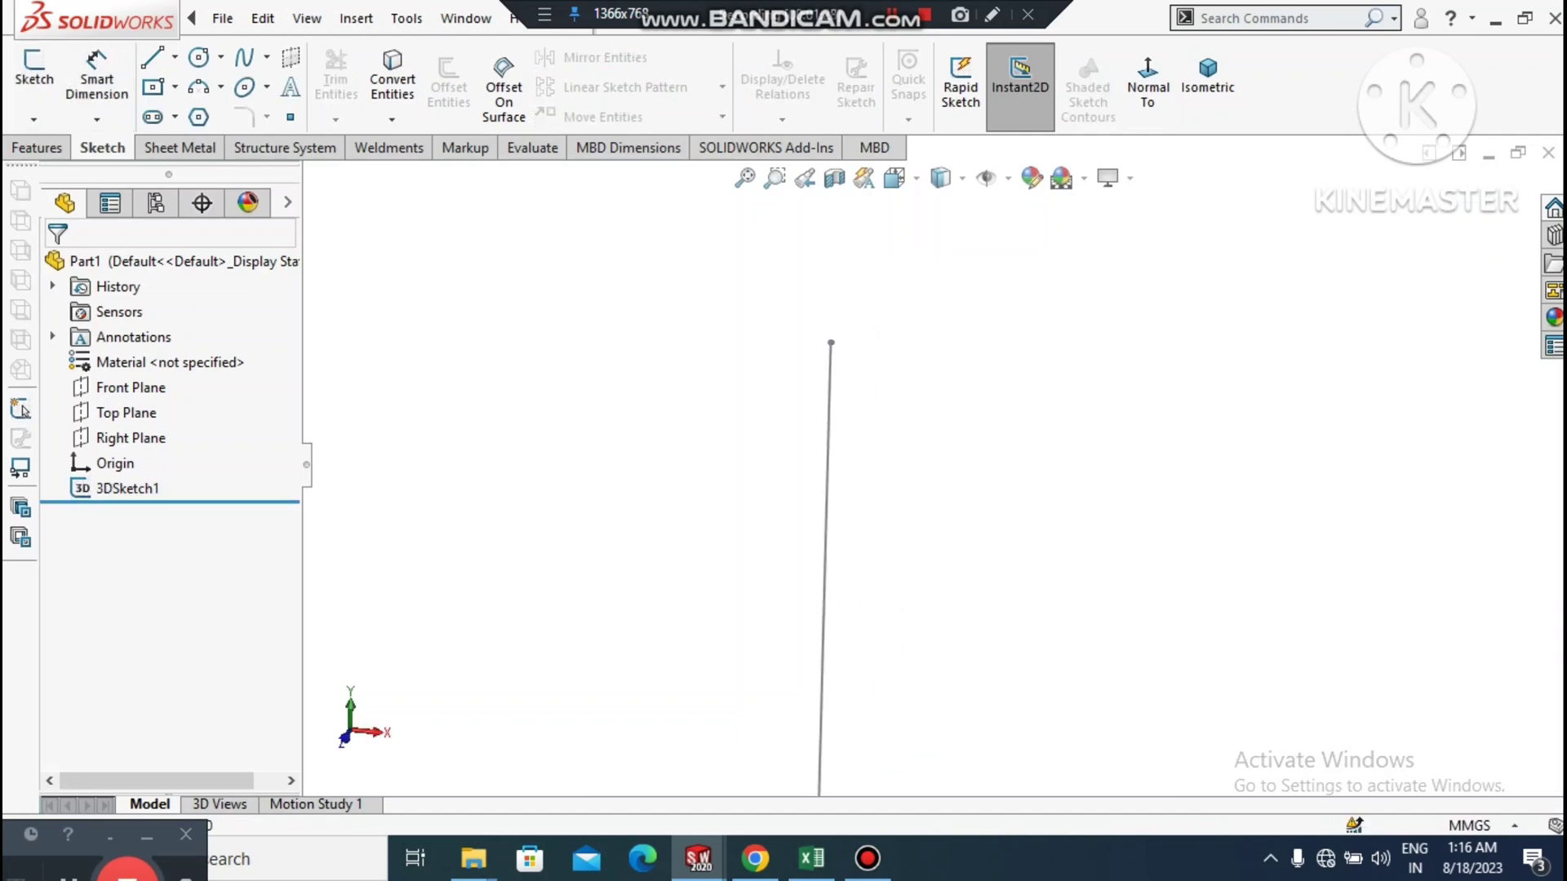
left_click(50, 149)
left_click(976, 106)
left_click(920, 86)
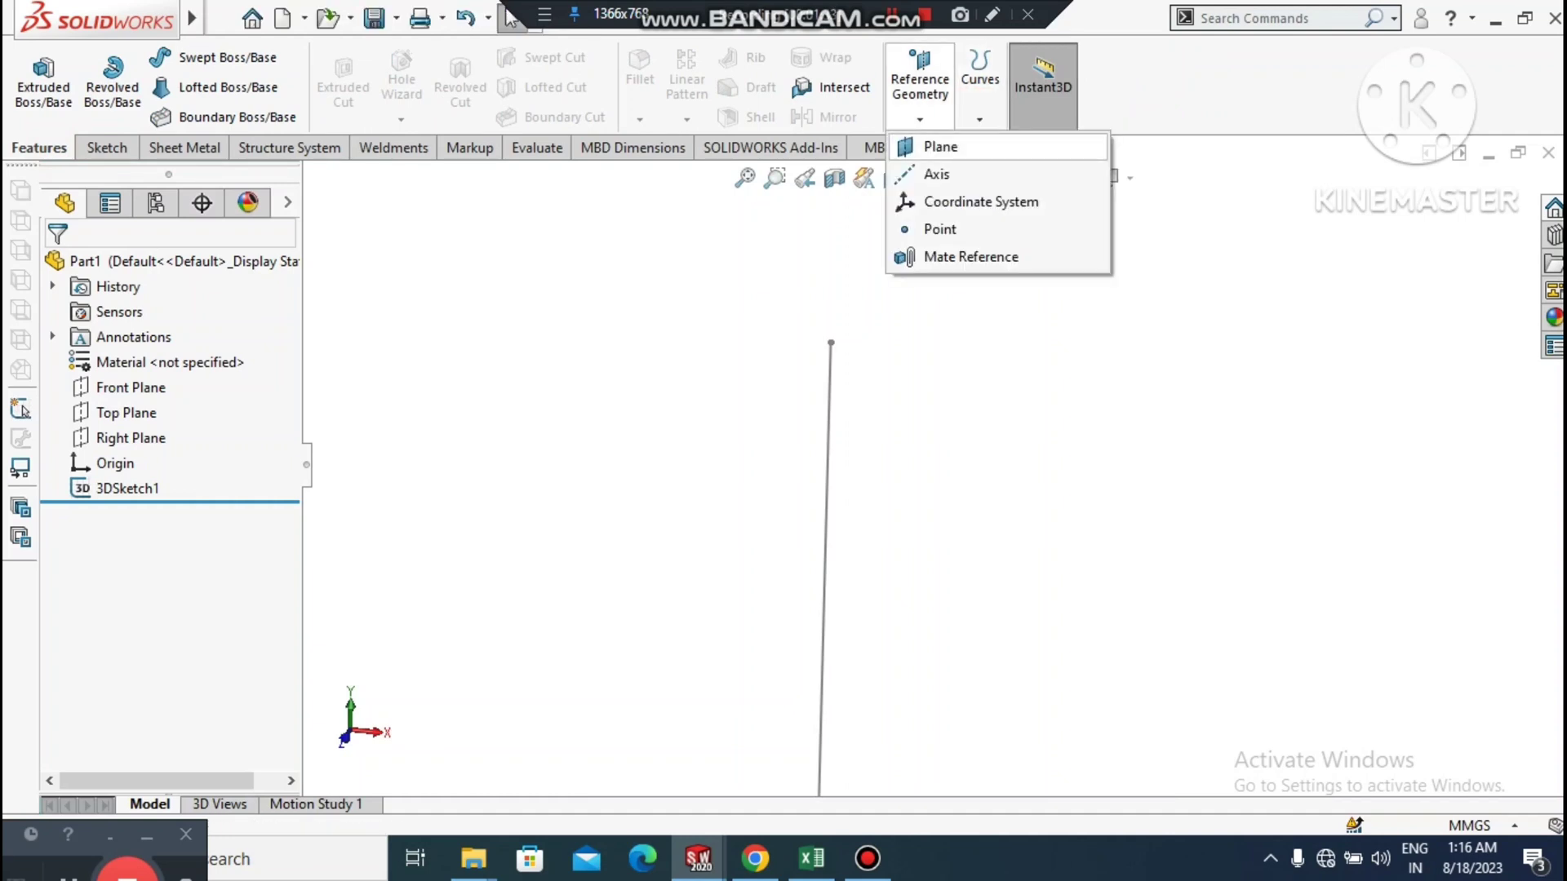
left_click(939, 148)
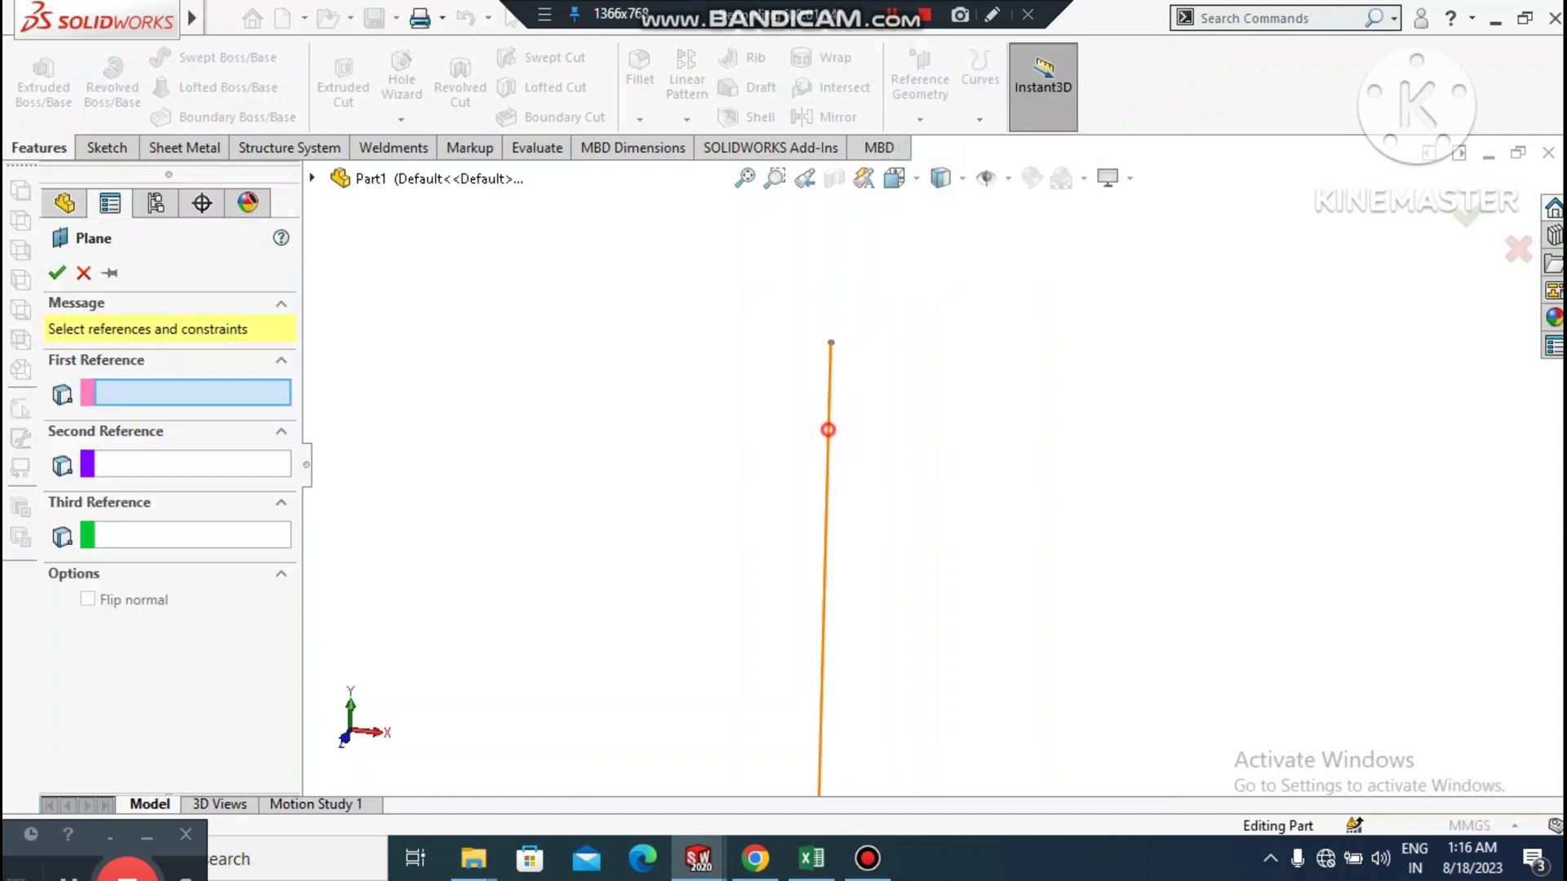
left_click(826, 427)
left_click(832, 343)
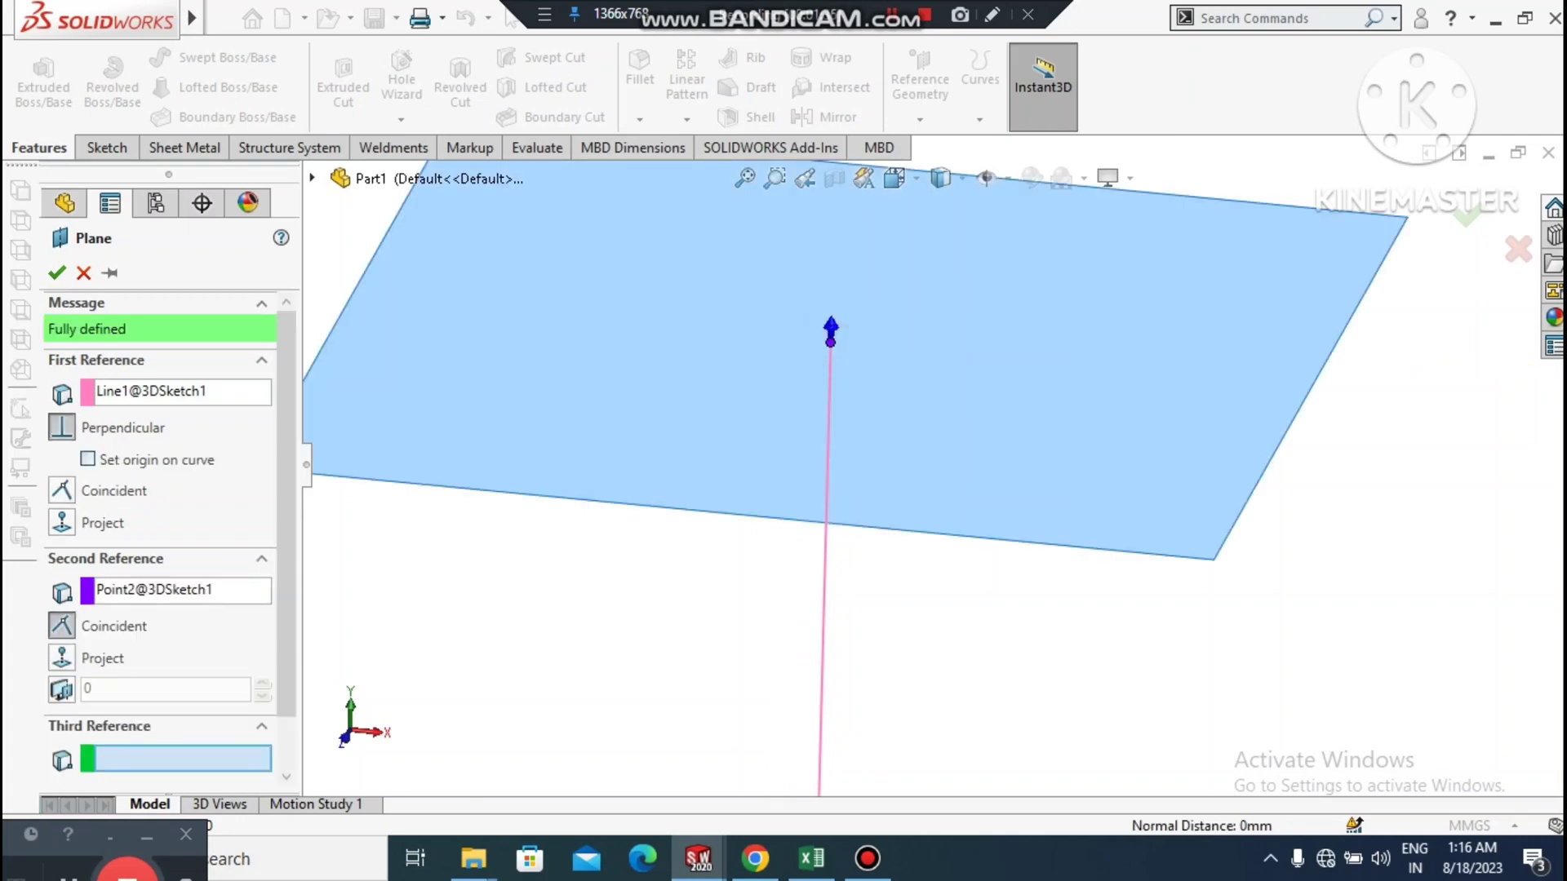
left_click(56, 273)
scroll(936, 464, "up", 3)
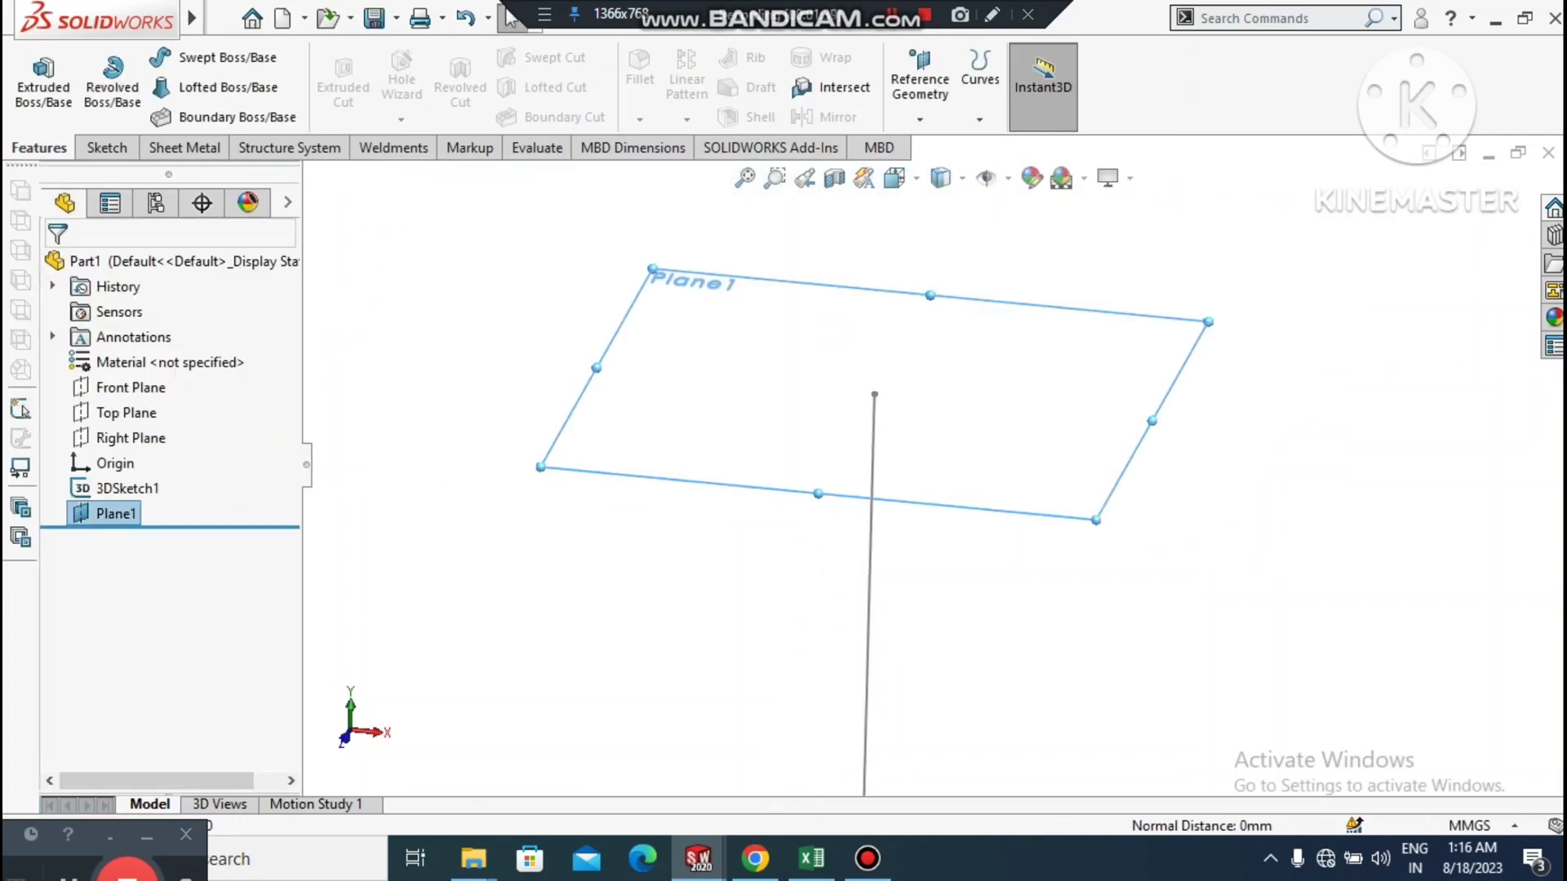
- On the new reference plane, sketch two concentric circles centred on the origin, the inner one with a radius of about 86 mm
left_click(634, 552)
right_click(685, 374)
left_click(742, 340)
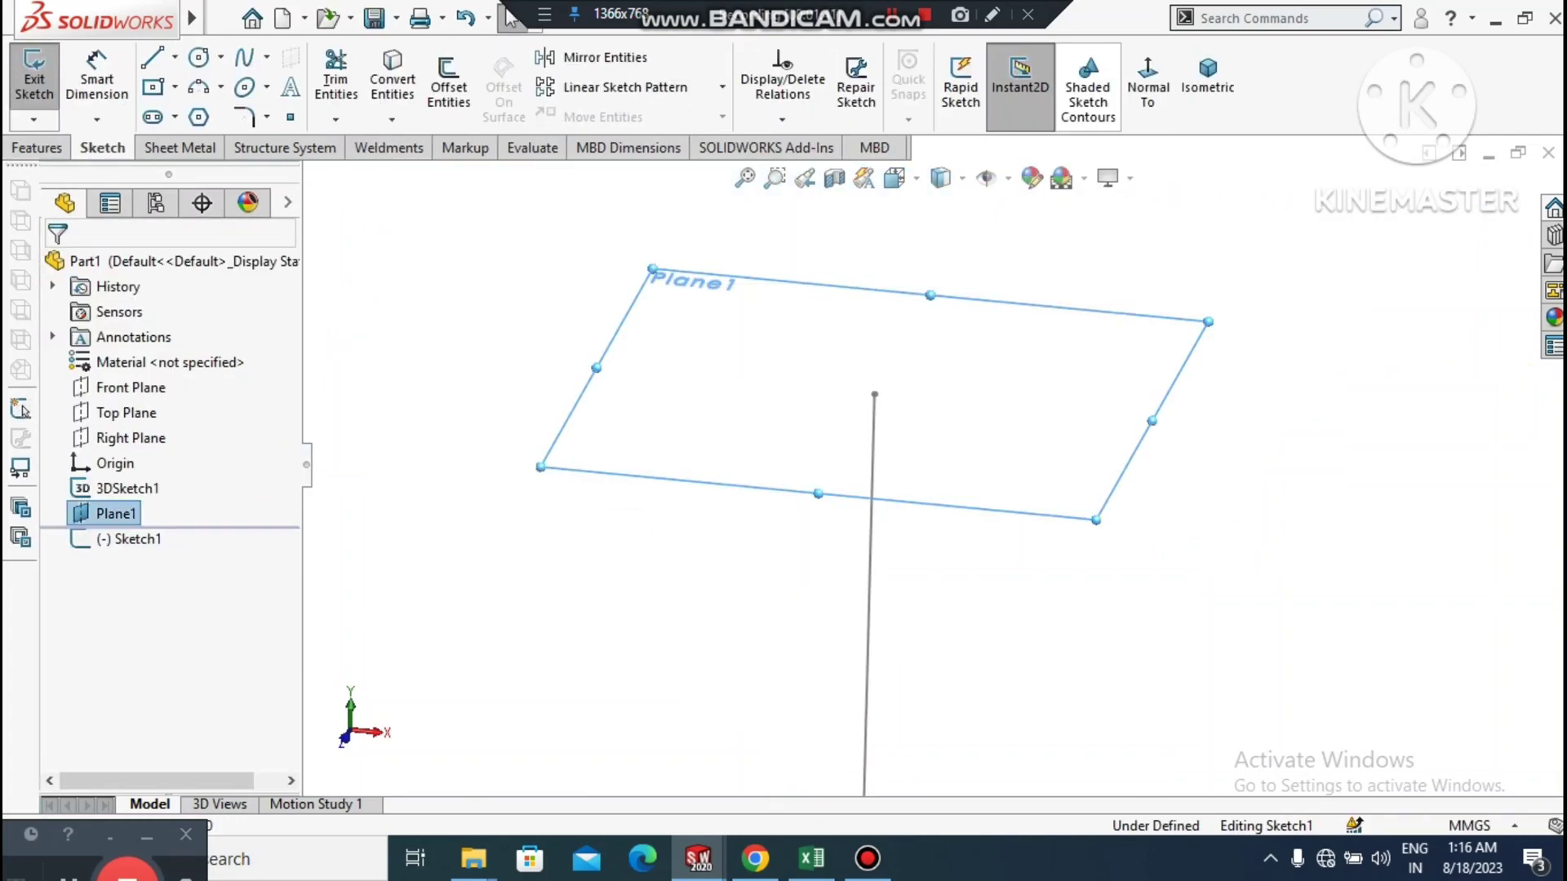
left_click(1147, 90)
scroll(1060, 476, "up", 1)
scroll(1047, 498, "down", 2)
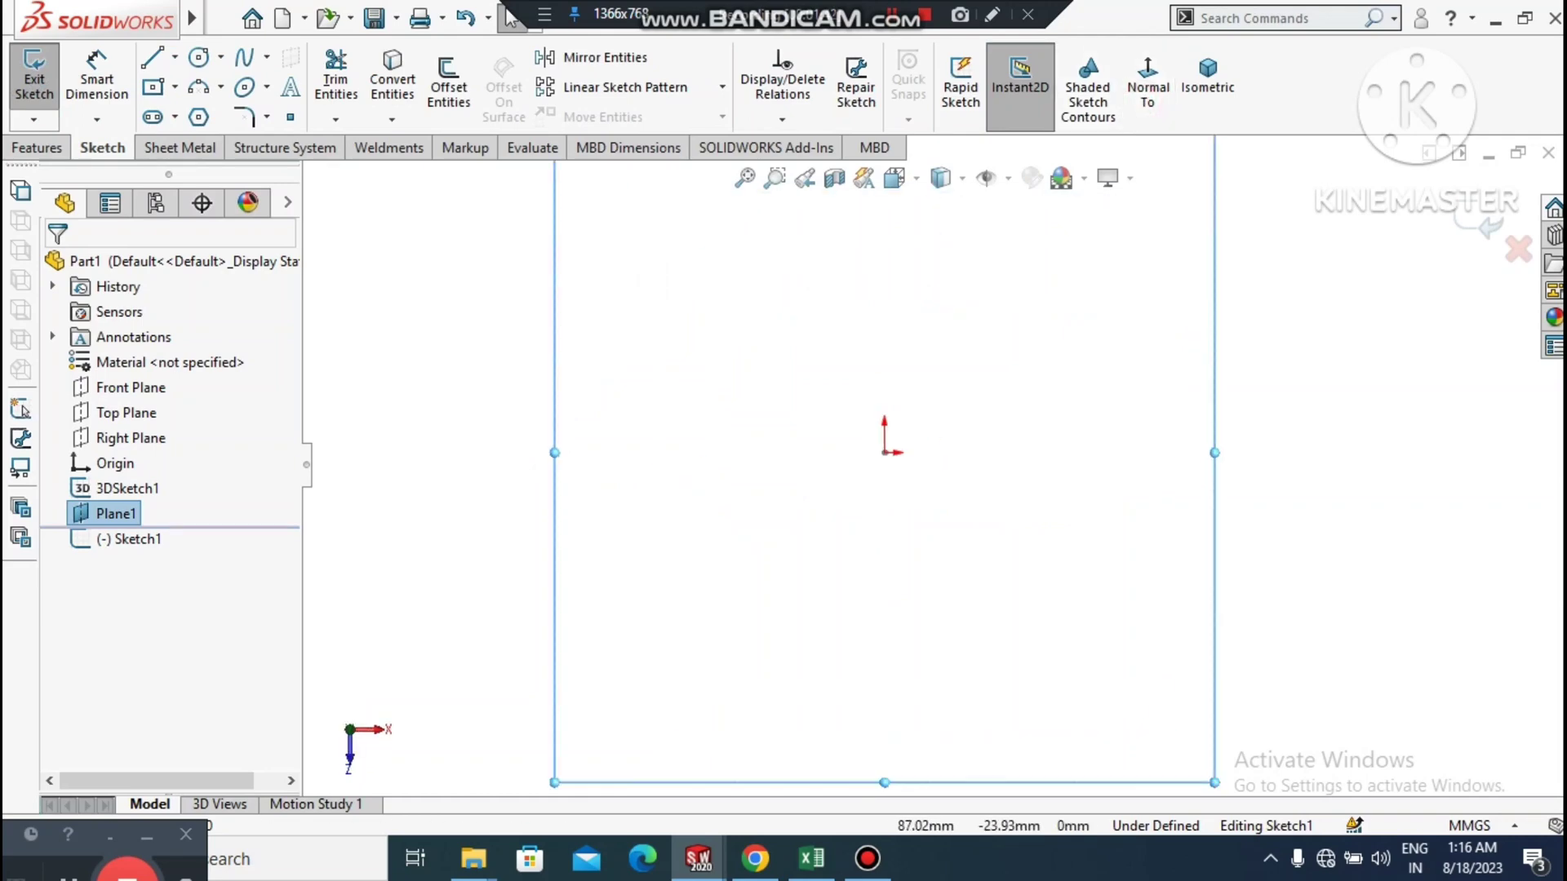
scroll(1013, 500, "down", 1)
left_click(1333, 446)
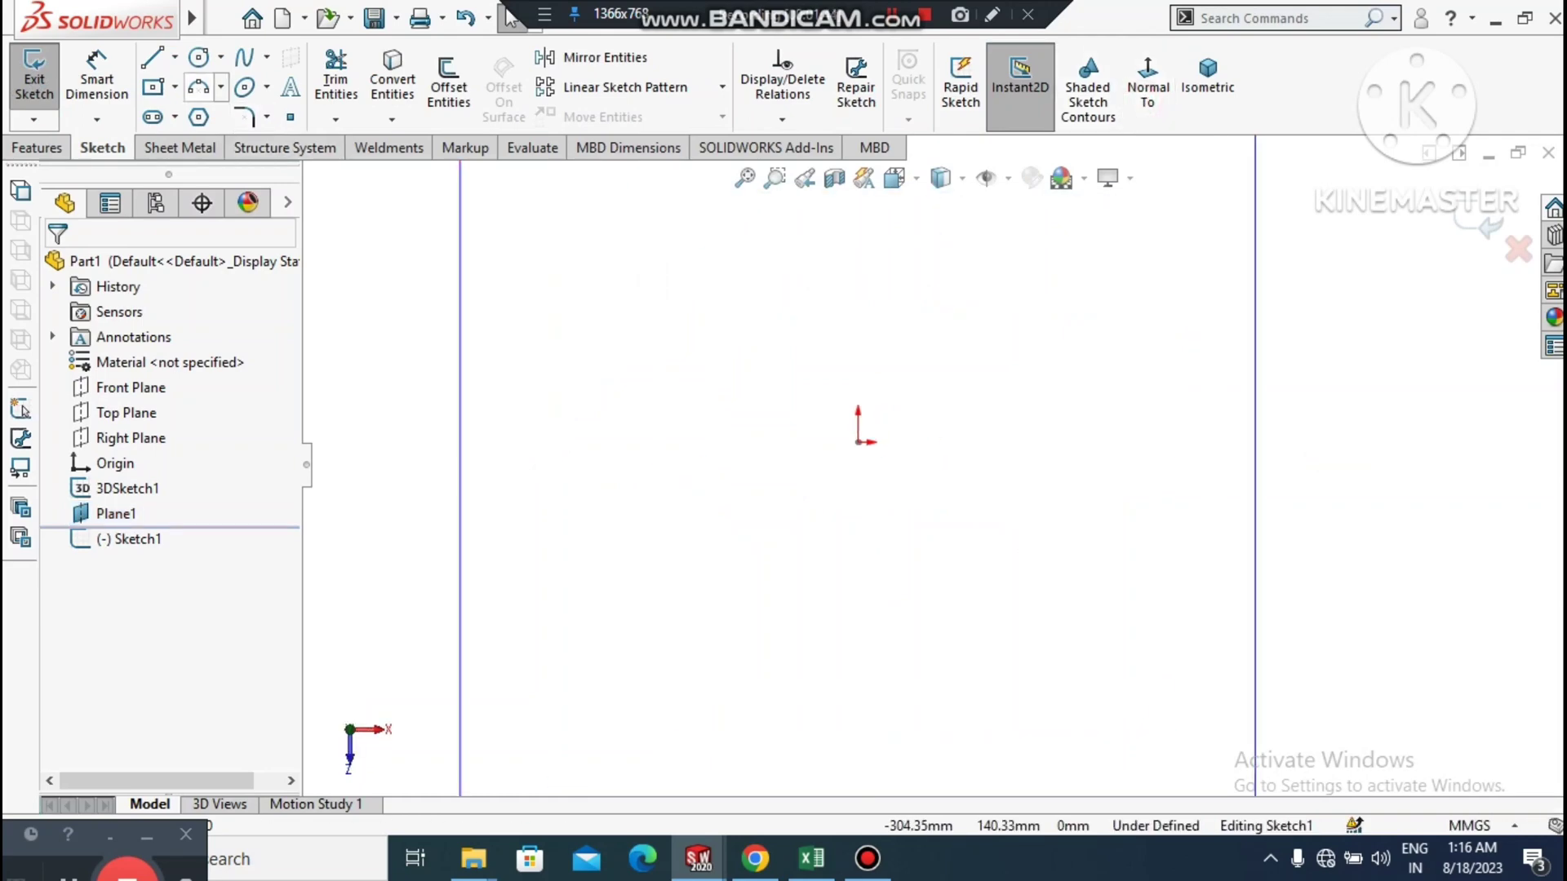
left_click(198, 57)
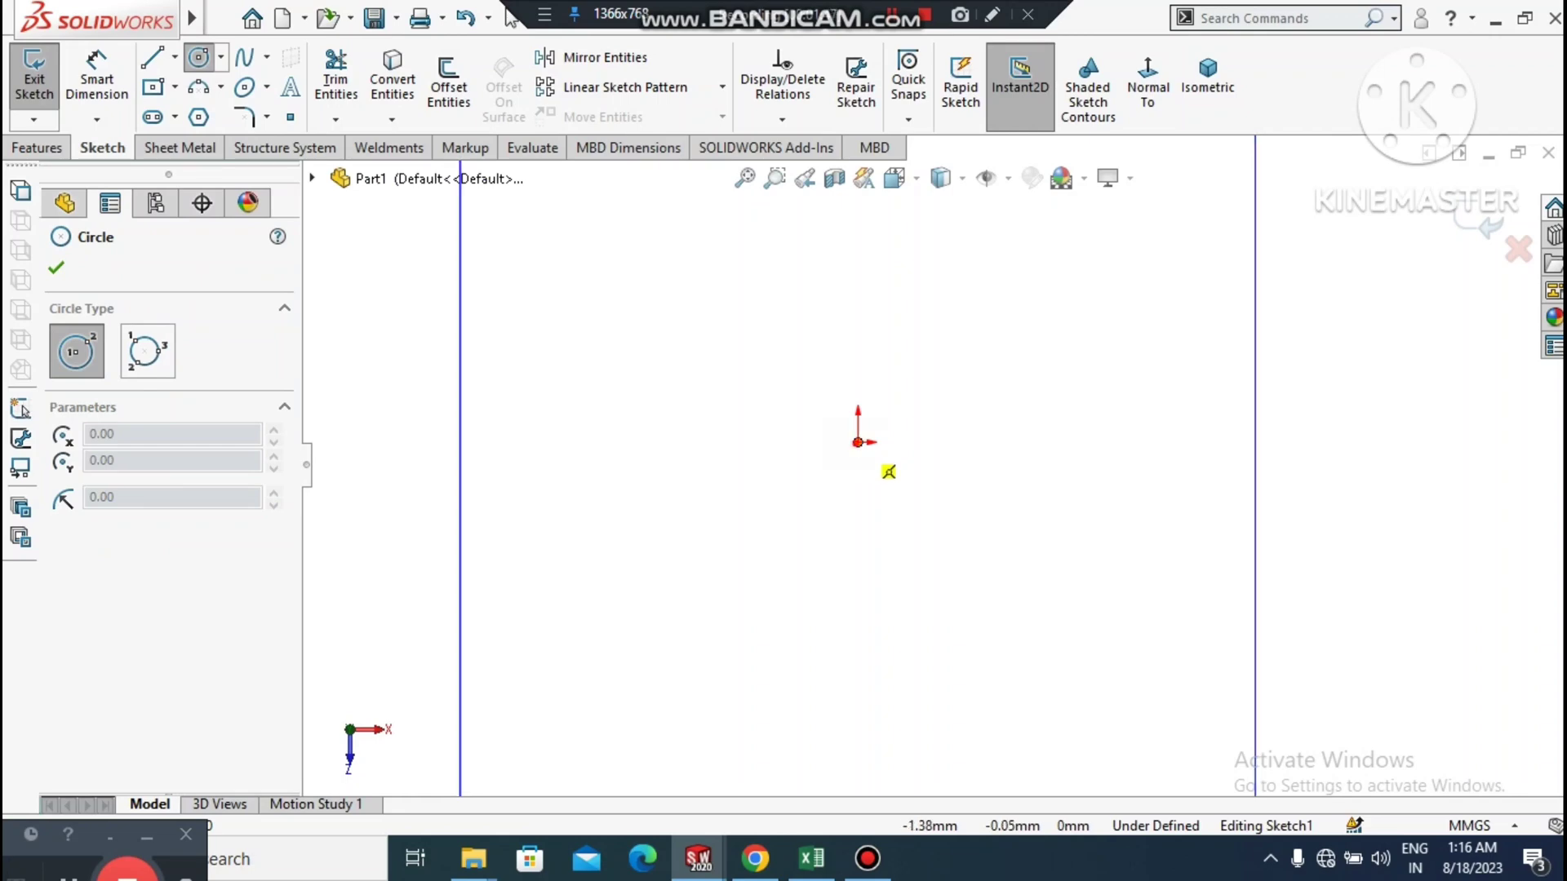
left_click(858, 442)
left_click(768, 633)
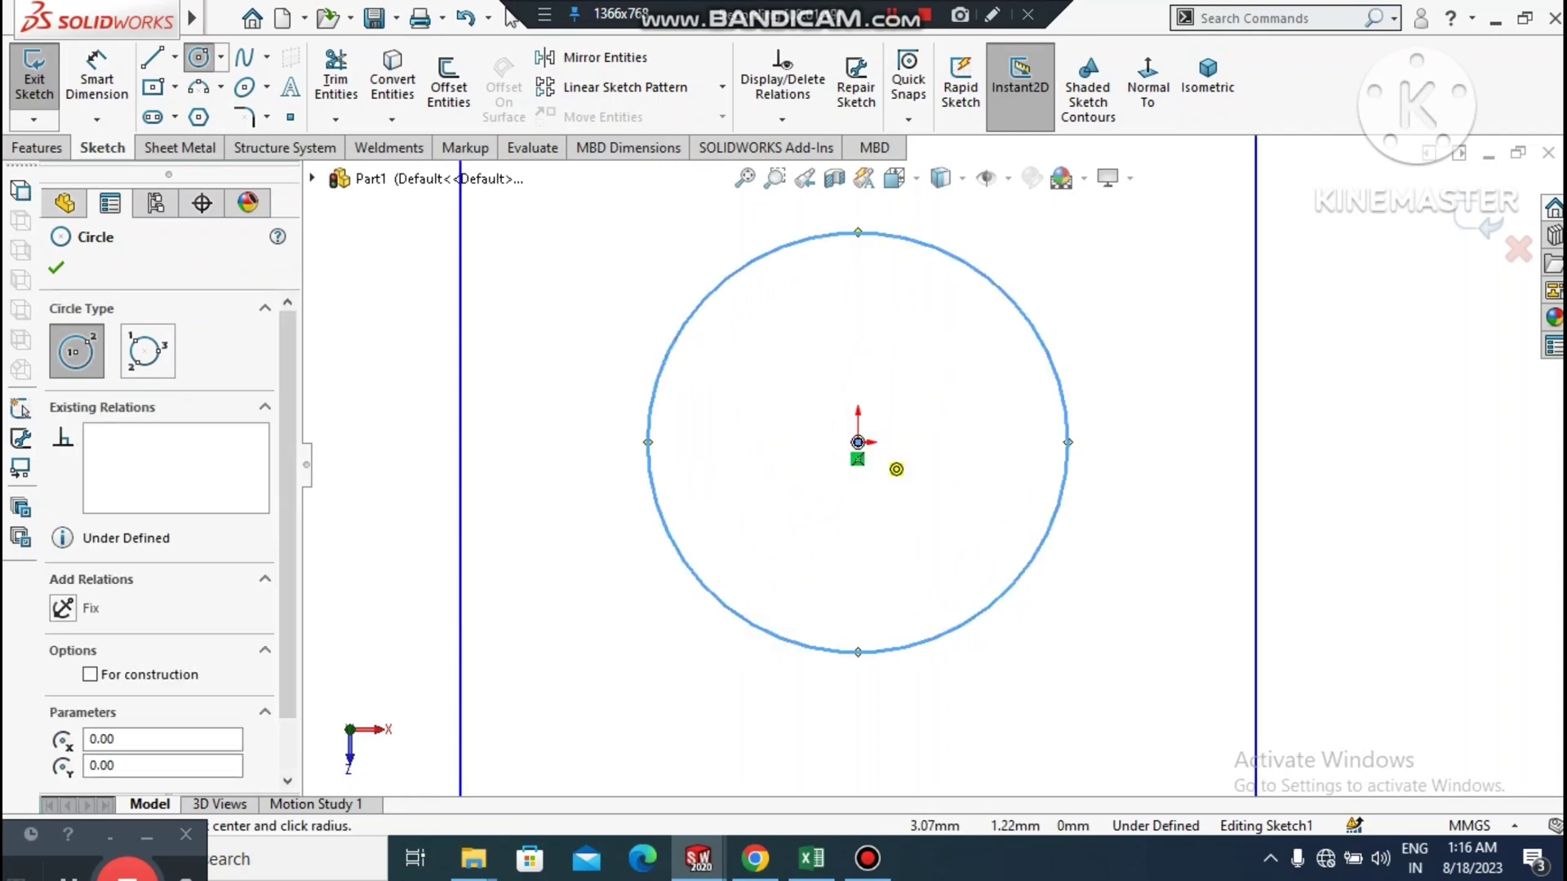
left_click(858, 442)
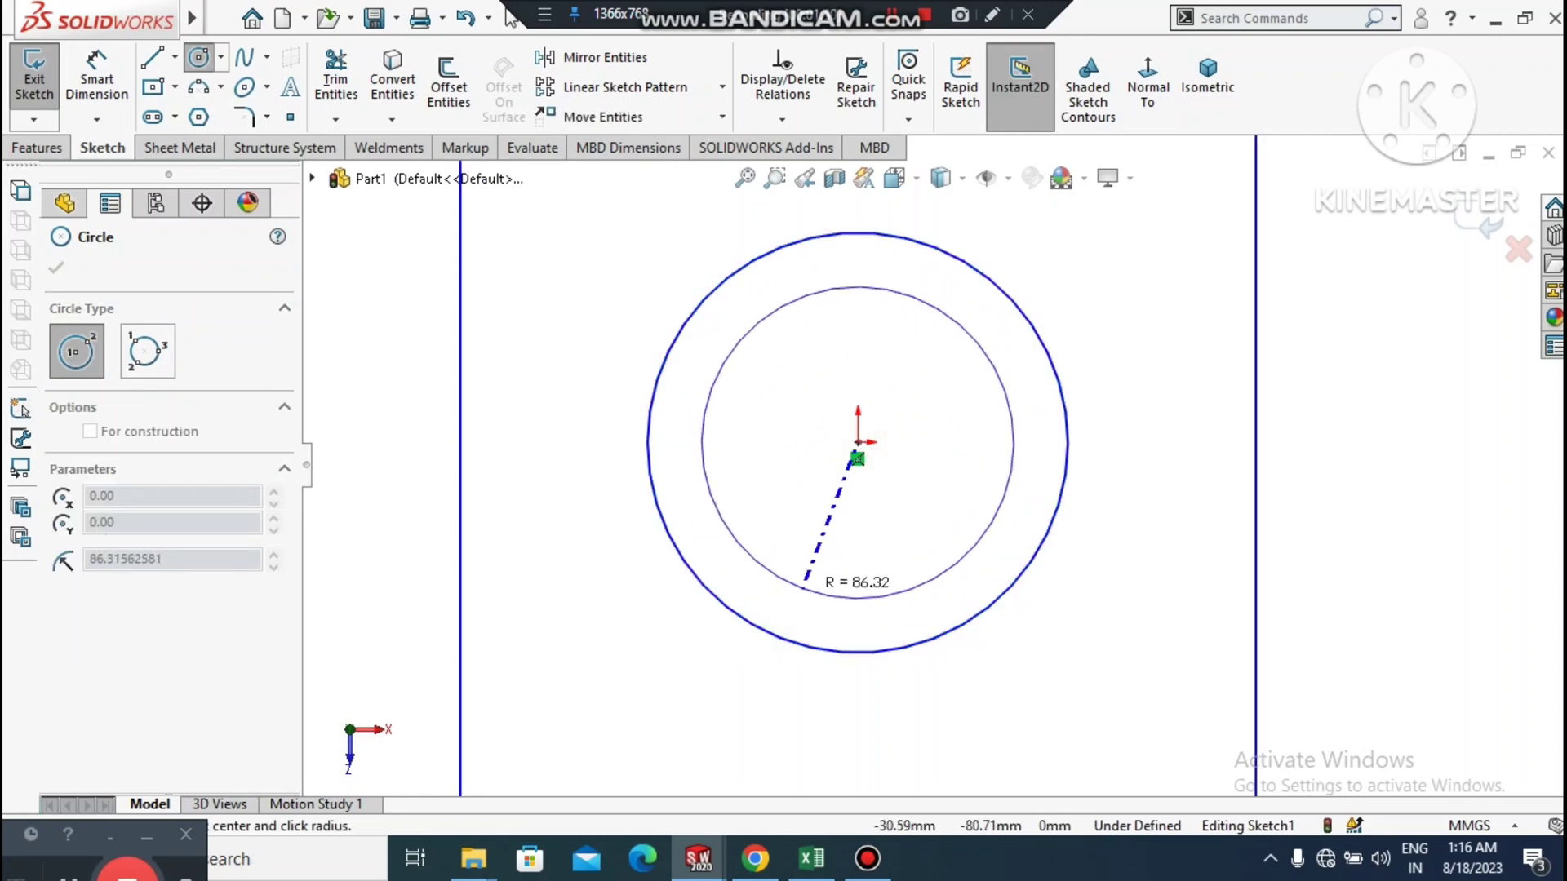
left_click(806, 584)
scroll(735, 522, "up", 3)
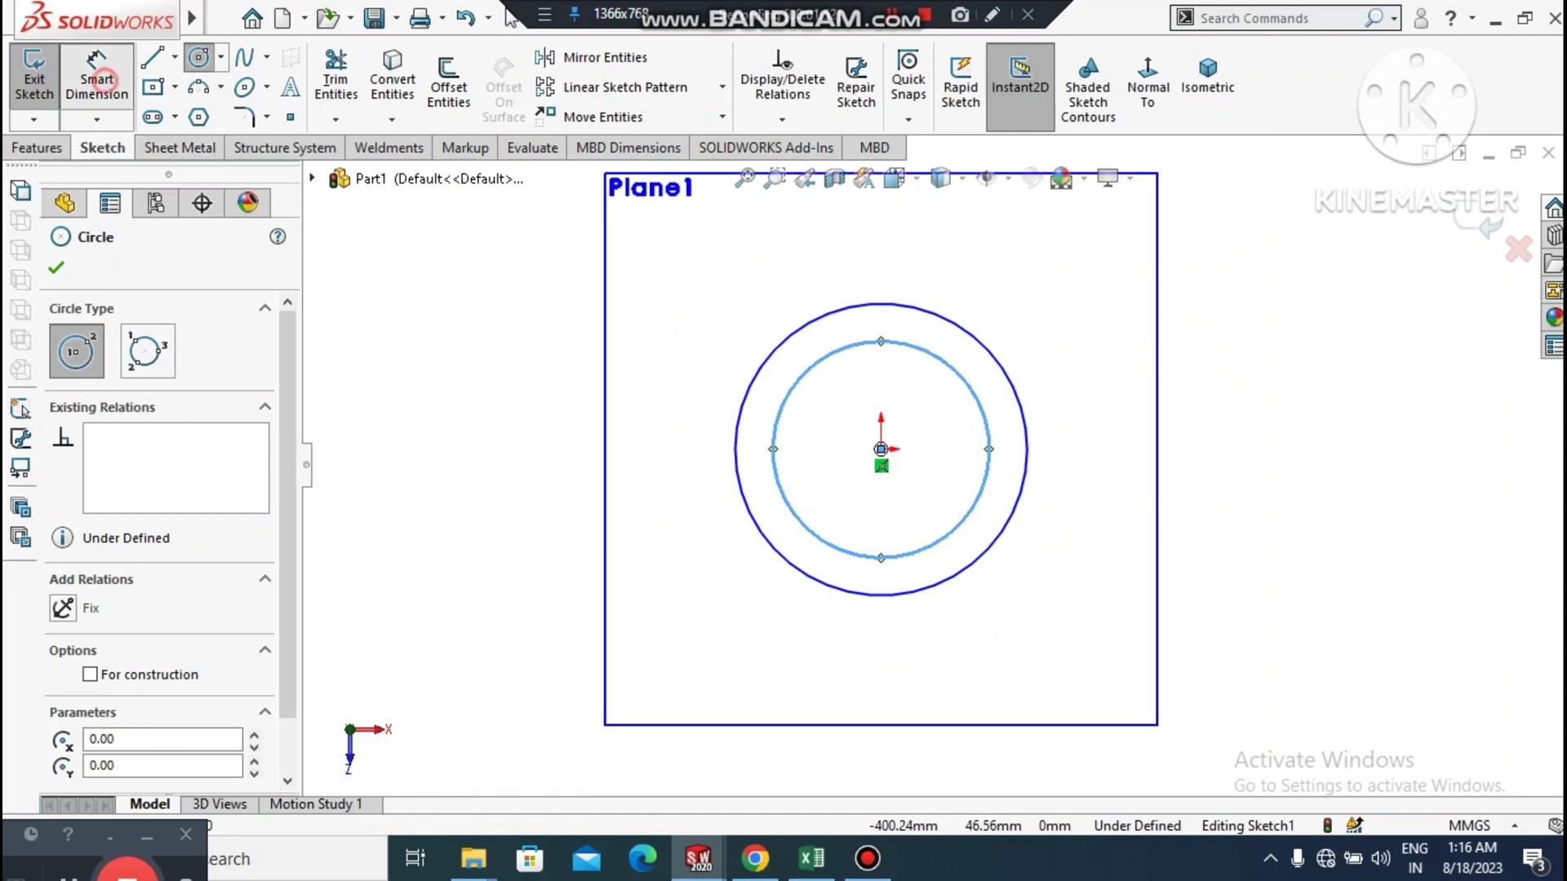
- Dimension the outer circle's diameter as 200 mm
left_click(96, 78)
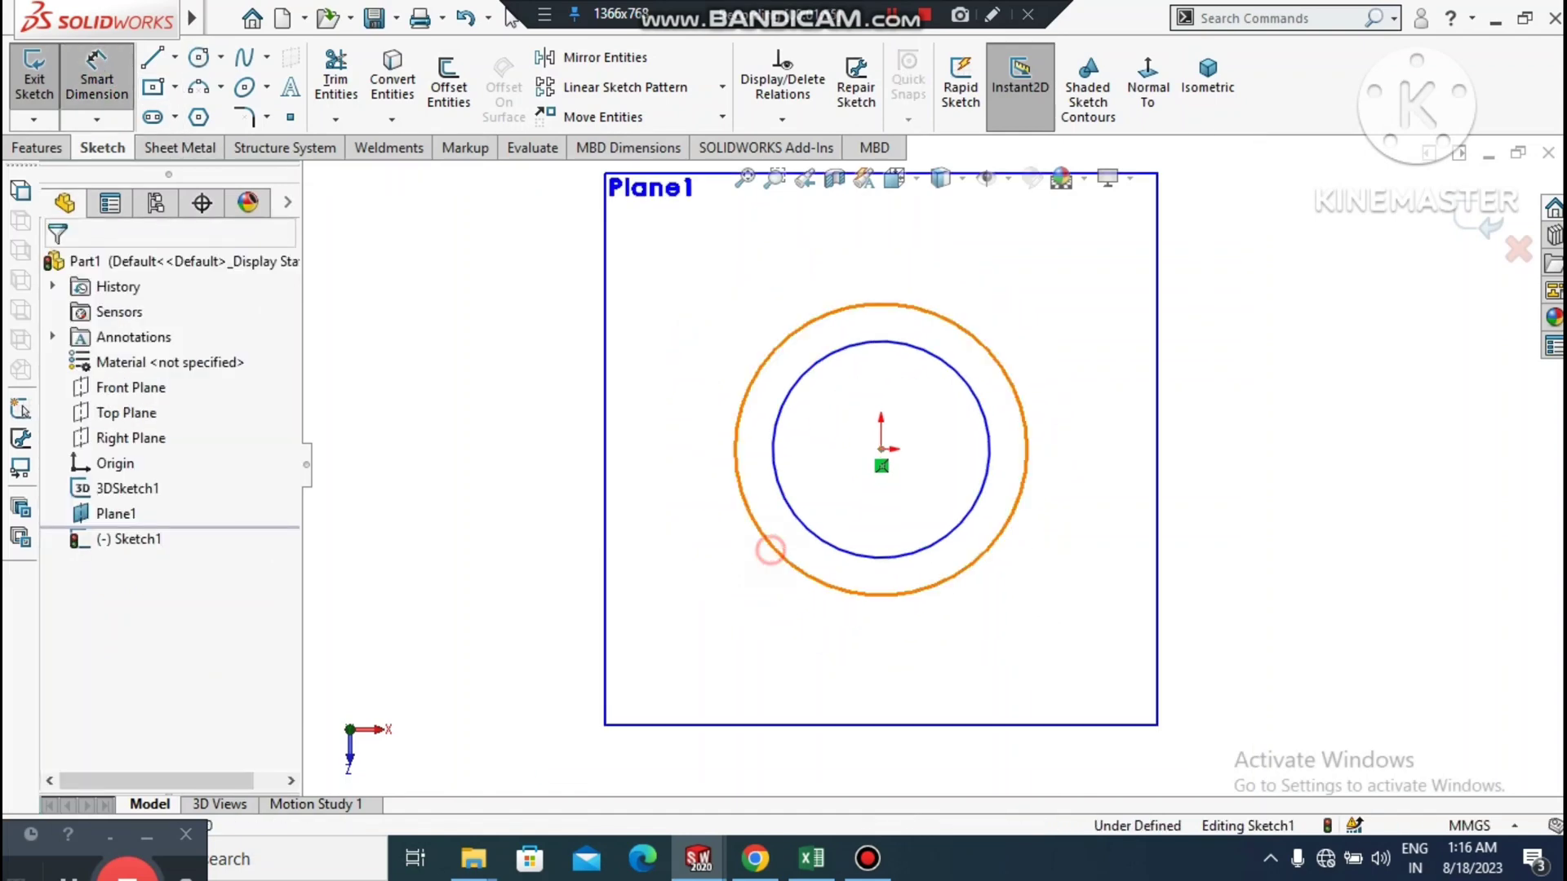
left_click(770, 542)
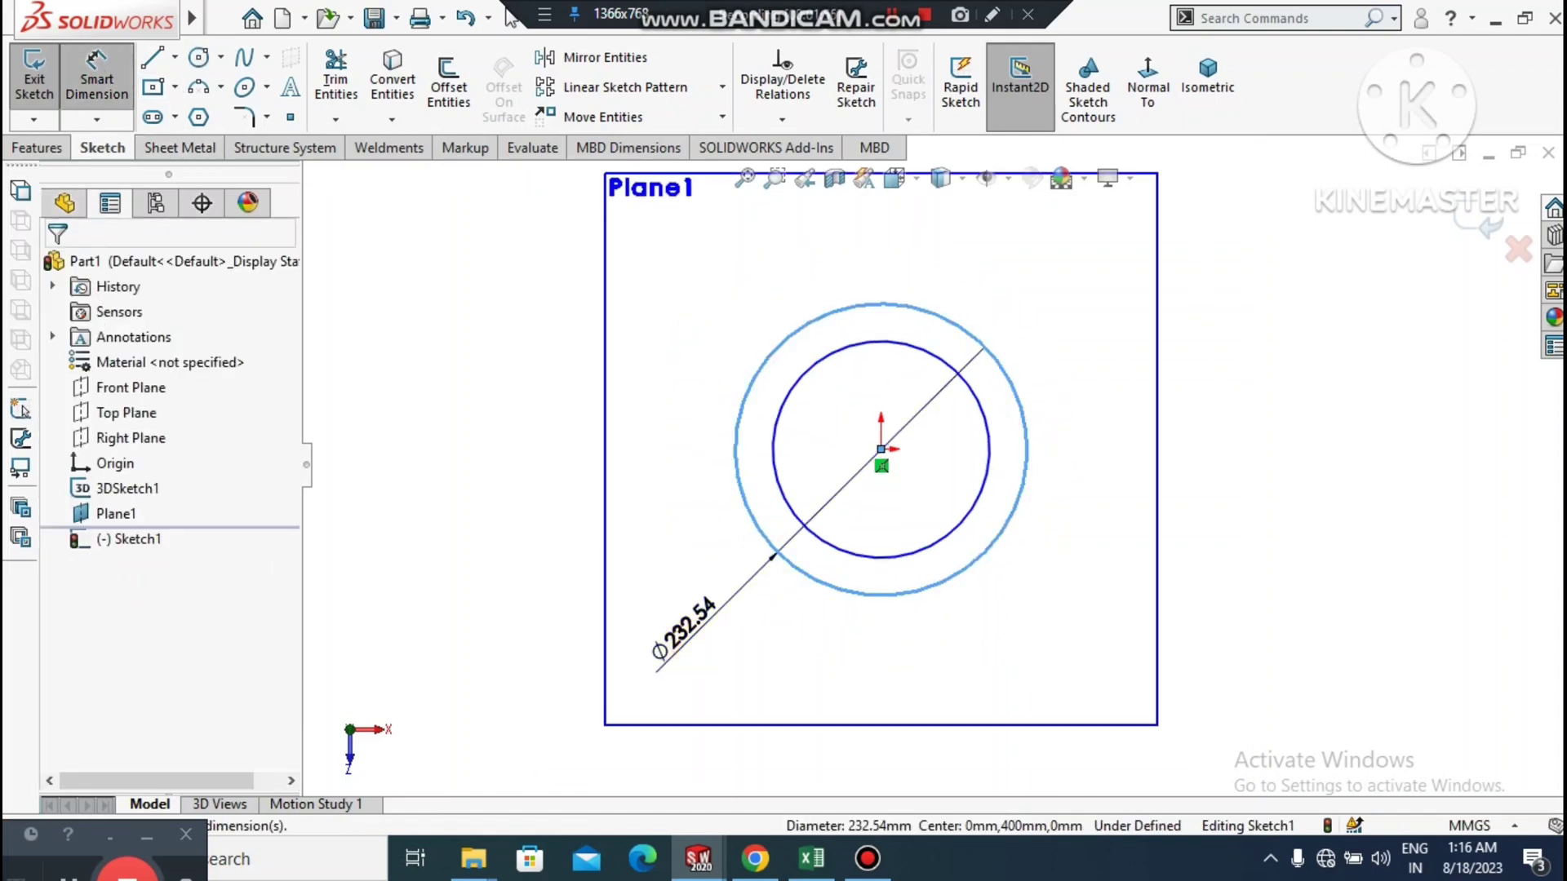
left_click(657, 670)
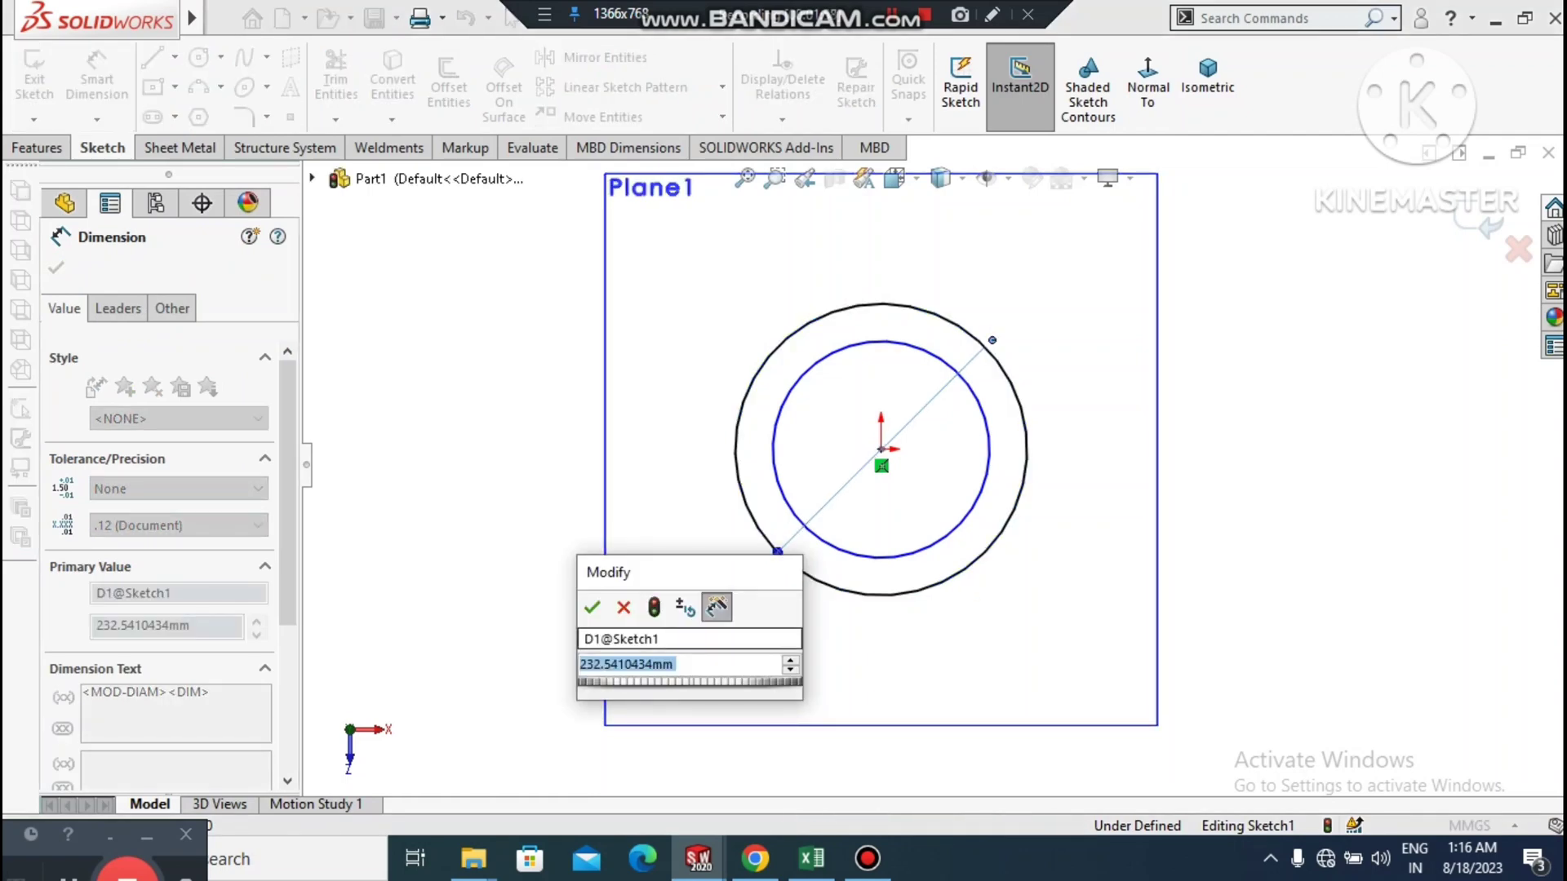
type("200")
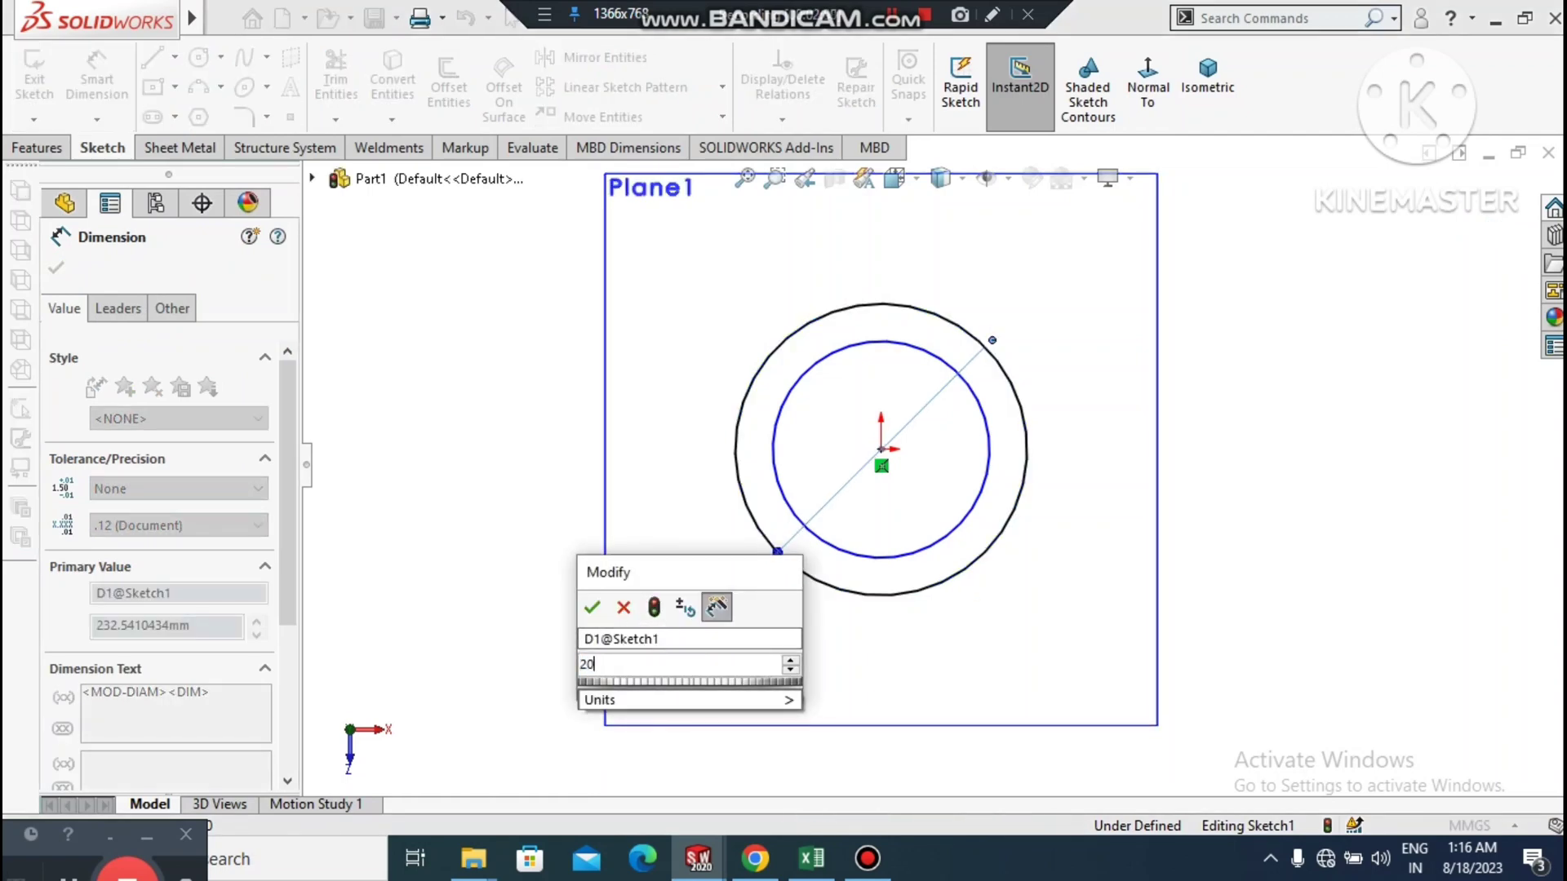
key("Return")
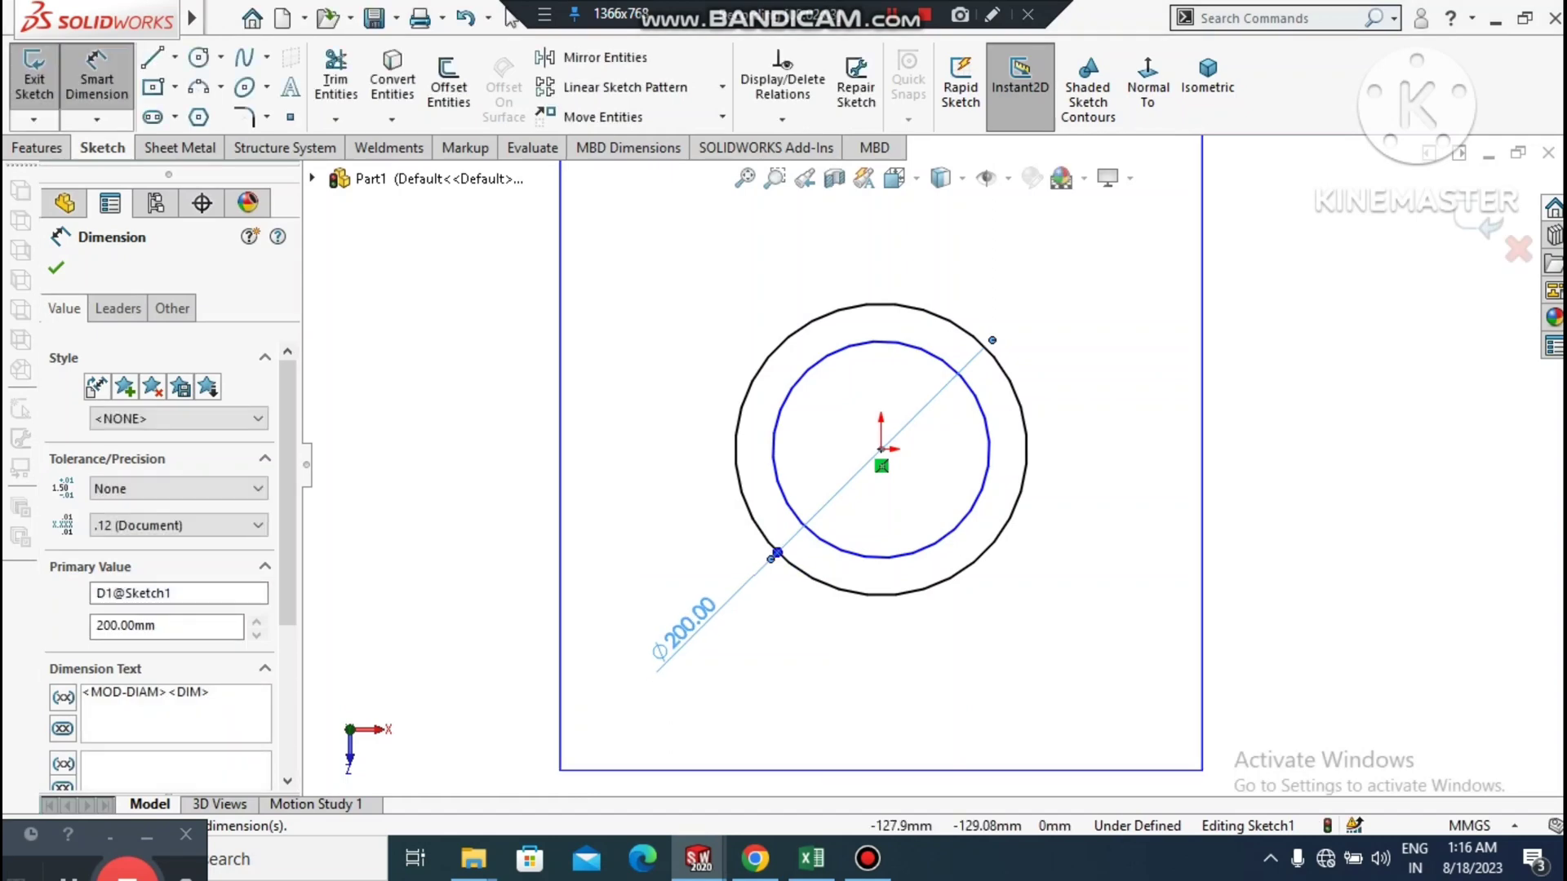
left_click(444, 536)
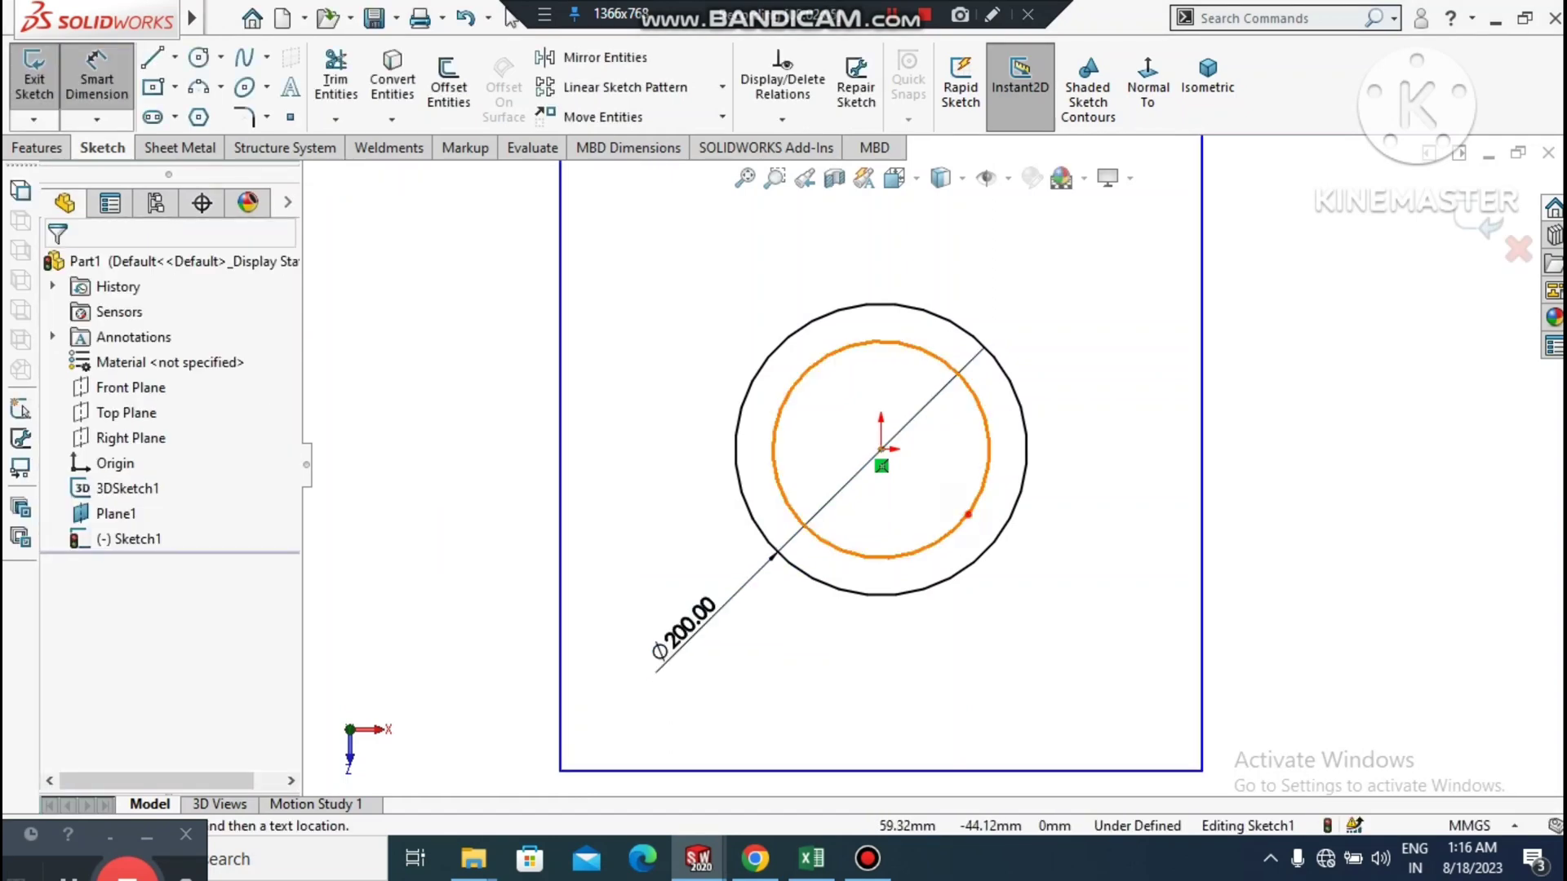
- Dimension the inner circle's diameter as 160 mm
left_click(969, 516)
left_click(1122, 645)
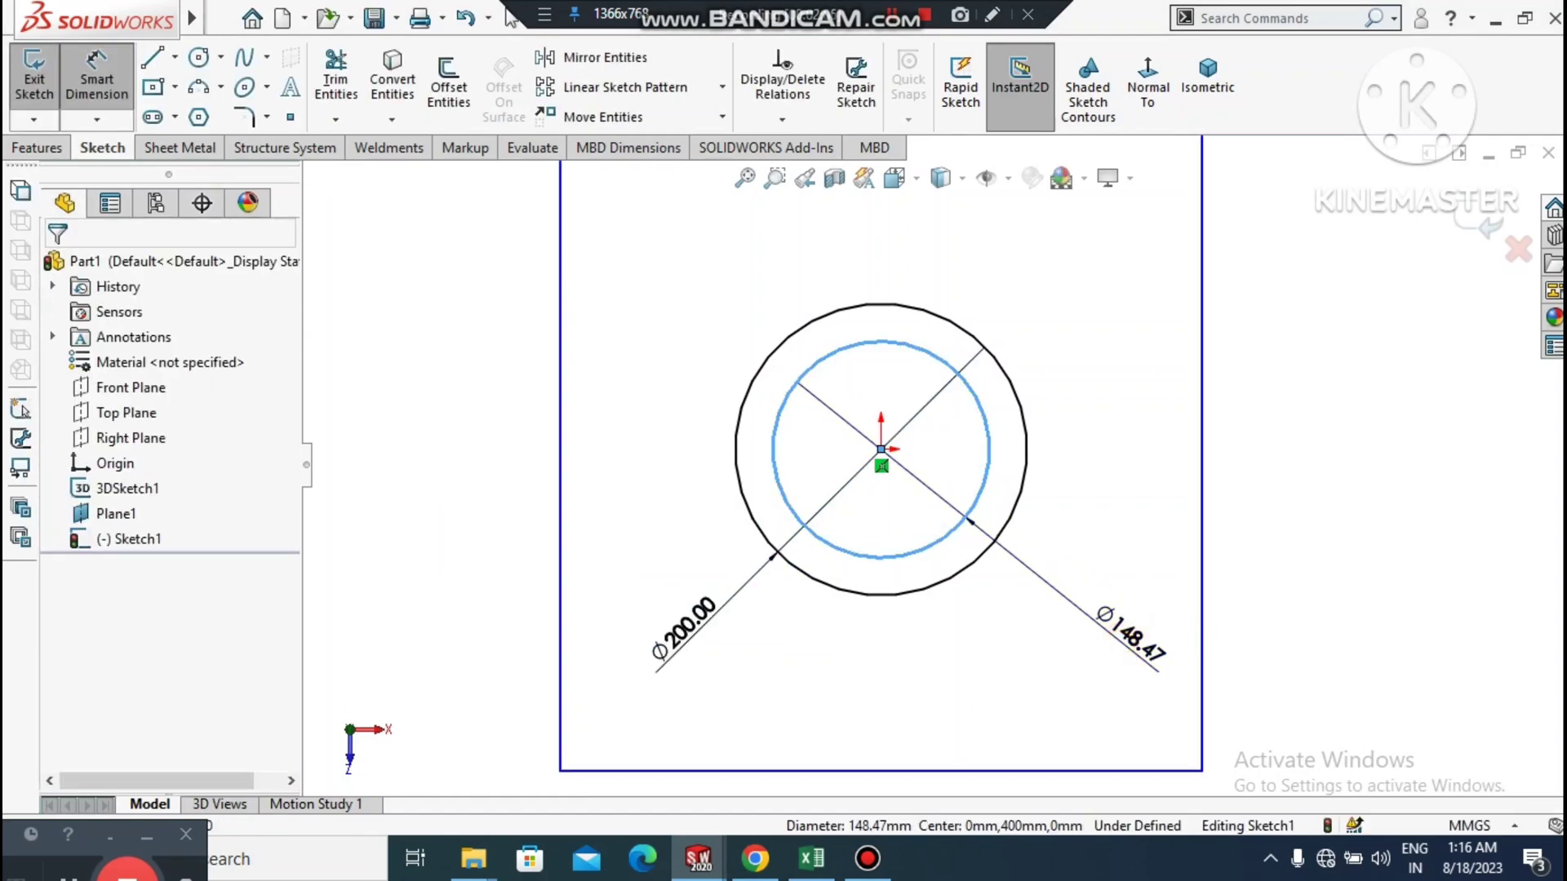
type("16")
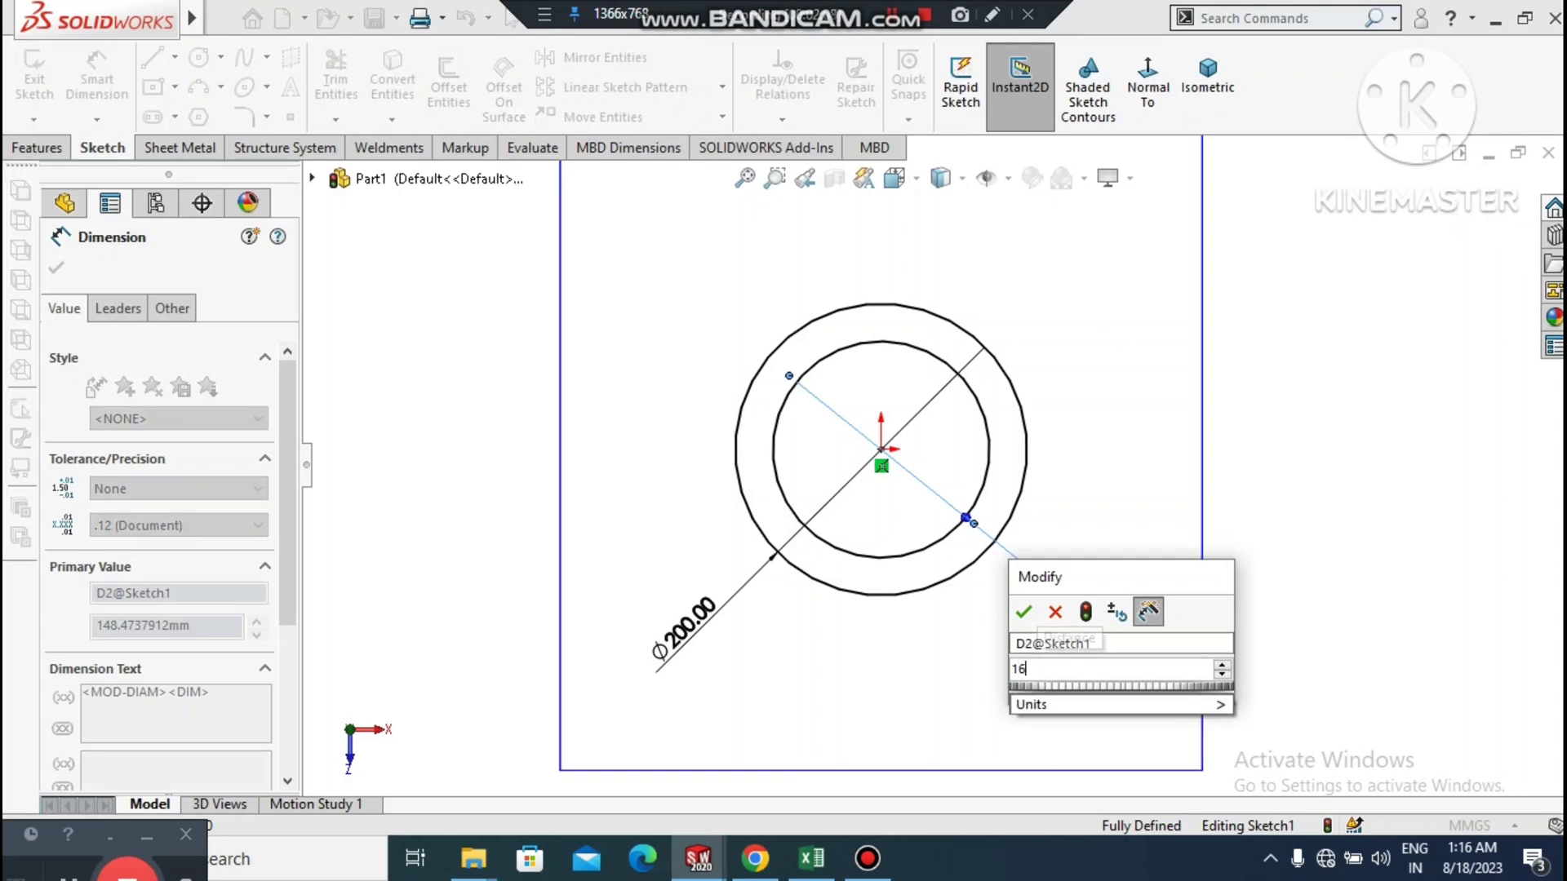
type("0")
key("Return")
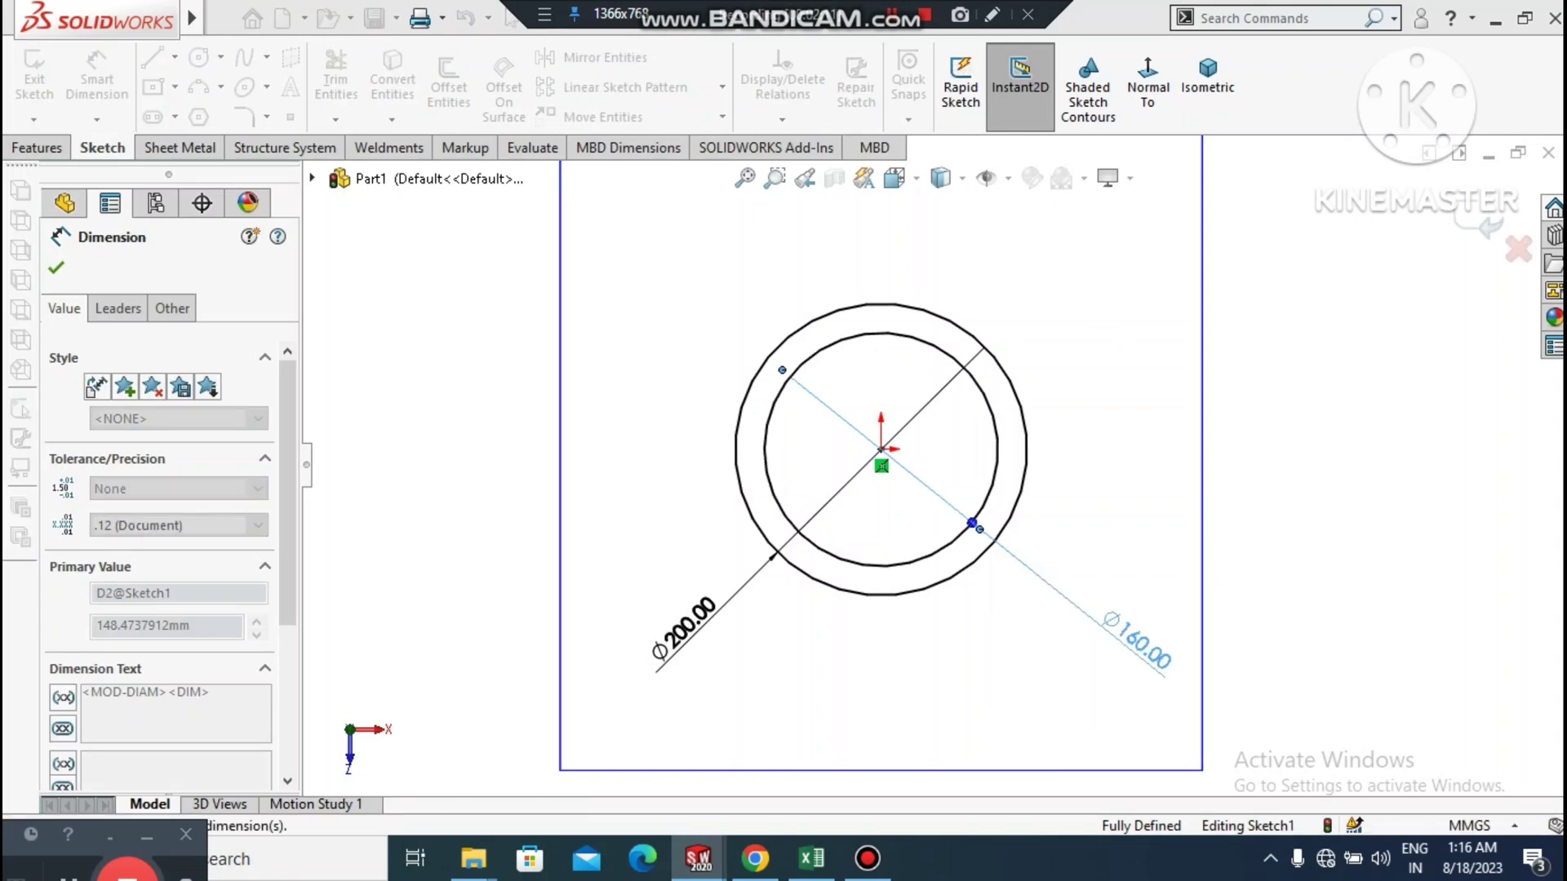
left_click(1343, 514)
- Leave the circle sketch and start a Swept Boss/Base that uses a sketch profile
scroll(1312, 594, "up", 1)
mouse_move(1322, 598)
middle_mouse_down()
mouse_move(1277, 527)
mouse_move(1297, 421)
mouse_move(1325, 422)
middle_mouse_up()
scroll(934, 465, "up", 2)
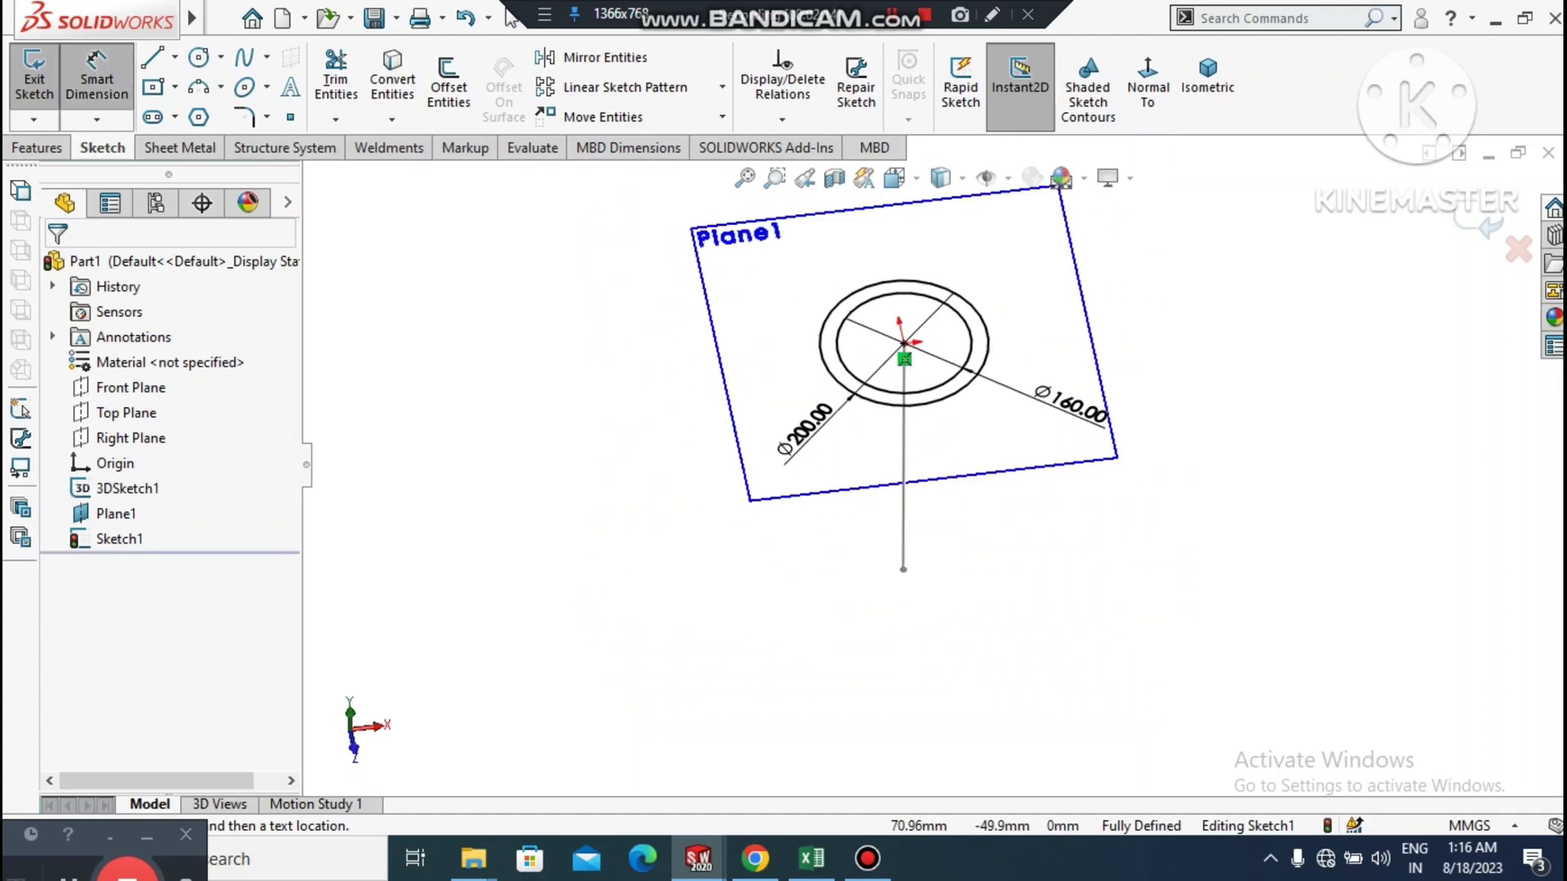
scroll(972, 343, "down", 3)
left_click(39, 148)
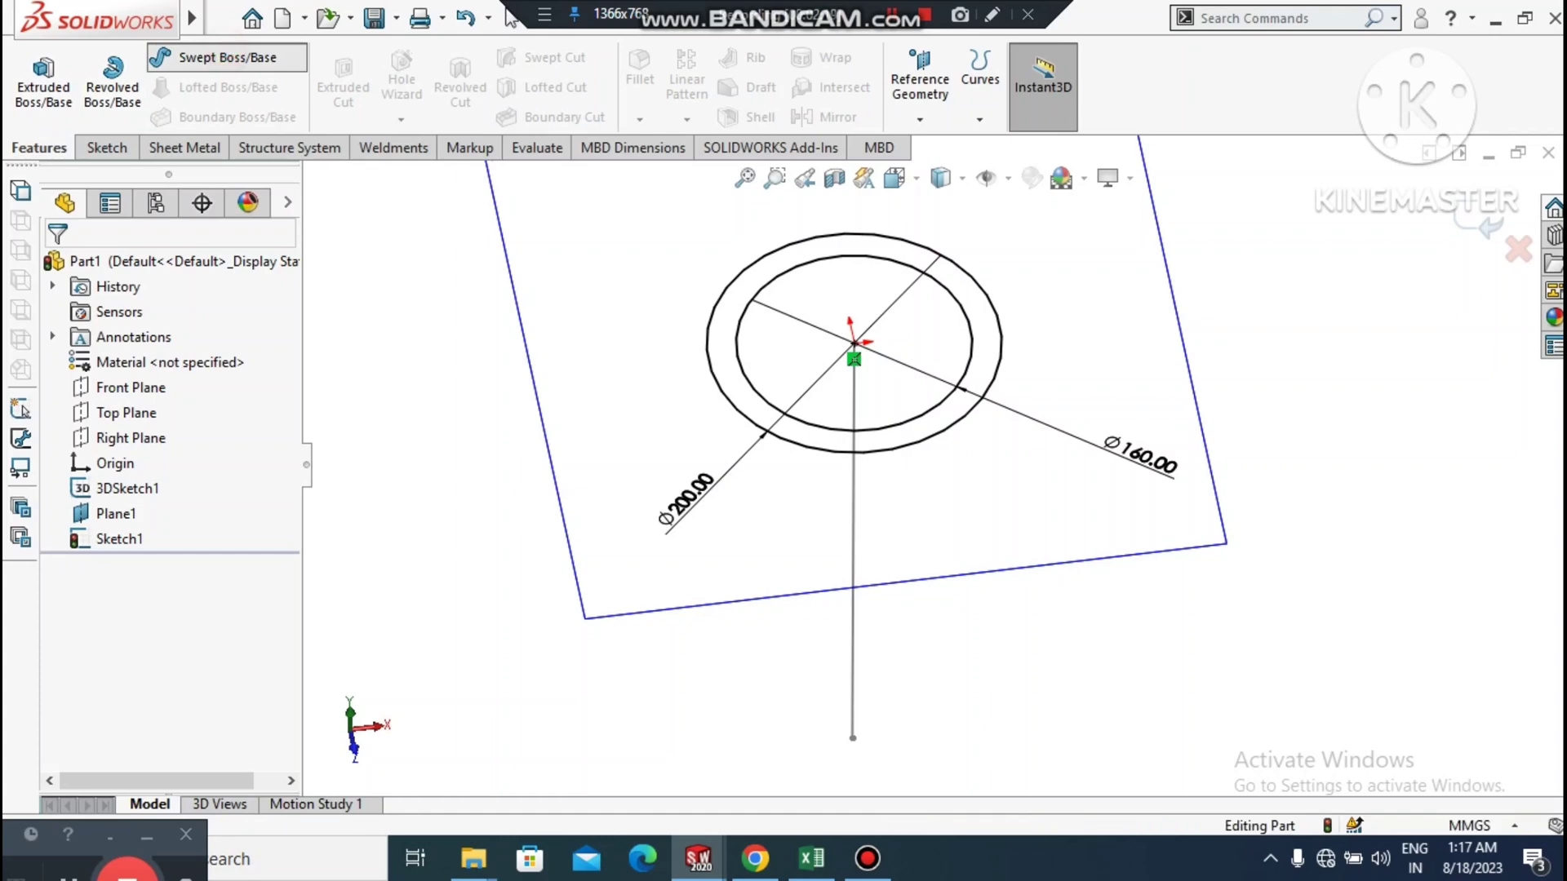
left_click(220, 57)
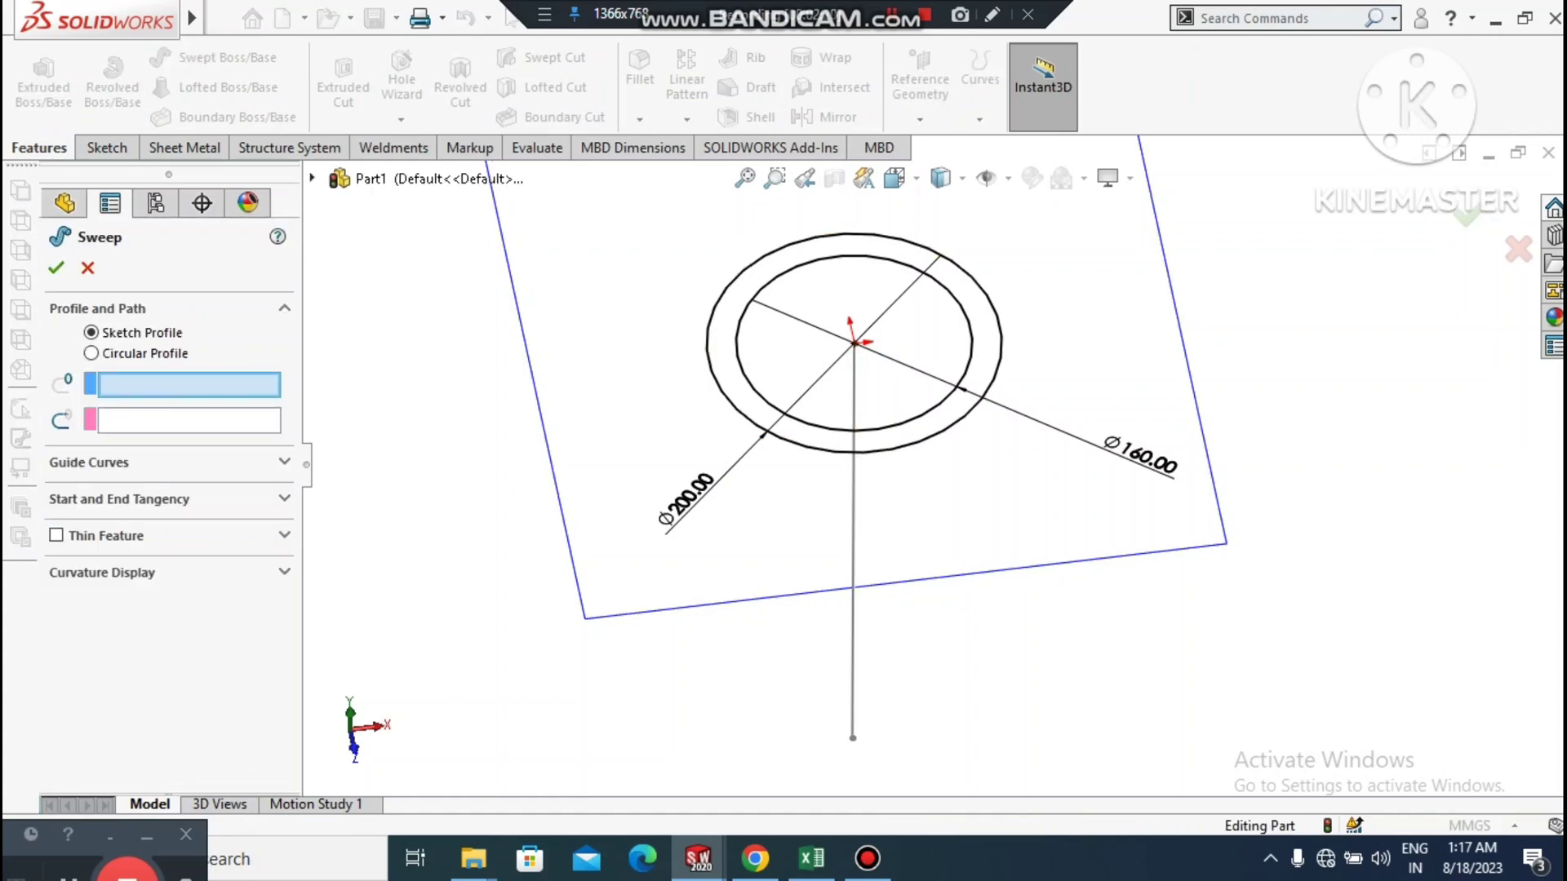
left_click(853, 481)
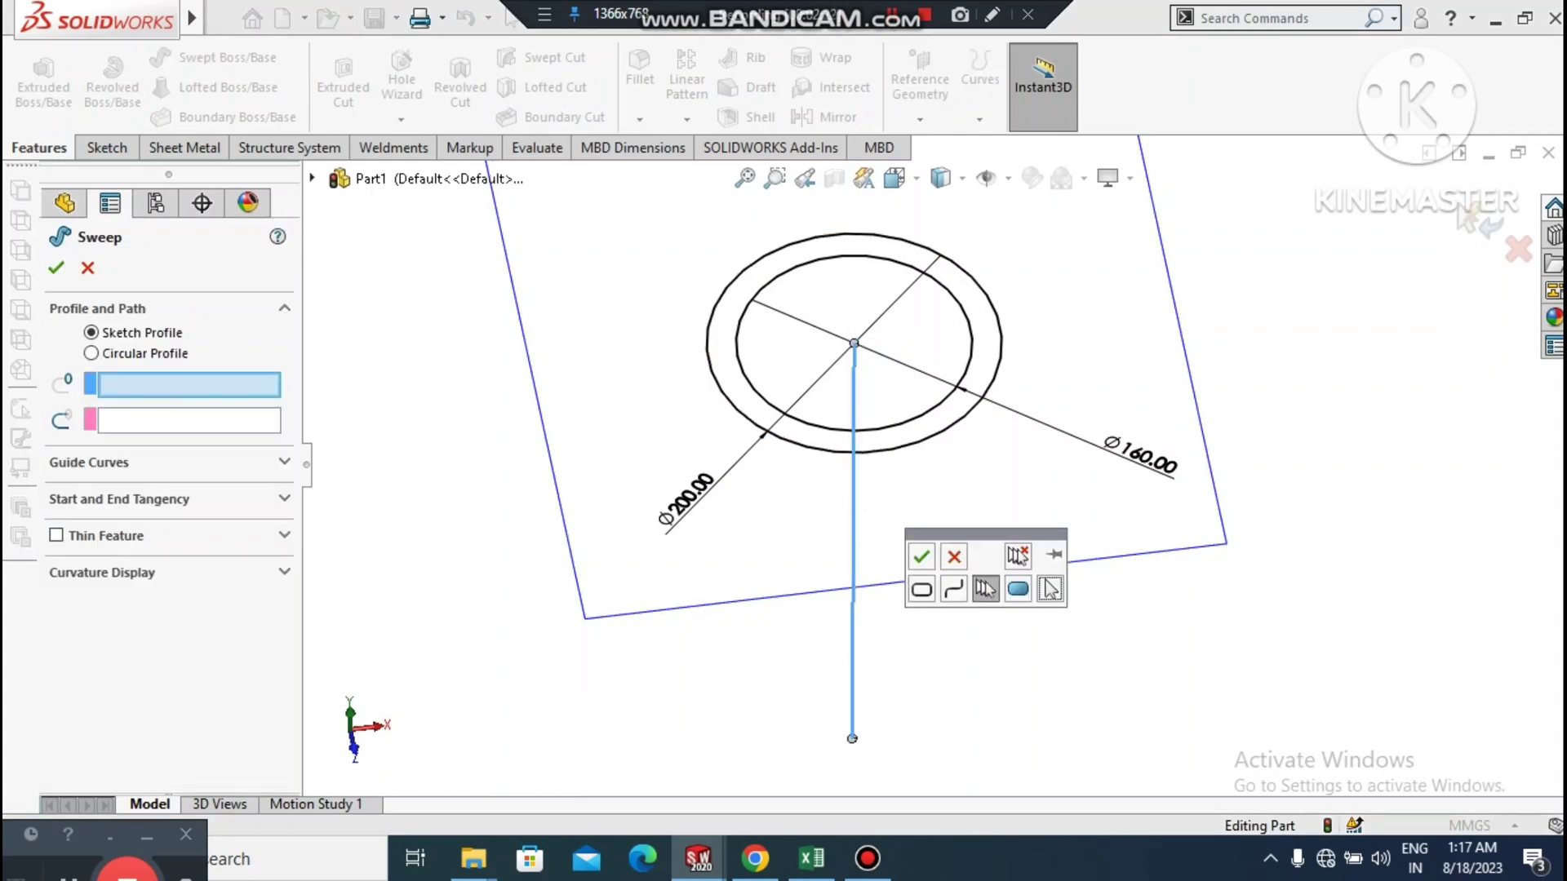
left_click(146, 418)
left_click(800, 448)
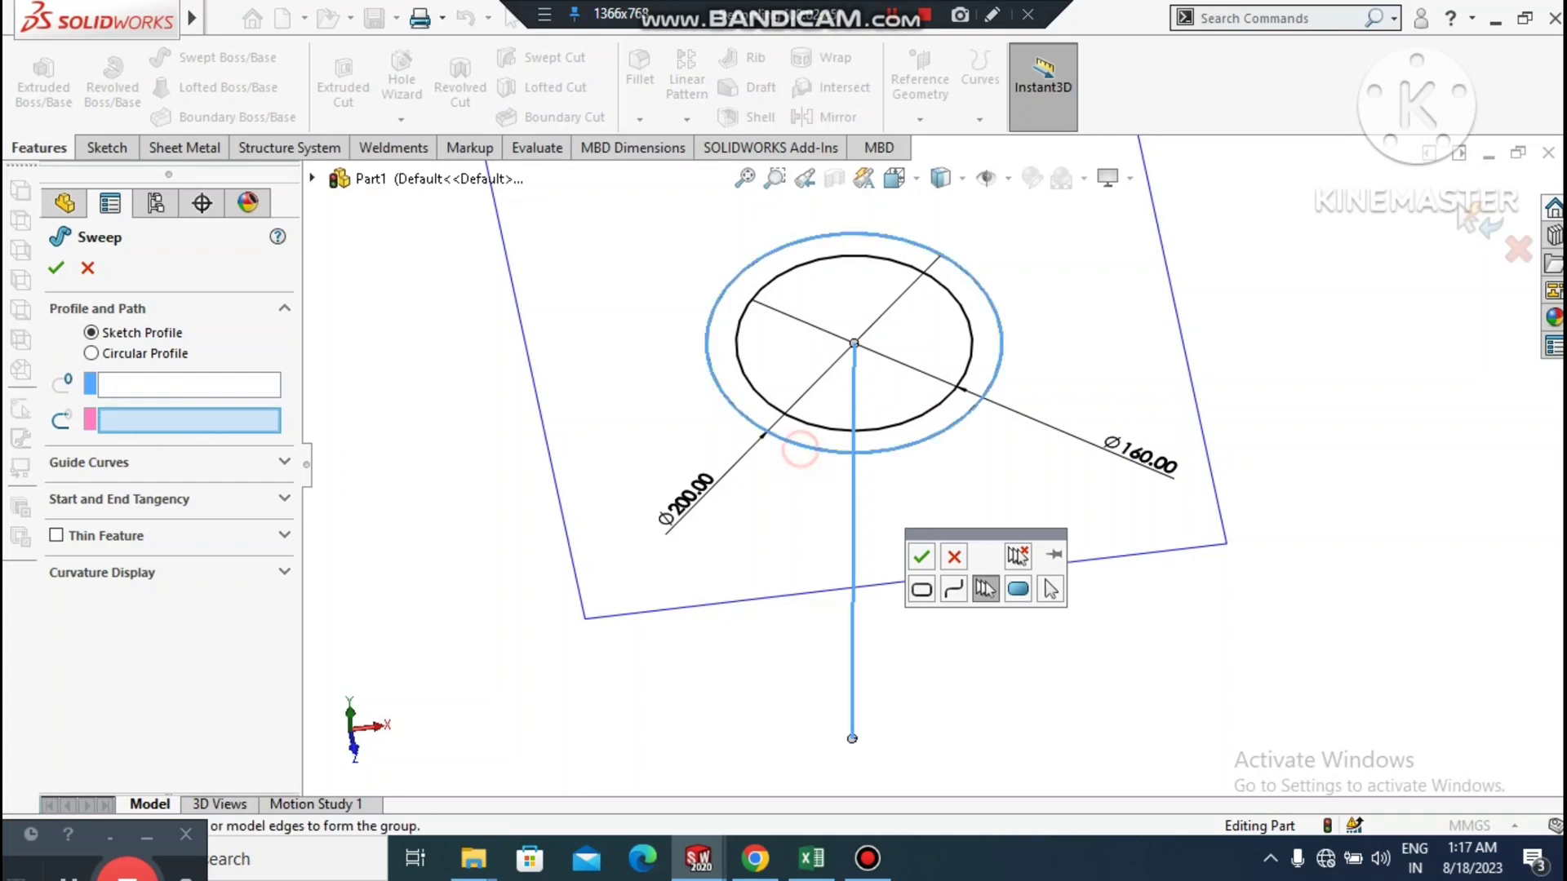
left_click(140, 380)
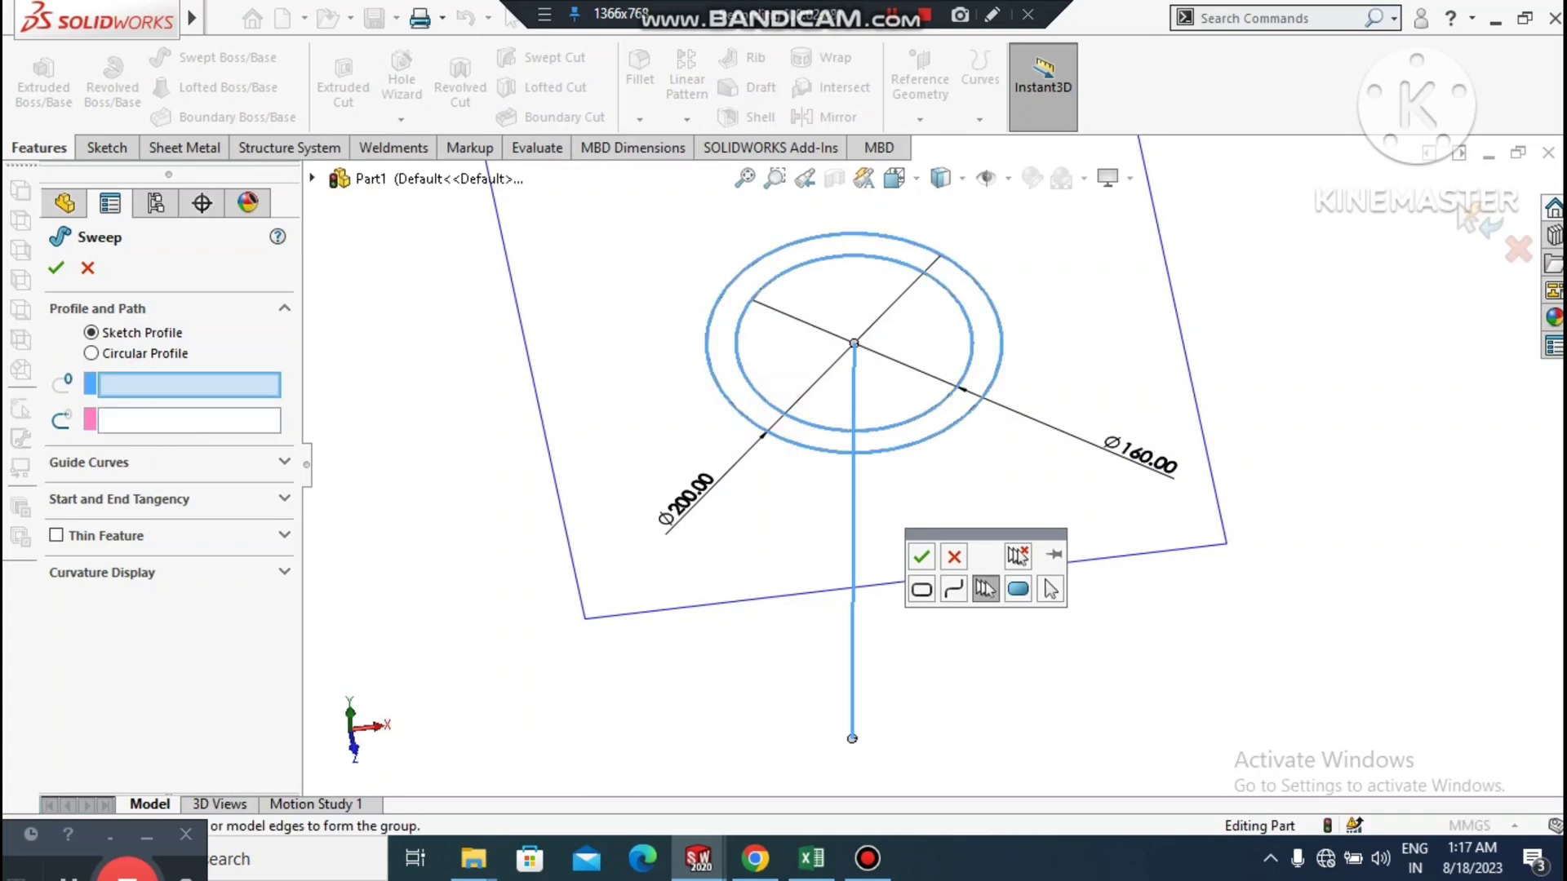
left_click(954, 556)
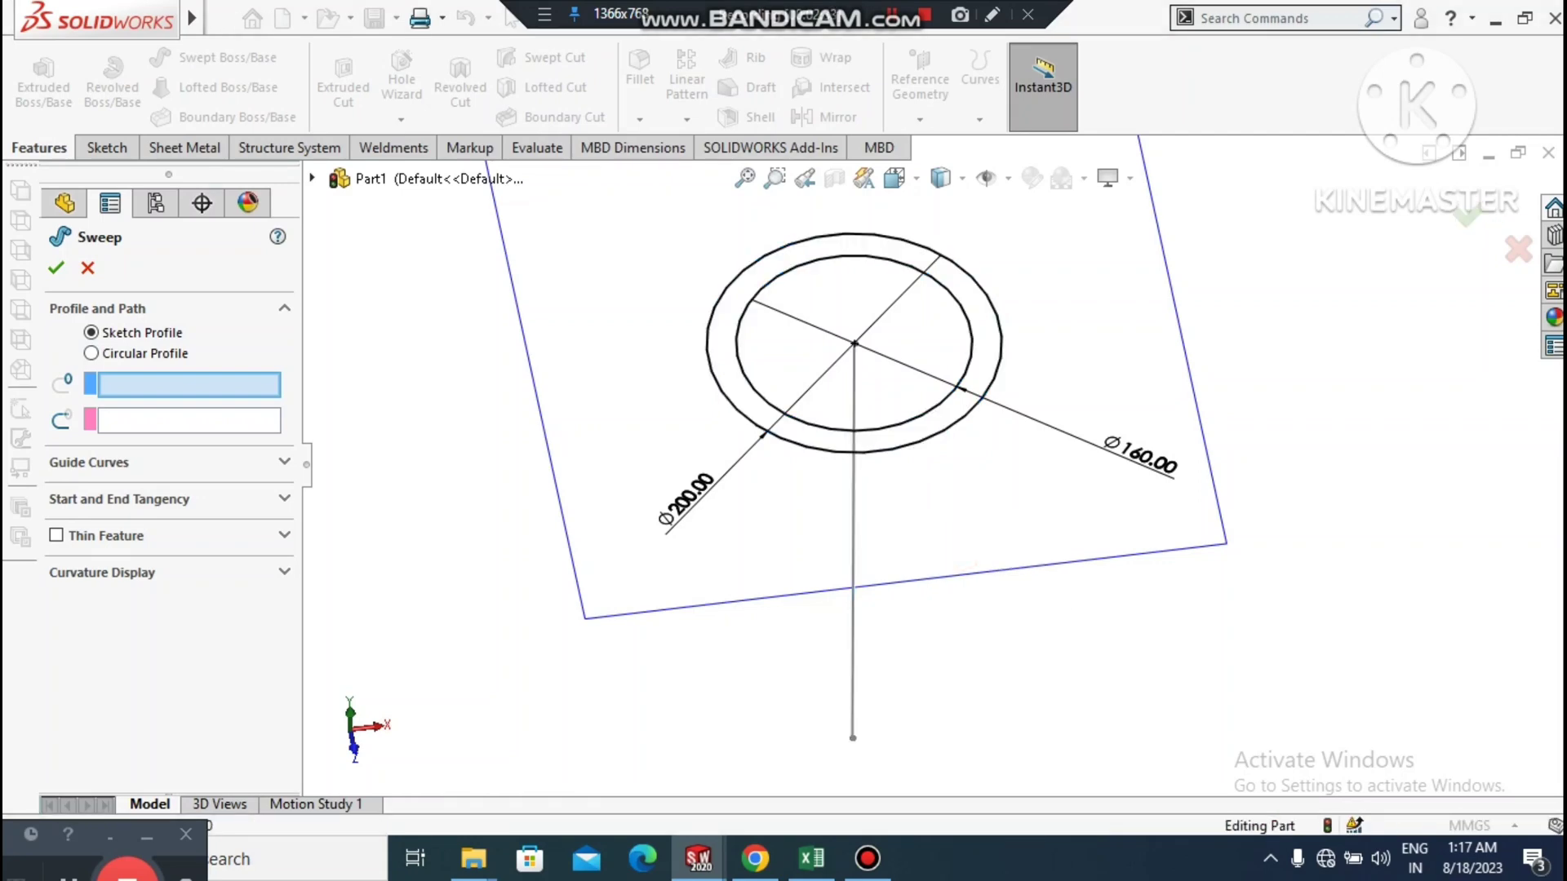
- Sweep the two-circle Sketch1 profile along the vertical line of 3DSketch1 to form the hollow pipe
left_click(316, 179)
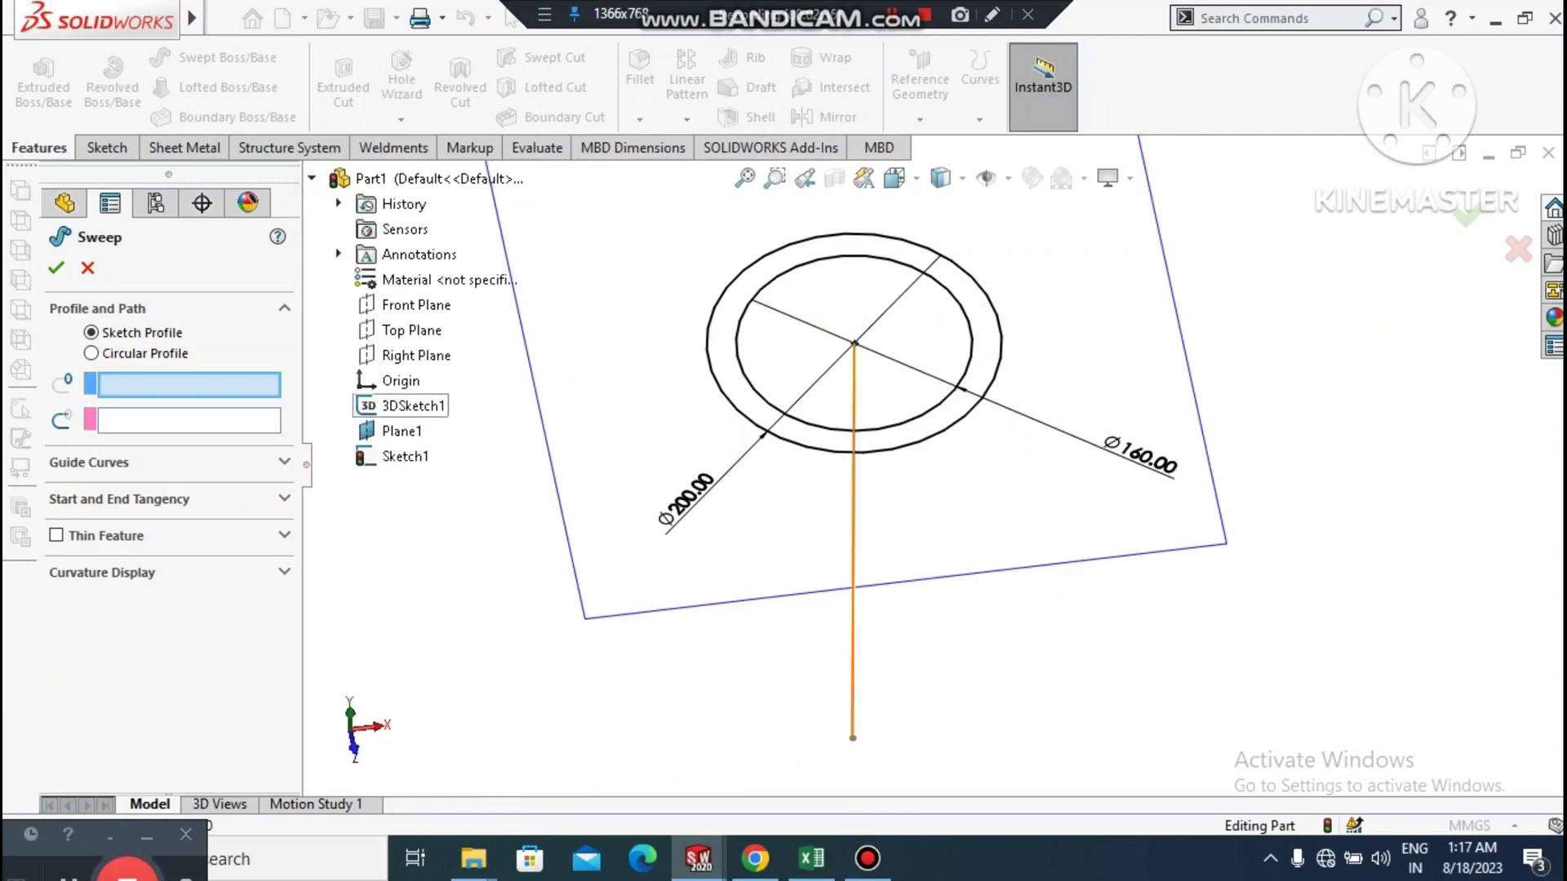
left_click(405, 456)
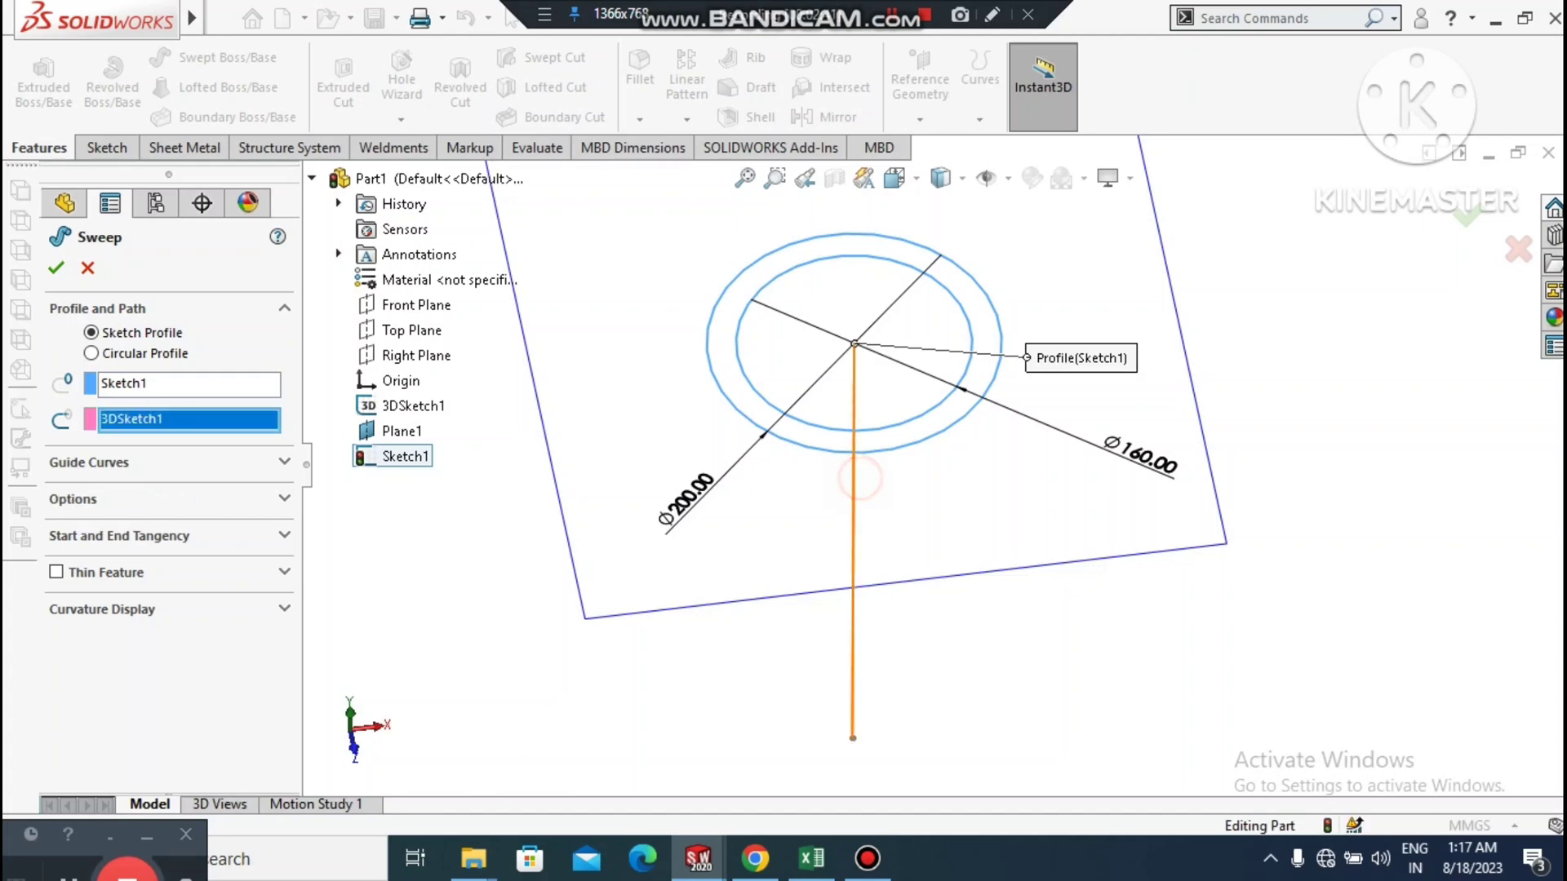
left_click(853, 493)
scroll(934, 463, "up", 2)
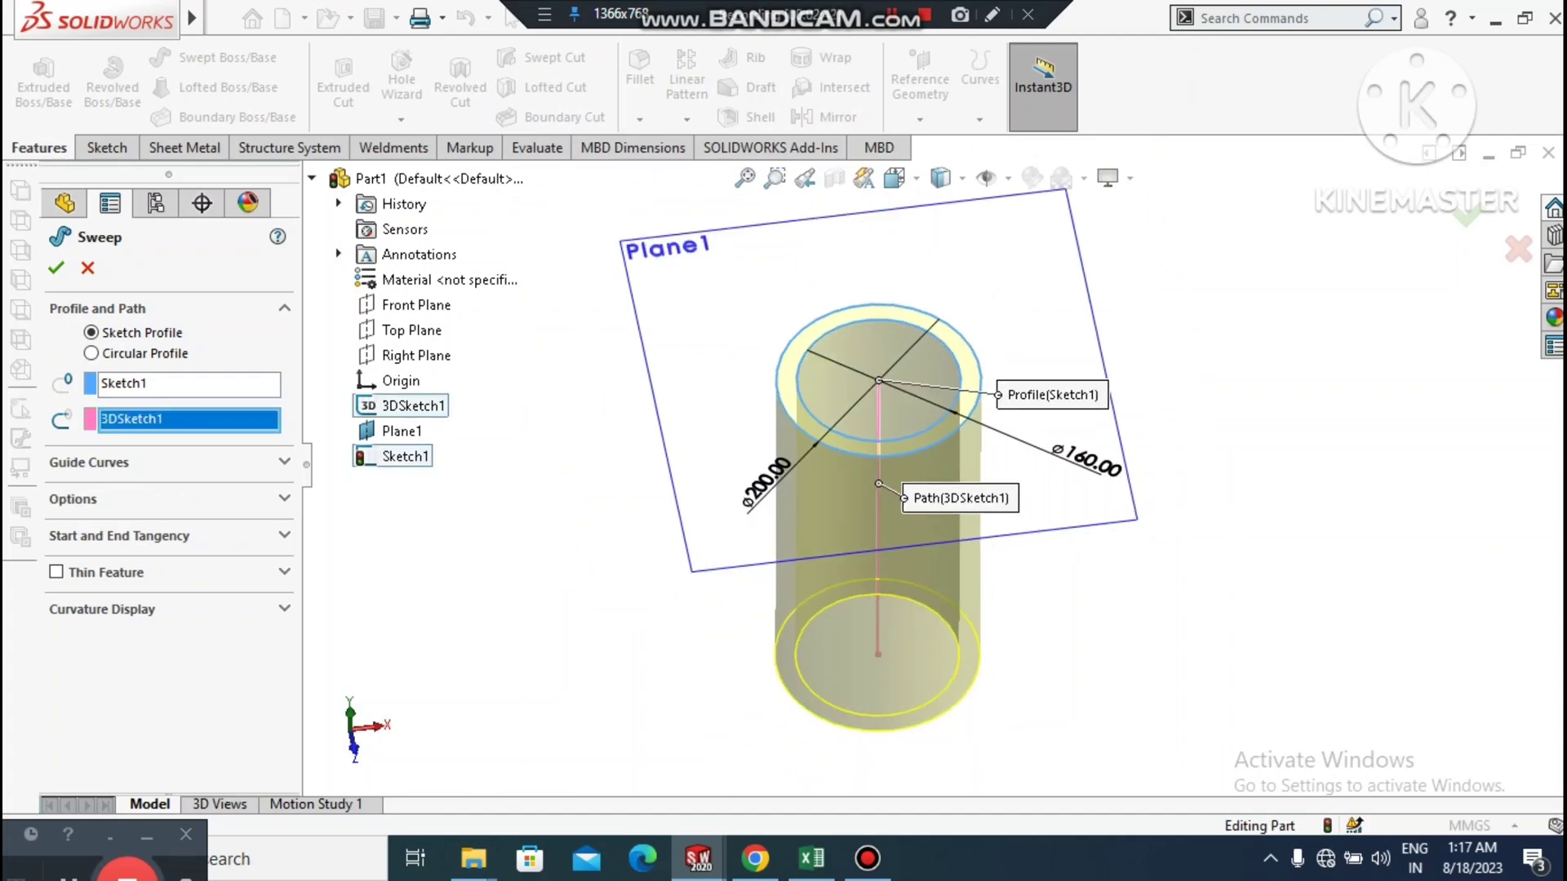
left_click(55, 268)
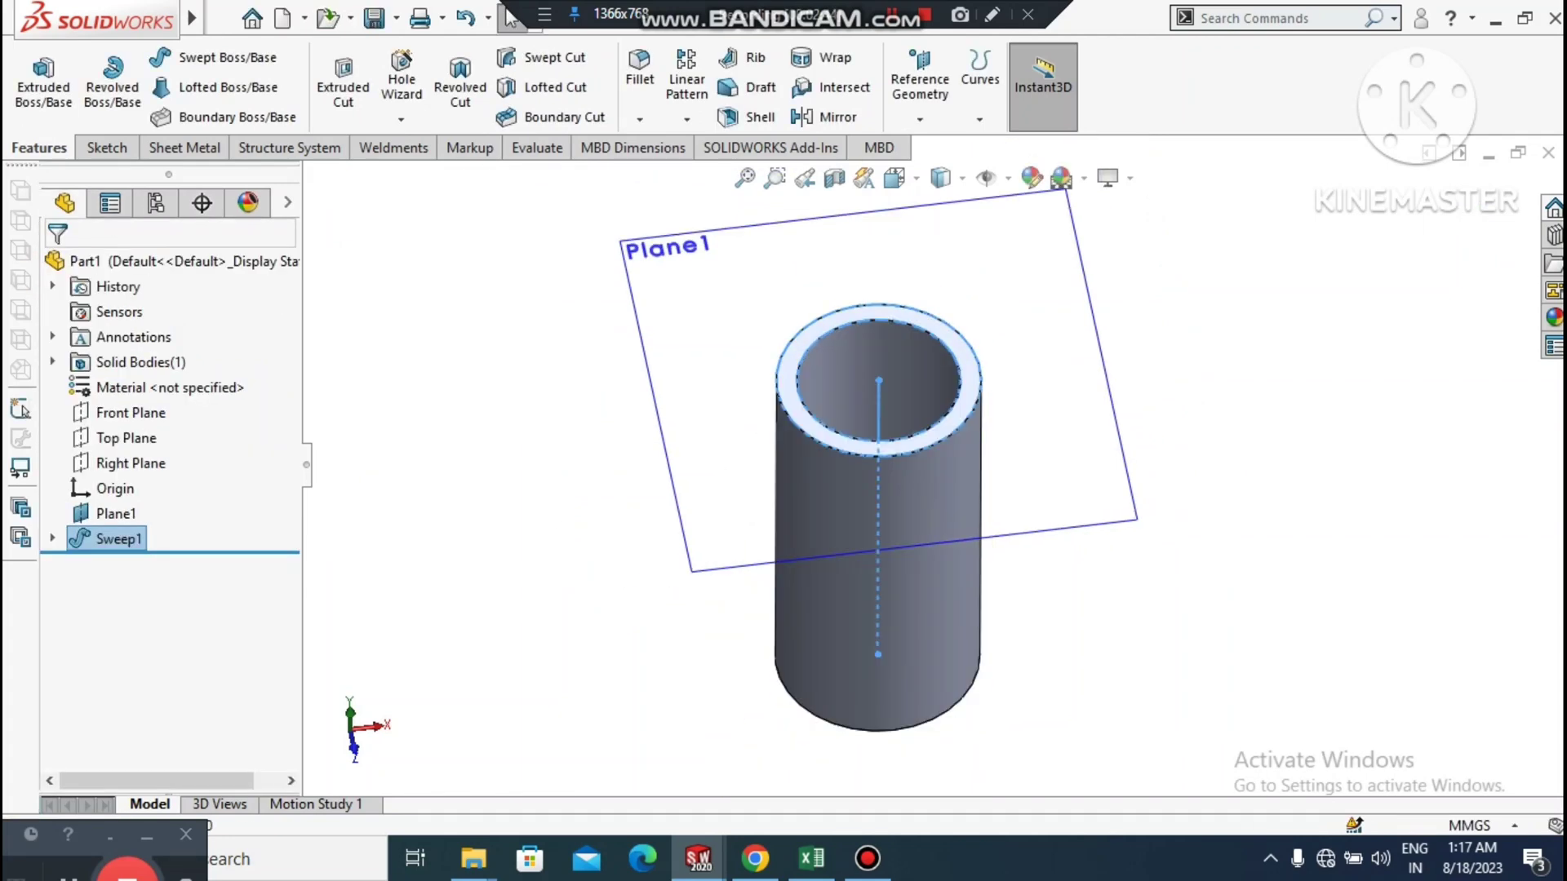
- Hide the reference plane at the upper end of the pipe
left_click(629, 578)
right_click(1096, 335)
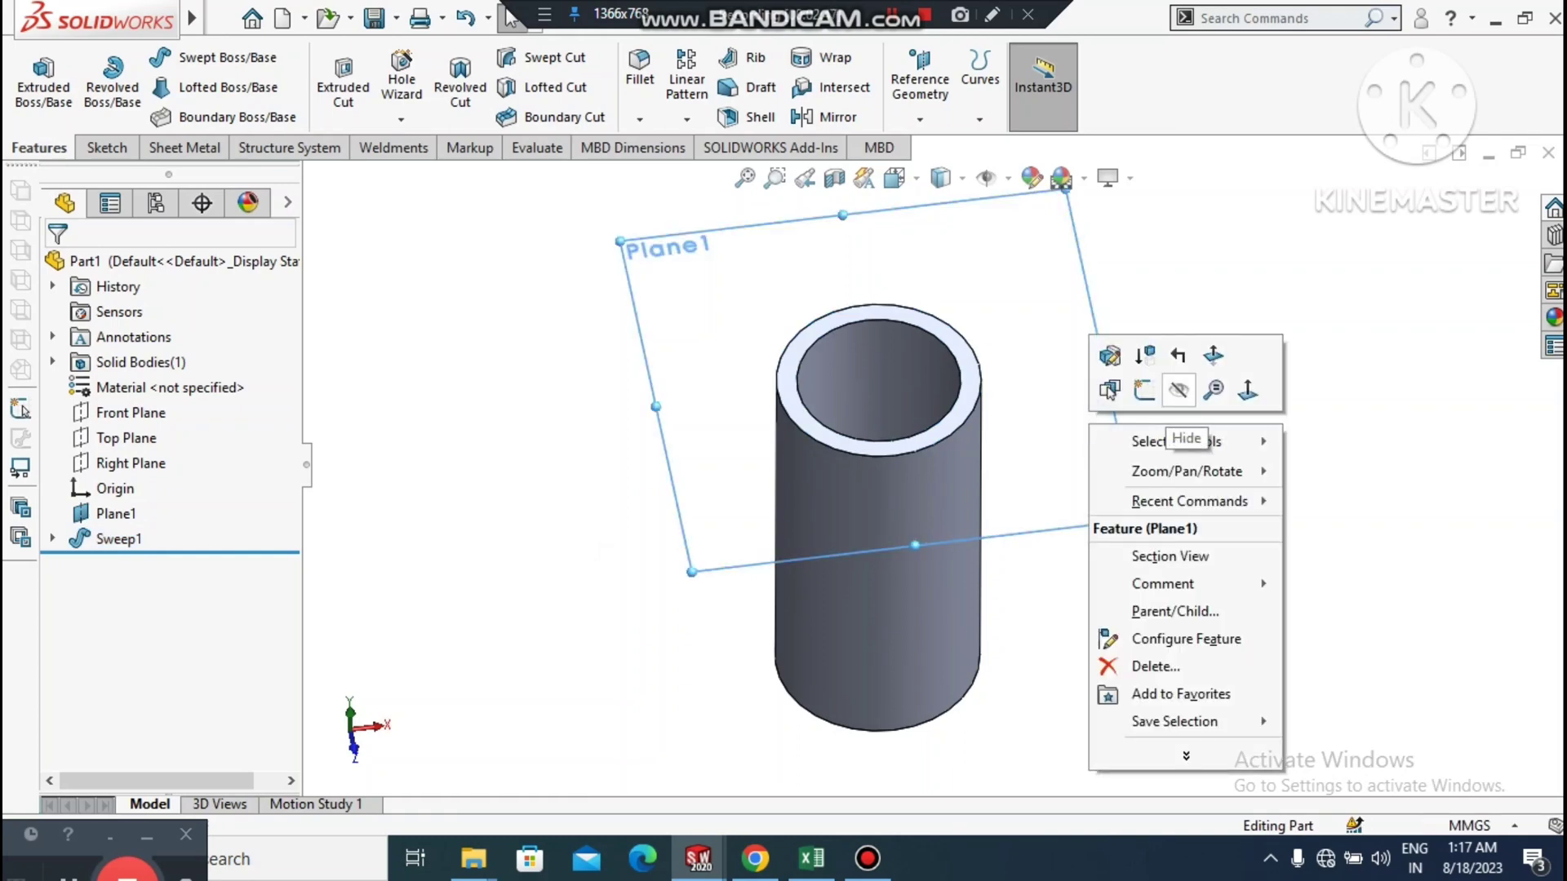
left_click(1179, 390)
- Open a sketch on the pipe's lower ring-shaped end face and view it normal to that face
middle_click_drag(1061, 735, 979, 613)
scroll(980, 612, "down", 3)
scroll(1085, 587, "down", 2)
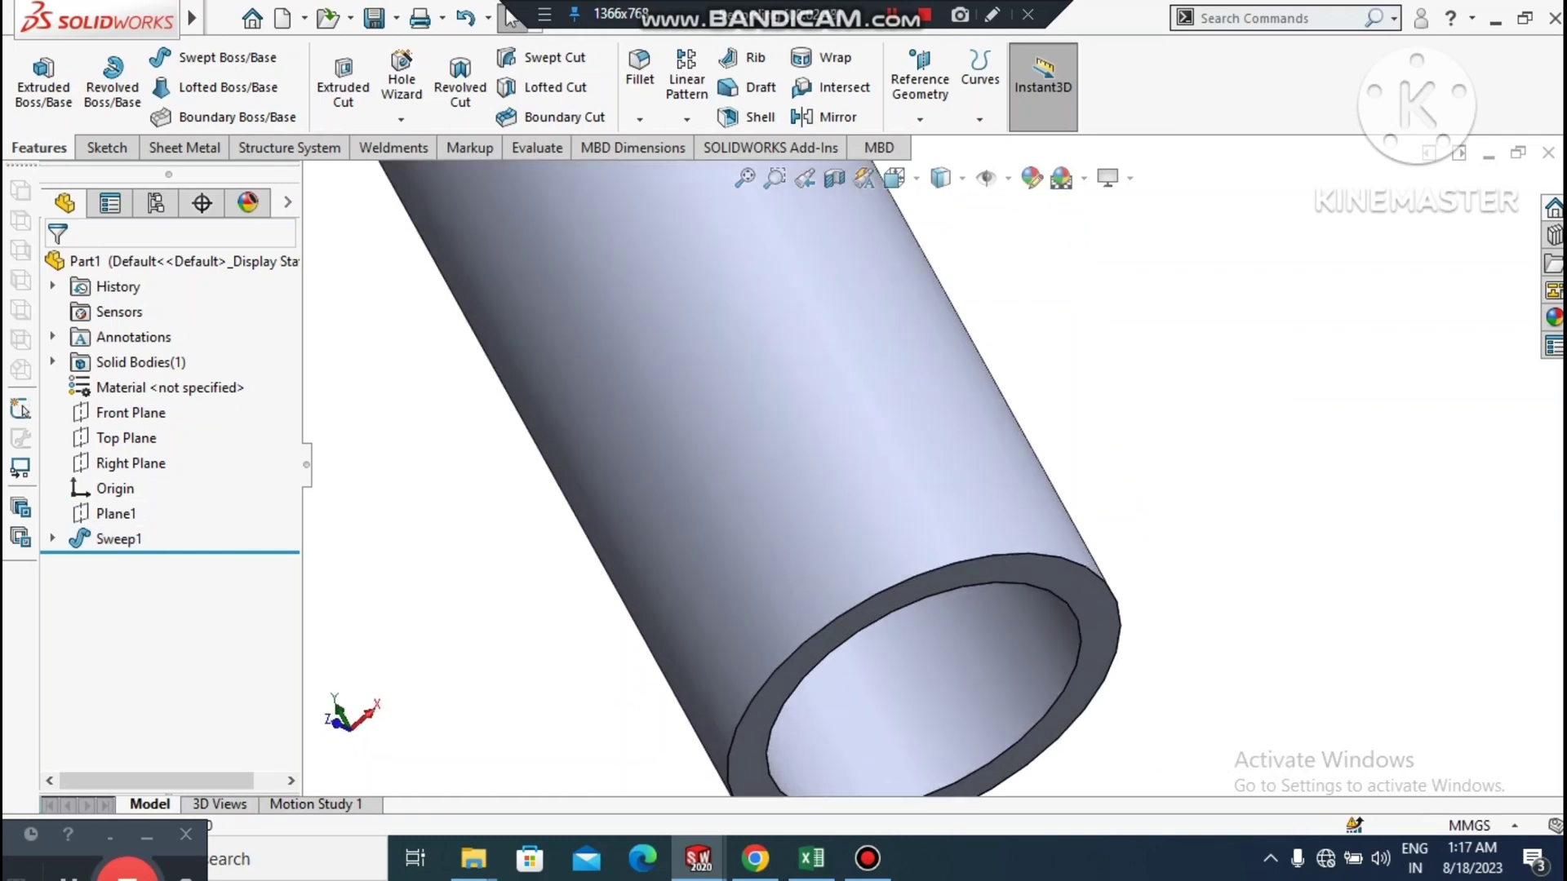
right_click(1092, 586)
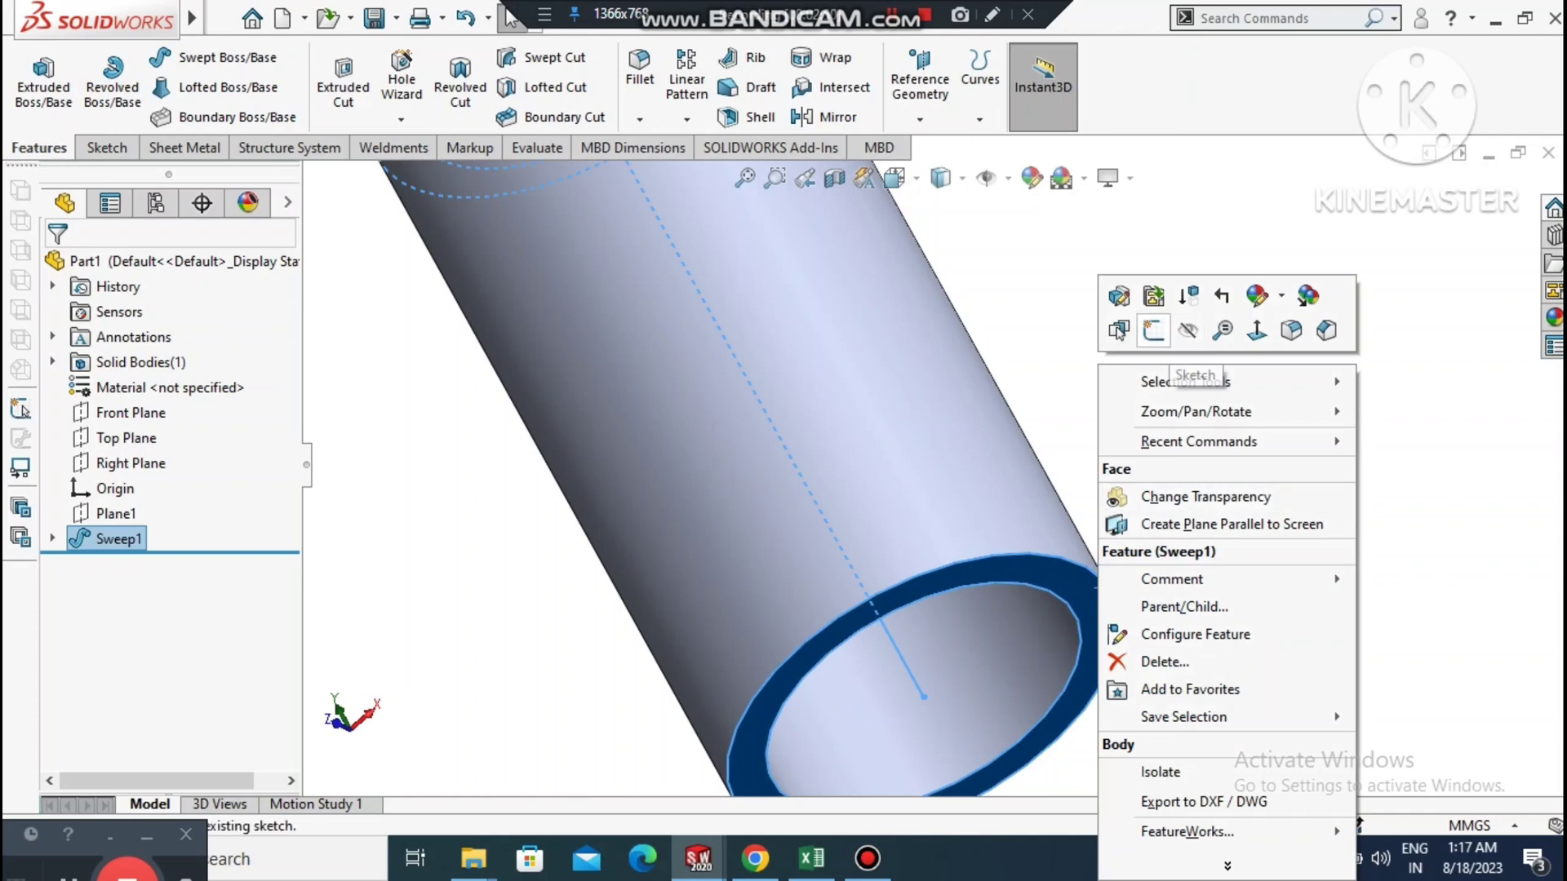
left_click(1153, 330)
left_click(1150, 92)
scroll(1257, 426, "up", 2)
left_click(1257, 427)
scroll(1257, 427, "up", 1)
scroll(1190, 418, "down", 1)
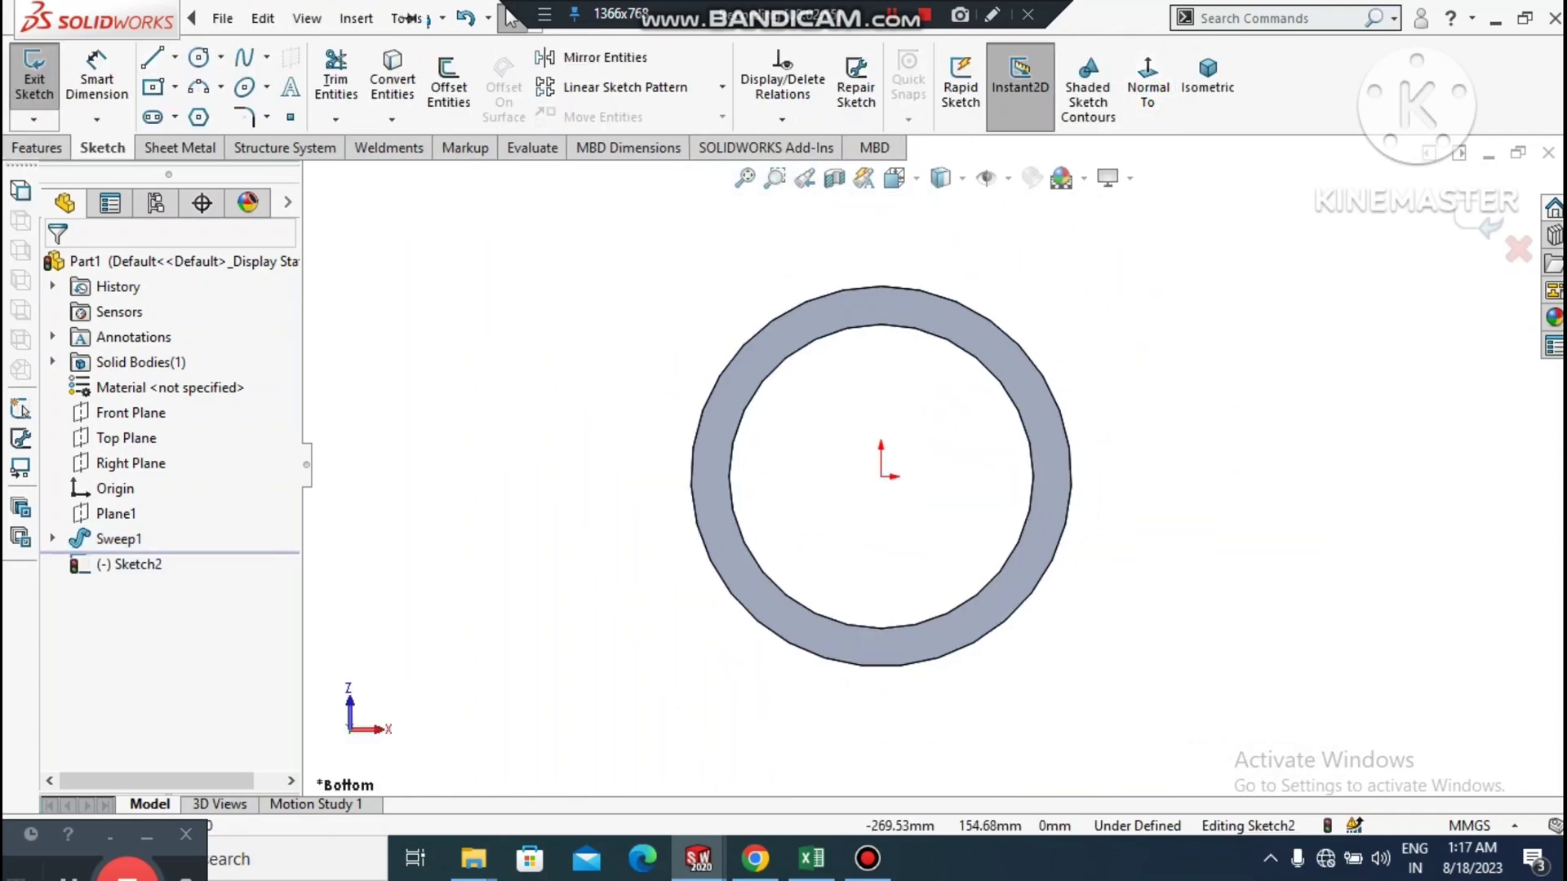
- Draw a center rectangle about 328 by 256 mm, centred on the origin and enclosing the pipe's end face
left_click(175, 86)
left_click(181, 144)
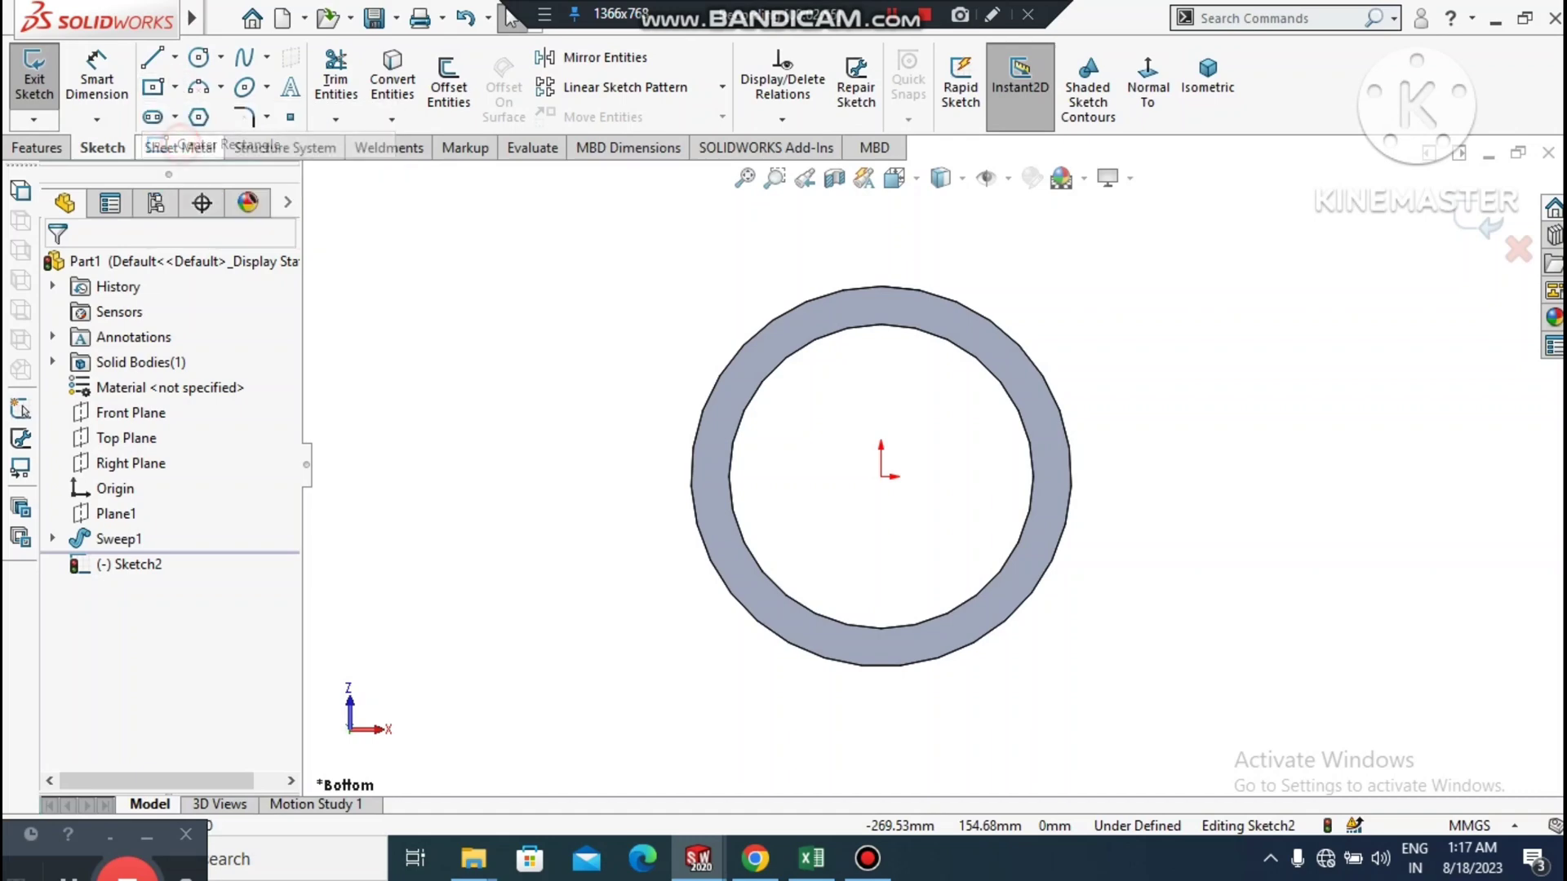
left_click(882, 476)
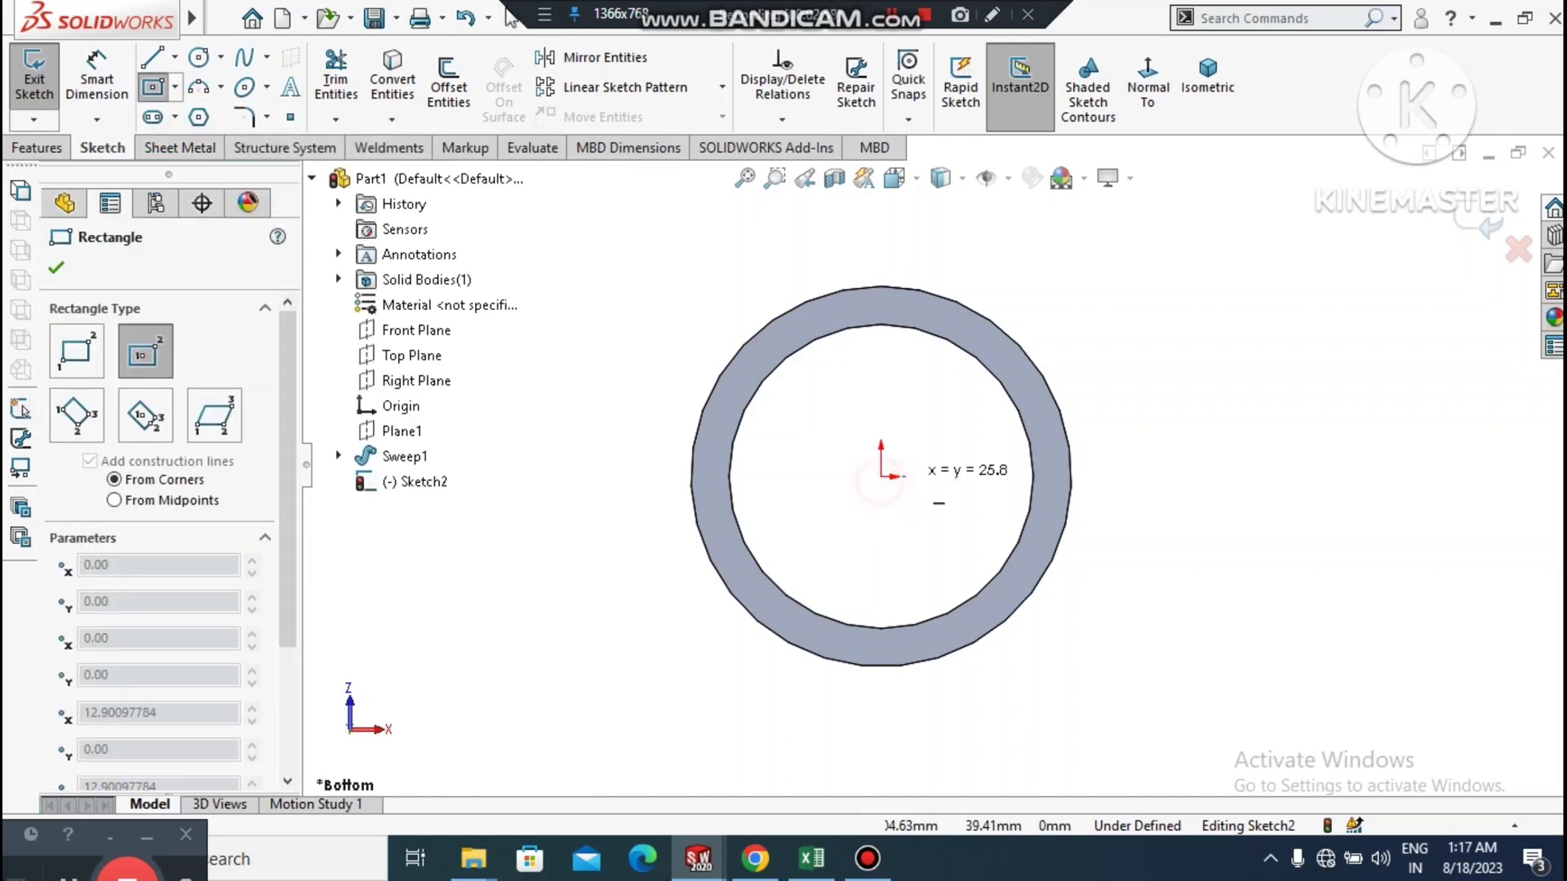
left_click(1192, 234)
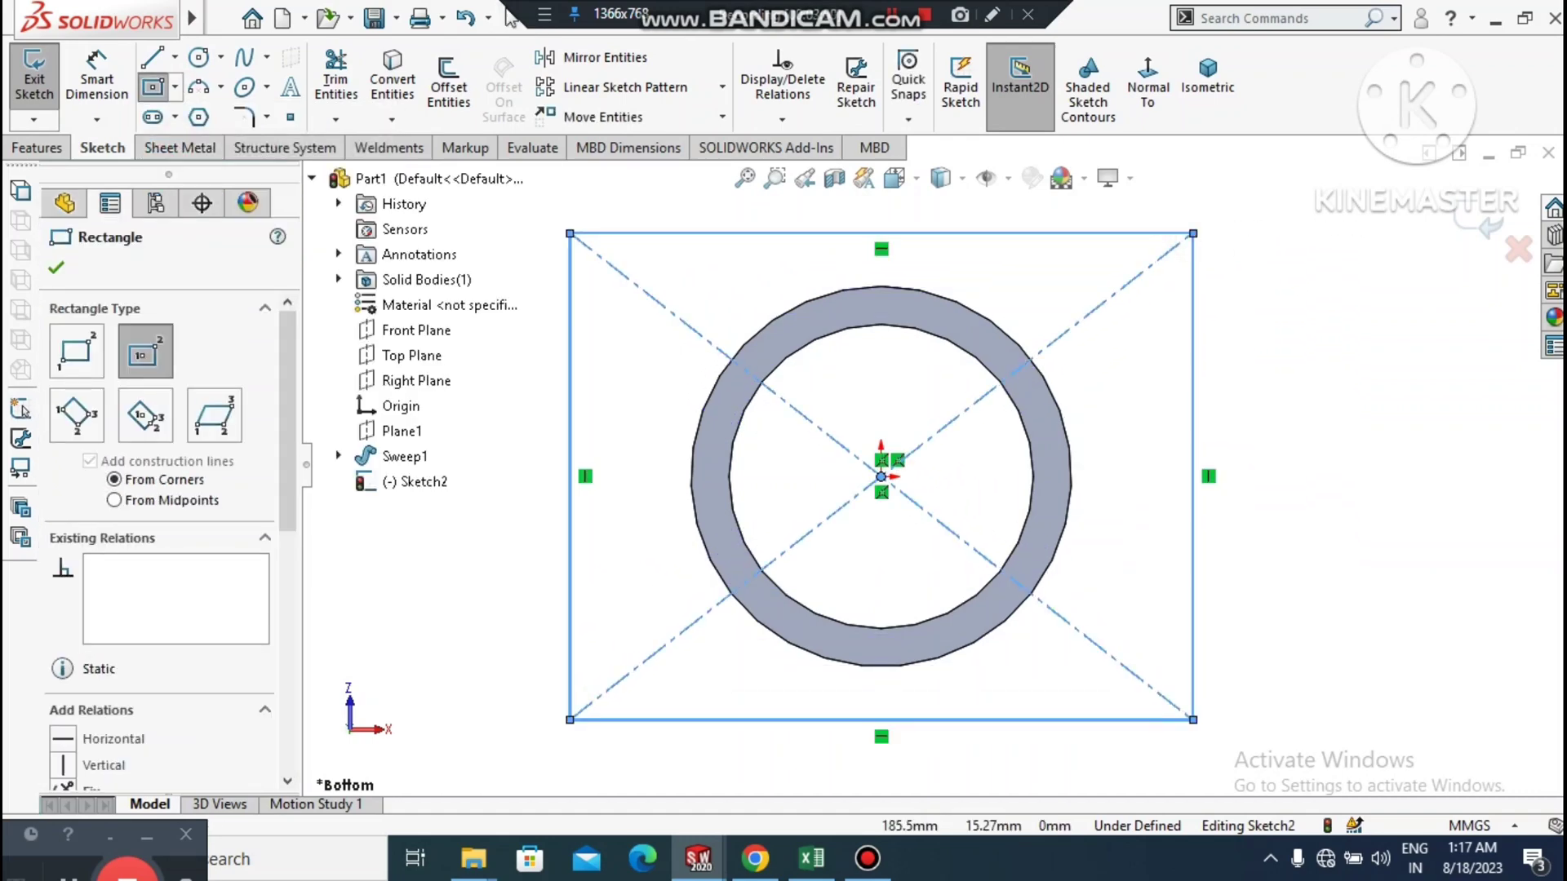
key("Escape")
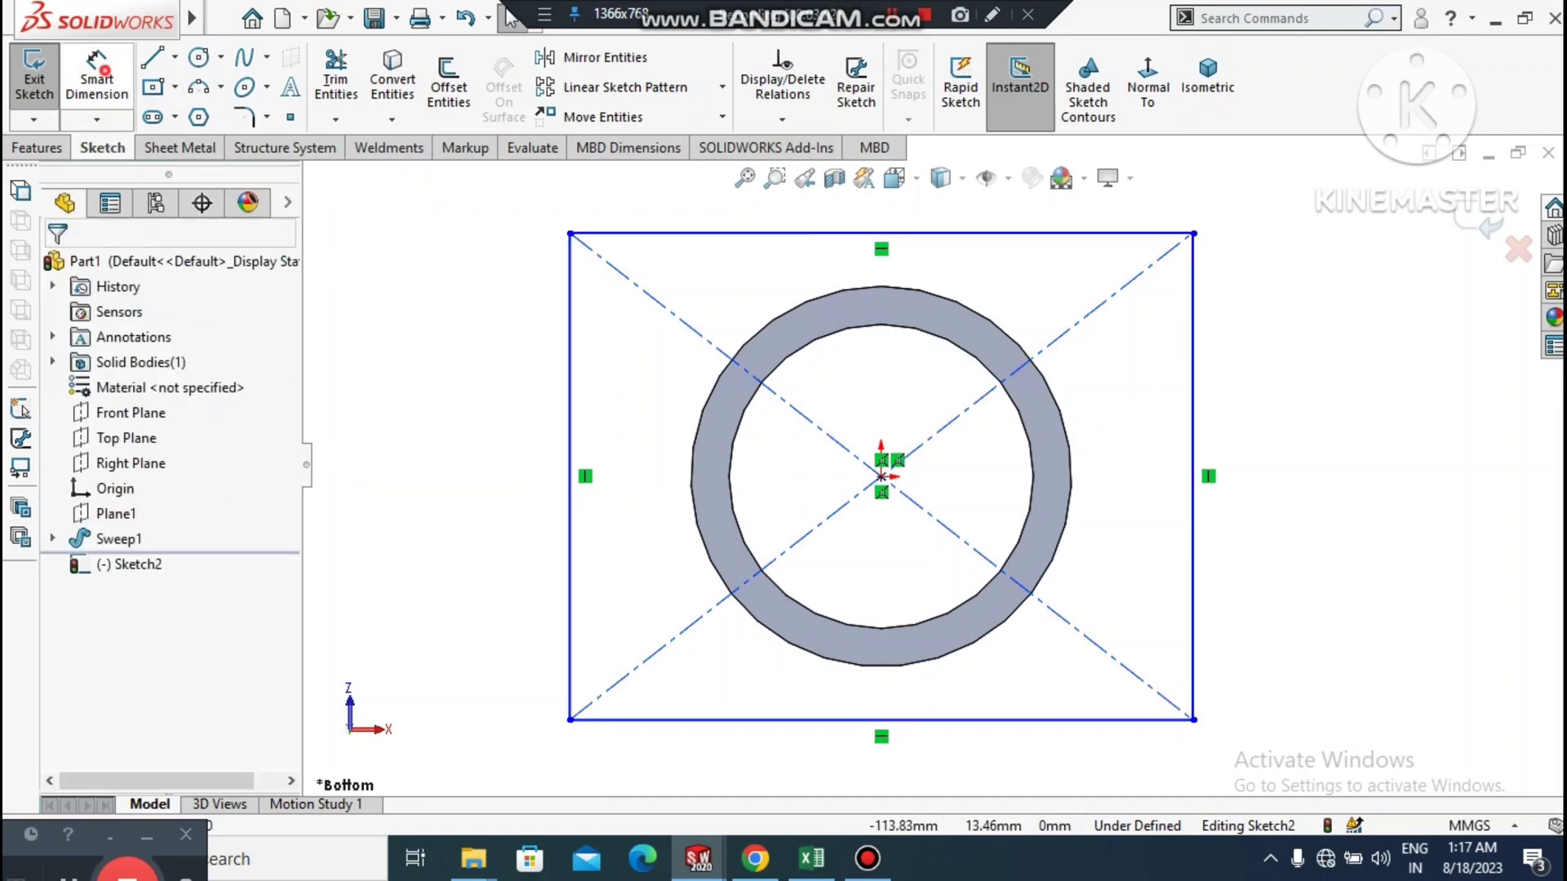
- Dimension the rectangle's vertical side as 280 mm and fit the sketch in view
left_click(100, 74)
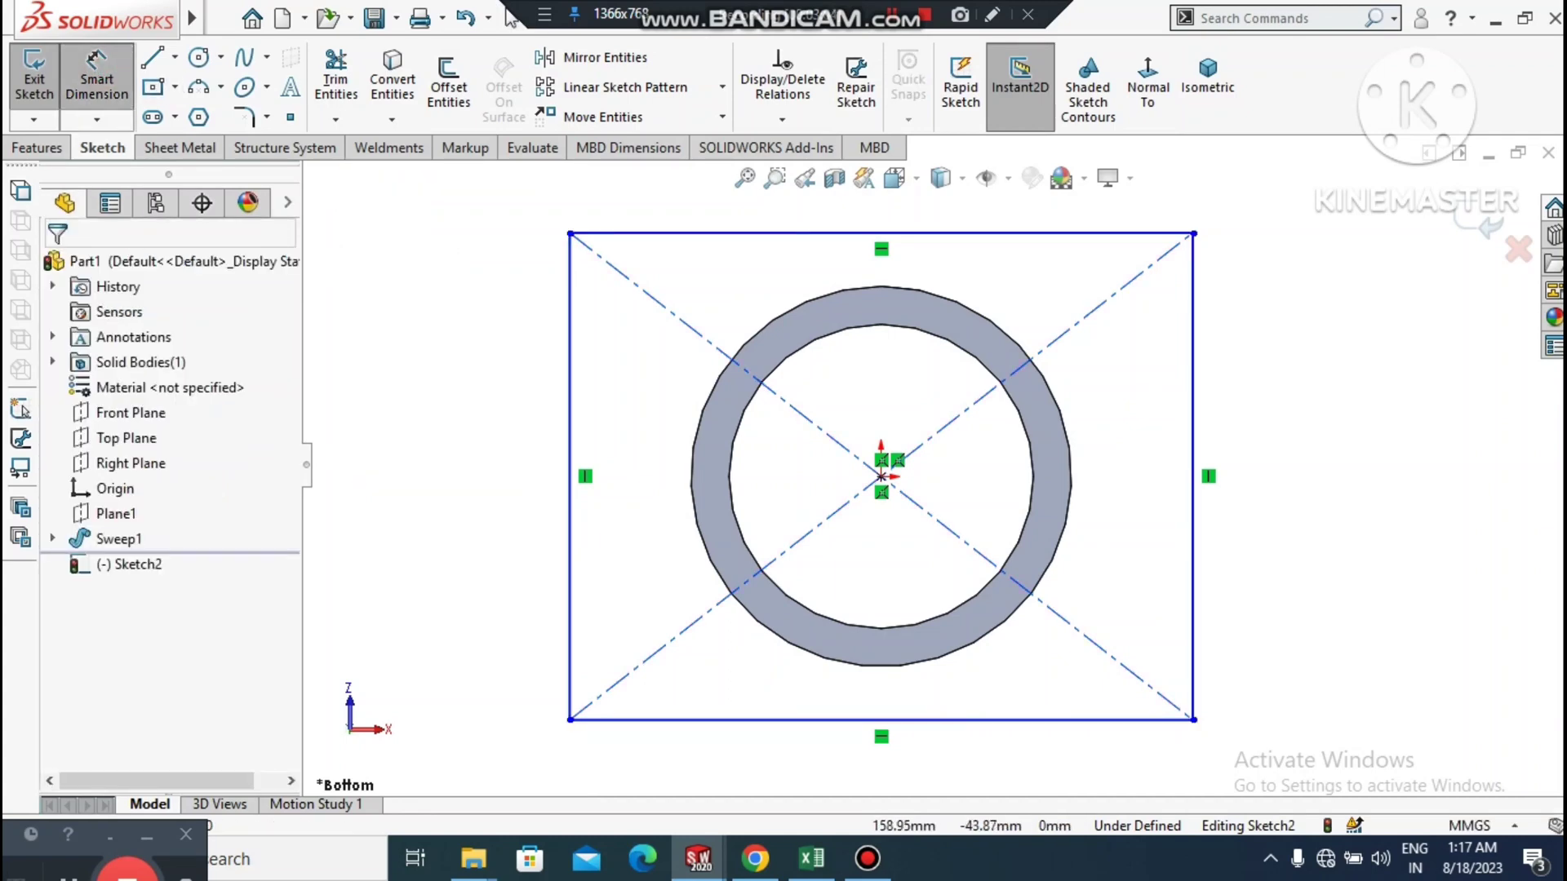
left_click(1195, 577)
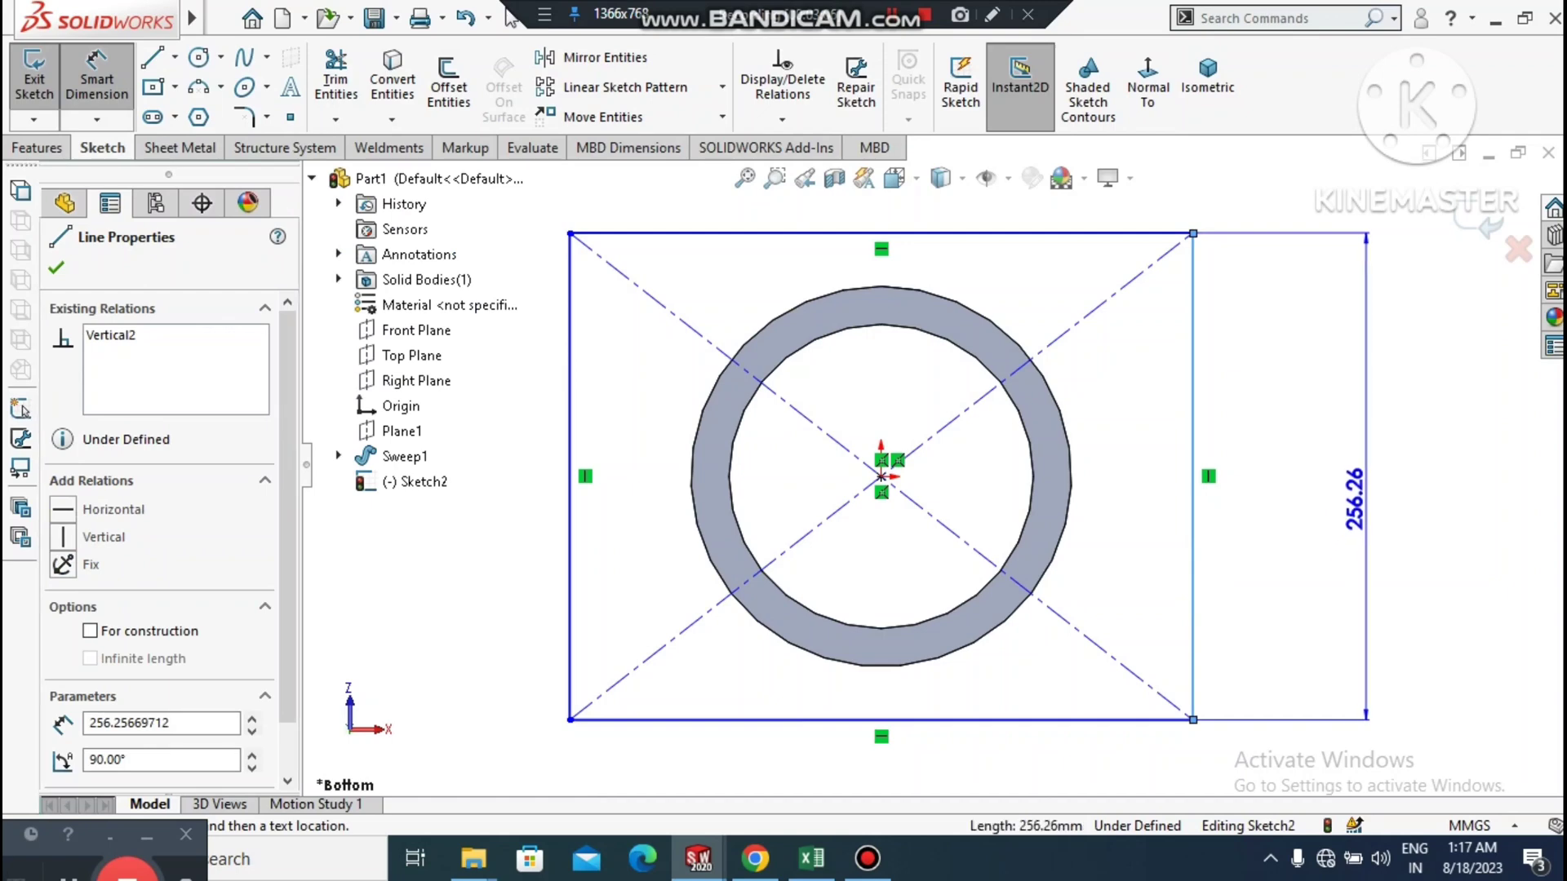
left_click(1373, 494)
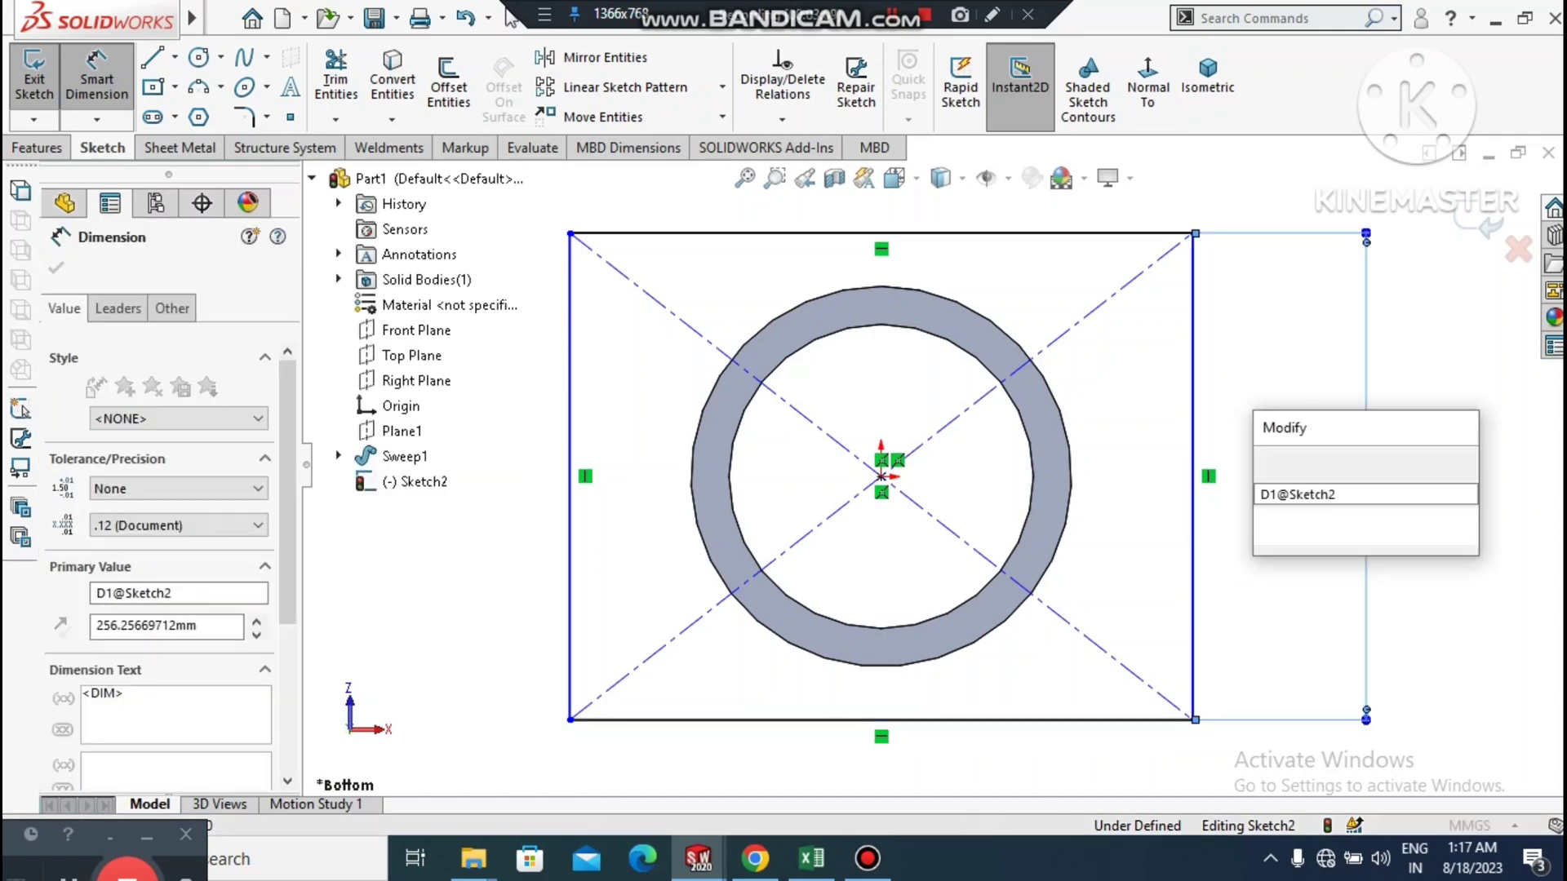
type("280")
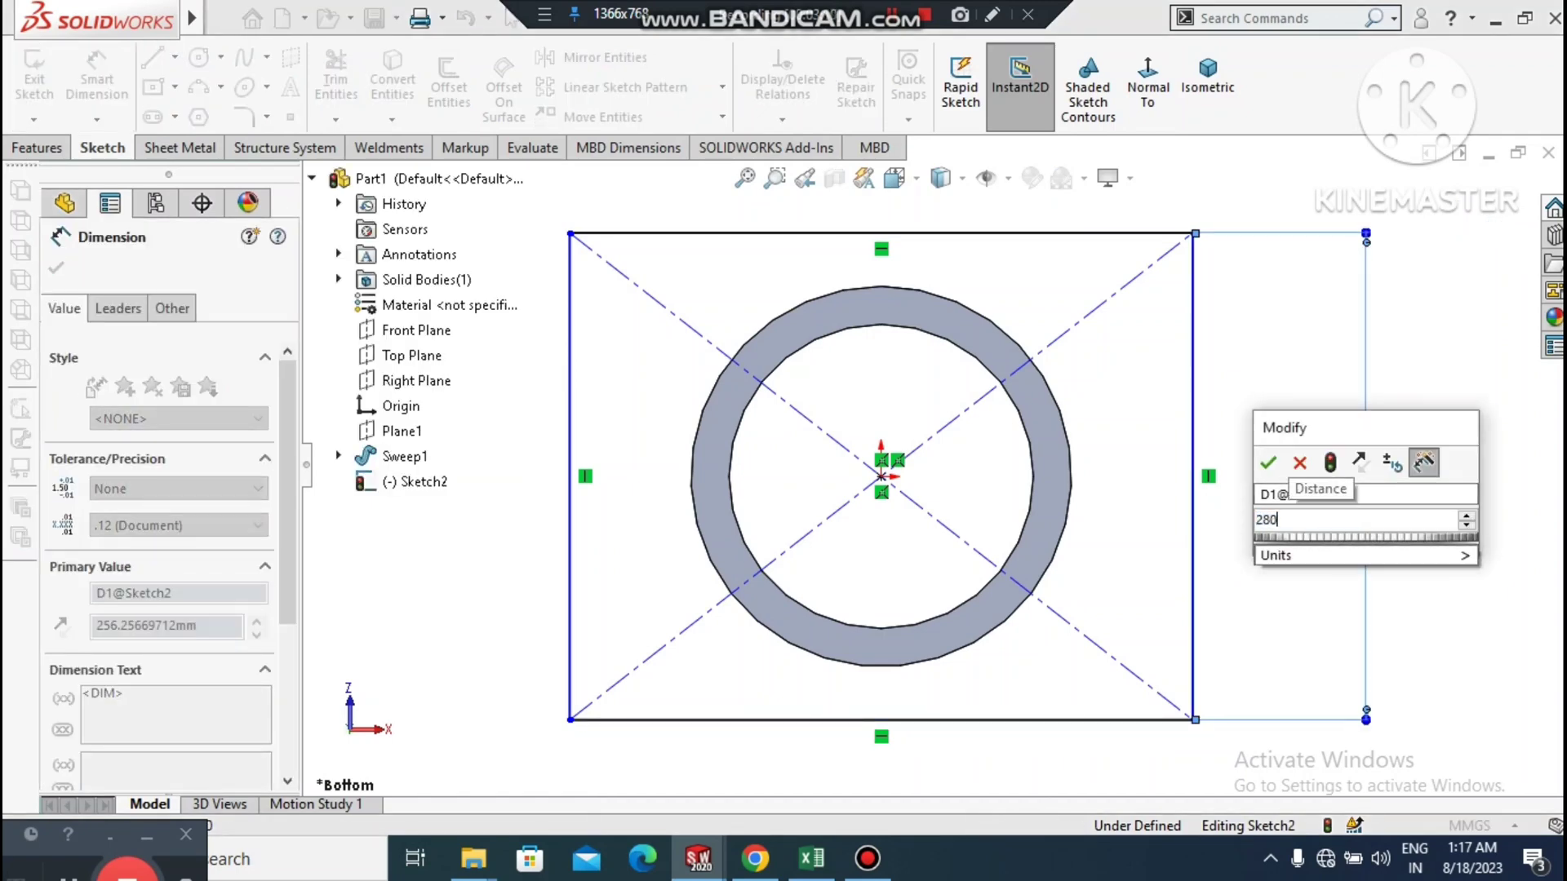
key("Return")
key("Escape")
key("f")
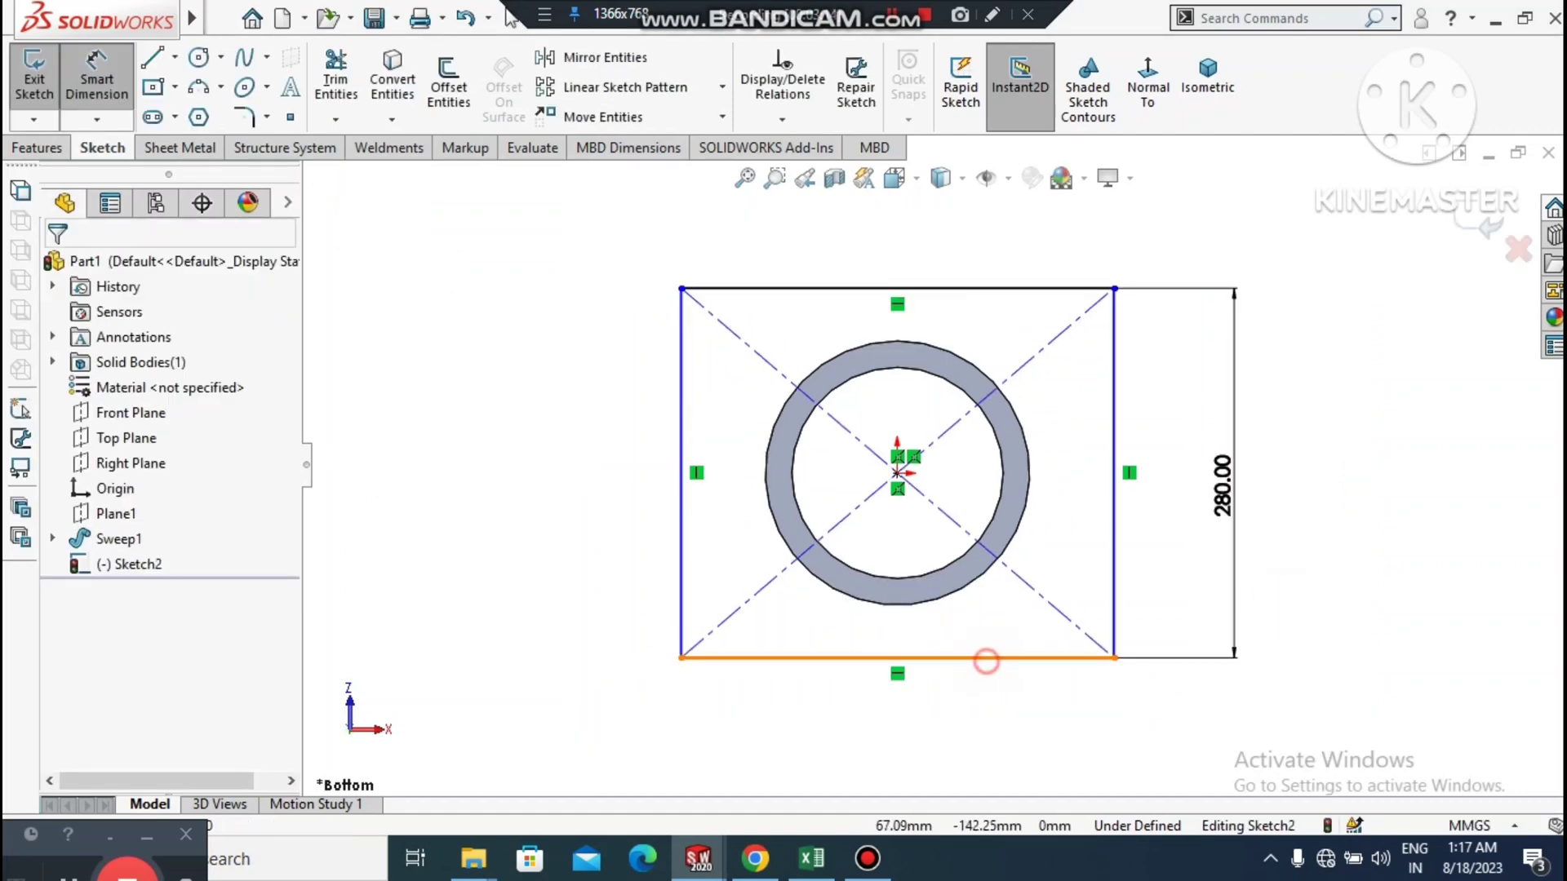
- Dimension the rectangle's lower horizontal side as 280 mm
left_click(986, 661)
left_click(898, 726)
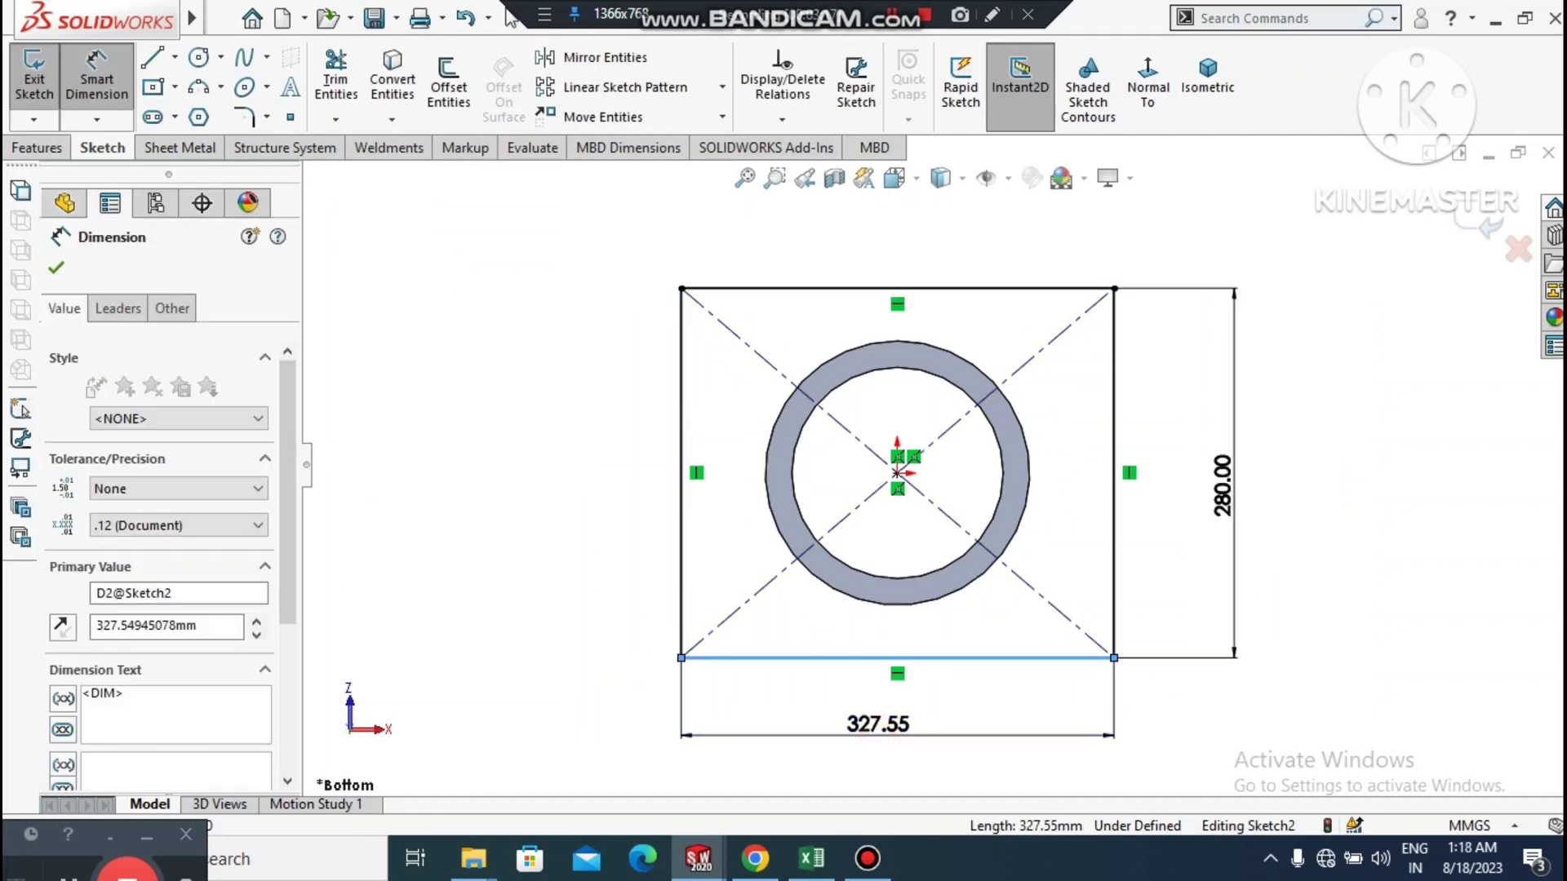
type("280")
key("Return")
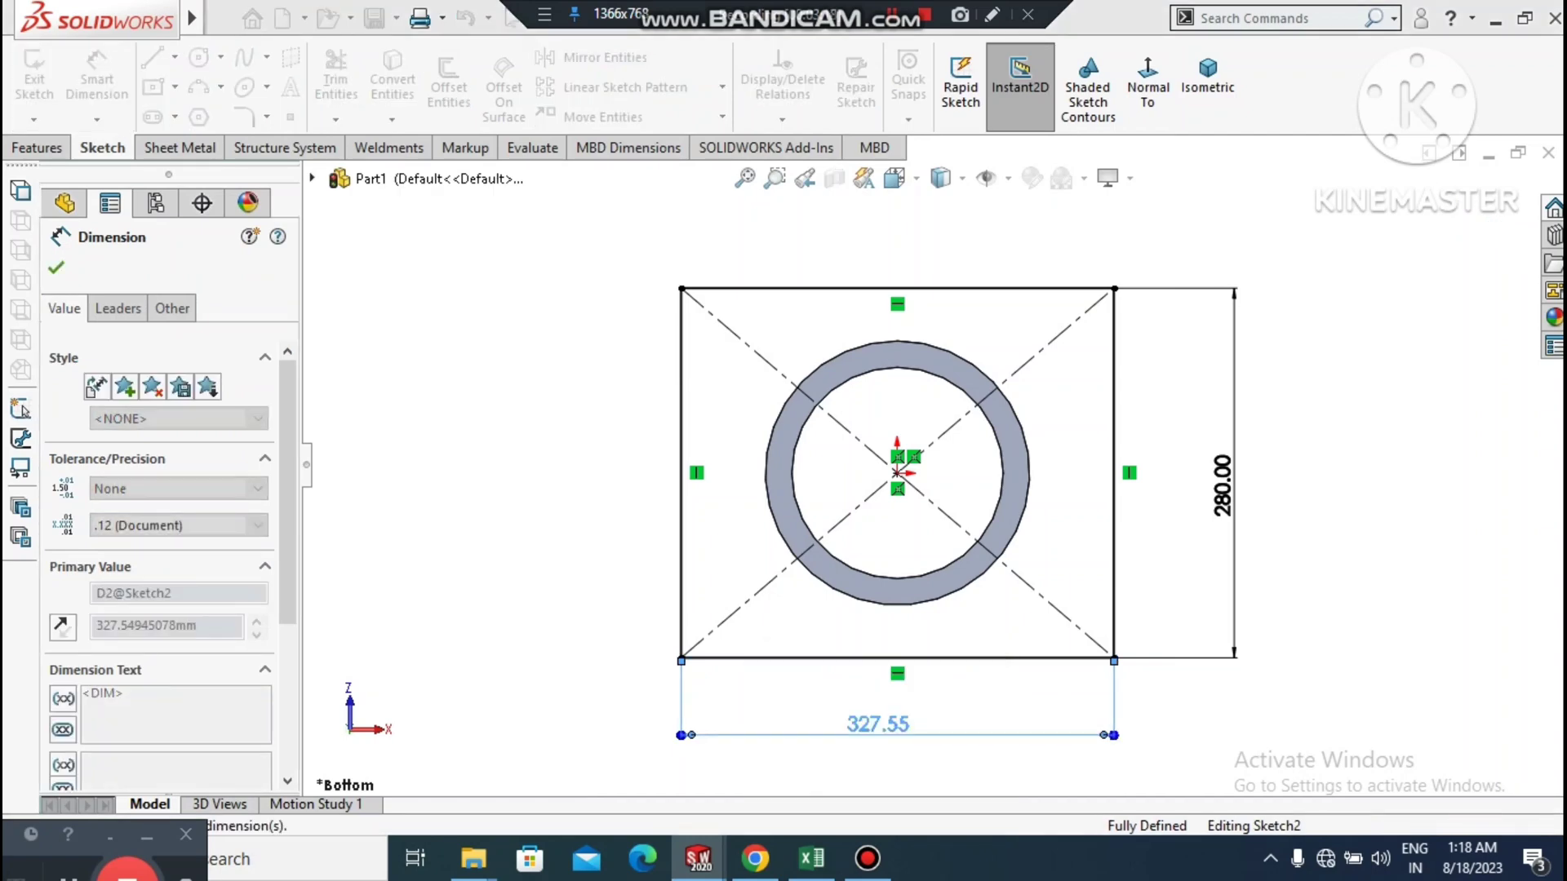
- Extrude the 280 mm square sketch 20 mm away from the pipe to form the base plate
left_click(1410, 613)
middle_click_drag(1298, 400, 1224, 604)
middle_click_drag(1208, 474, 1237, 639)
middle_click_drag(1149, 607, 1168, 589)
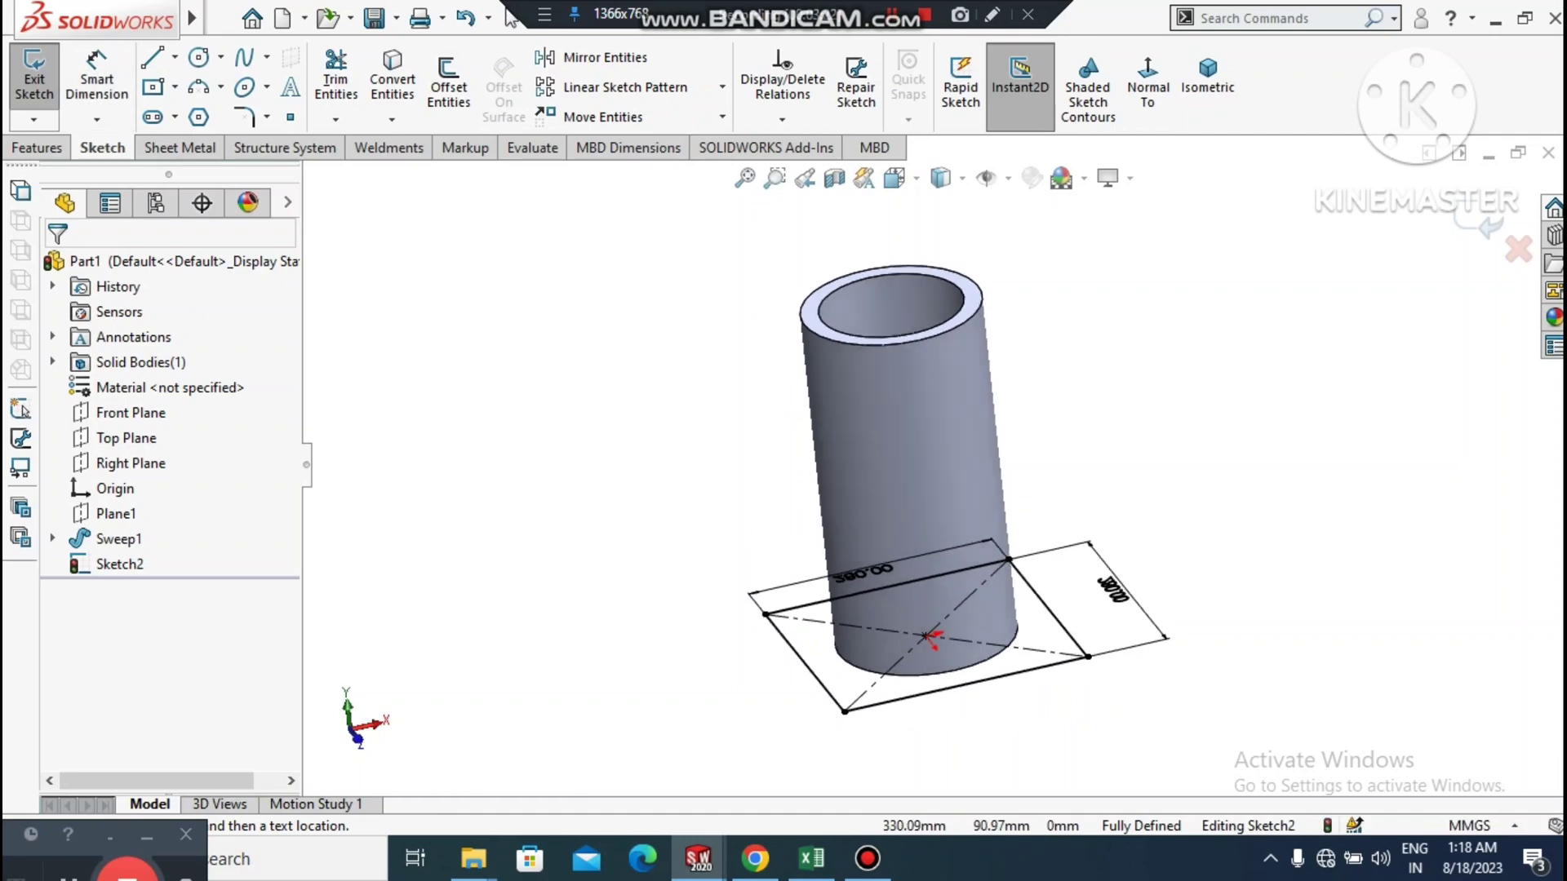
scroll(981, 718, "down", 3)
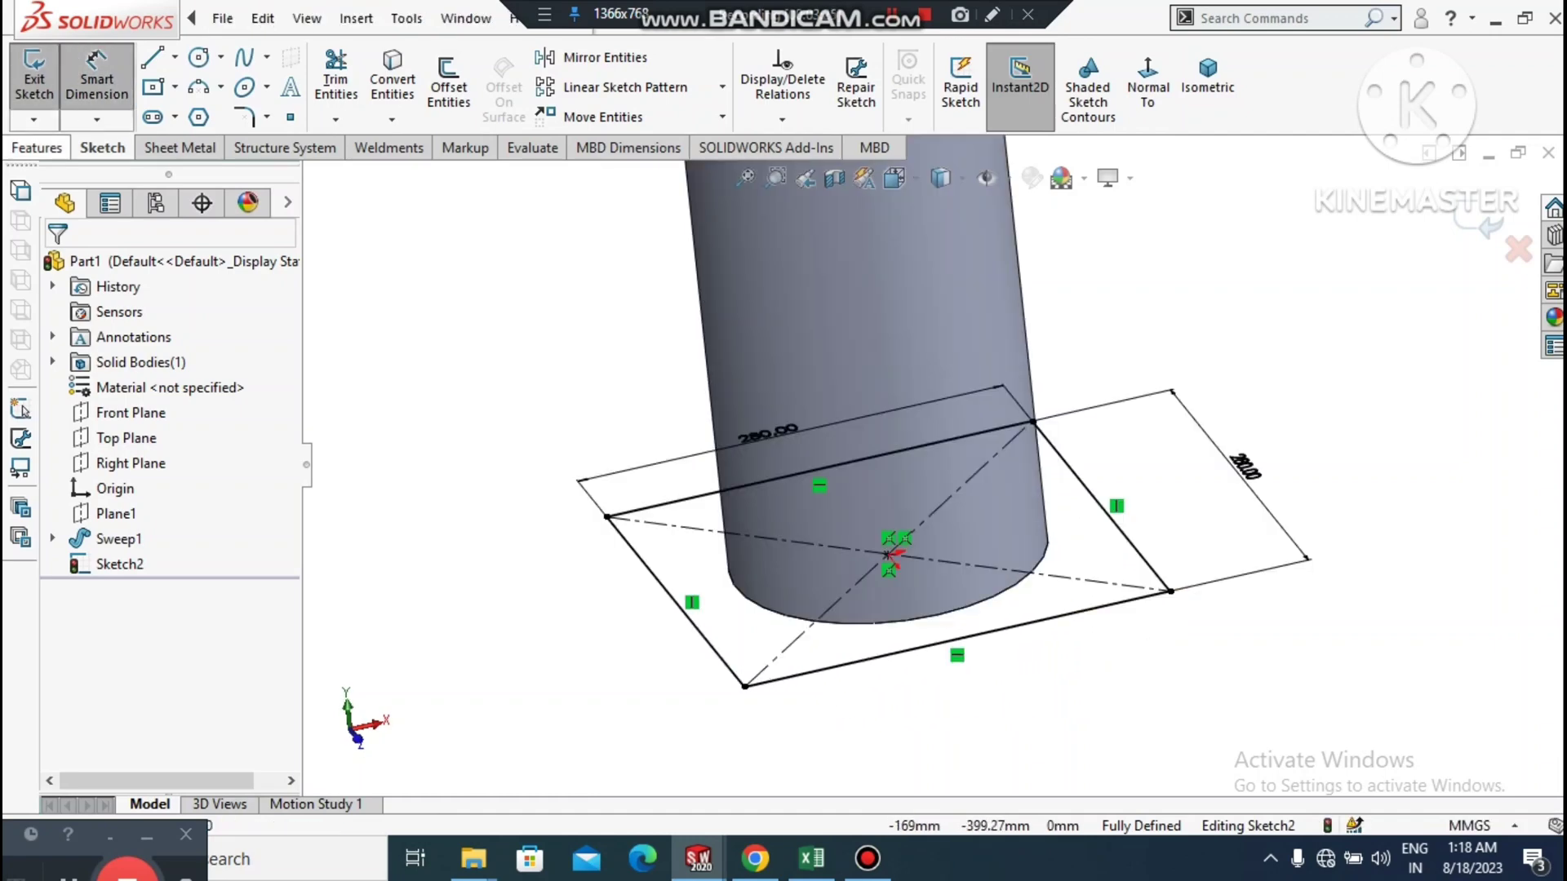
left_click(37, 148)
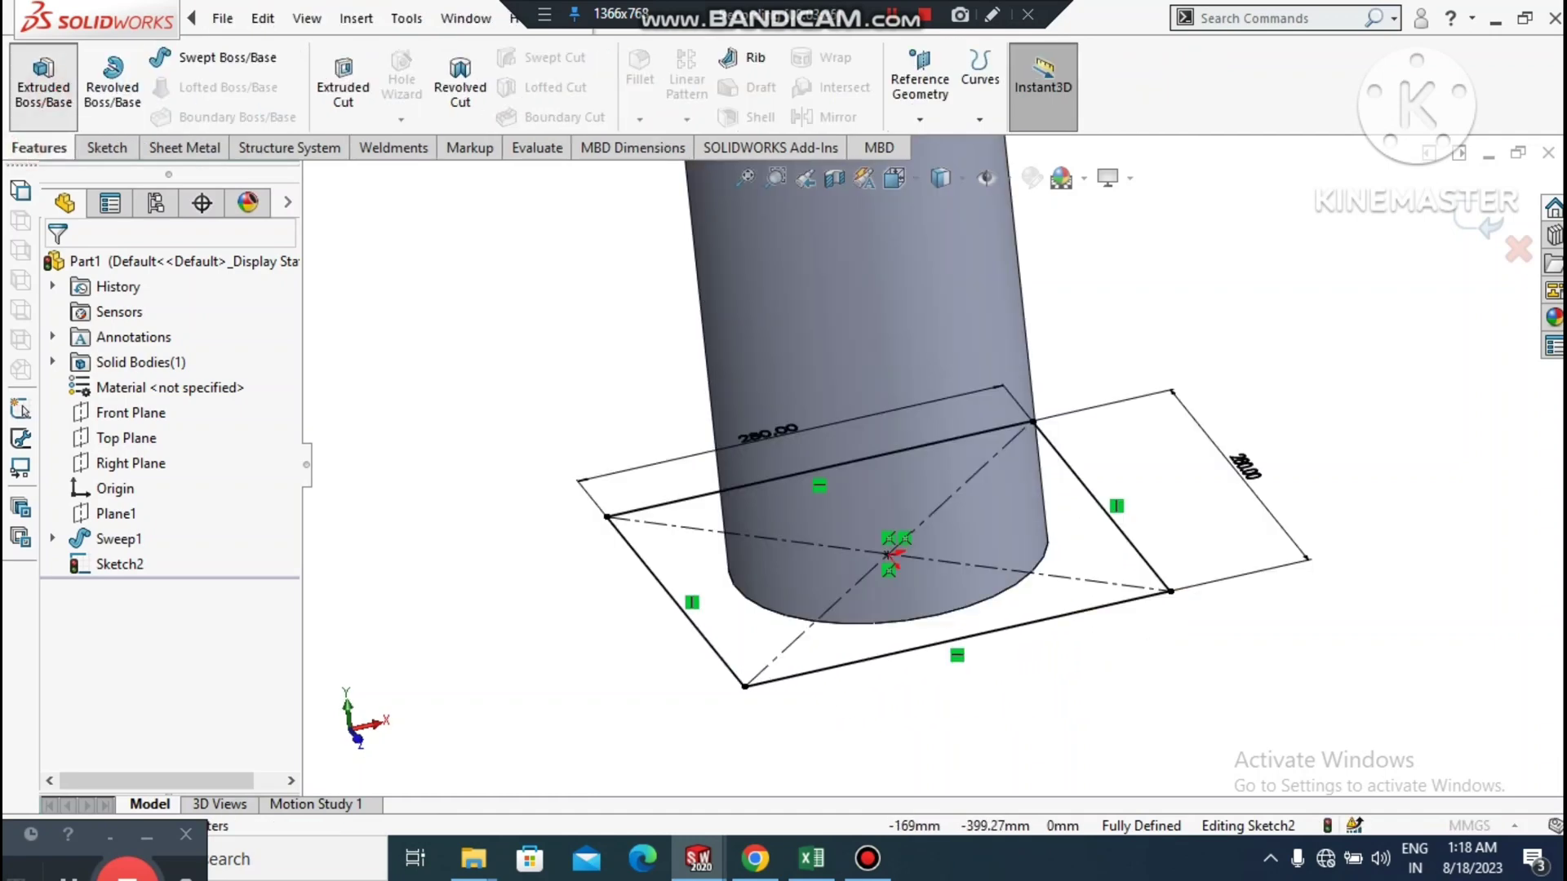
left_click(43, 82)
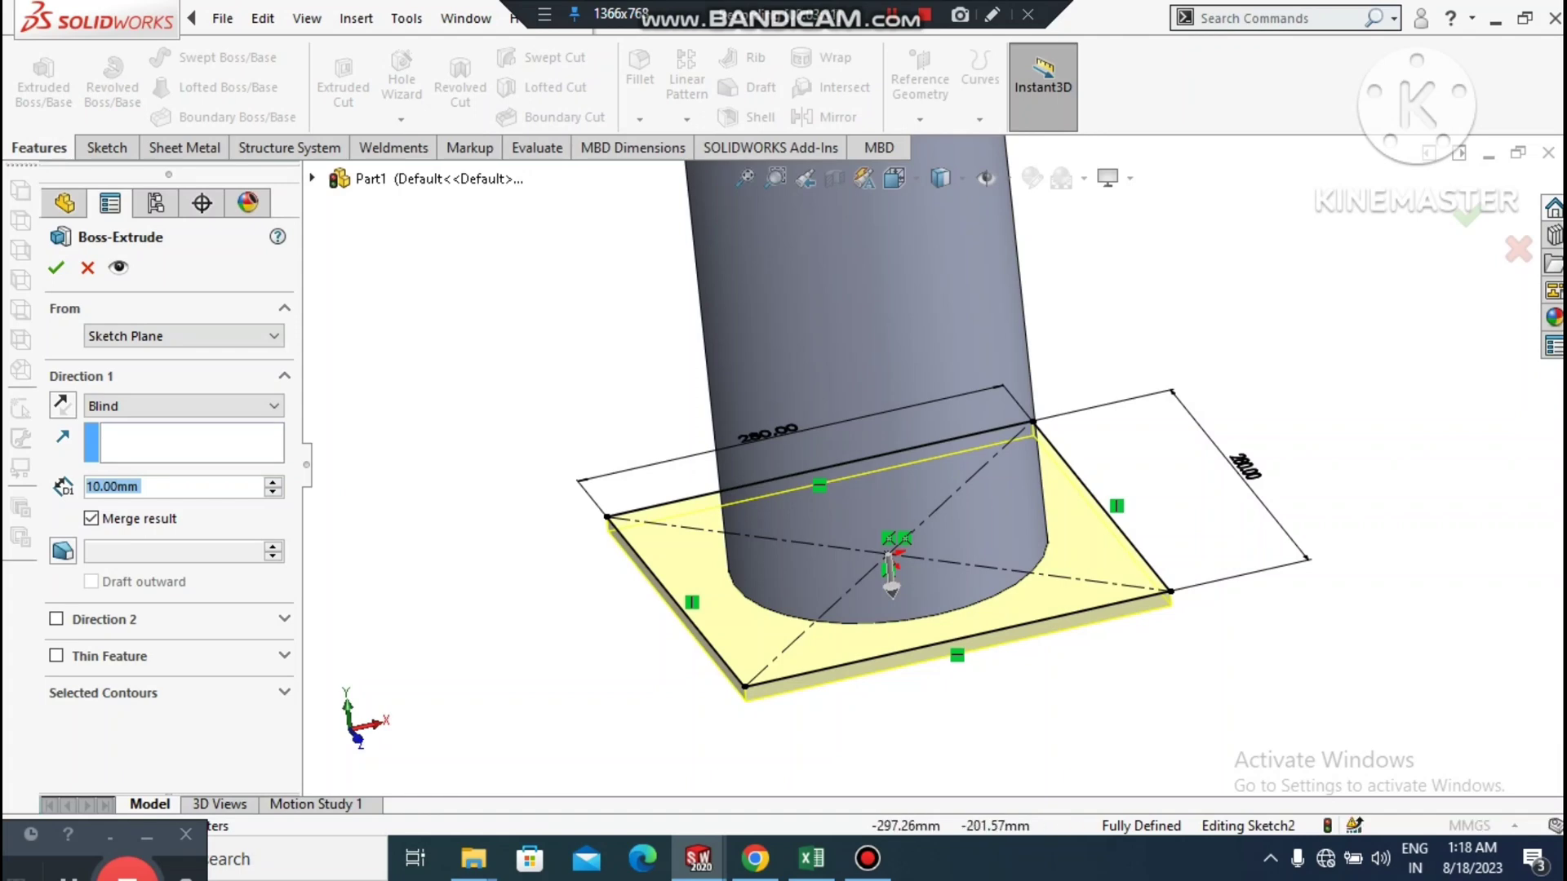
left_click(273, 482)
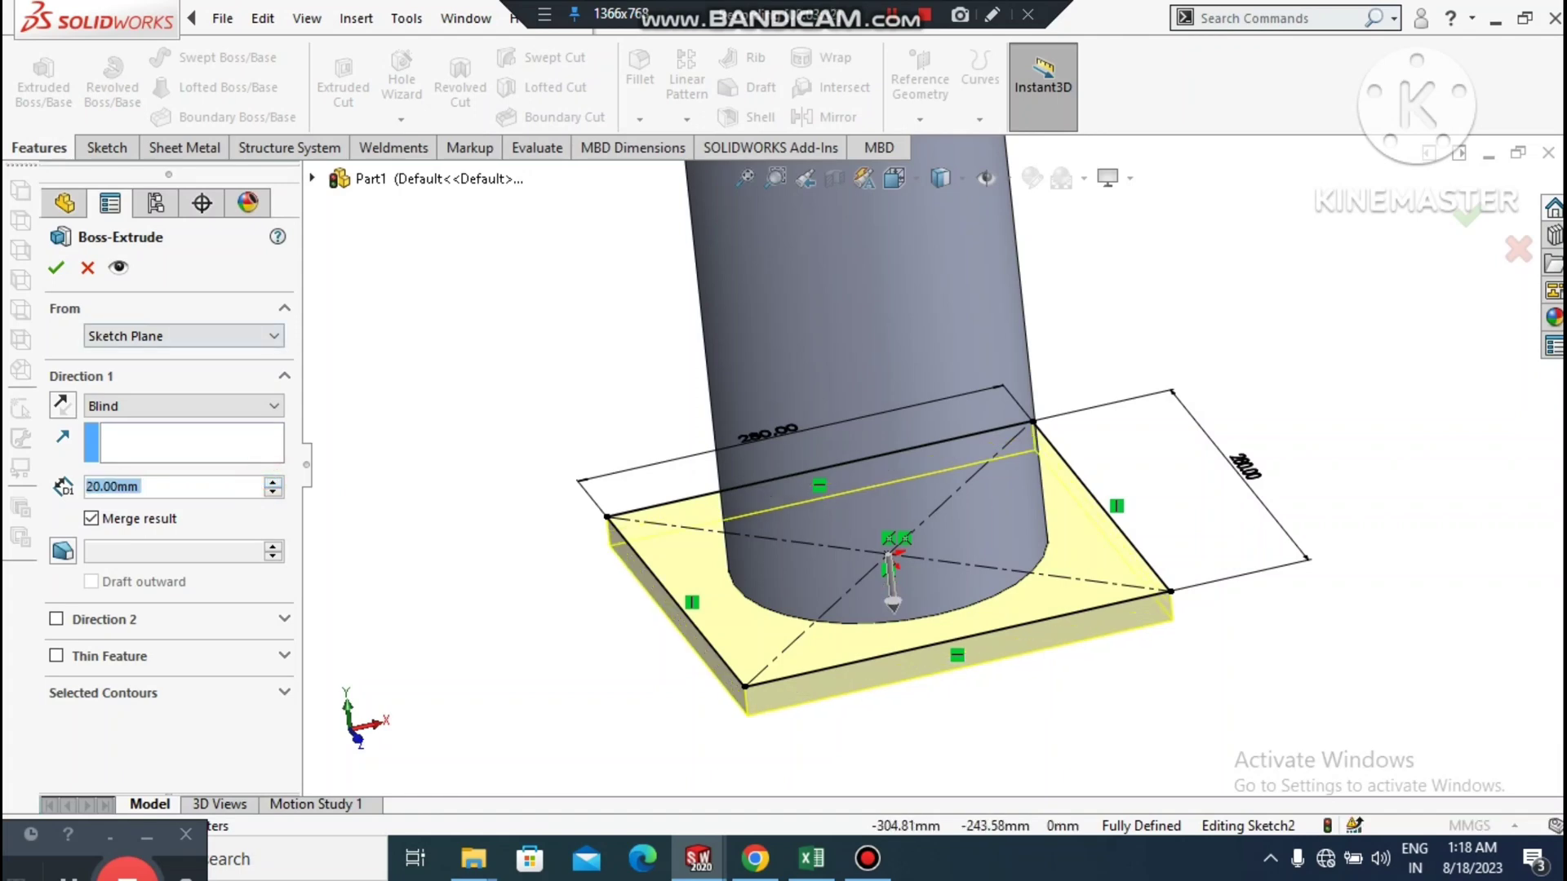
left_click(55, 267)
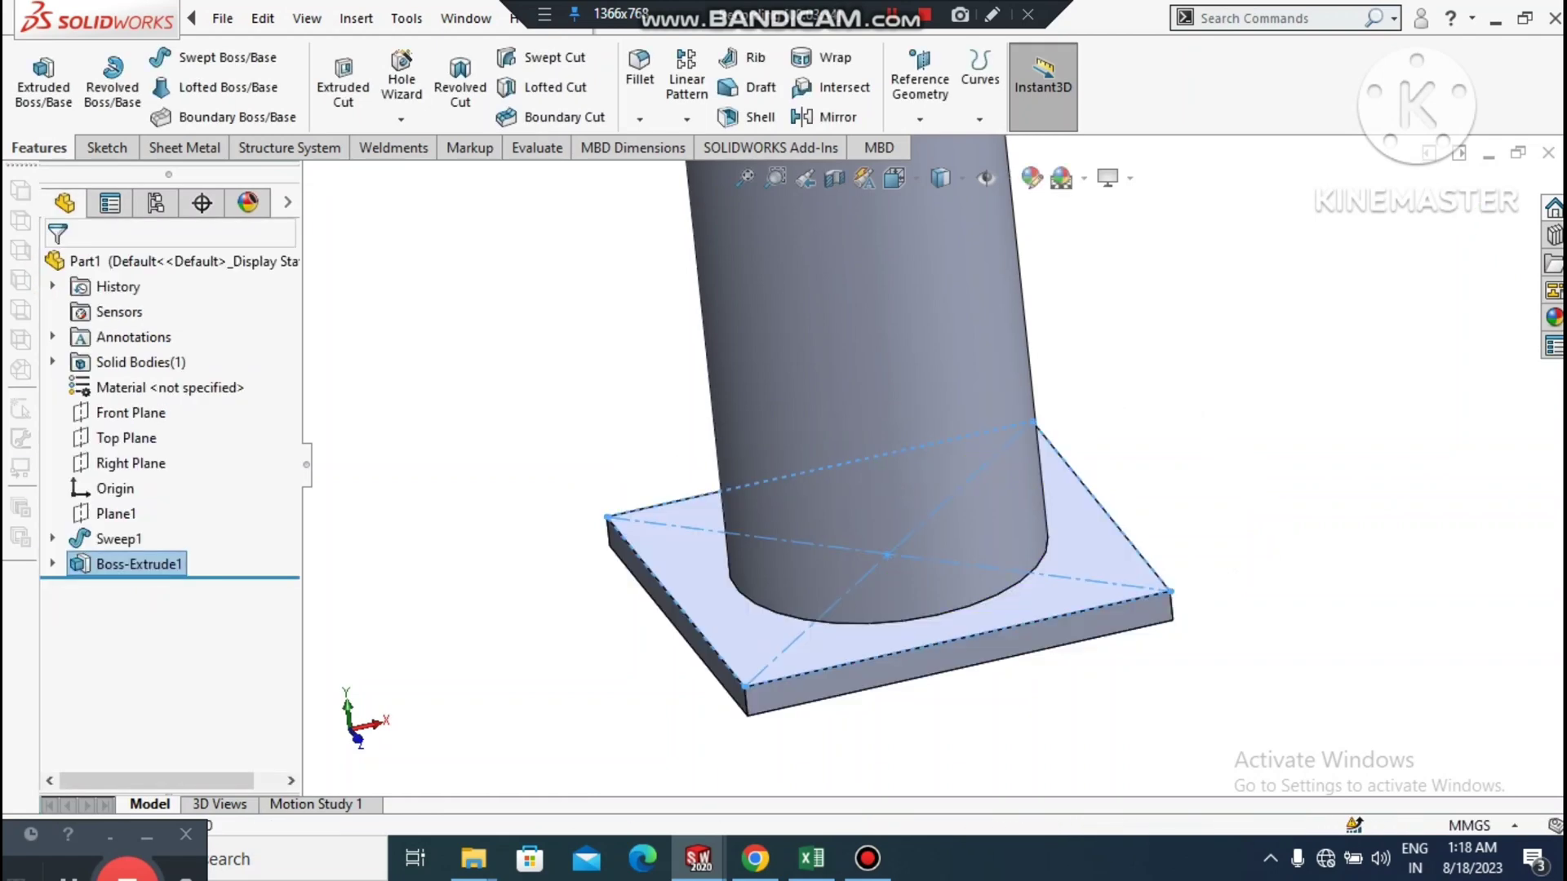
- Edit the base plate extrusion to turn off Merge result, making the plate a separate body from the pipe
right_click(114, 564)
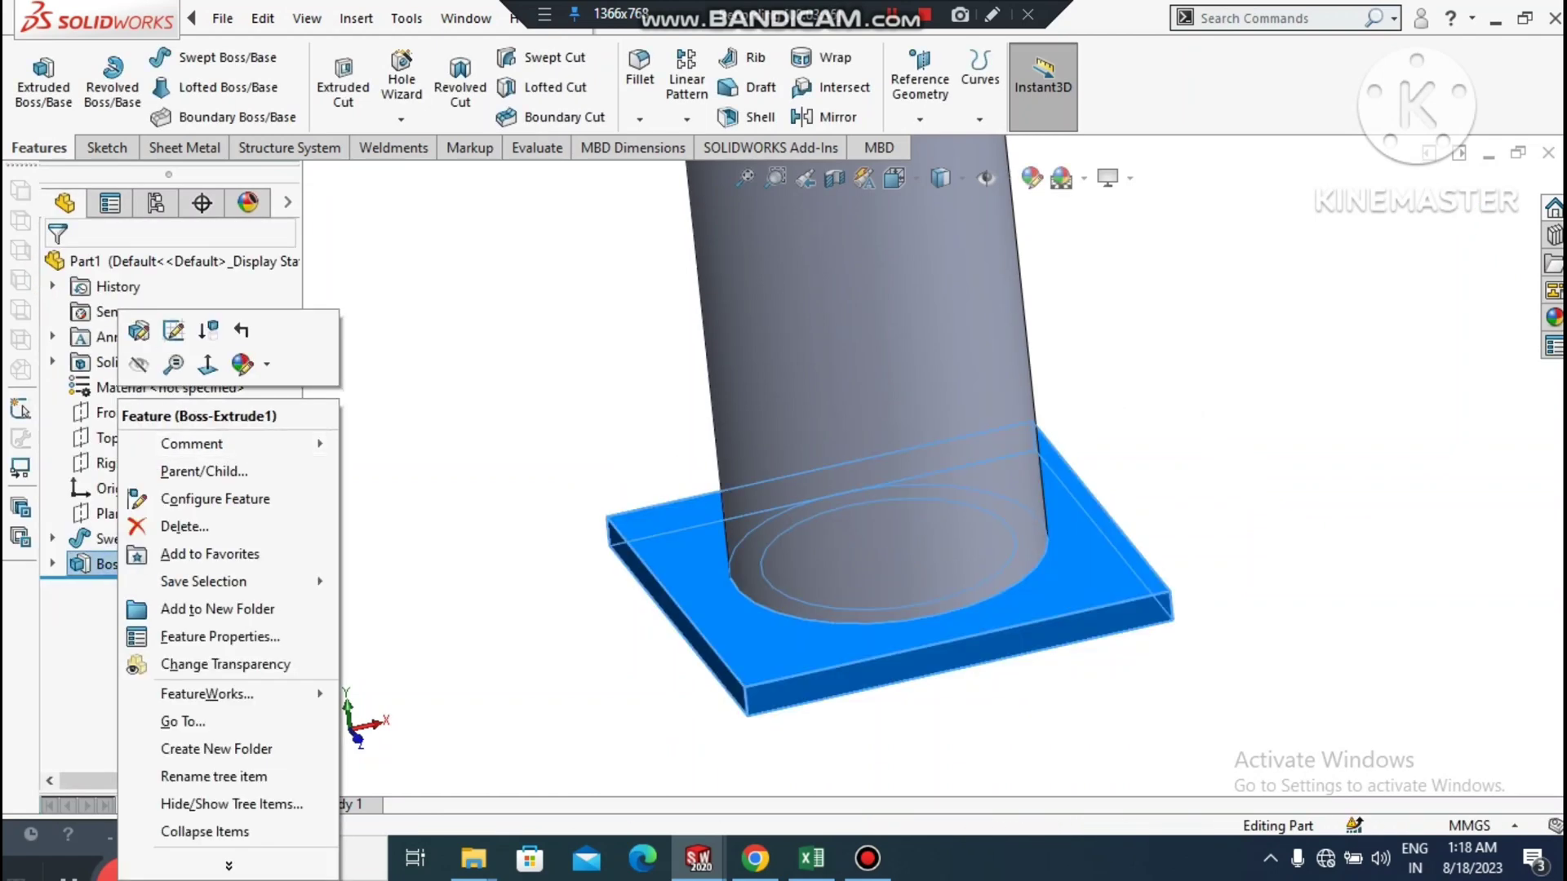
left_click(139, 330)
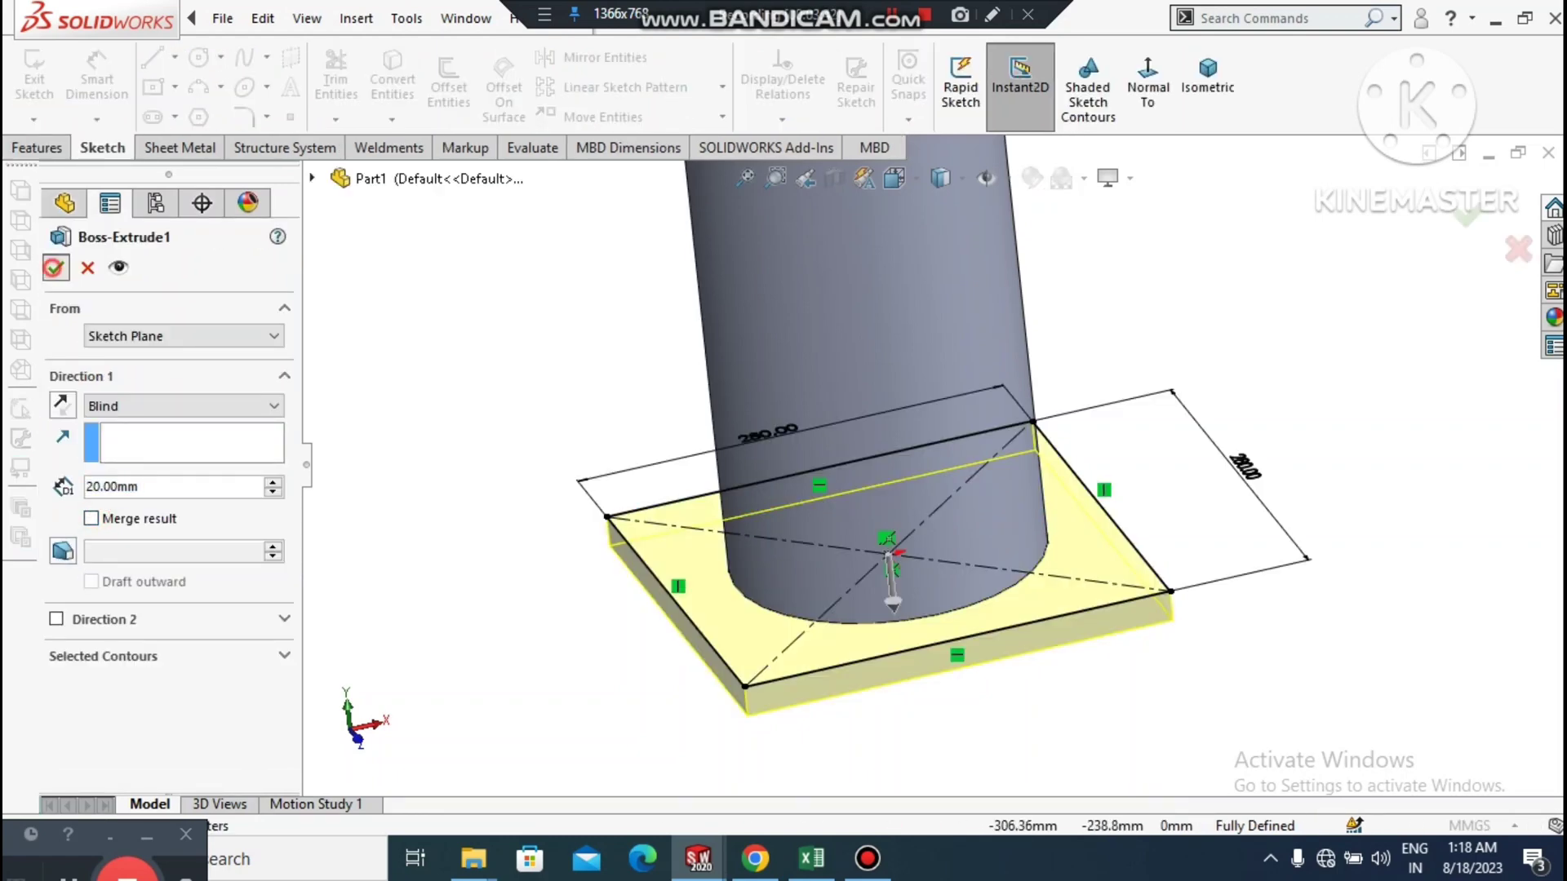
left_click(55, 268)
left_click(415, 454)
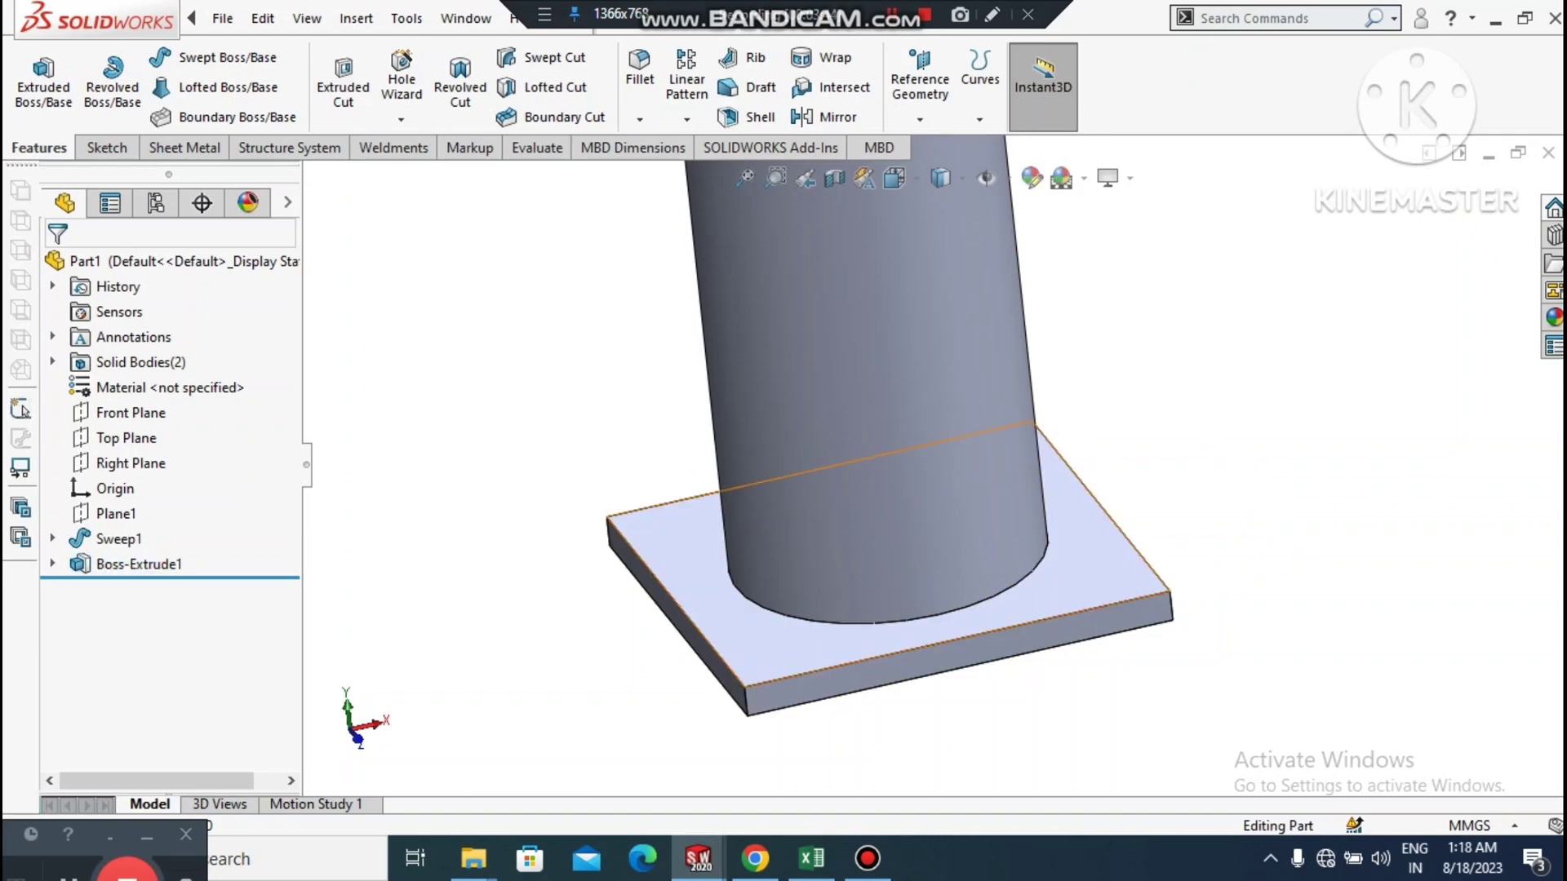
- Open a sketch on the base plate's upper face and view it normal to that face
right_click(639, 527)
left_click(702, 336)
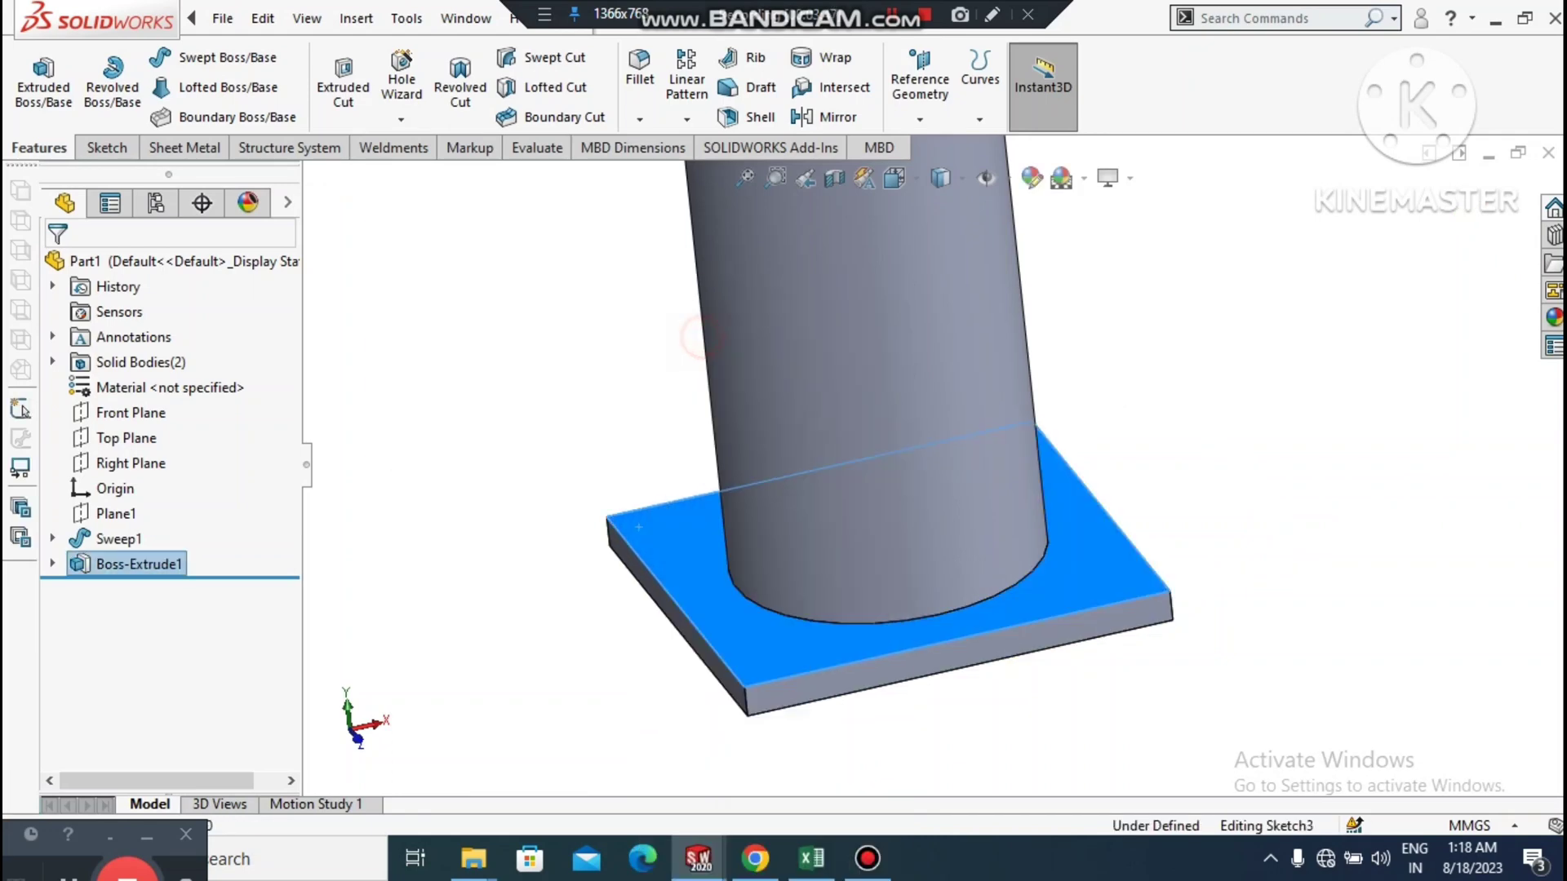
left_click(1147, 82)
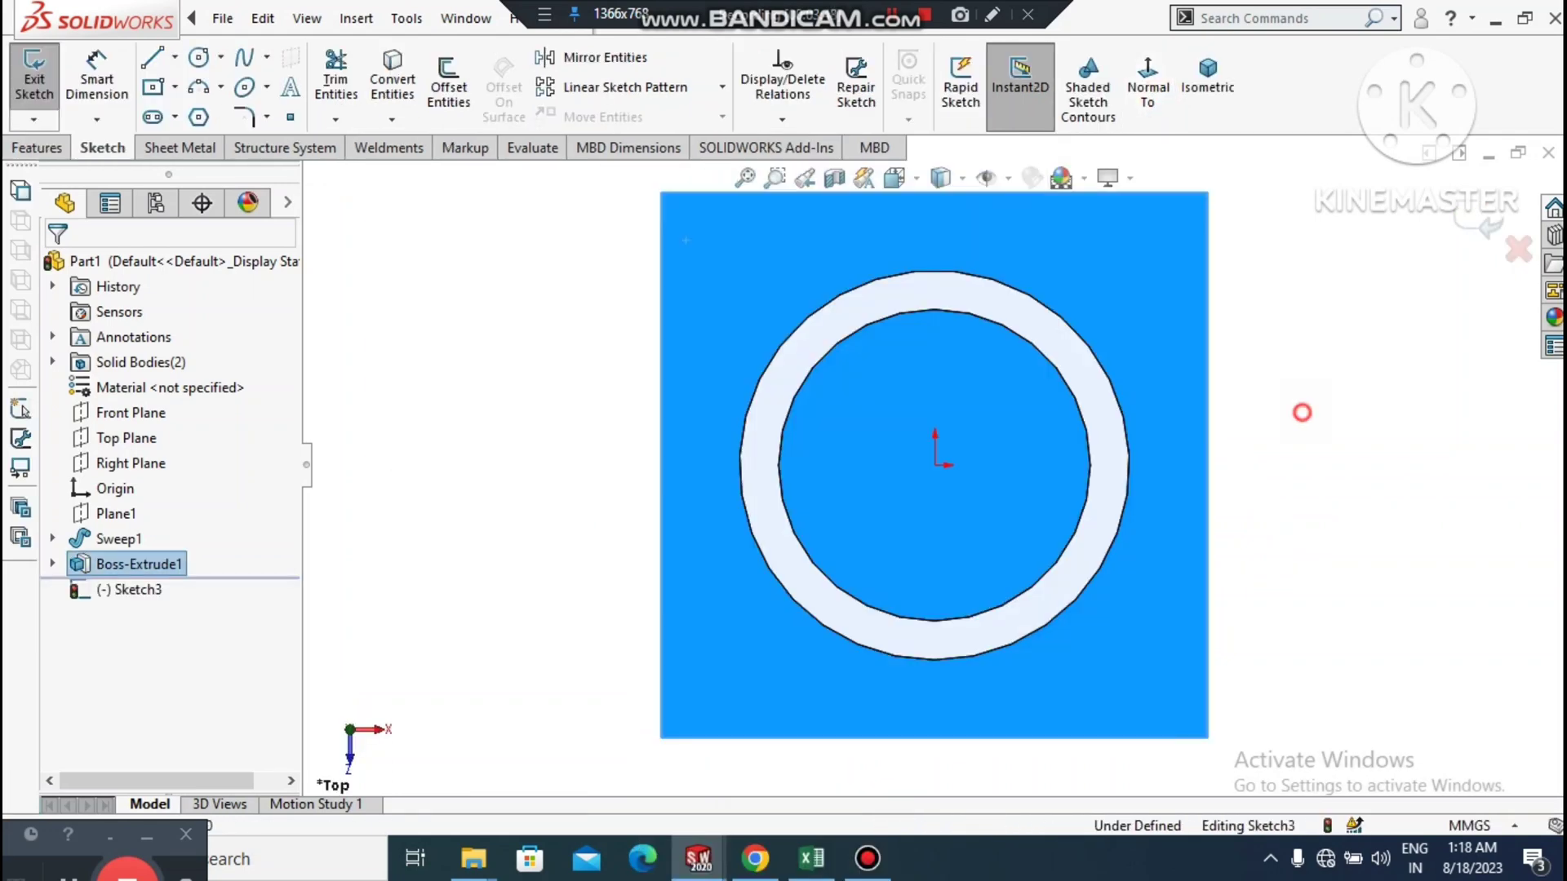
left_click(1302, 413)
scroll(1302, 412, "up", 1)
scroll(1012, 355, "down", 1)
scroll(996, 359, "up", 1)
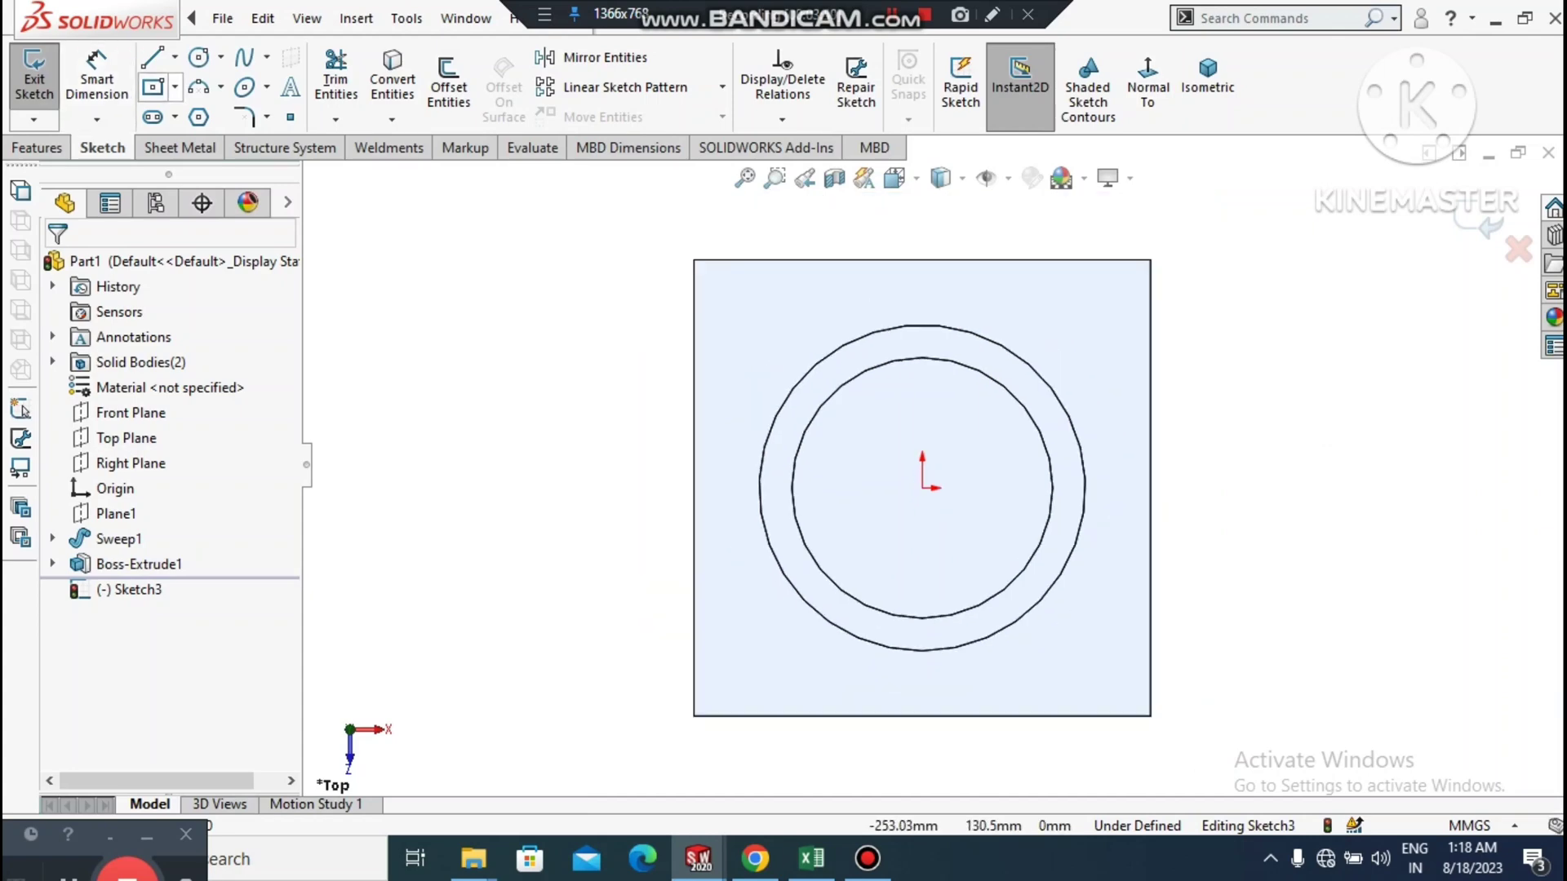
- Draw a center rectangle about 239 by 231 mm, centred on the origin inside the plate outline
left_click(175, 86)
left_click(245, 139)
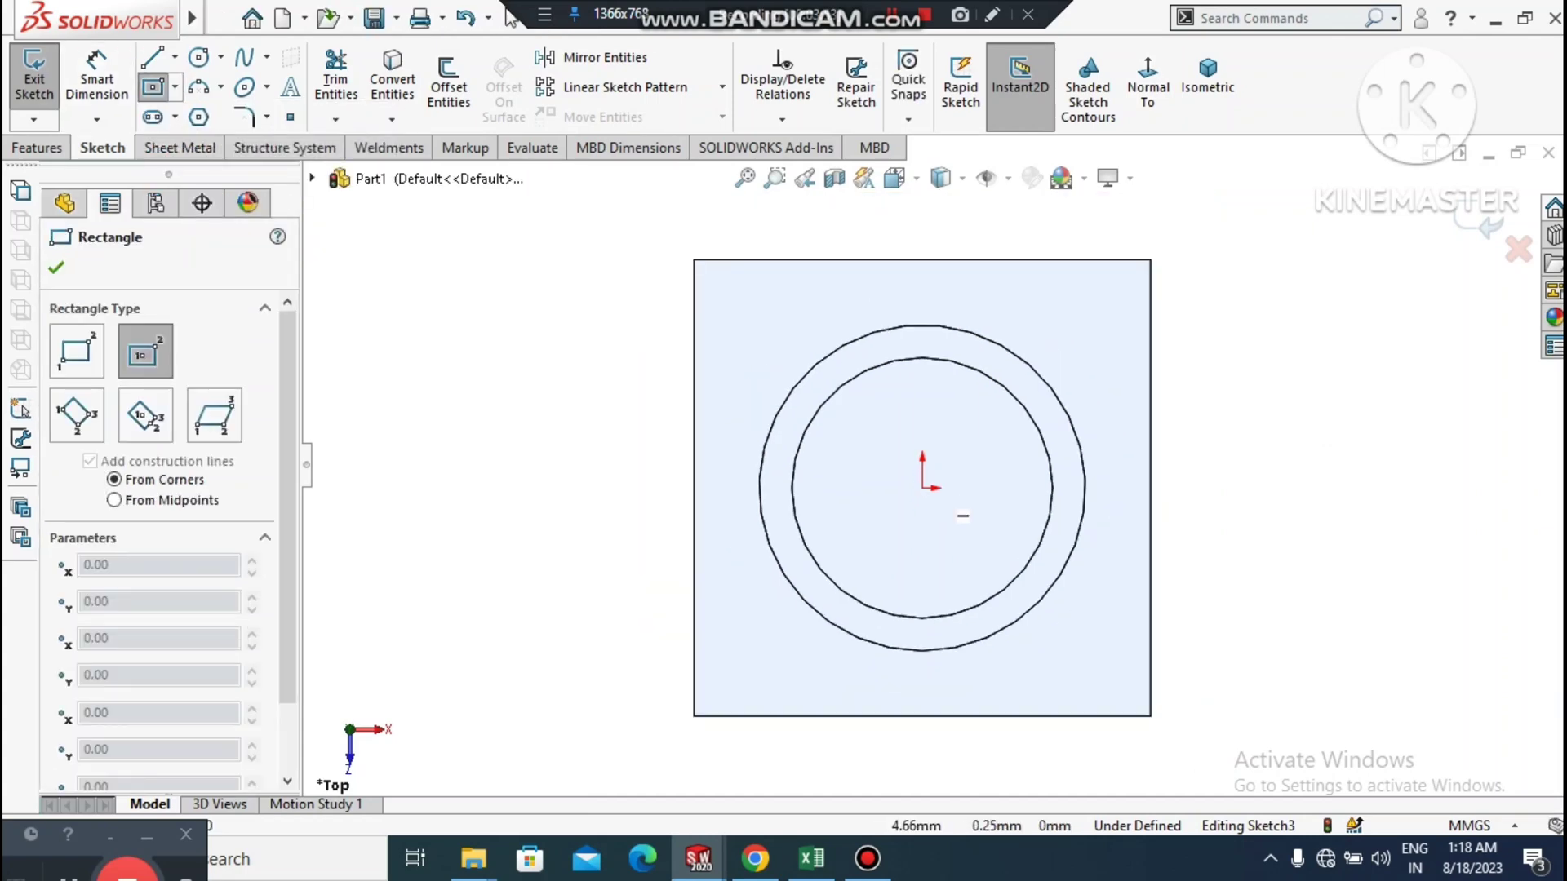
left_click(922, 488)
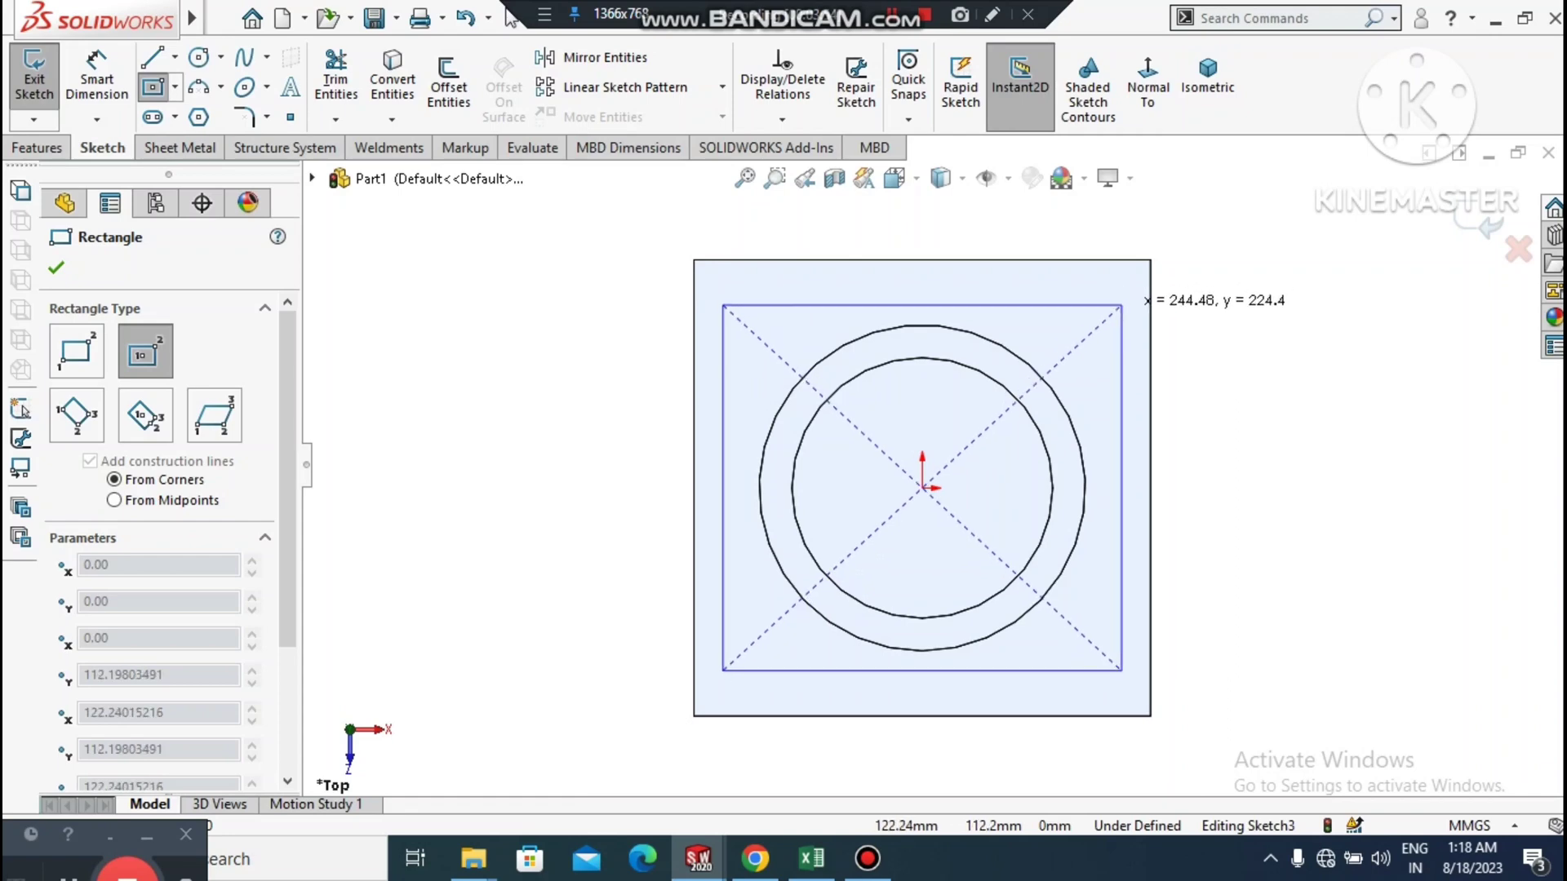
left_click(1117, 298)
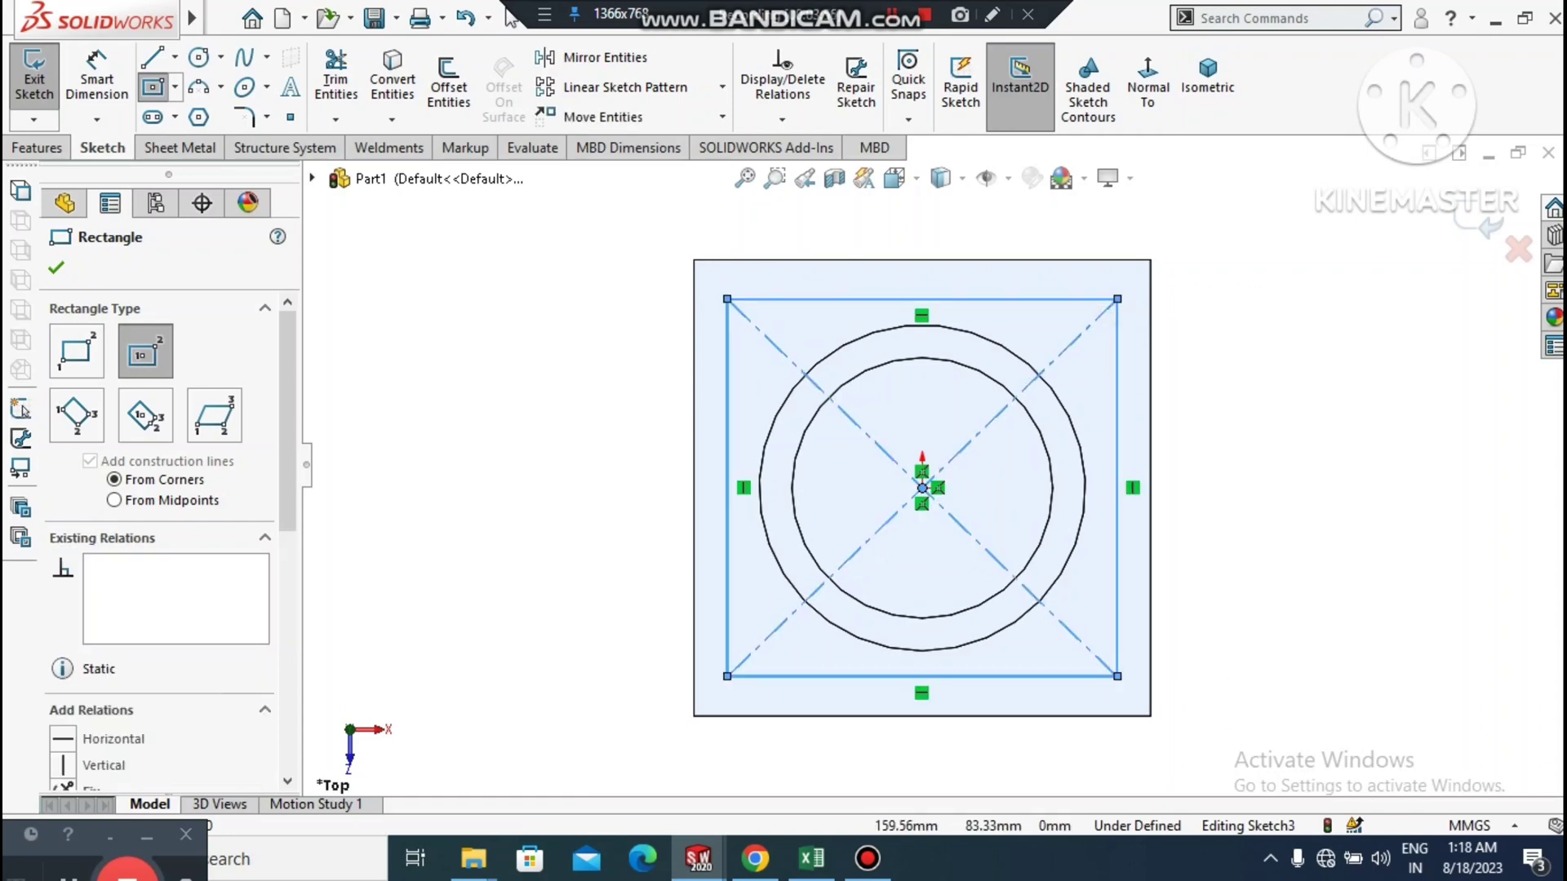
key("Escape")
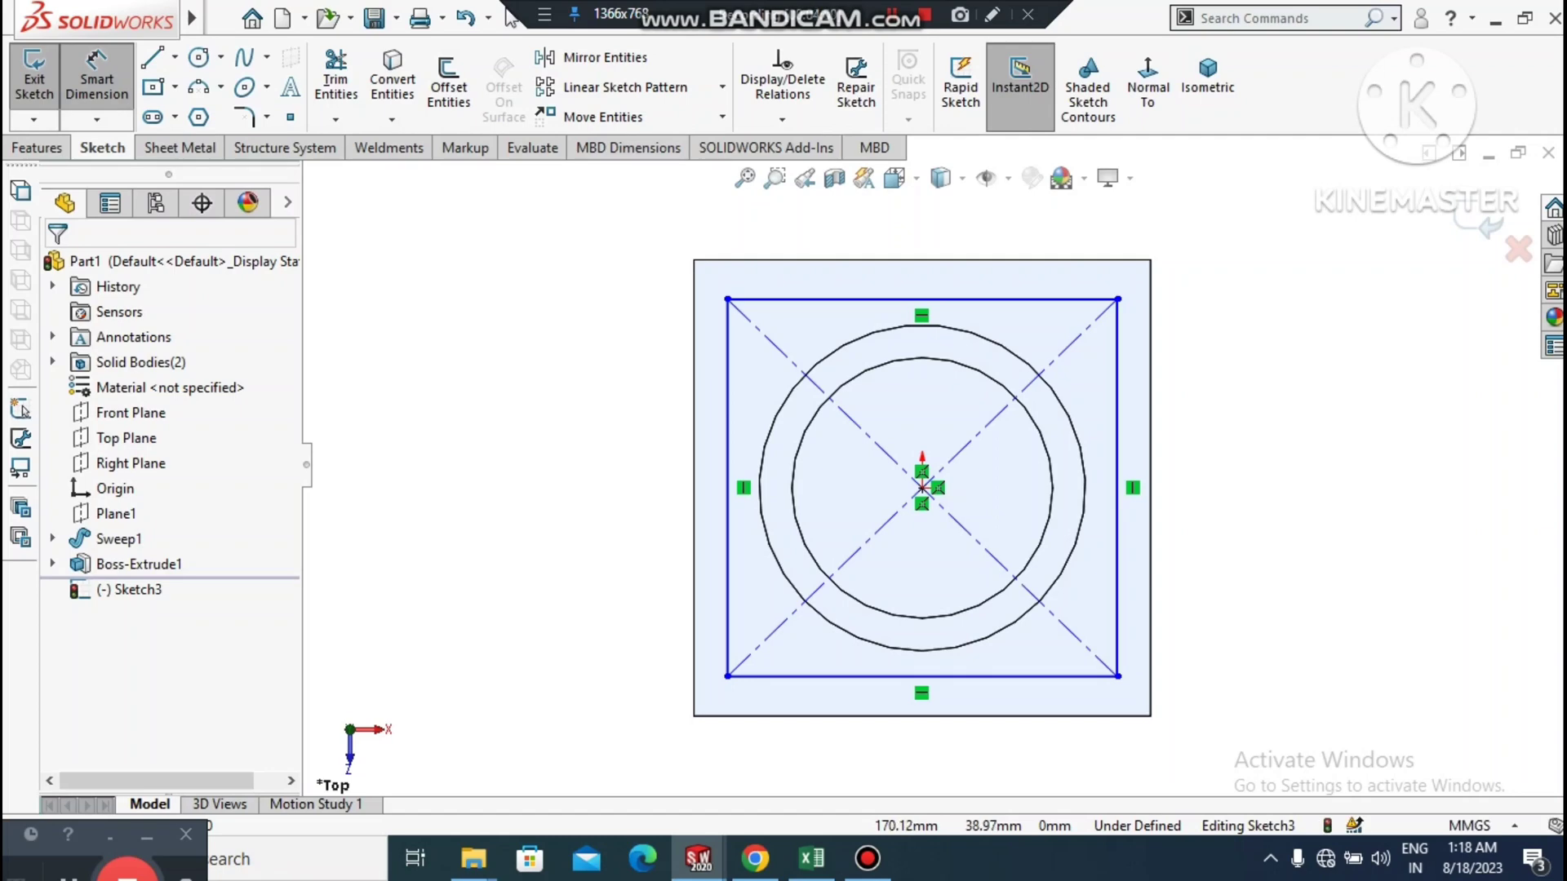
- Dimension the inner rectangle's right vertical side as 230 mm
left_click(1118, 432)
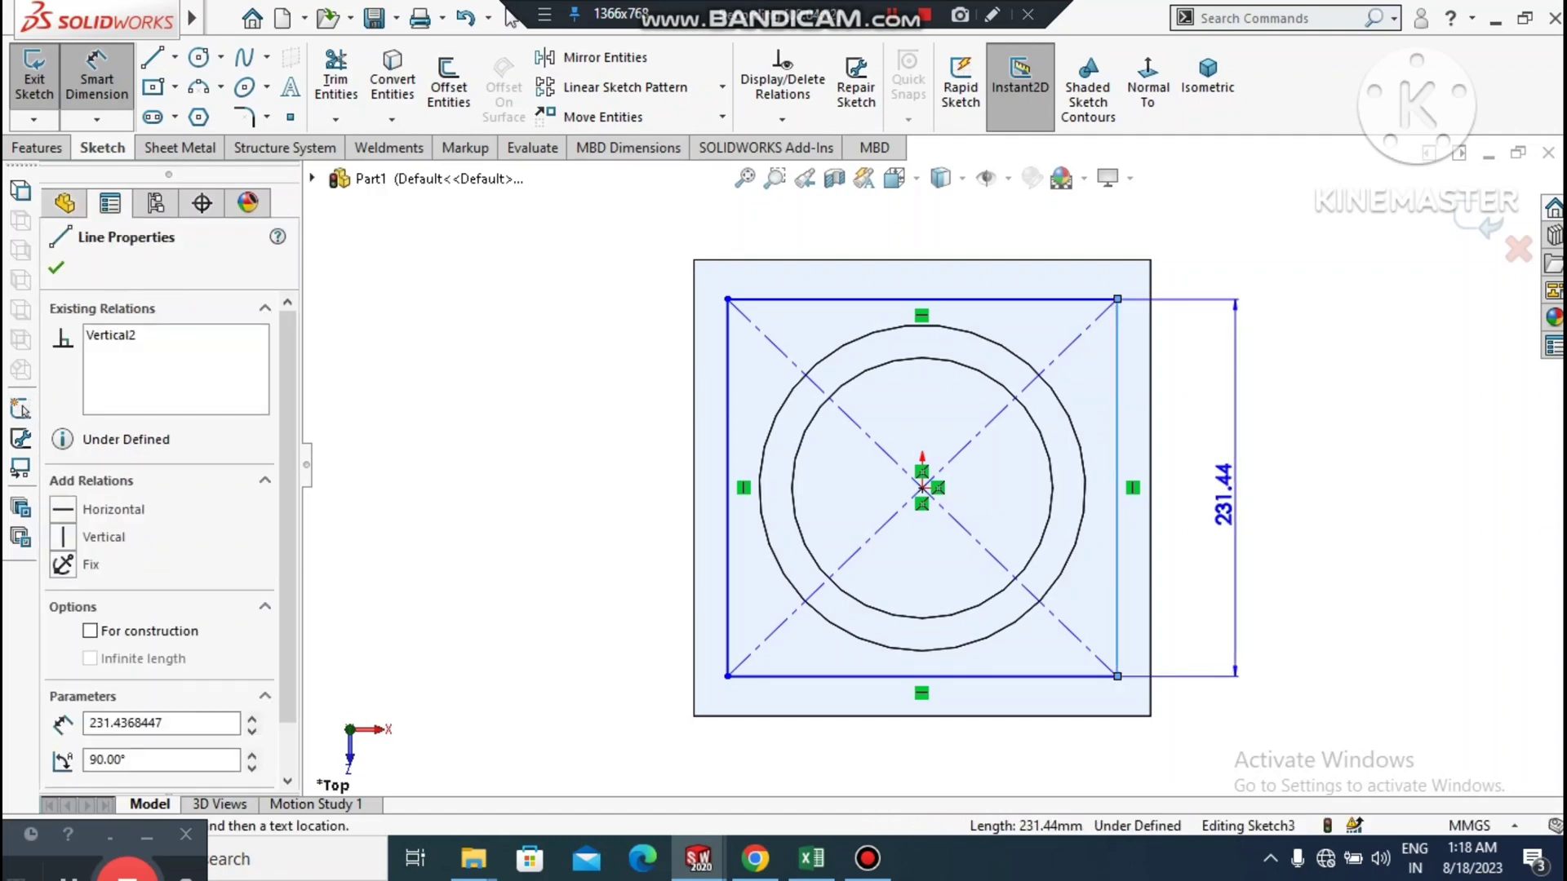
left_click(1235, 495)
type("200")
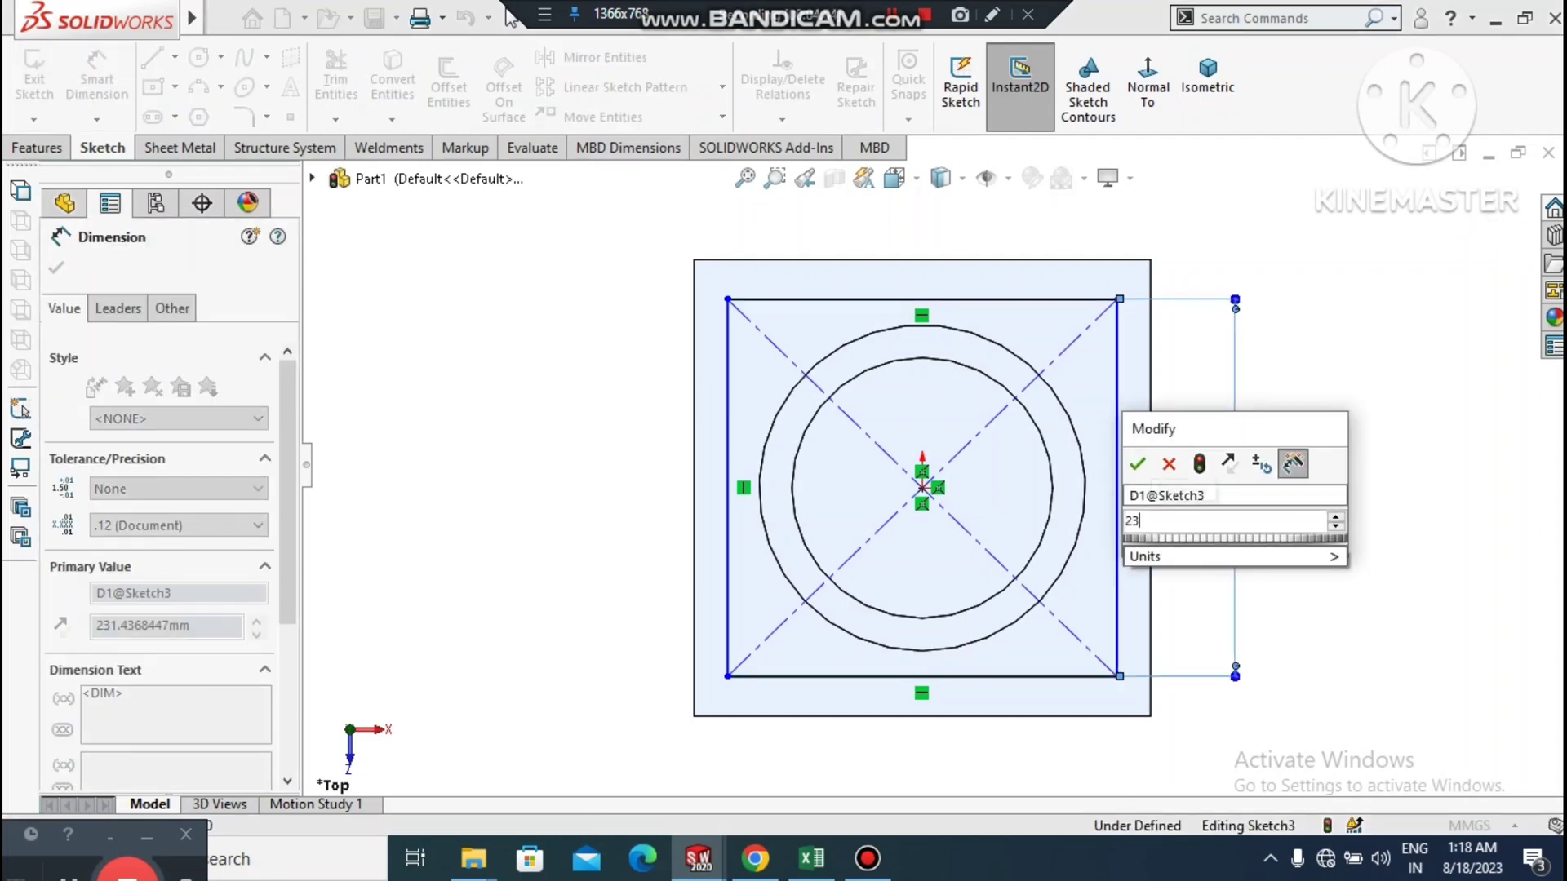
key("Return")
left_click(1394, 508)
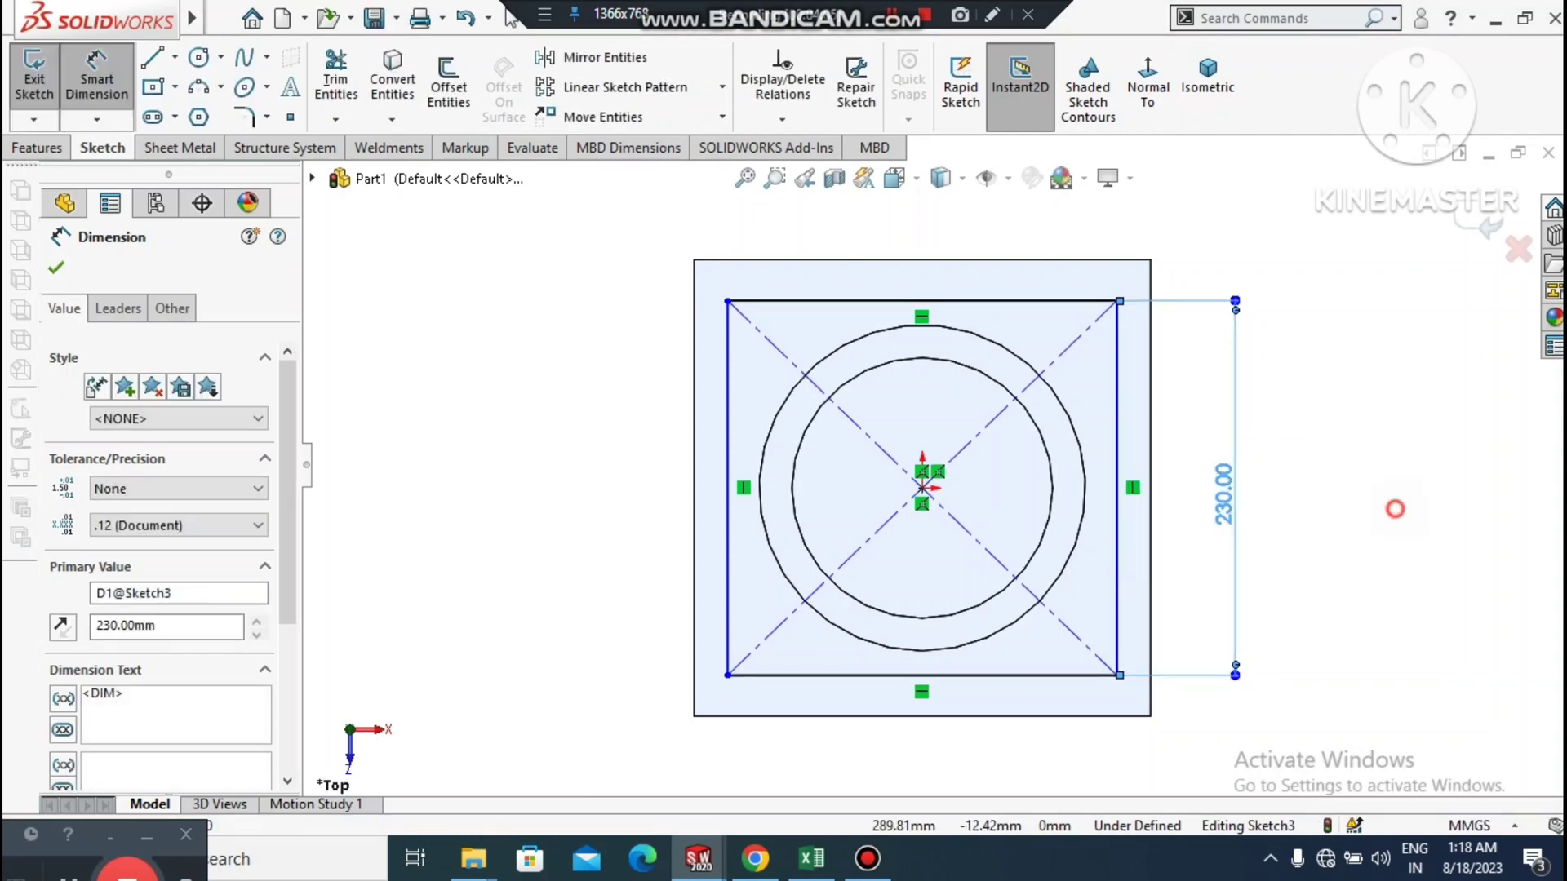
- Dimension the inner rectangle's lower horizontal side as 230 mm
left_click(1008, 675)
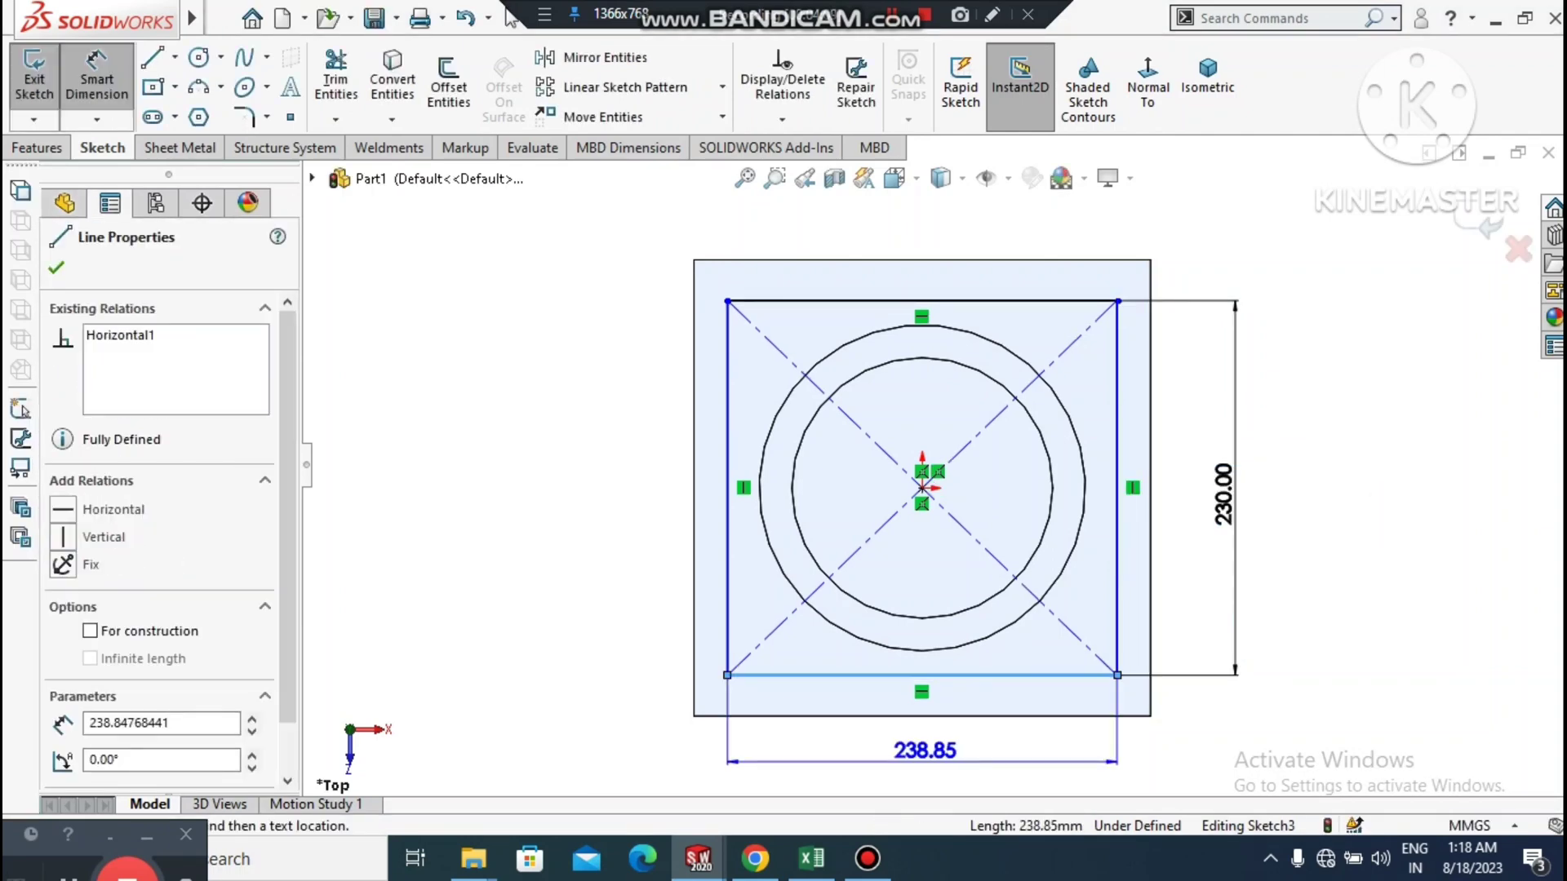
left_click(925, 759)
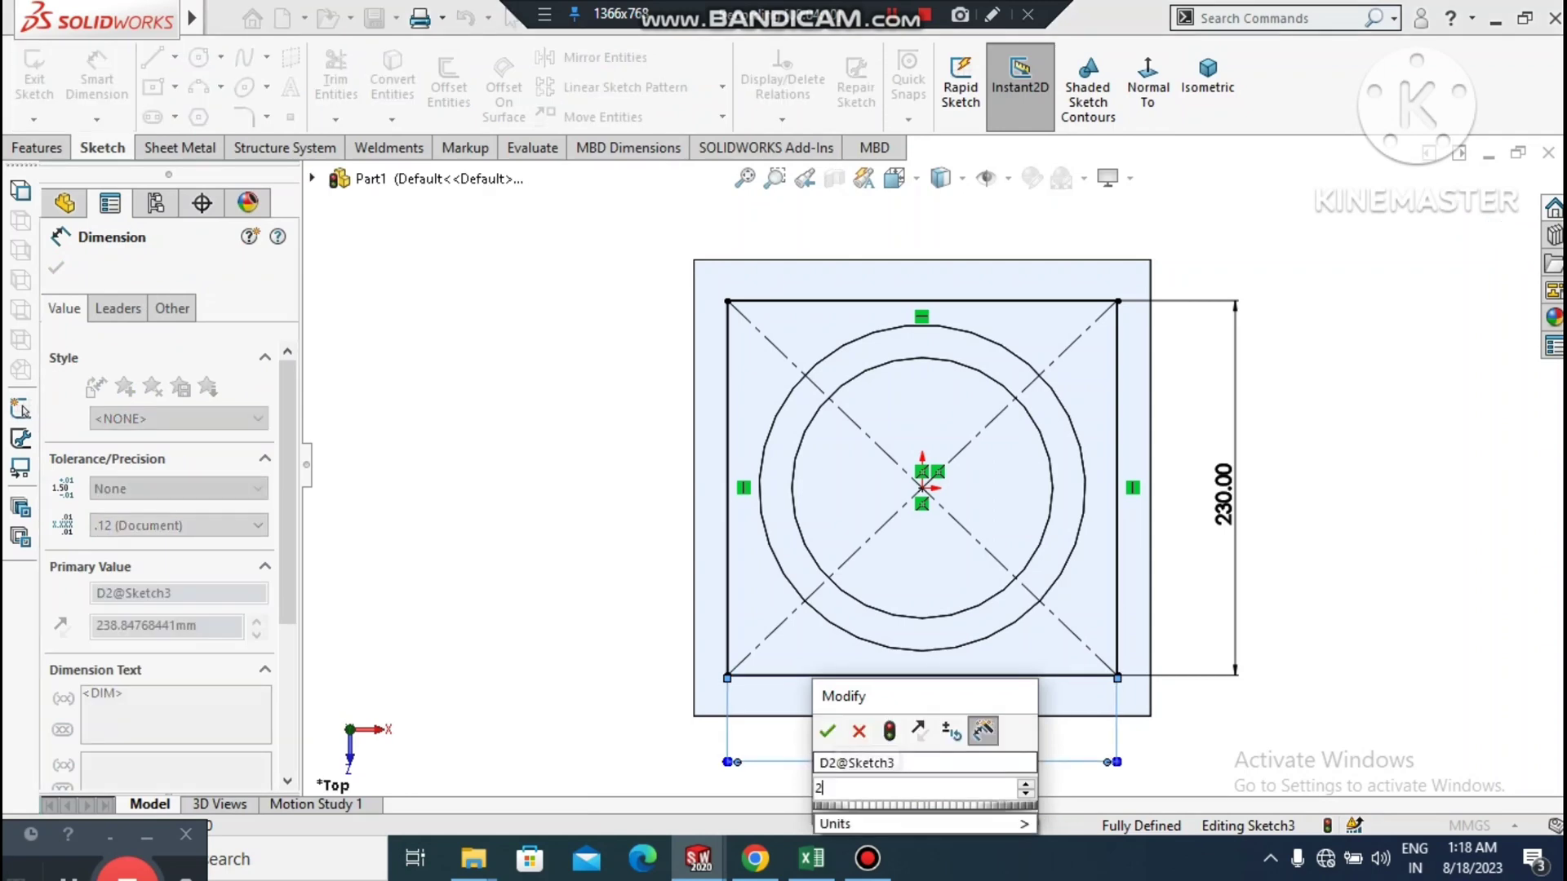
type("230")
key("Return")
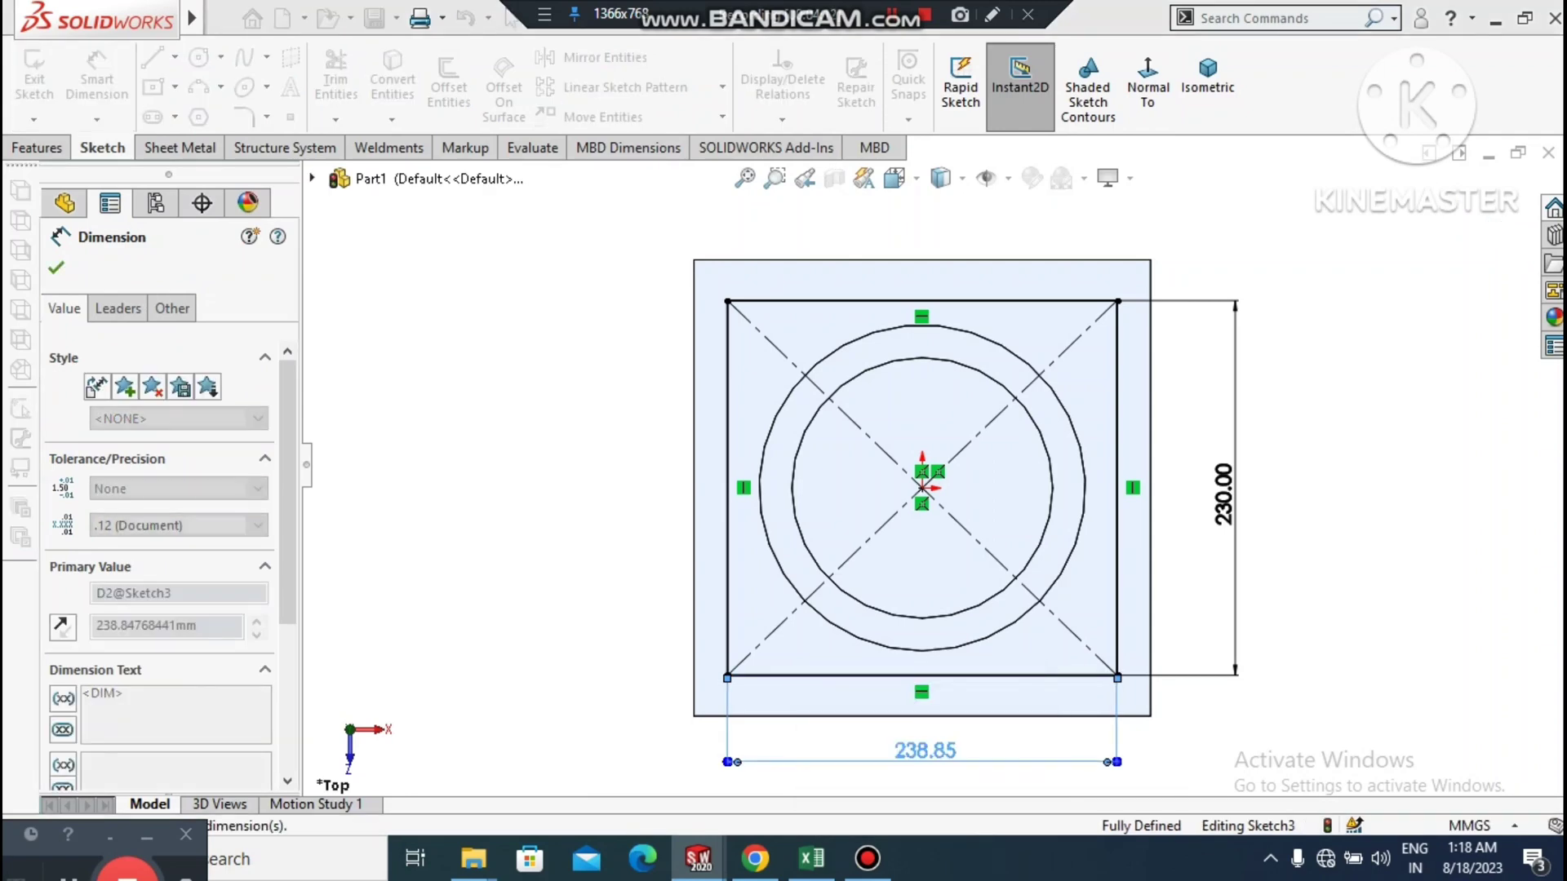
left_click(1346, 683)
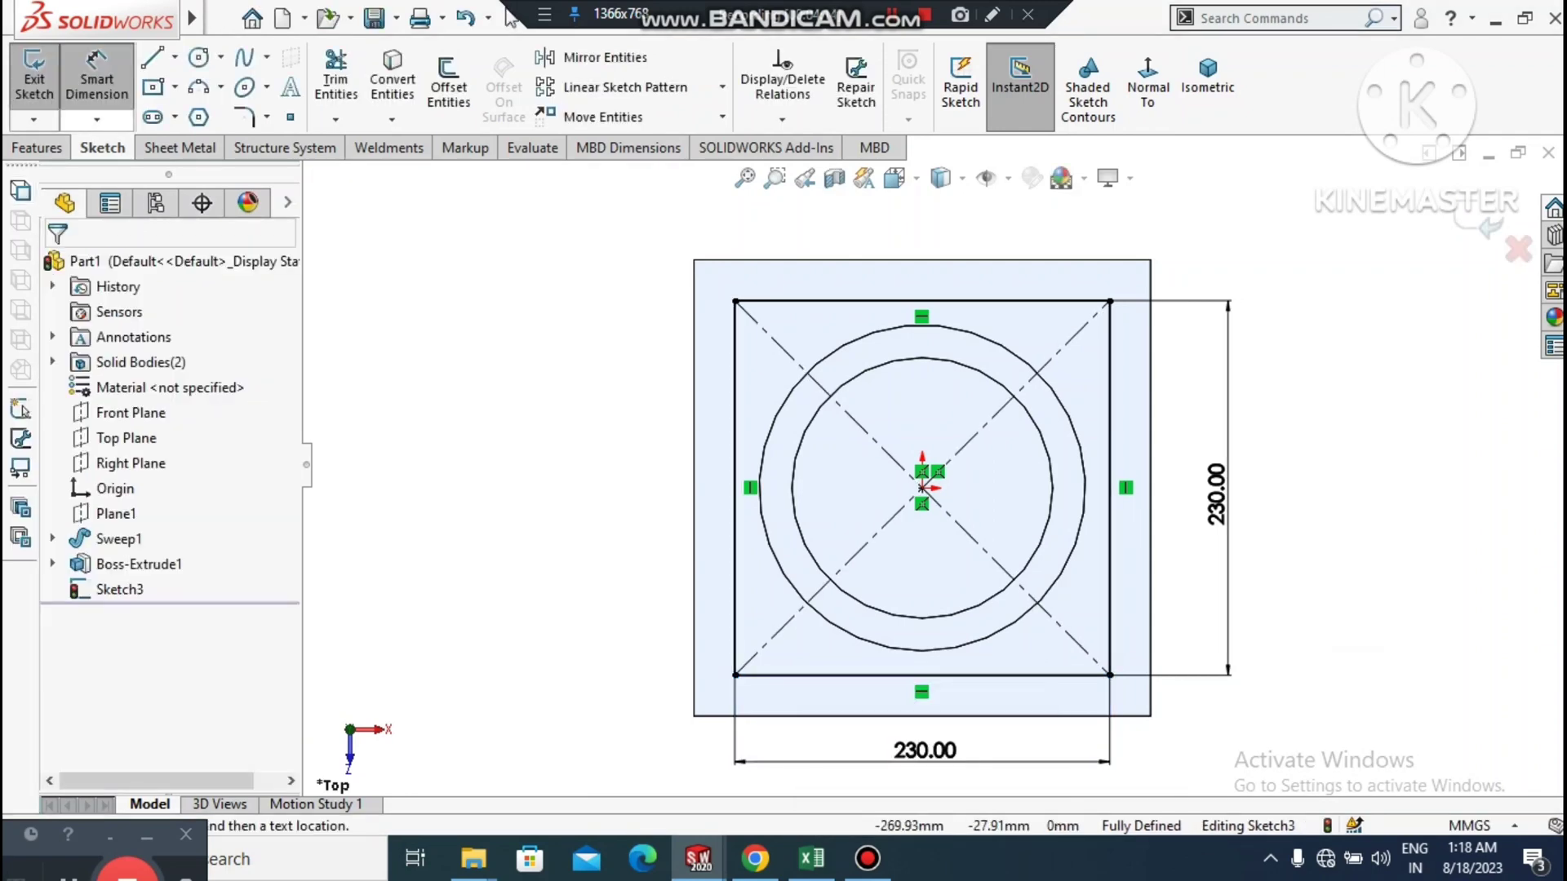
- Convert all lines of the 230 mm square to construction geometry
mouse_move(1212, 757)
left_mouse_down()
mouse_move(841, 722)
mouse_move(605, 445)
mouse_move(580, 245)
left_mouse_up()
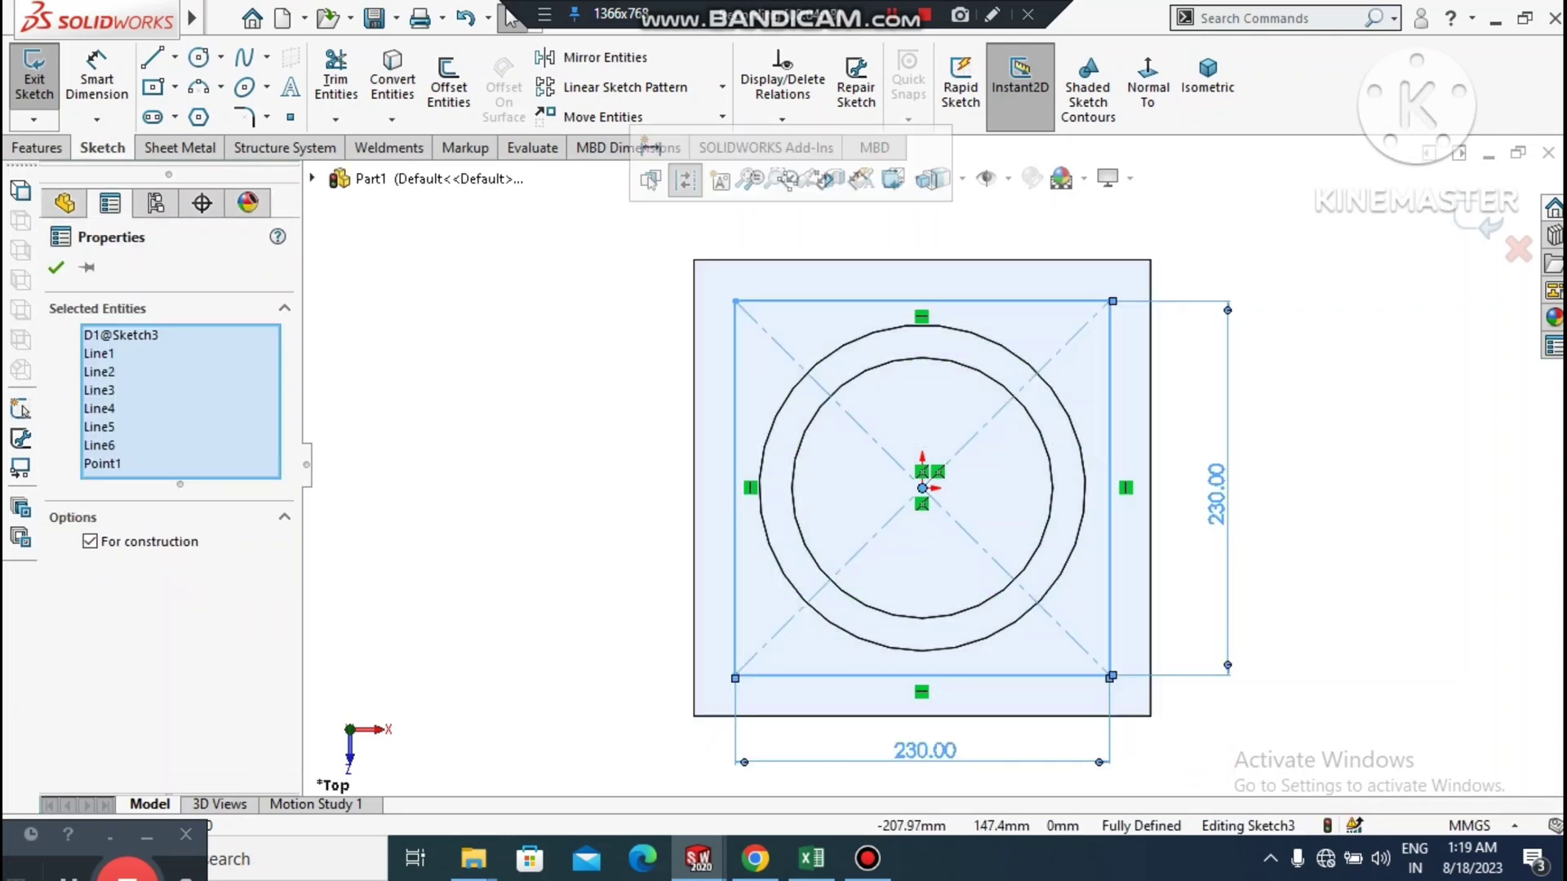
left_click(88, 542)
left_click(87, 542)
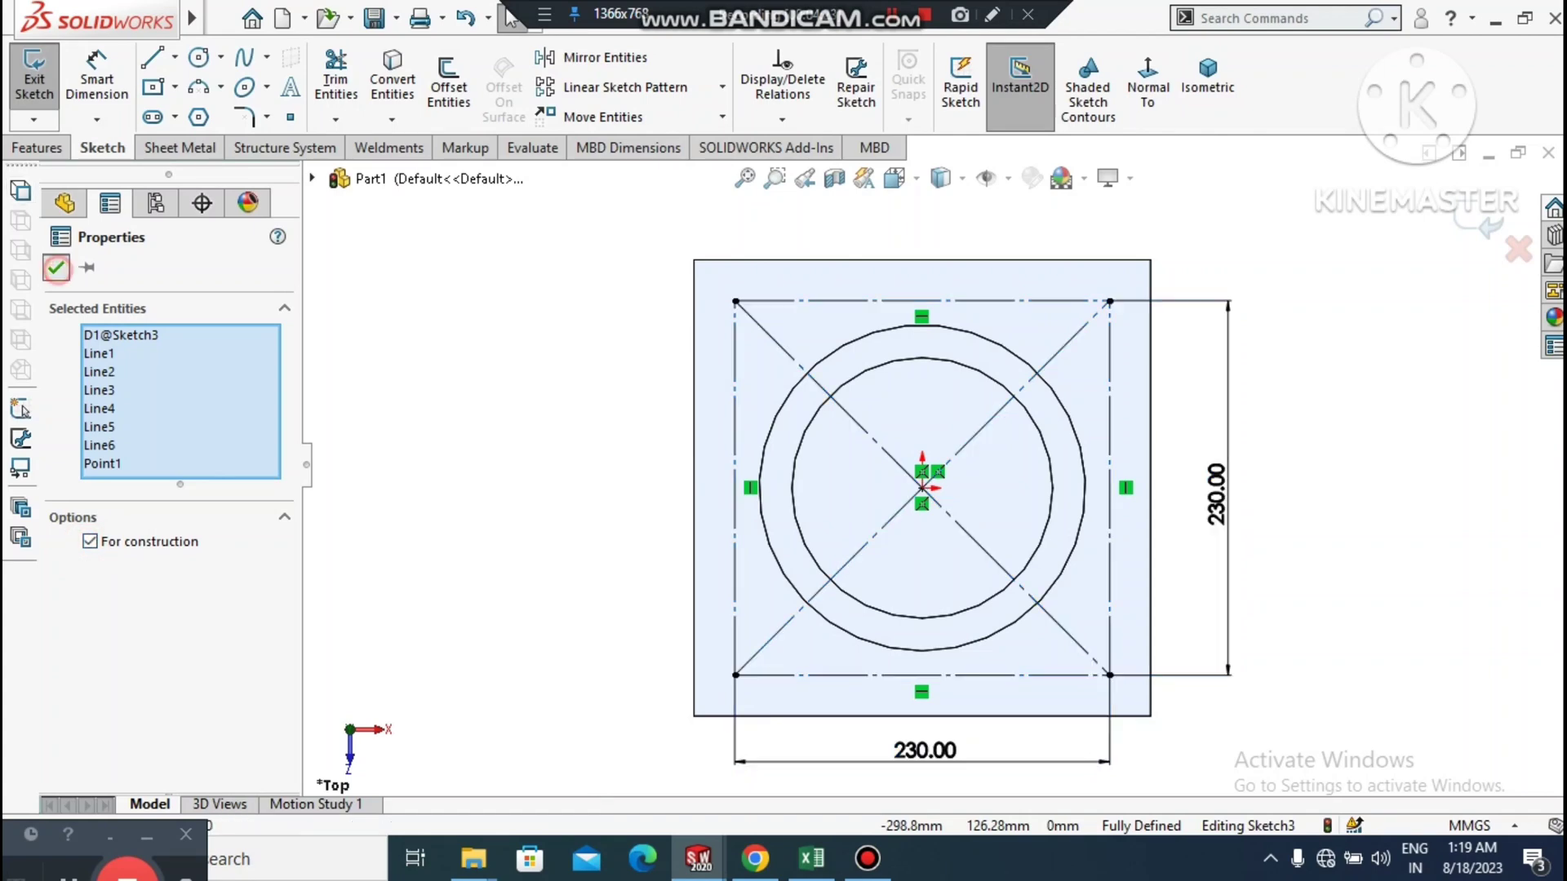
left_click(361, 296)
- Draw a small circle centred on each of the two upper corners of the 230 mm construction square
scroll(910, 253, "down", 2)
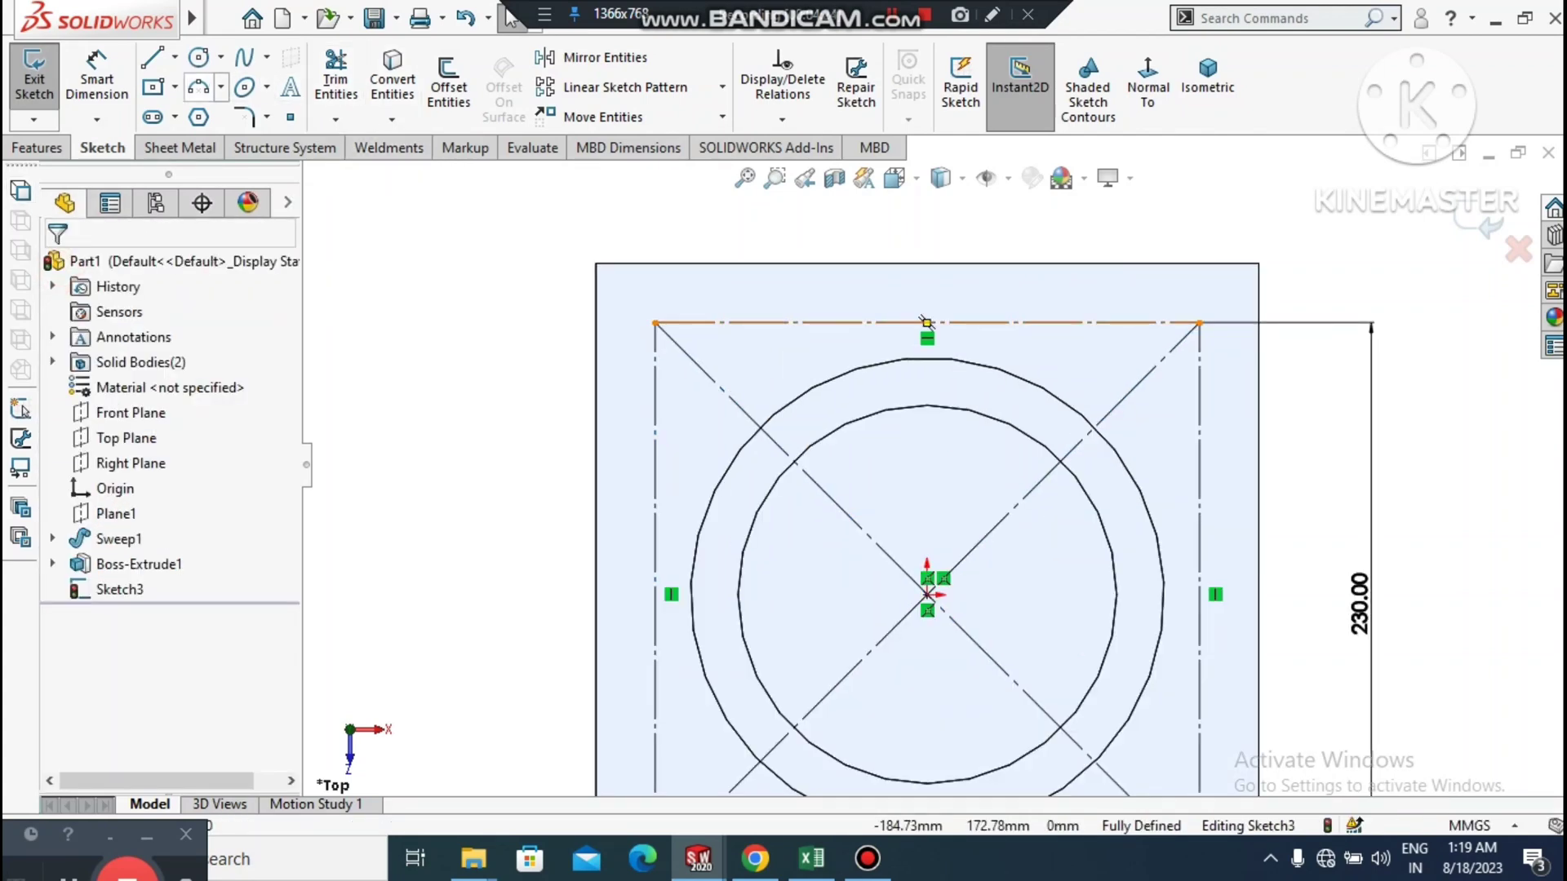
scroll(598, 320, "down", 2)
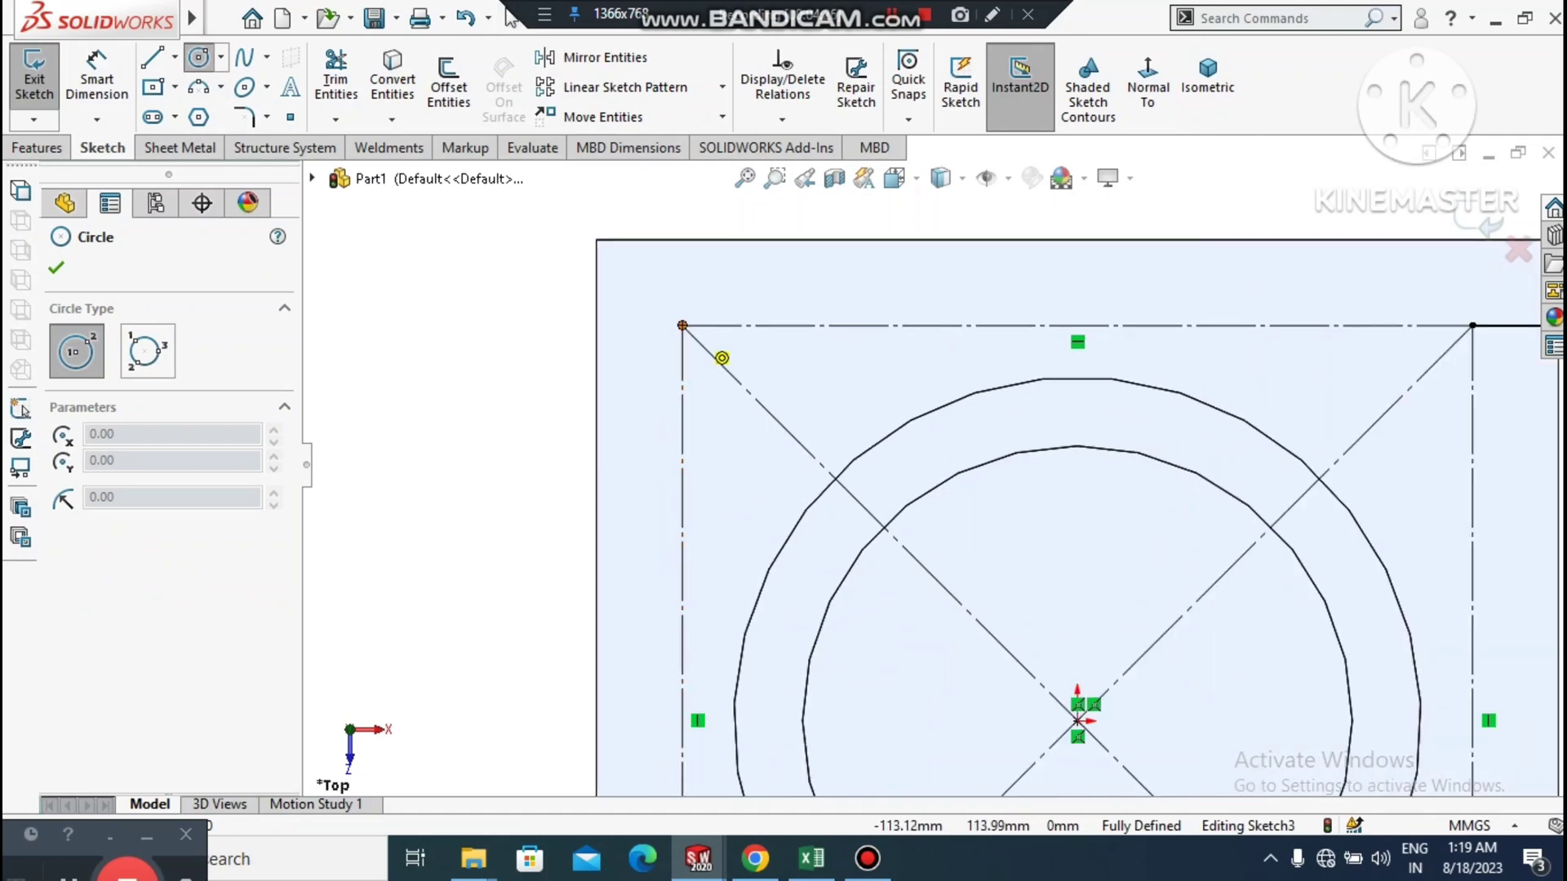
left_click(683, 325)
left_click(703, 377)
left_click(1472, 325)
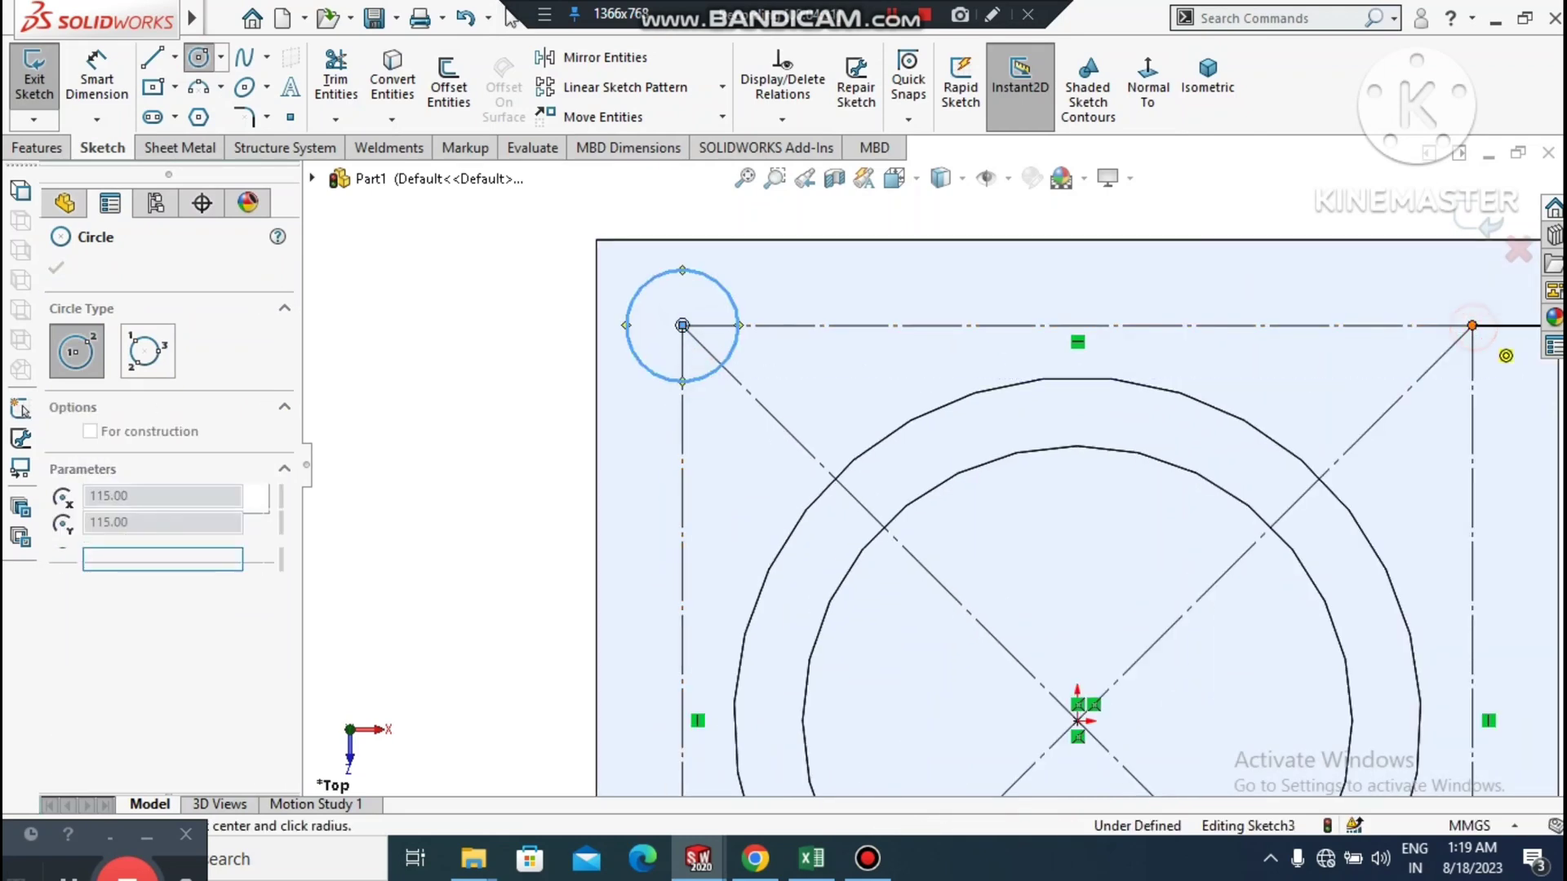
left_click(1493, 377)
- Draw small circles centred on the construction square's two lower corners, the lower-right one about 26 mm in diameter
scroll(935, 465, "up", 5)
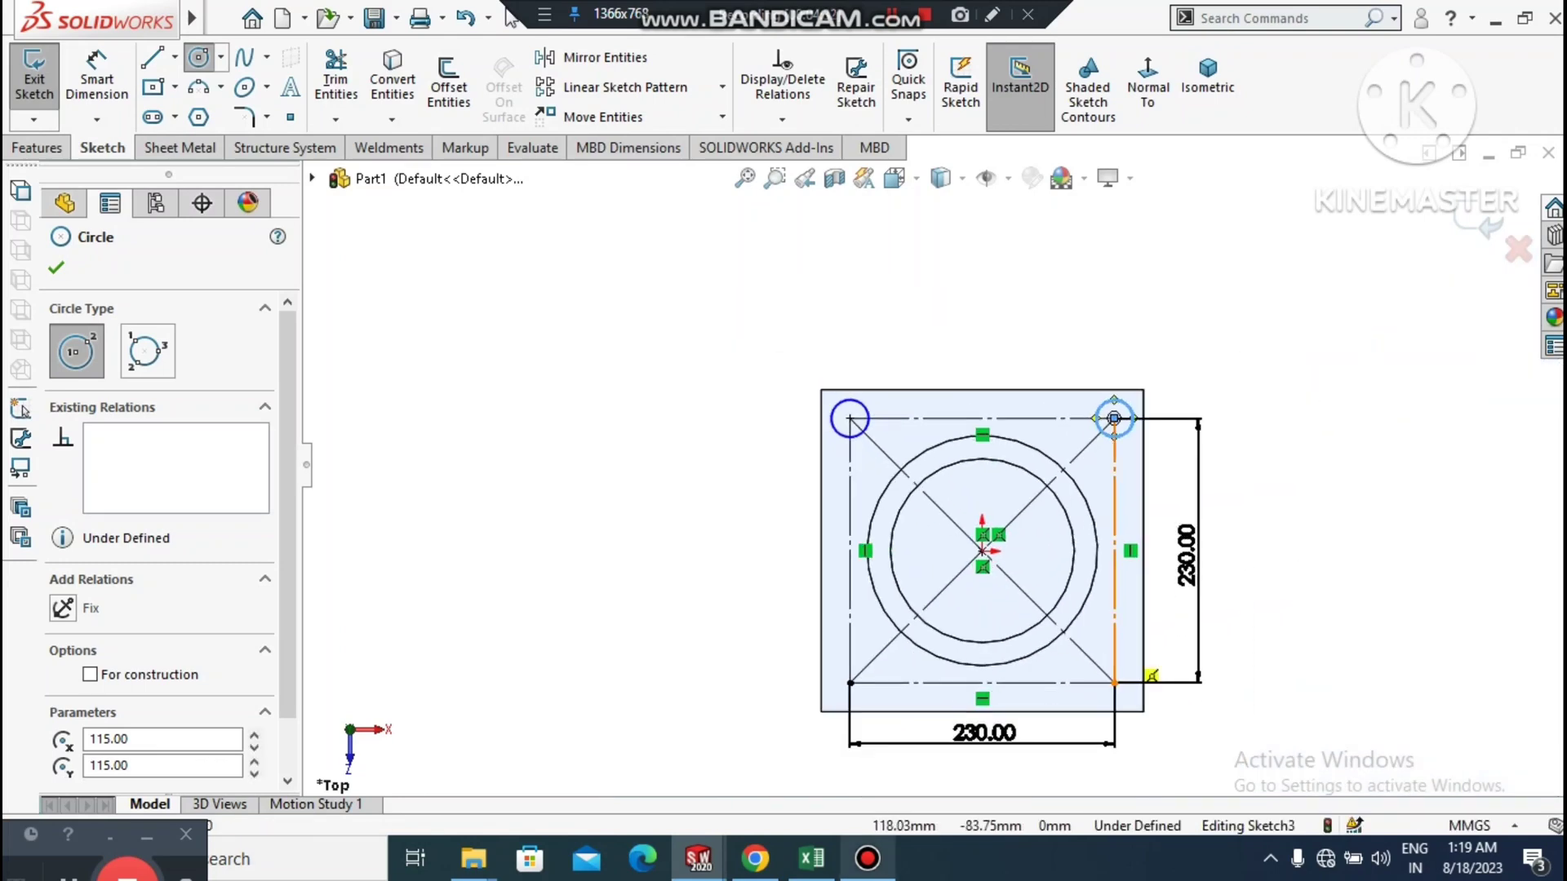
scroll(1147, 664, "down", 4)
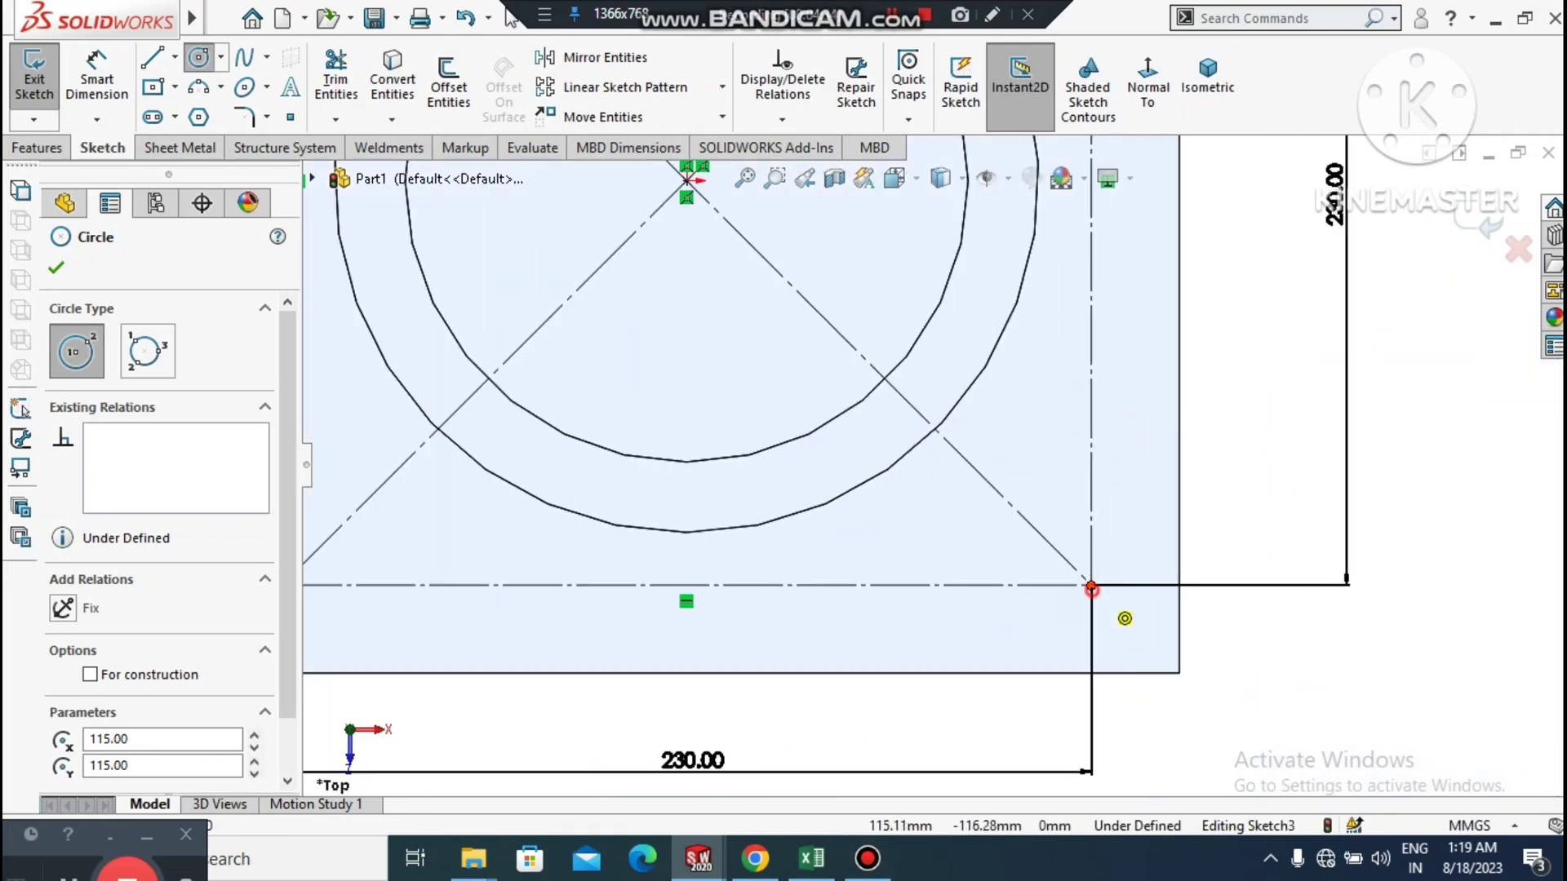
left_click(1091, 585)
left_click(1124, 618)
scroll(929, 453, "up", 3)
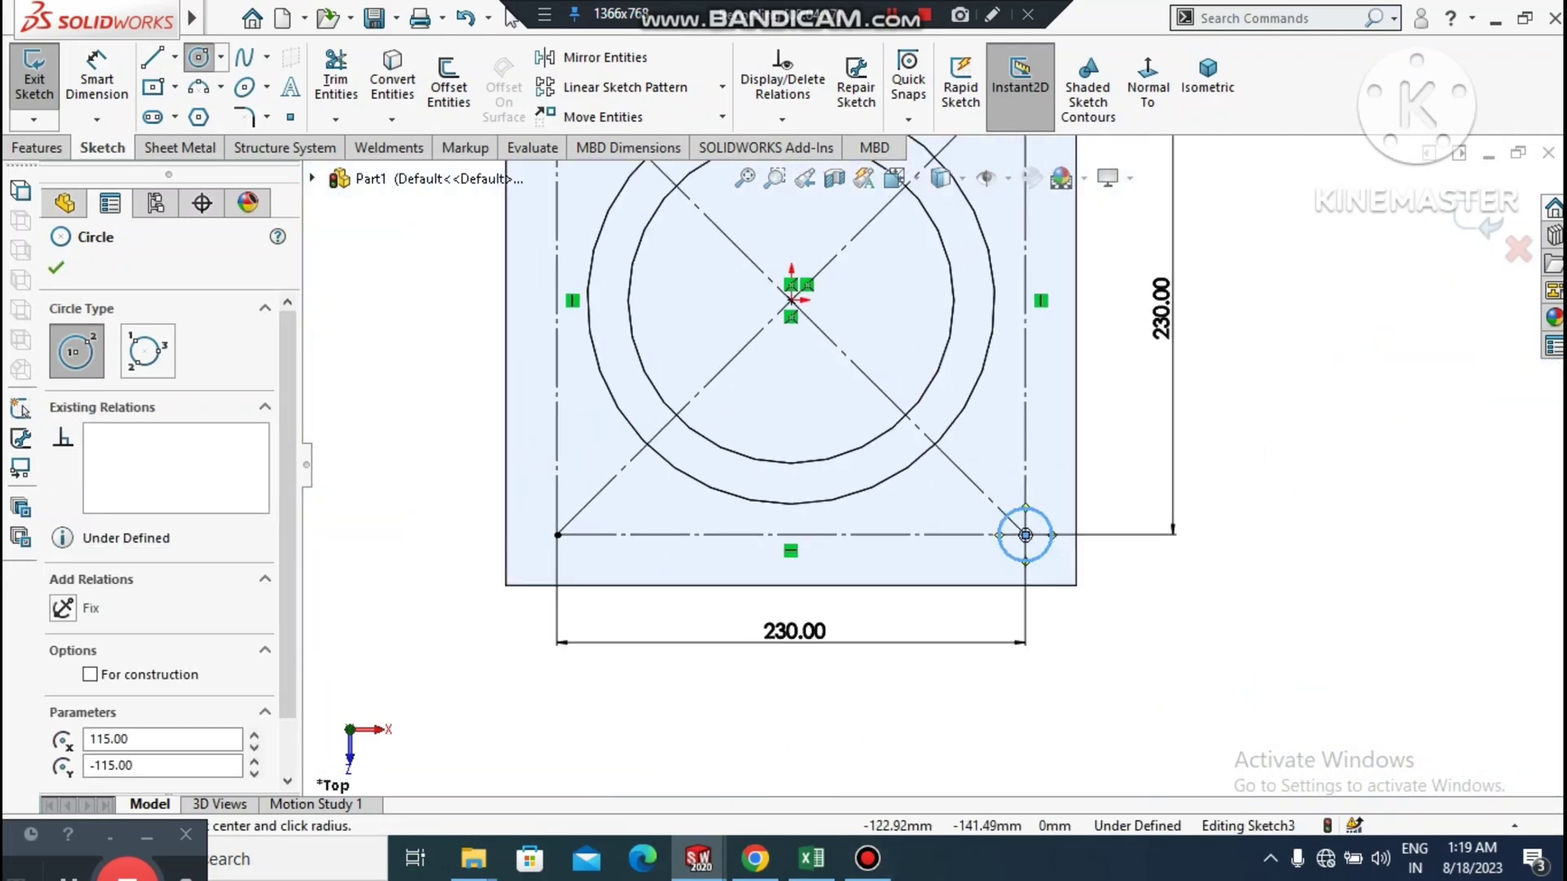
scroll(408, 570, "down", 2)
left_click(618, 511)
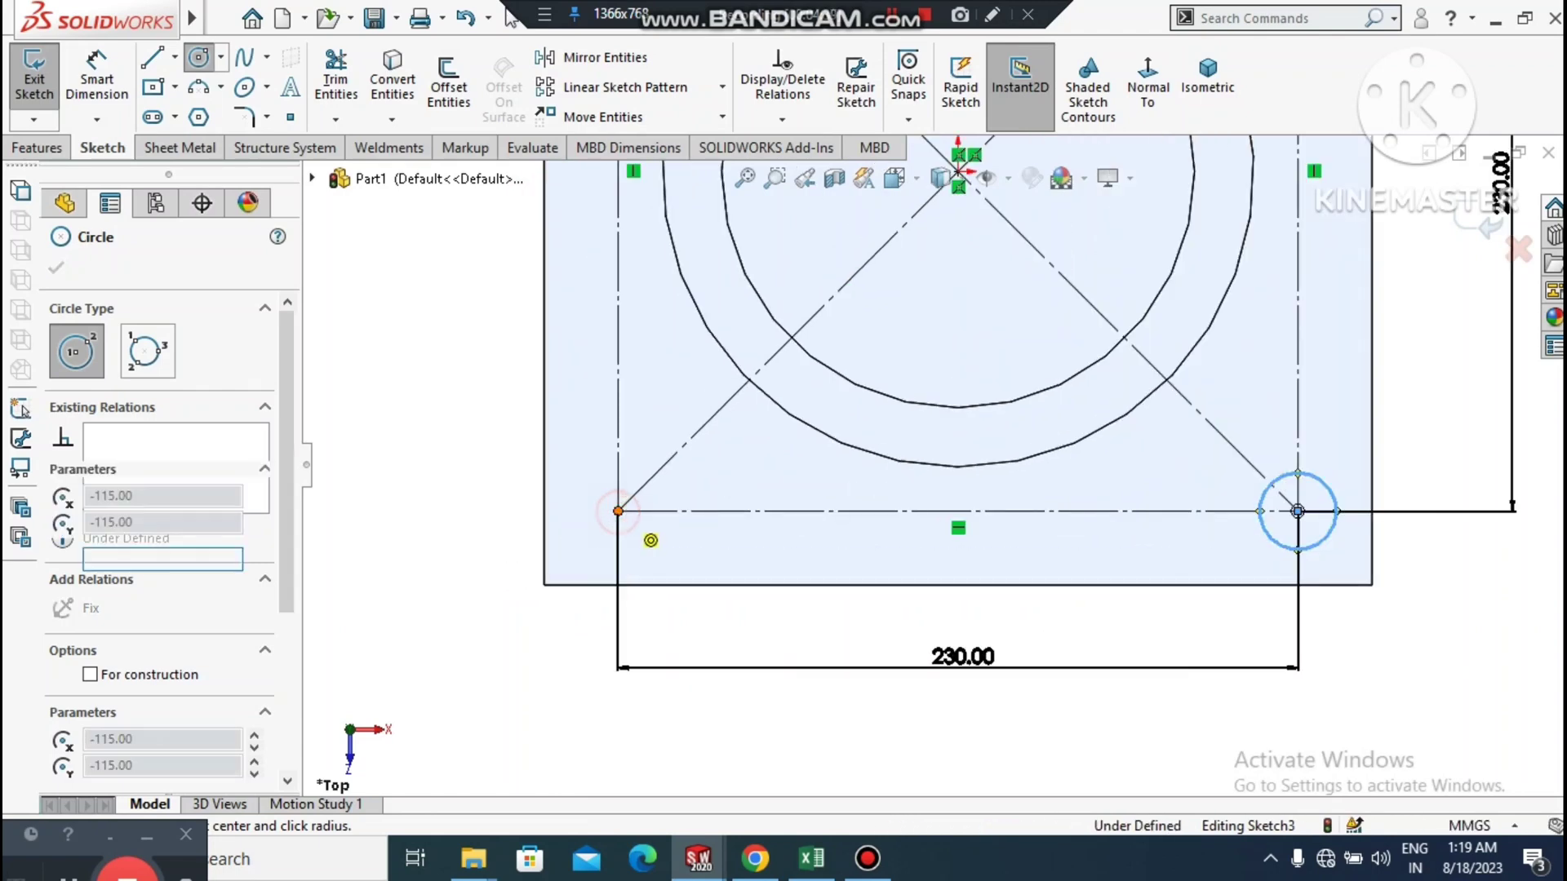
left_click(651, 545)
key("Escape")
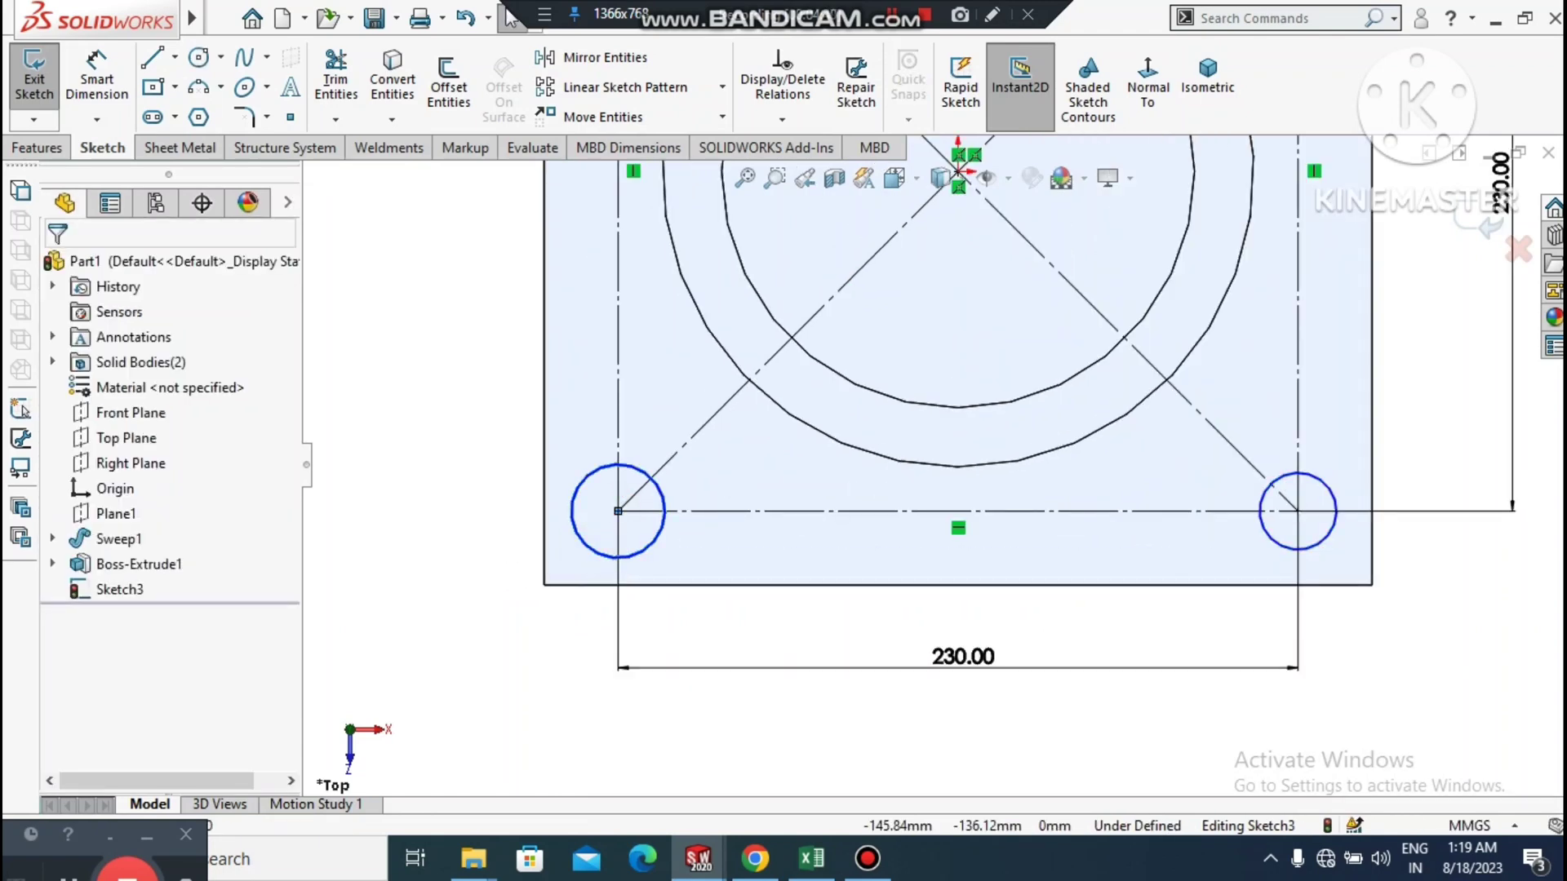
- Dimension the lower-right corner circle's diameter as 20 mm
left_click(96, 78)
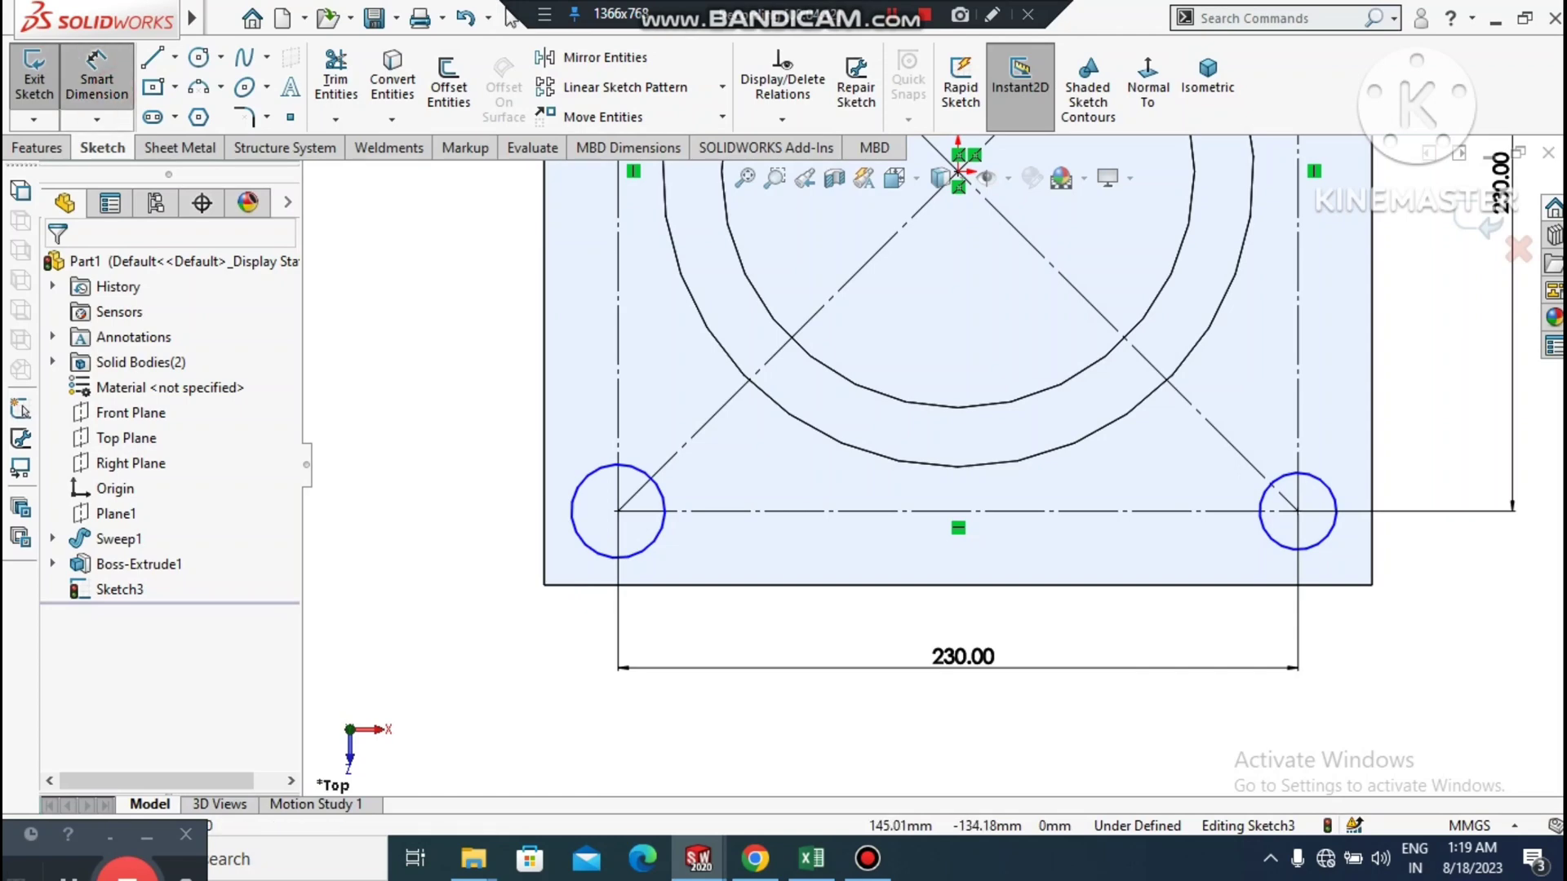
left_click(1325, 539)
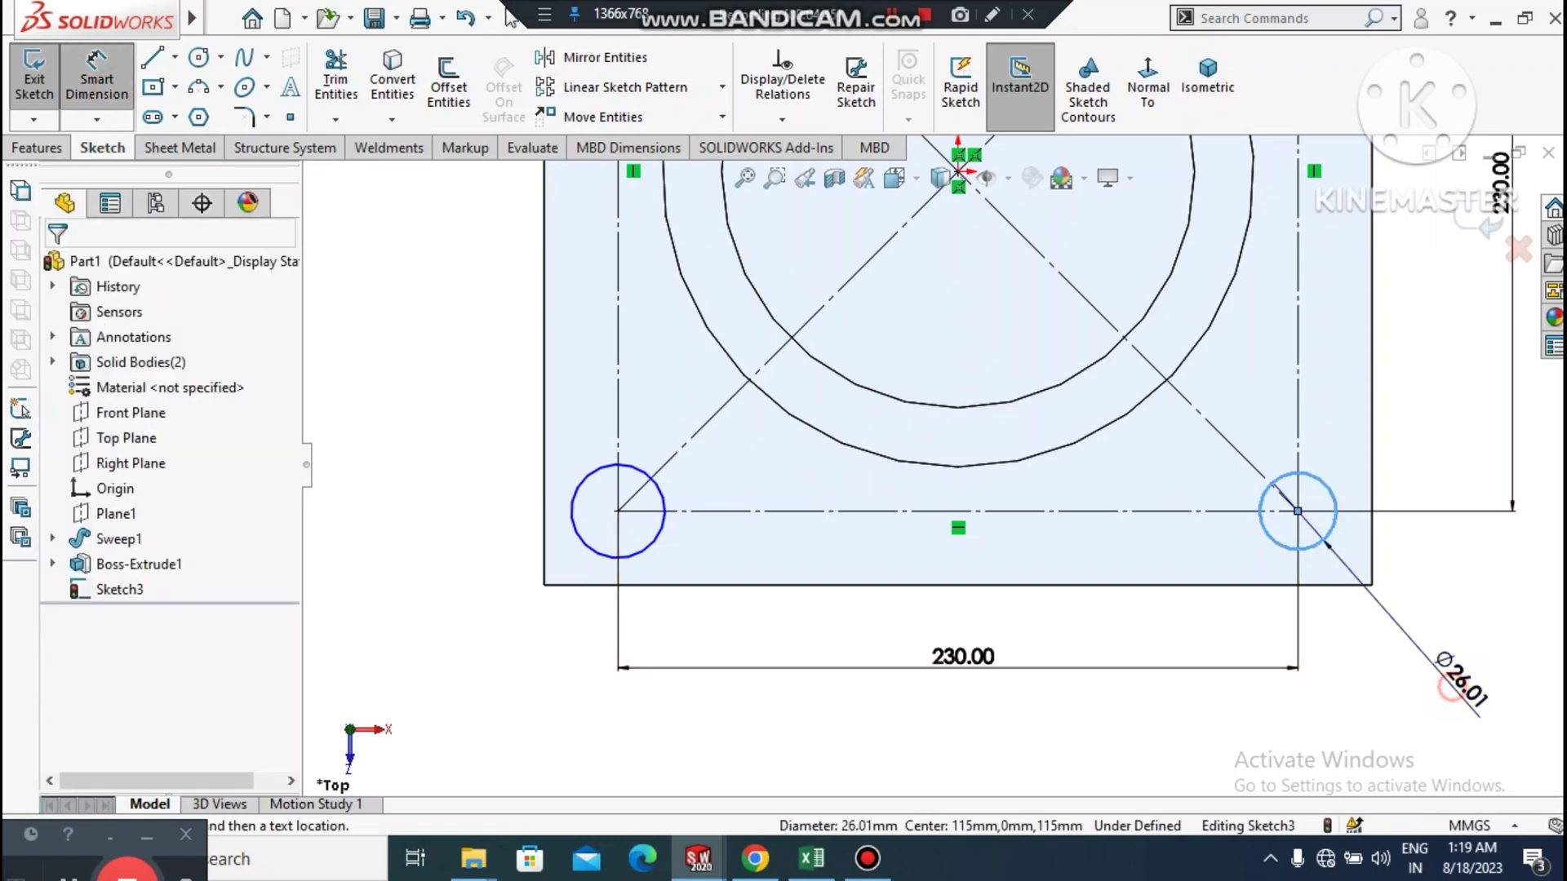
left_click(1412, 645)
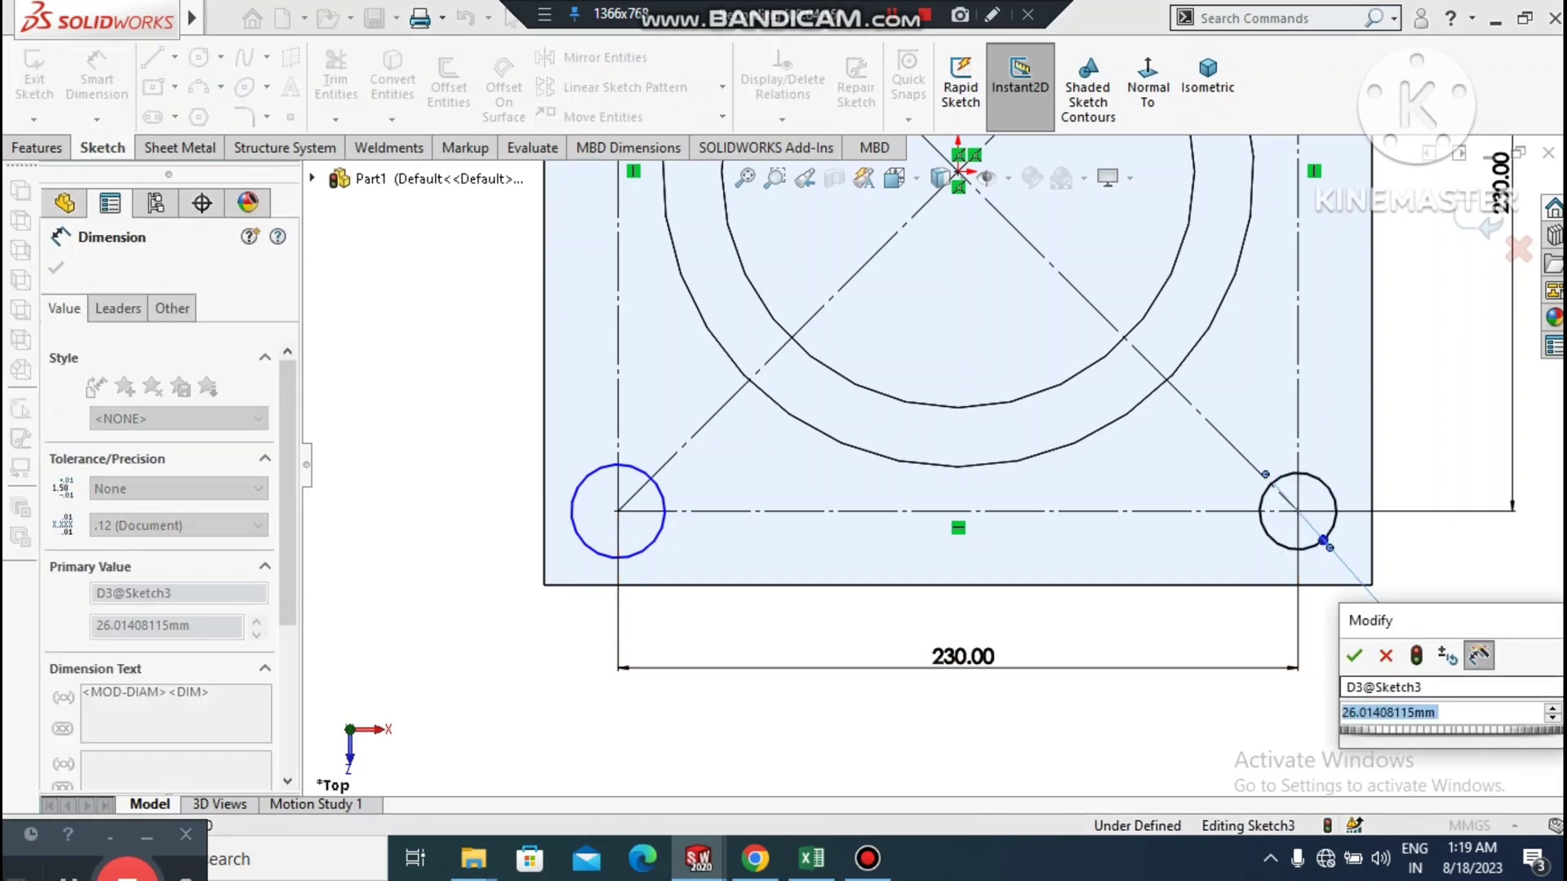
type("20")
key("Return")
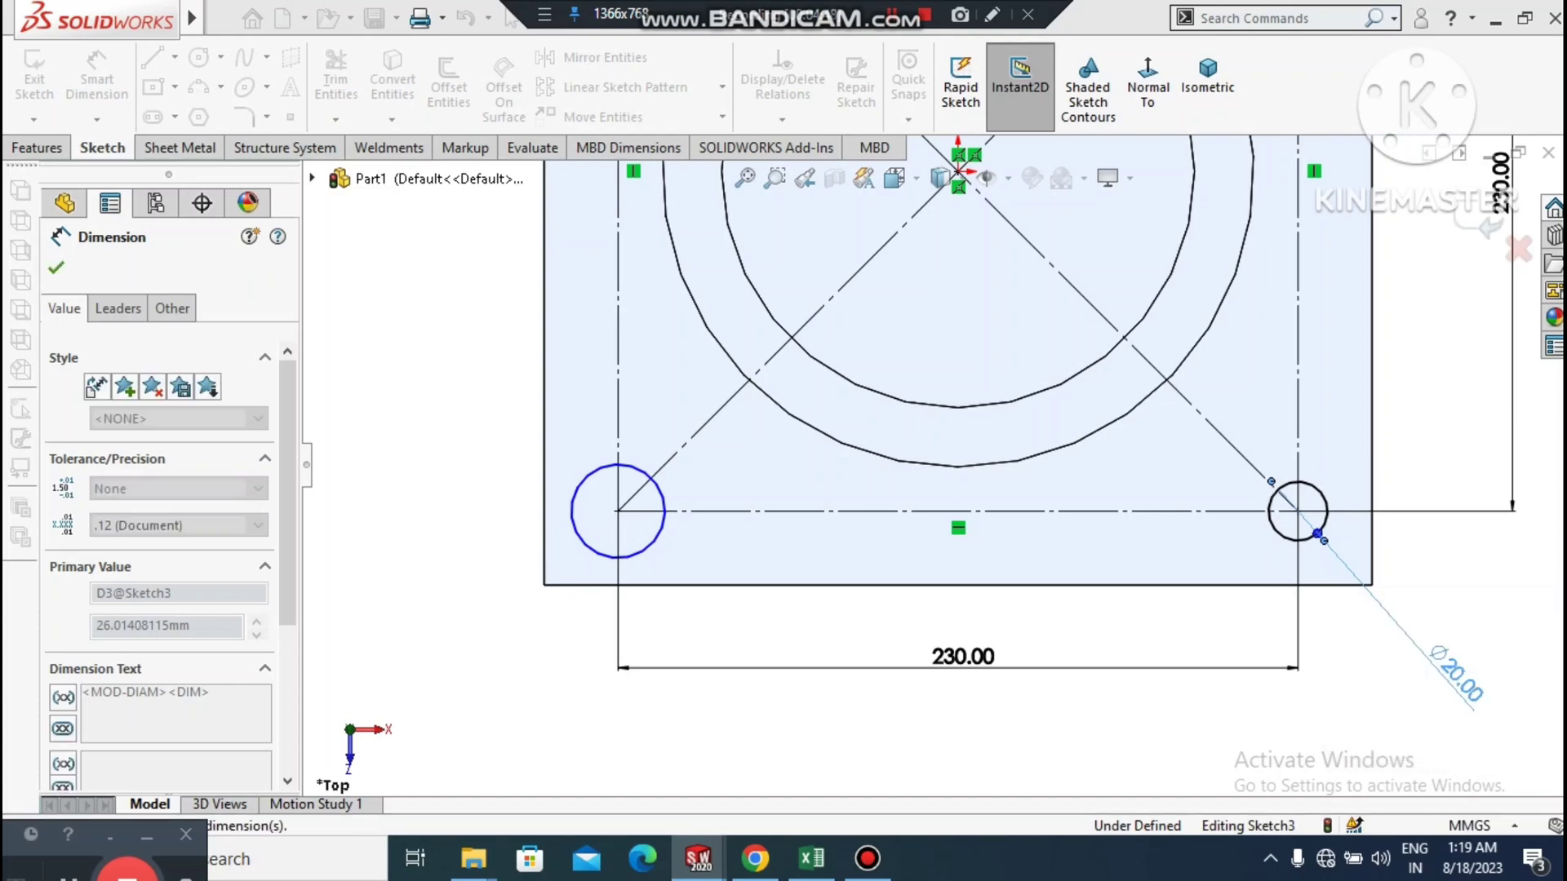
left_click(1339, 689)
- Apply an Equal relation to all four corner circles of the construction square
key("z")
key("z")
key("z")
key("z")
key("z")
key("z")
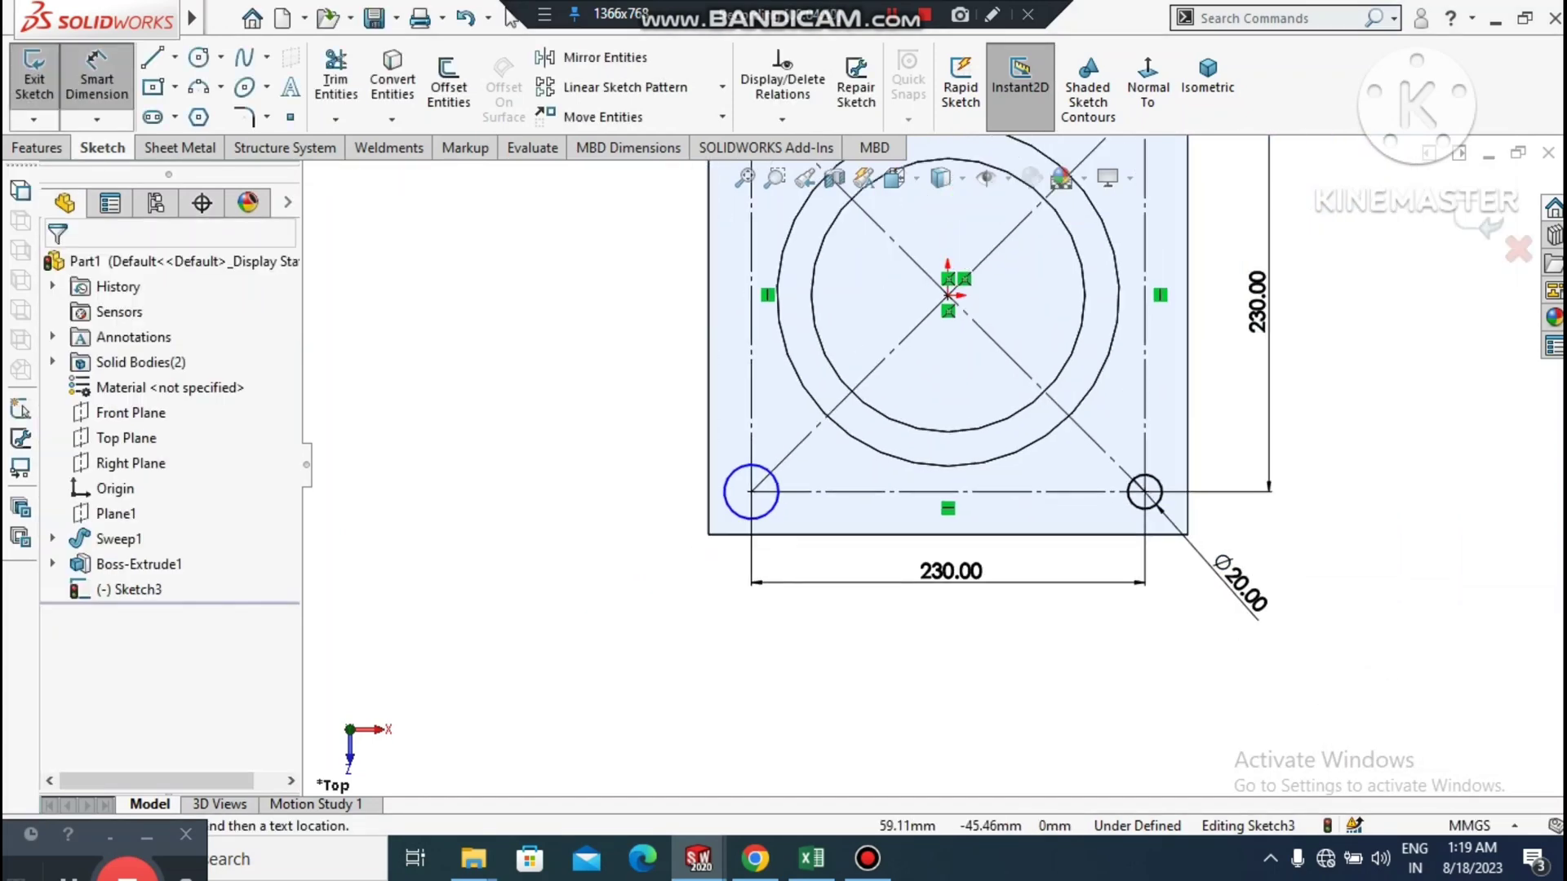
scroll(1008, 320, "down", 1)
scroll(975, 310, "up", 1)
scroll(974, 290, "down", 2)
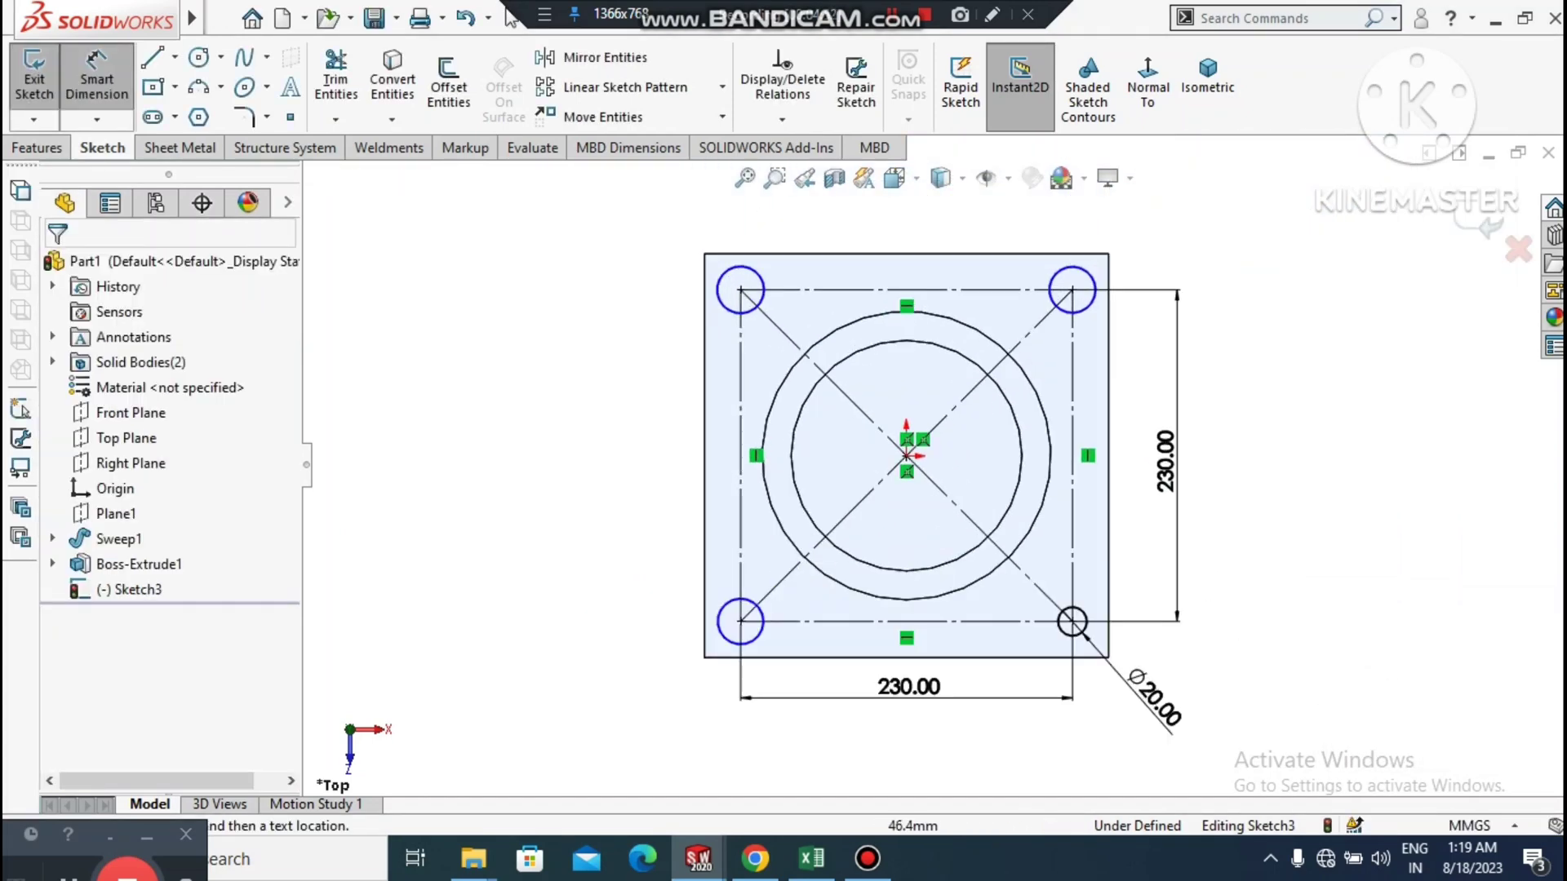
left_click(96, 79)
left_click(1307, 552)
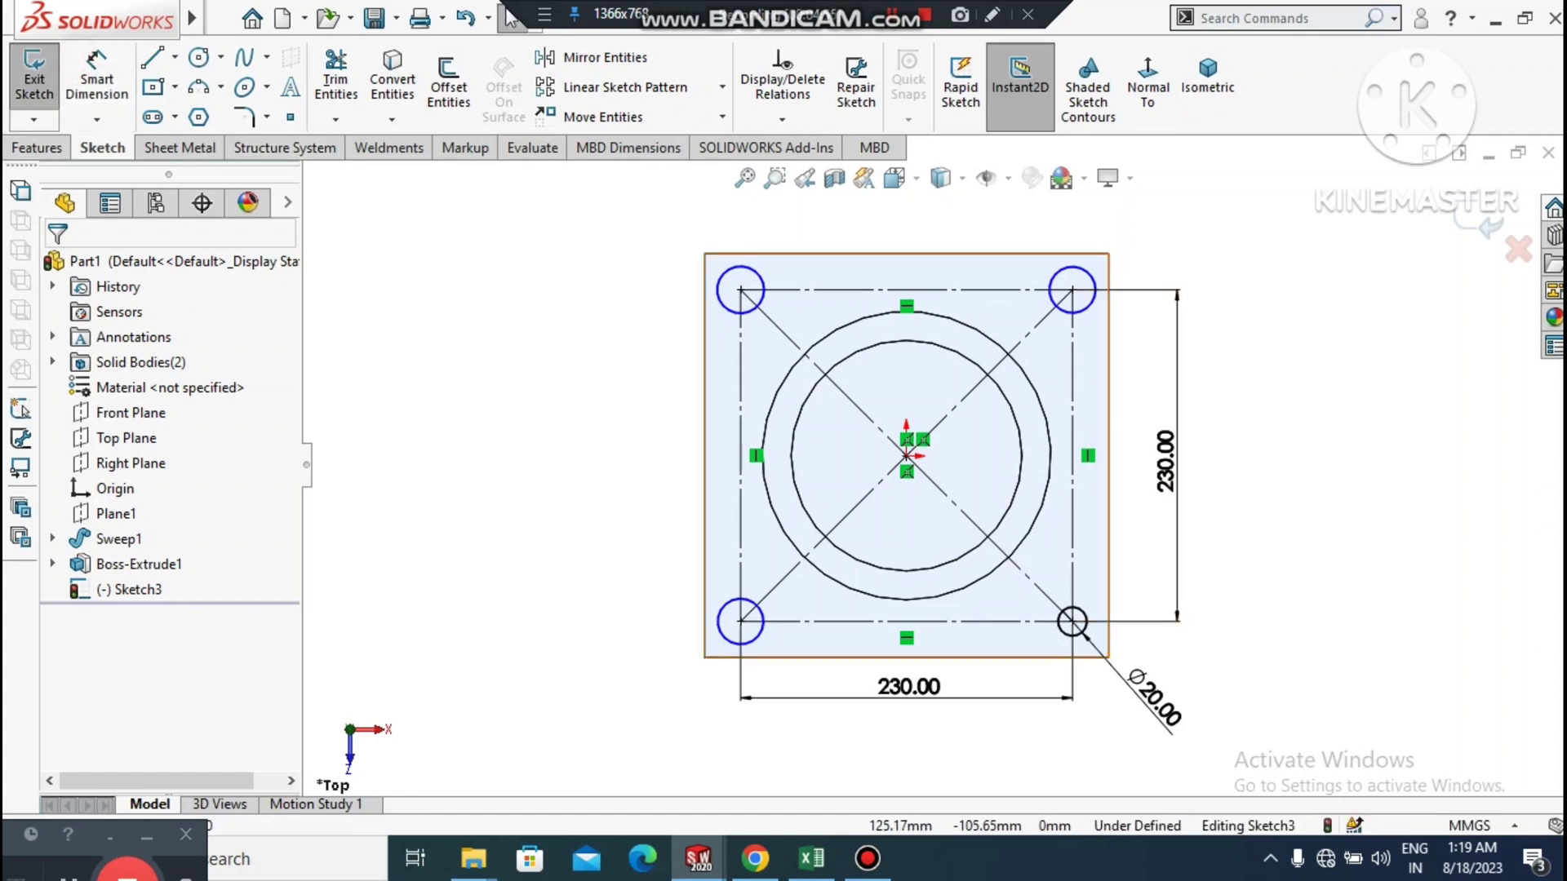
left_click(1079, 611)
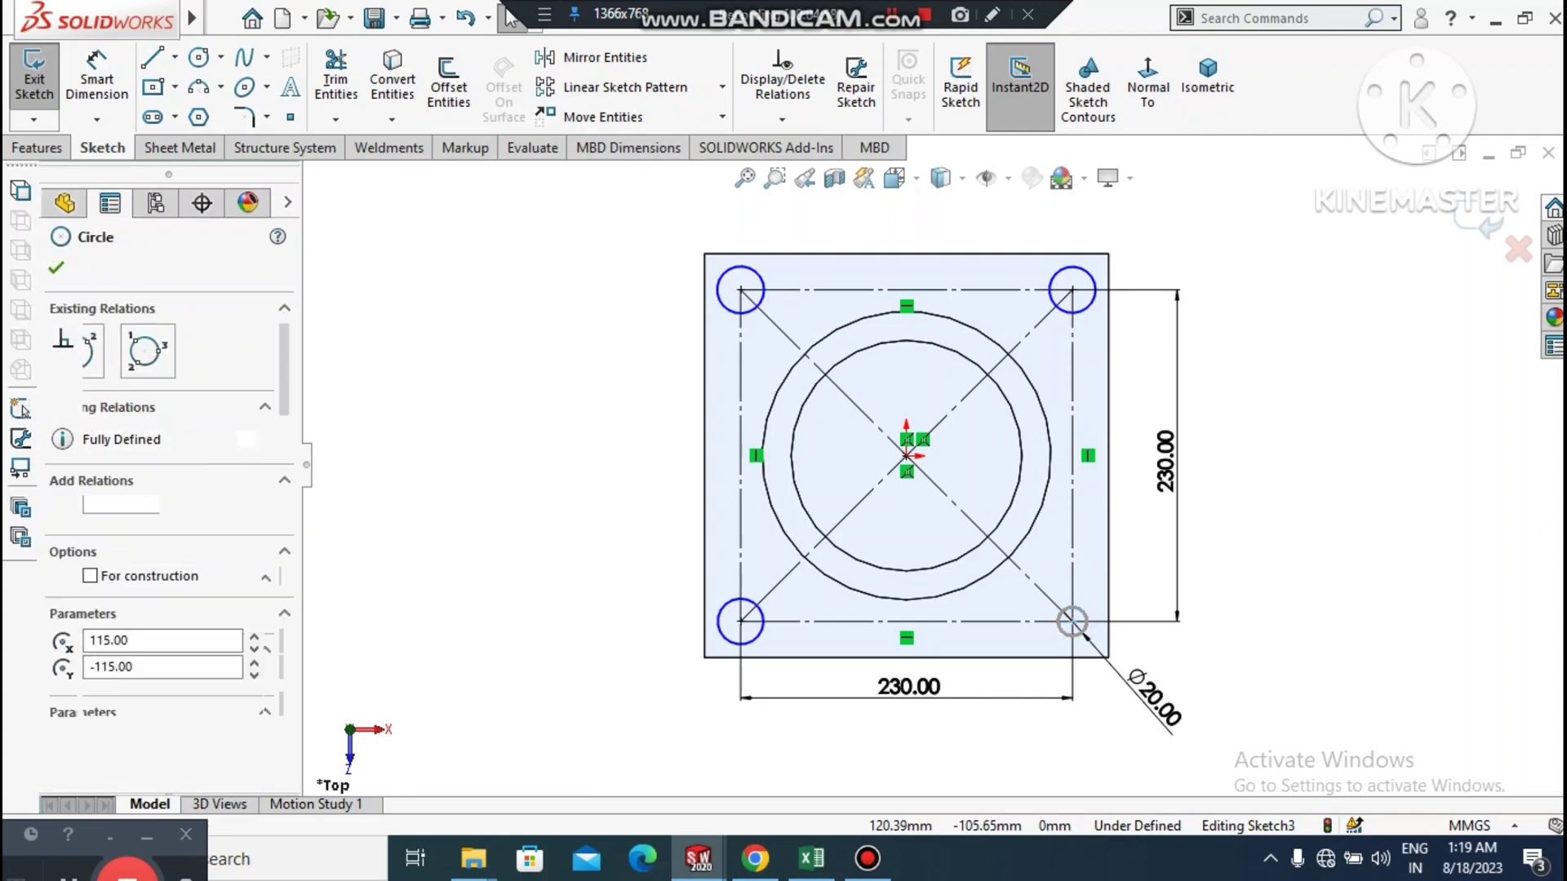
left_click(1091, 276, "ctrl")
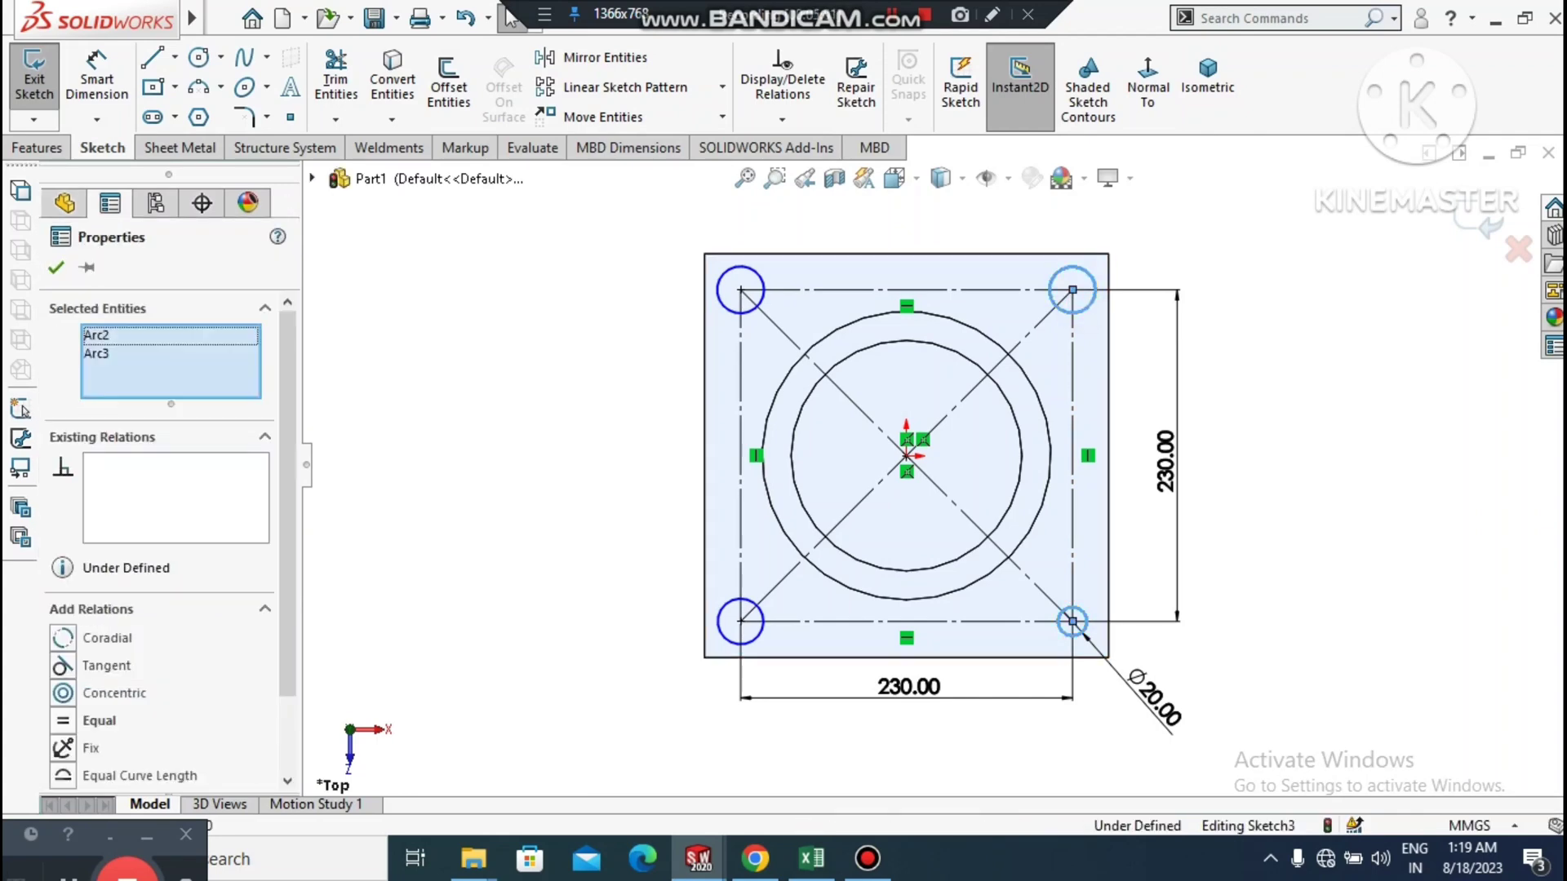
left_click(728, 278, "ctrl")
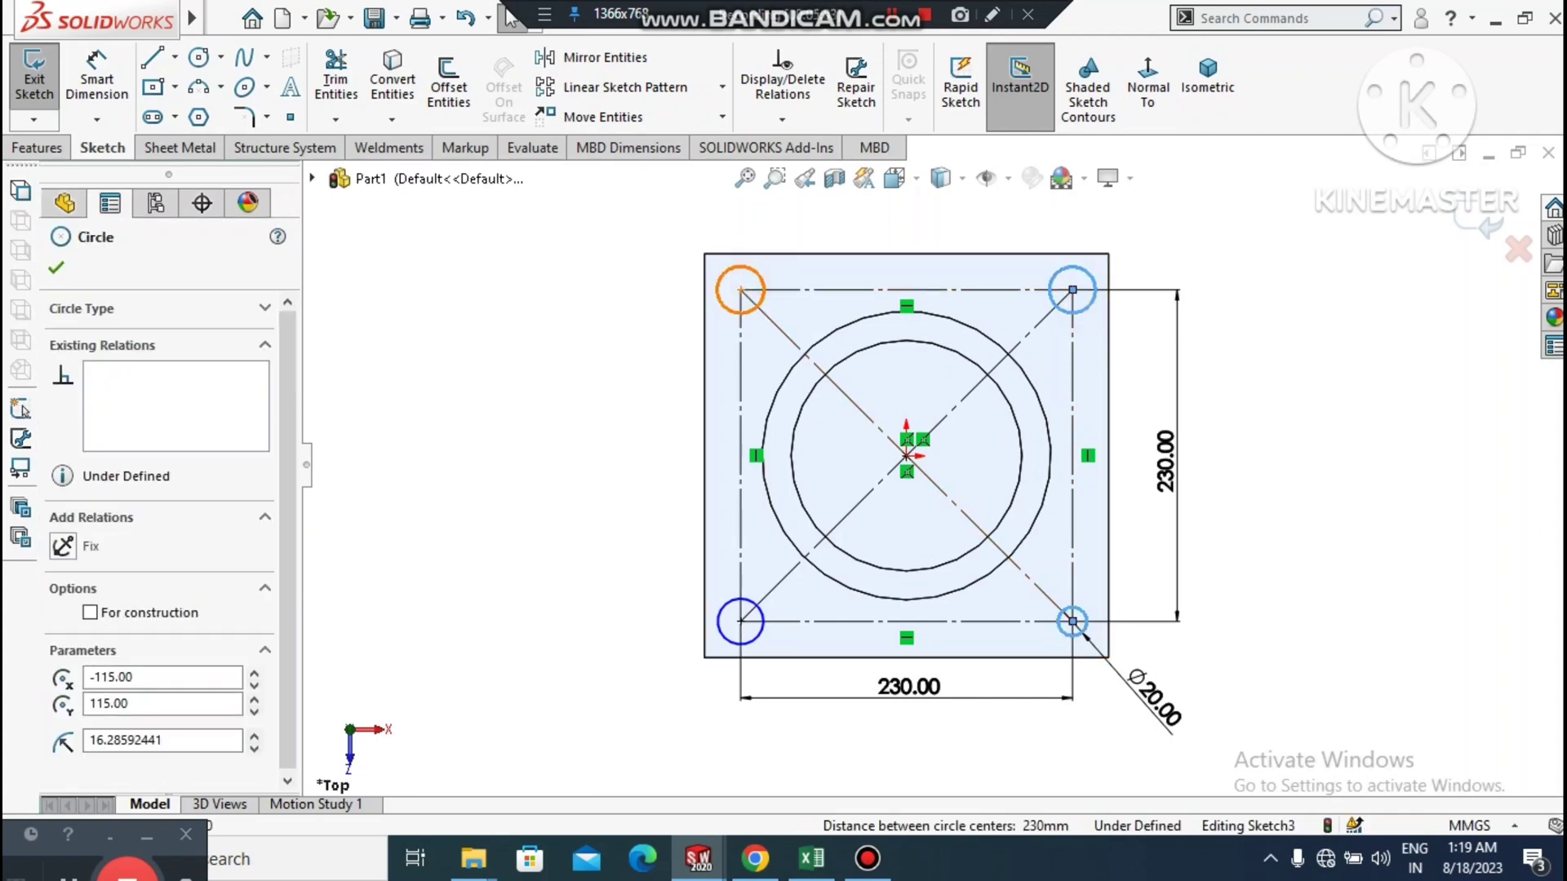
left_click(722, 603, "ctrl")
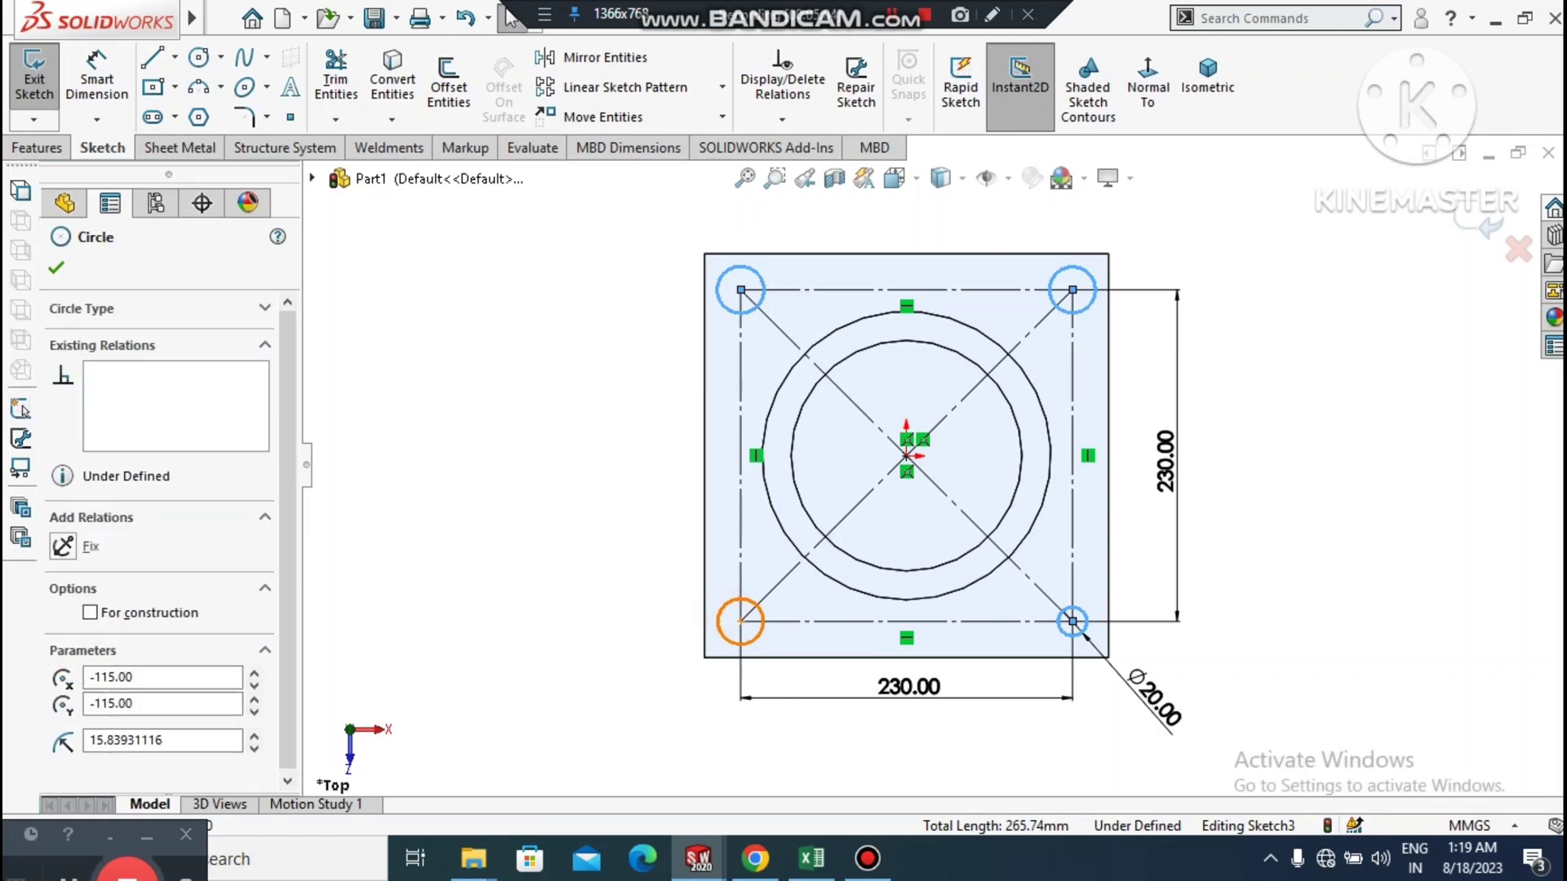
left_click(63, 699)
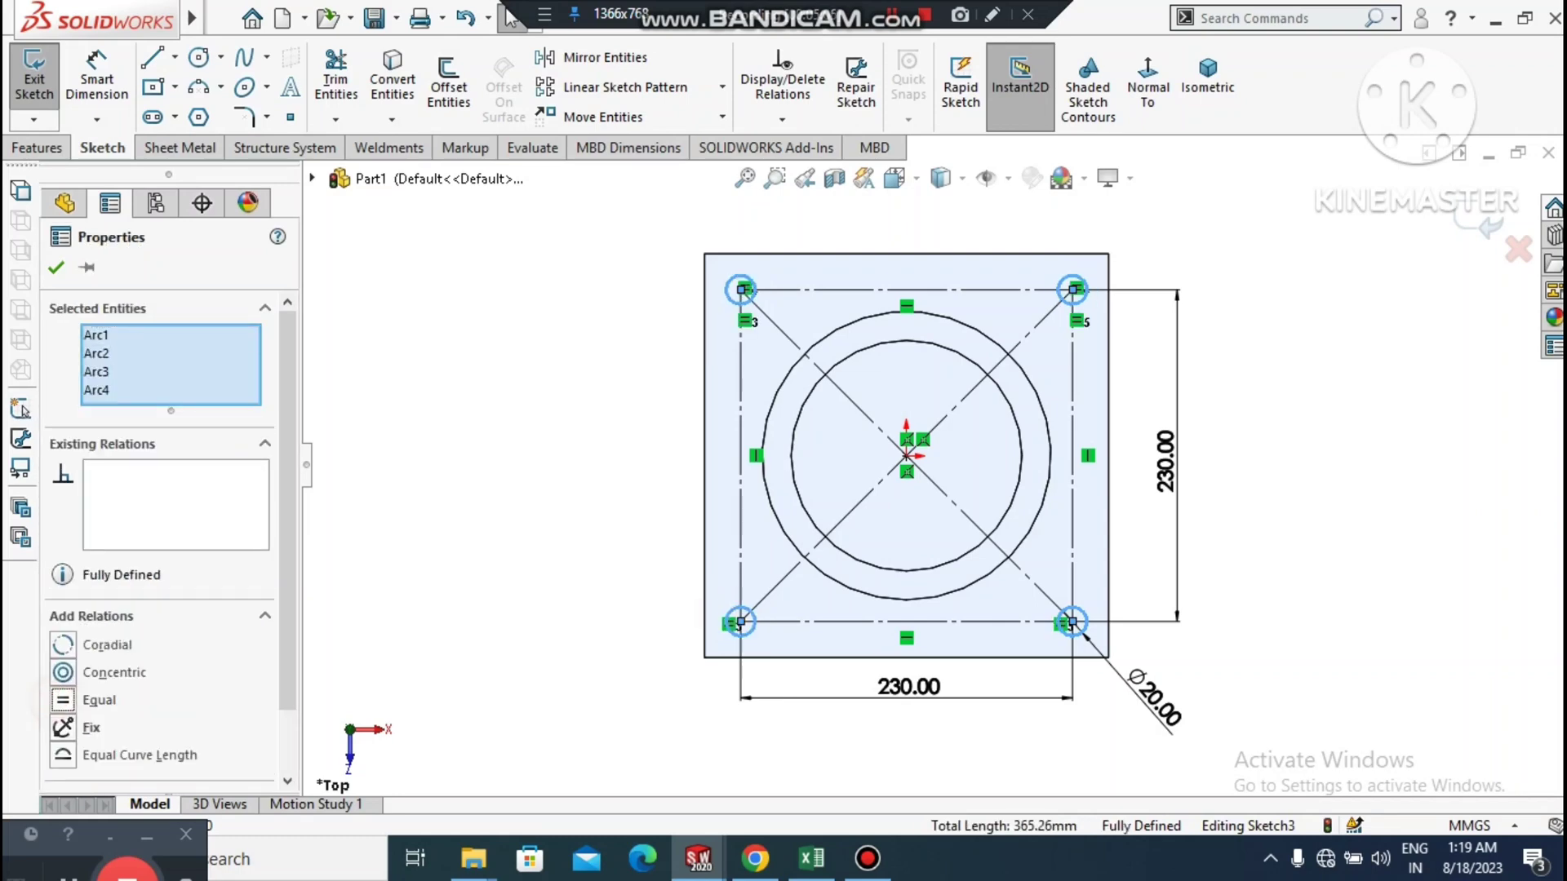
left_click(442, 556)
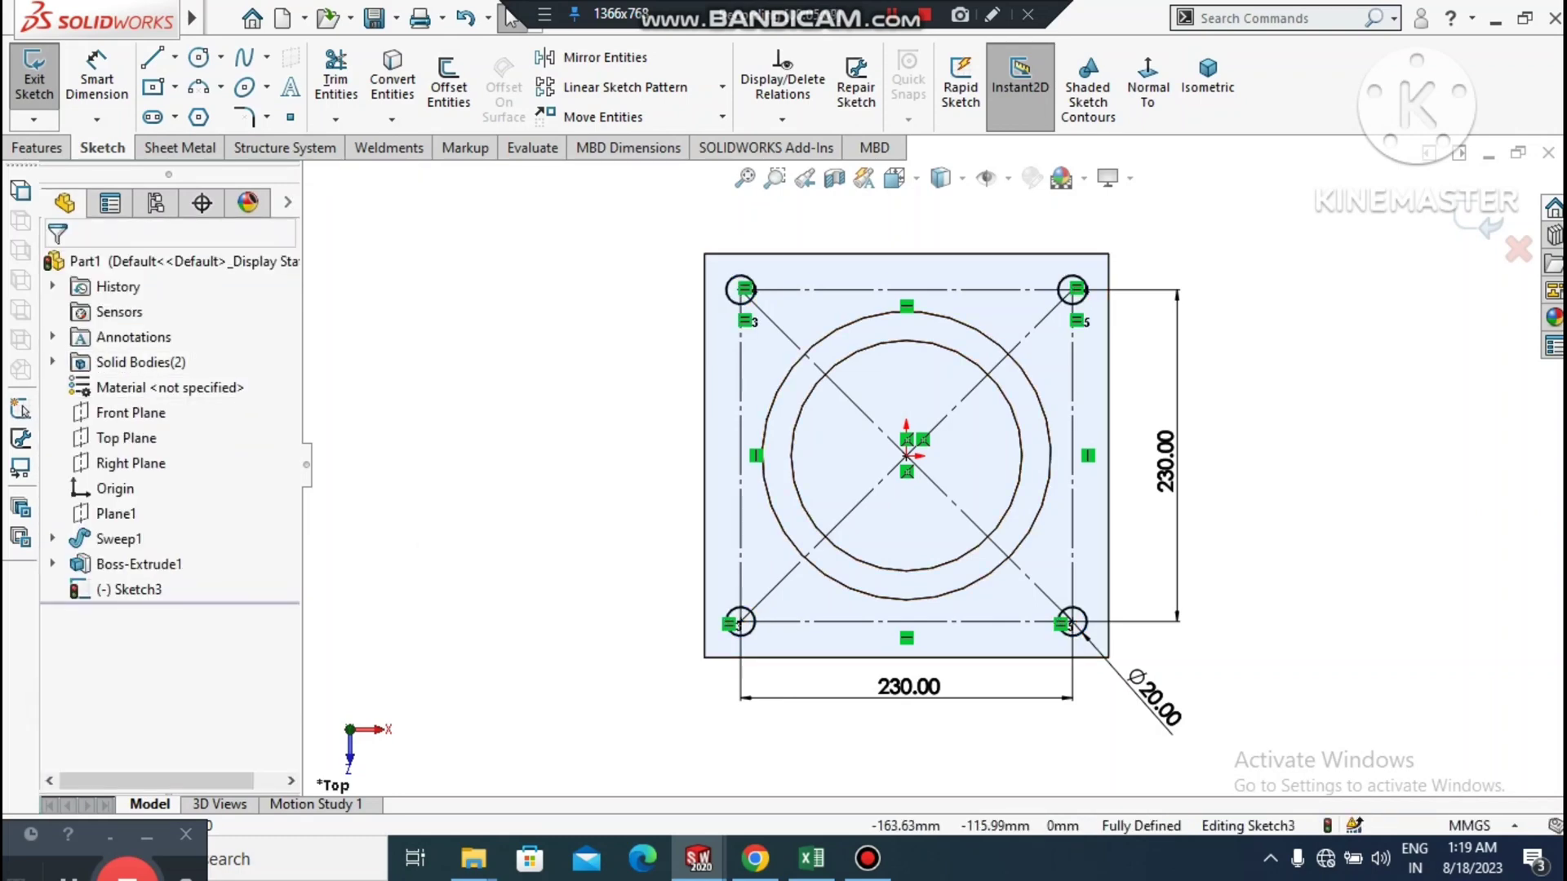
- Cut the four corner circles through the base plate with a 20 mm blind Extruded Cut
left_click(36, 148)
mouse_move(606, 400)
middle_mouse_down()
mouse_move(607, 354)
mouse_move(645, 302)
mouse_move(605, 321)
middle_mouse_up()
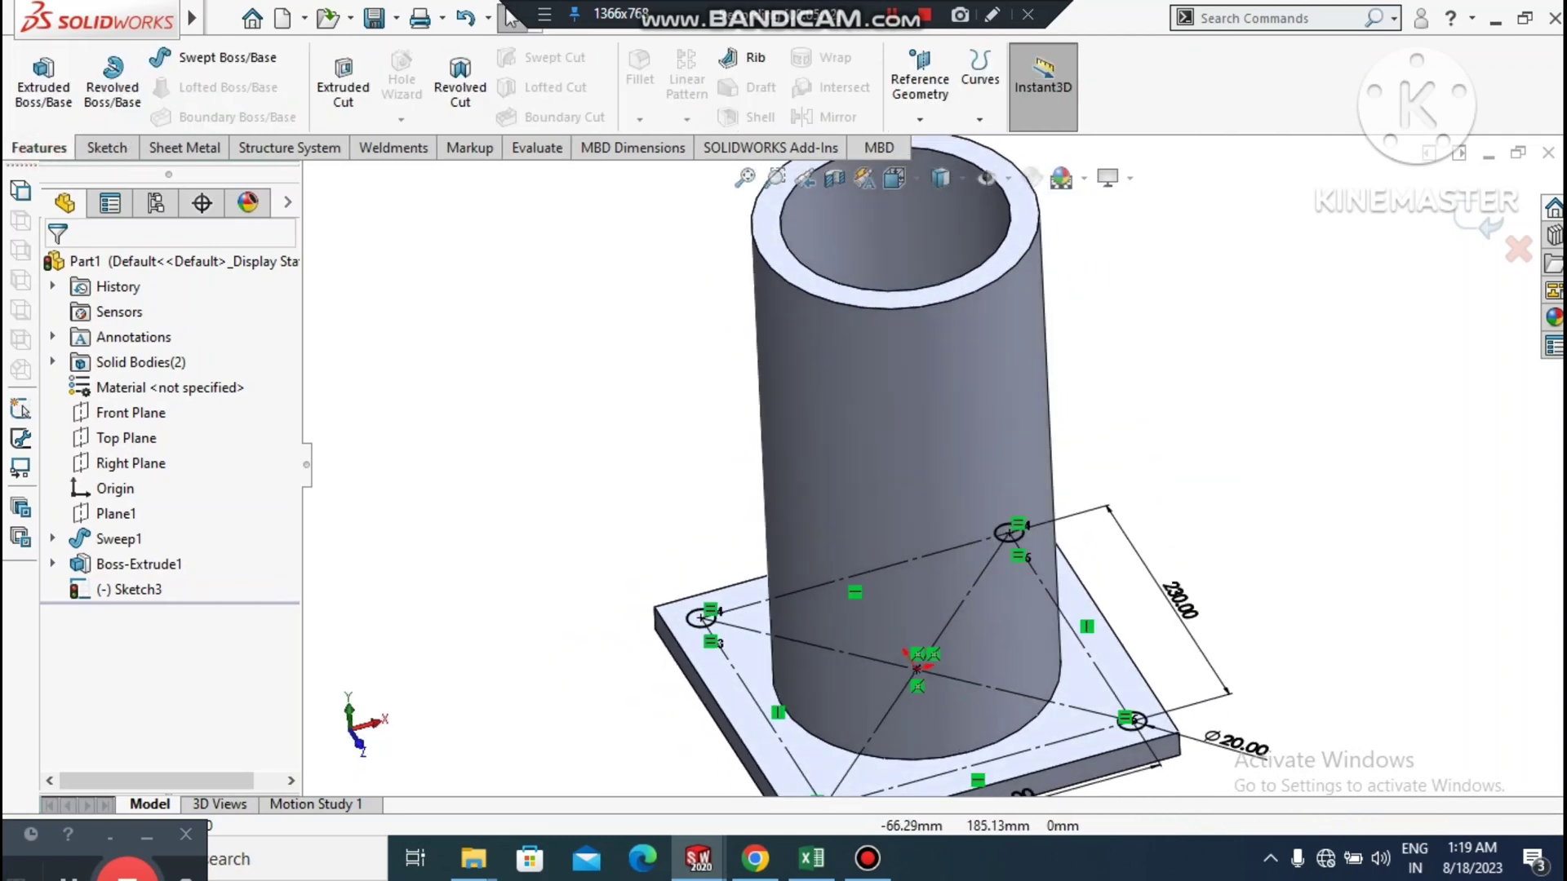
scroll(939, 466, "up", 2)
scroll(939, 669, "down", 4)
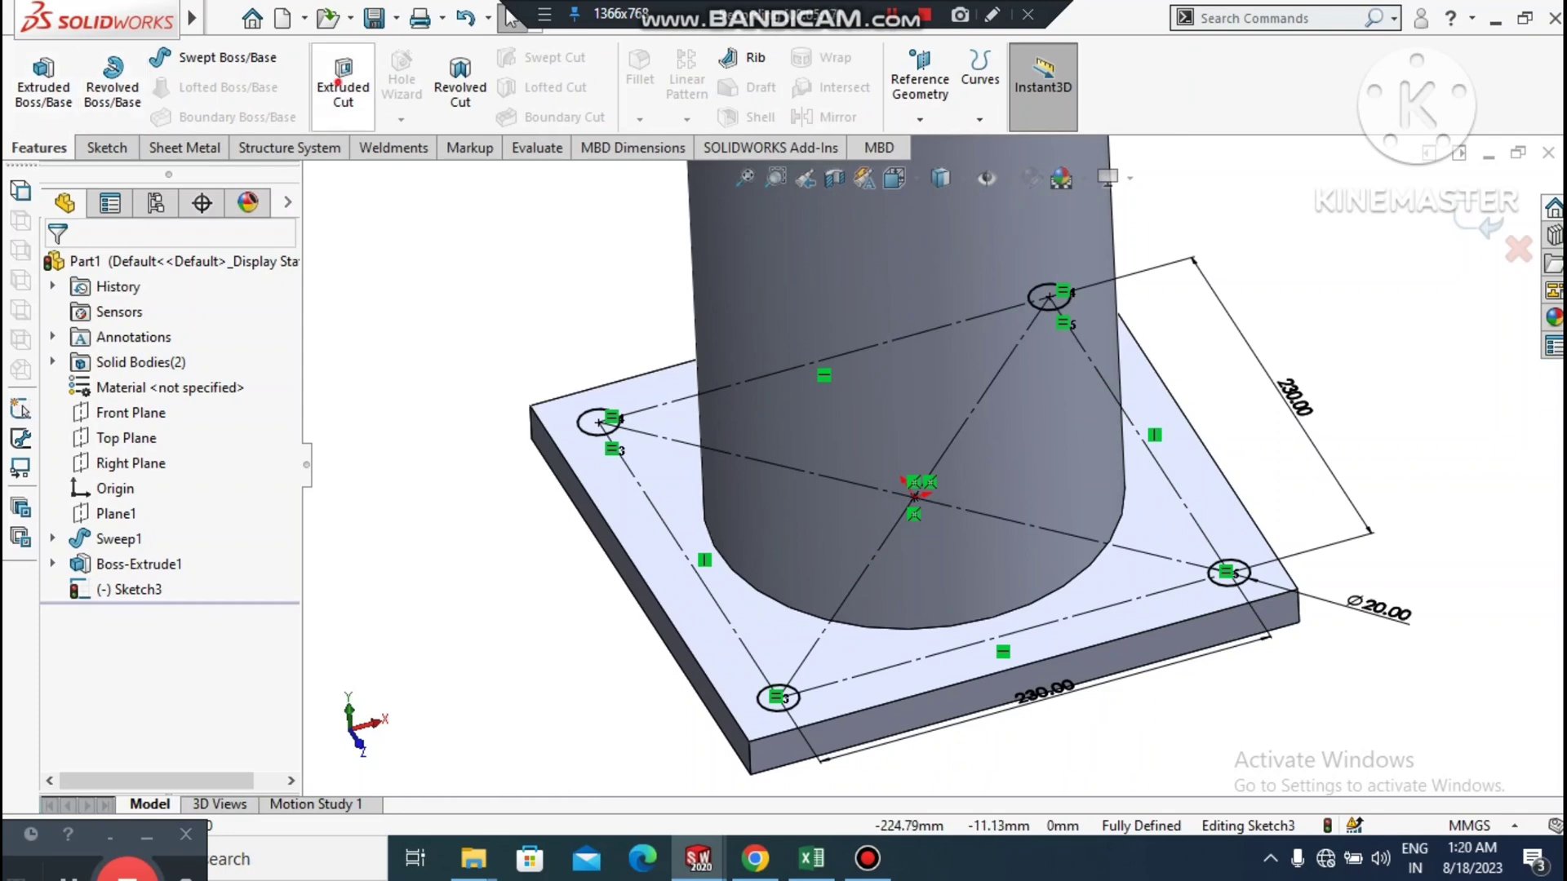
left_click(342, 90)
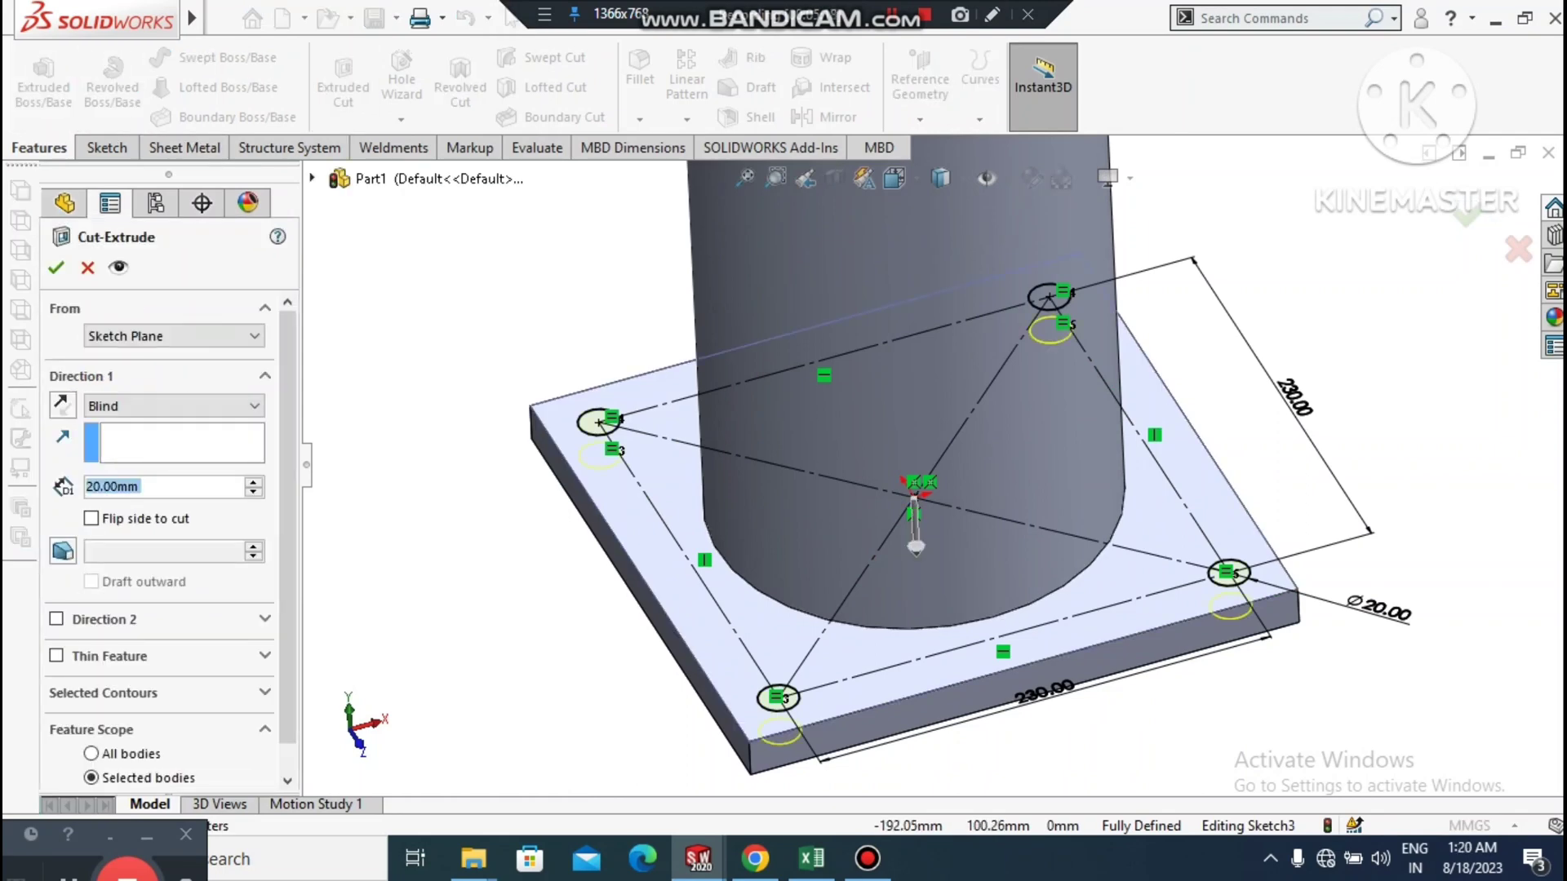
left_click(56, 267)
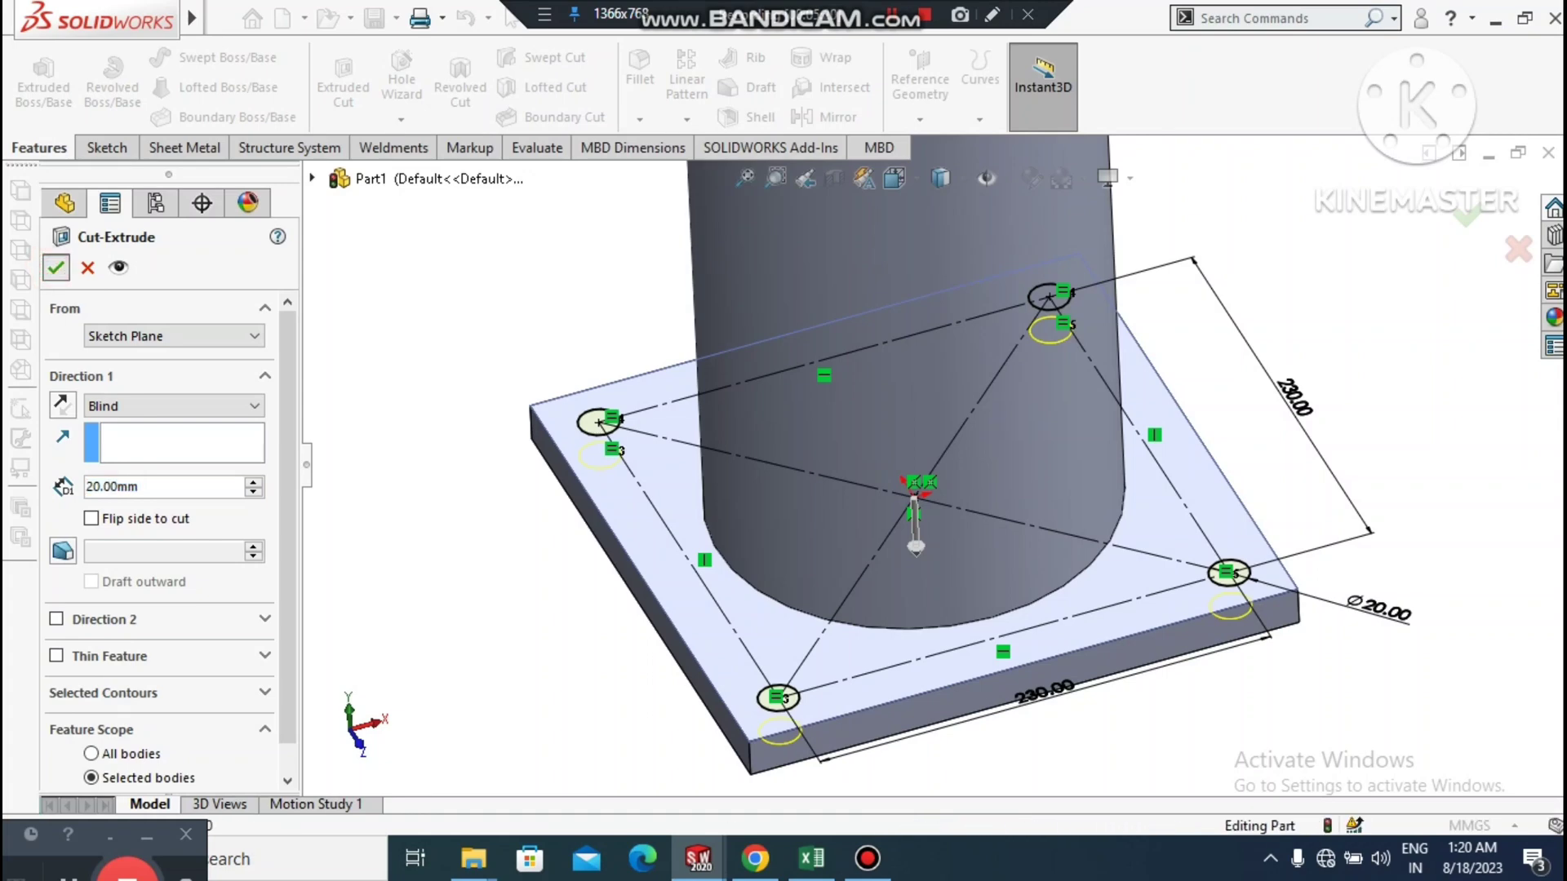
left_click(396, 519)
- Apply a yellow colour appearance to the swept pipe feature
scroll(934, 465, "up", 2)
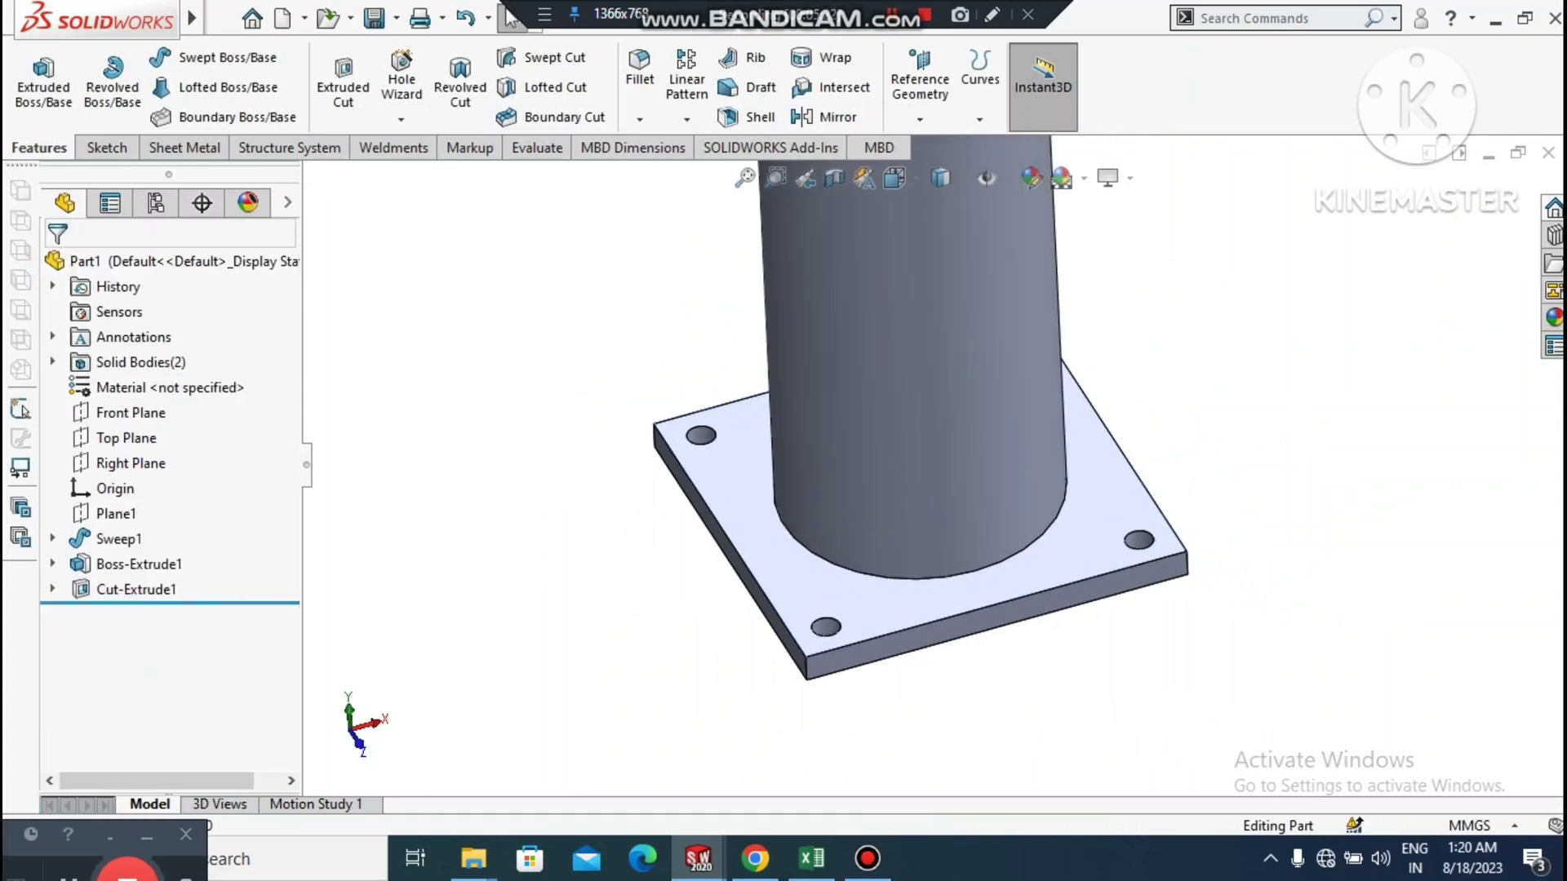
scroll(934, 465, "up", 1)
middle_click_drag(1049, 572, 1131, 612)
right_click(907, 299)
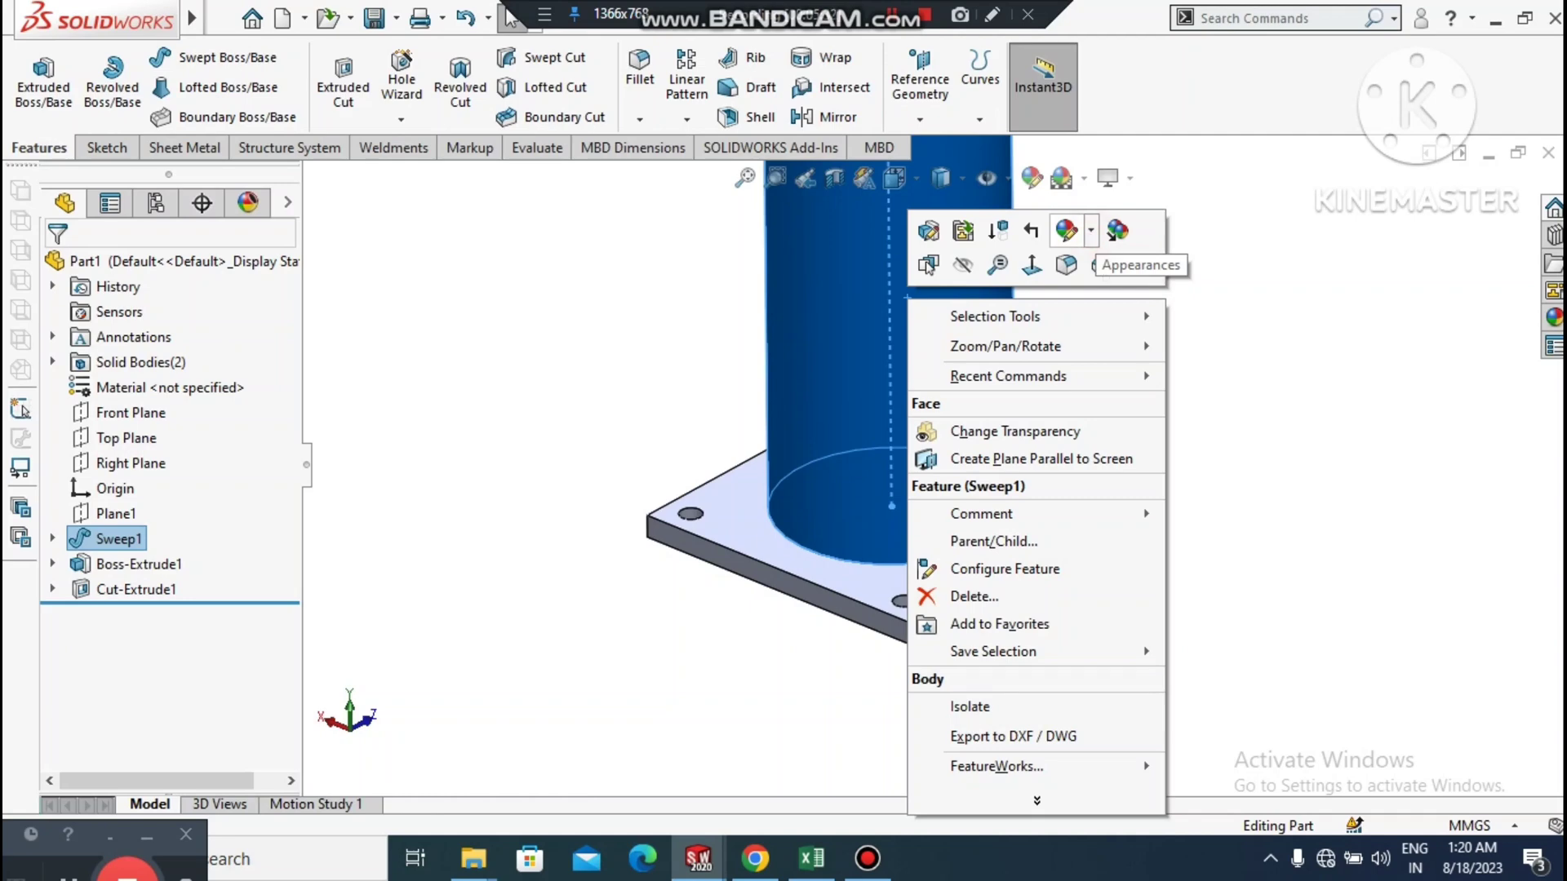
left_click(1067, 230)
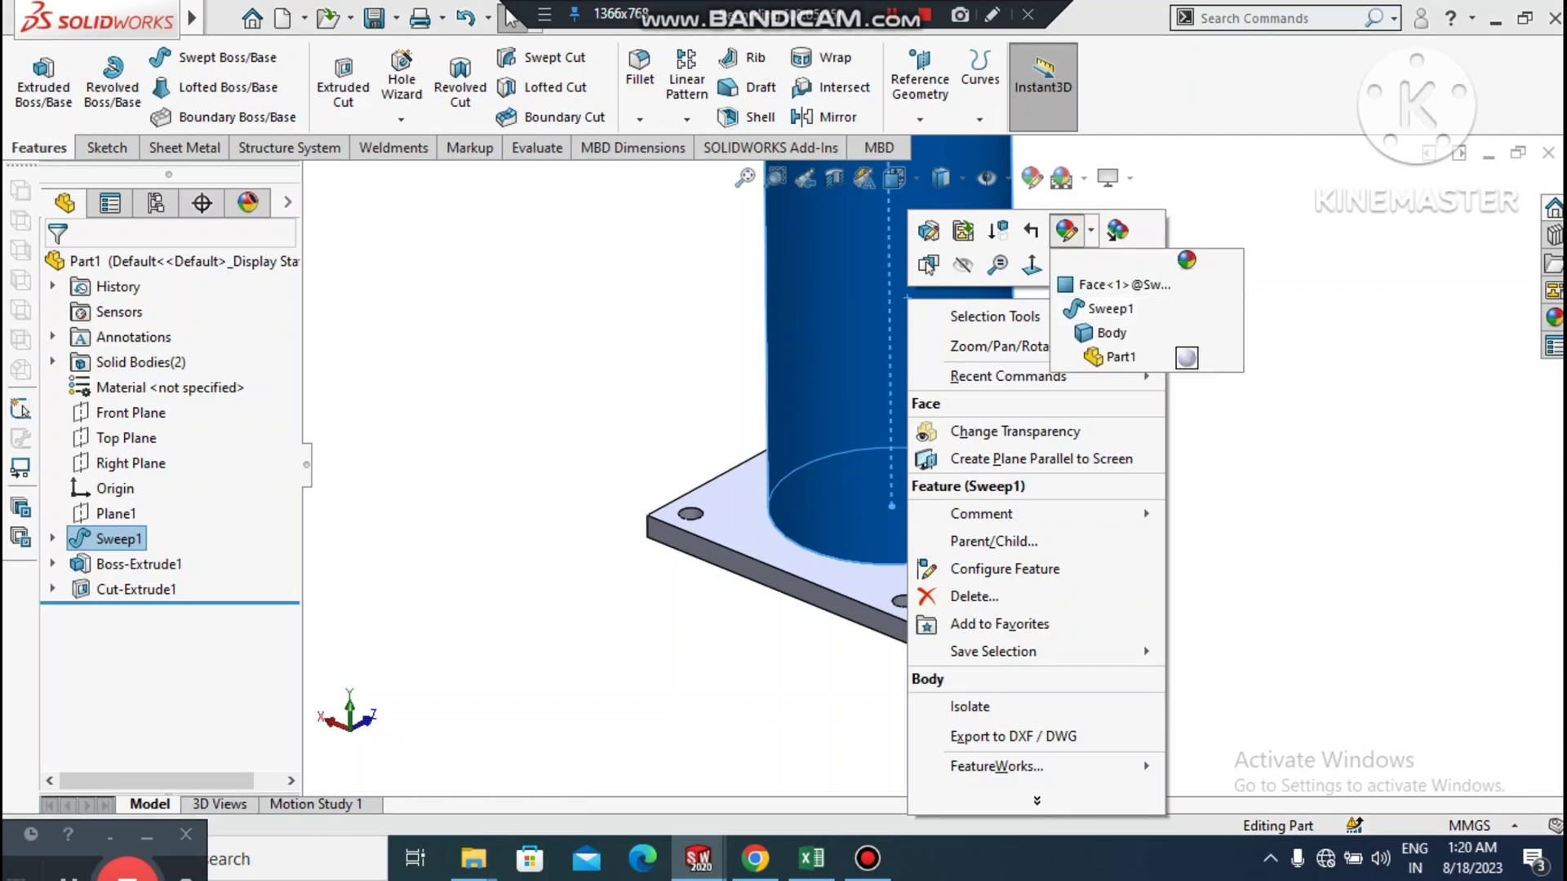
left_click(1104, 311)
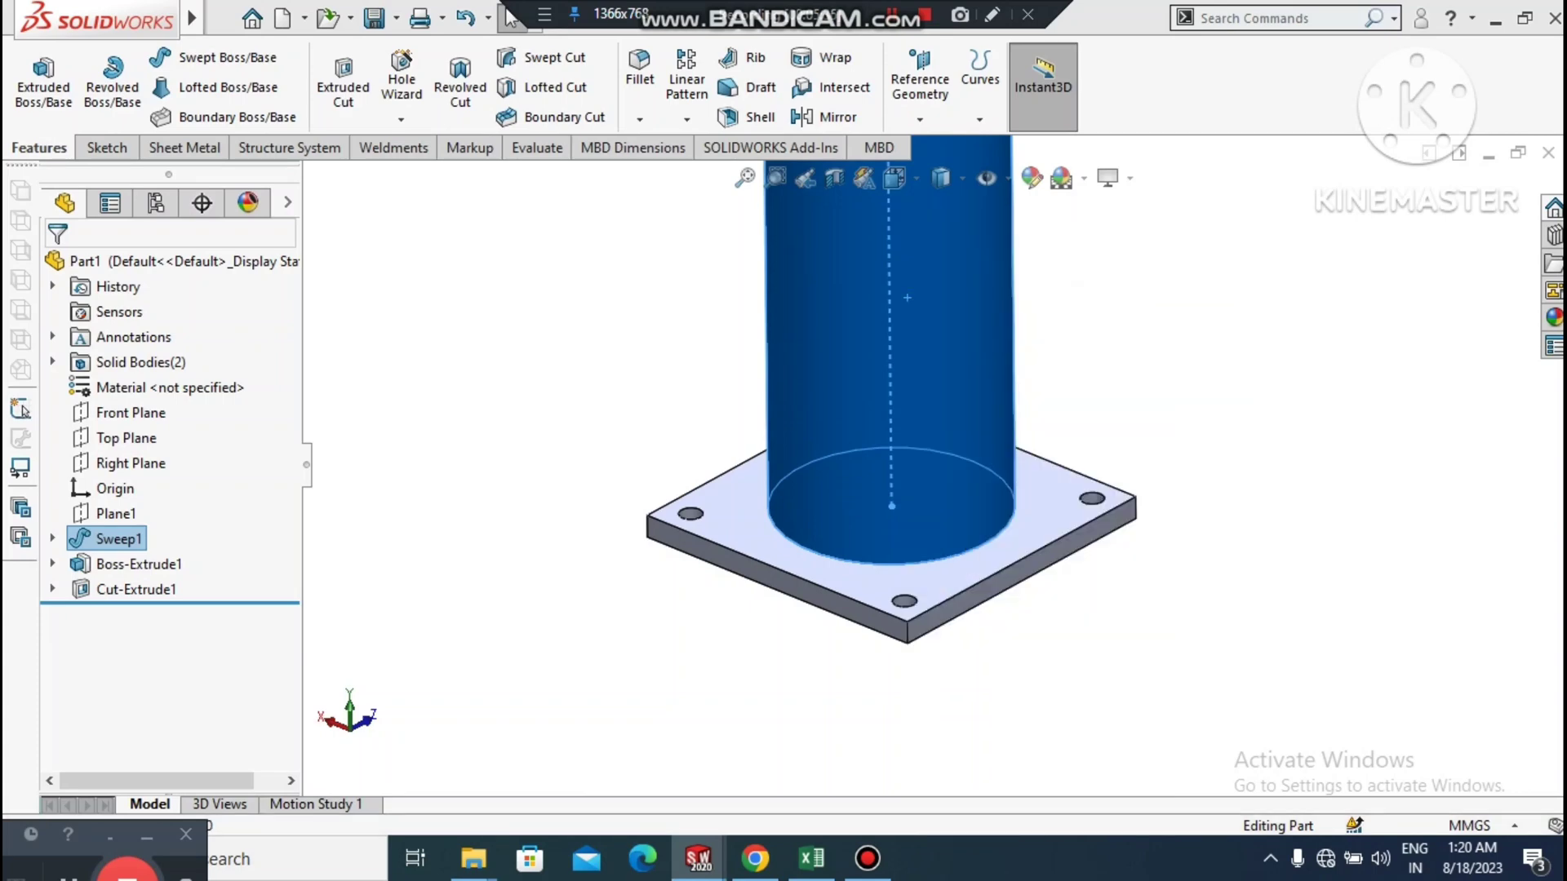
key("Escape")
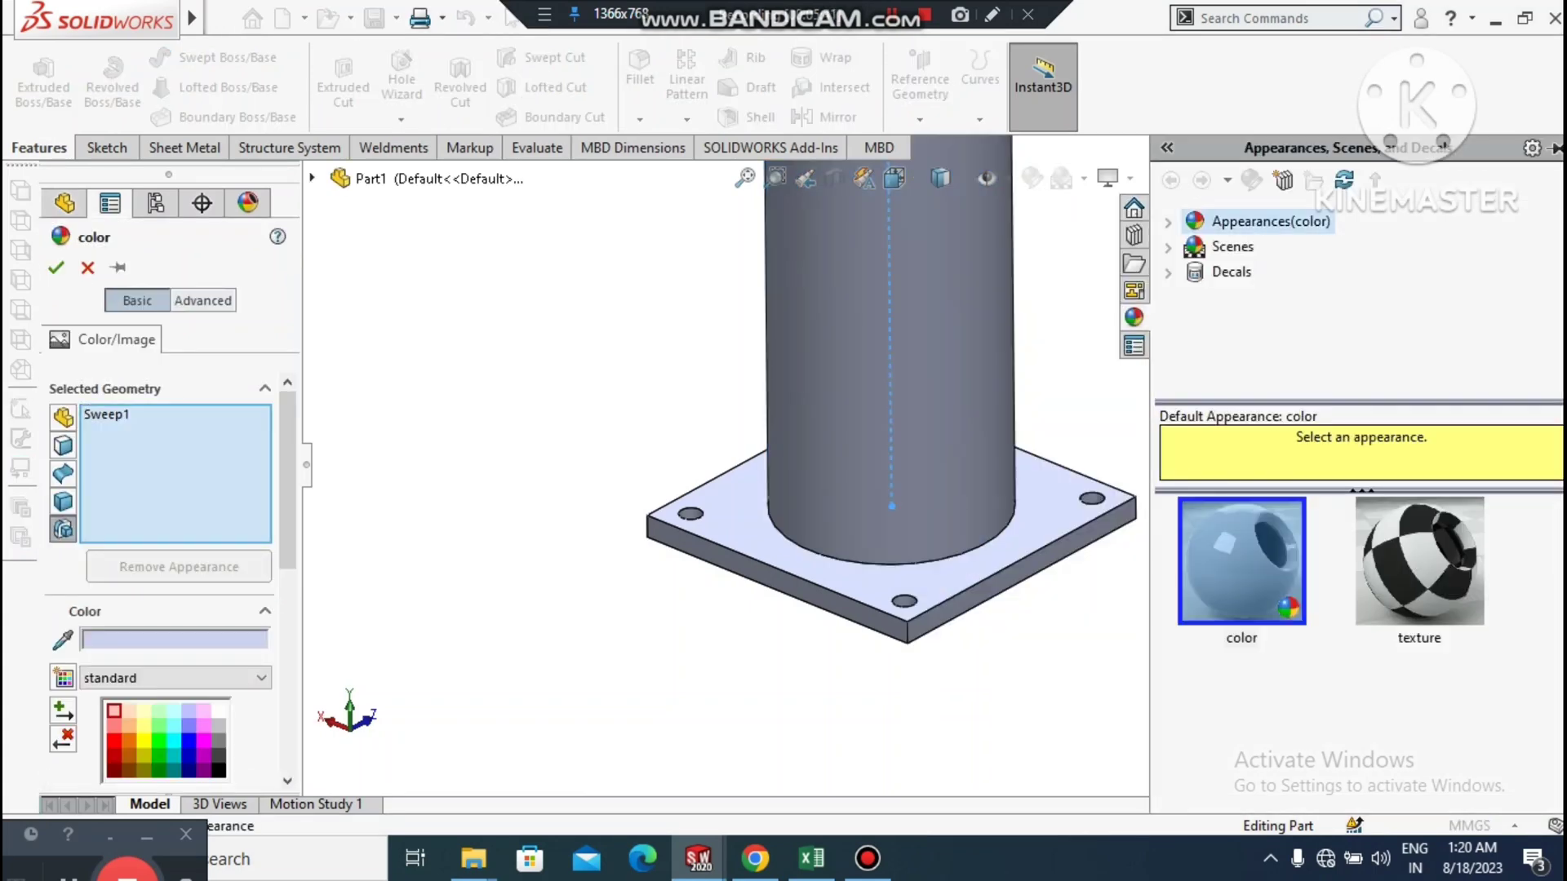
left_click(144, 726)
left_click(129, 740)
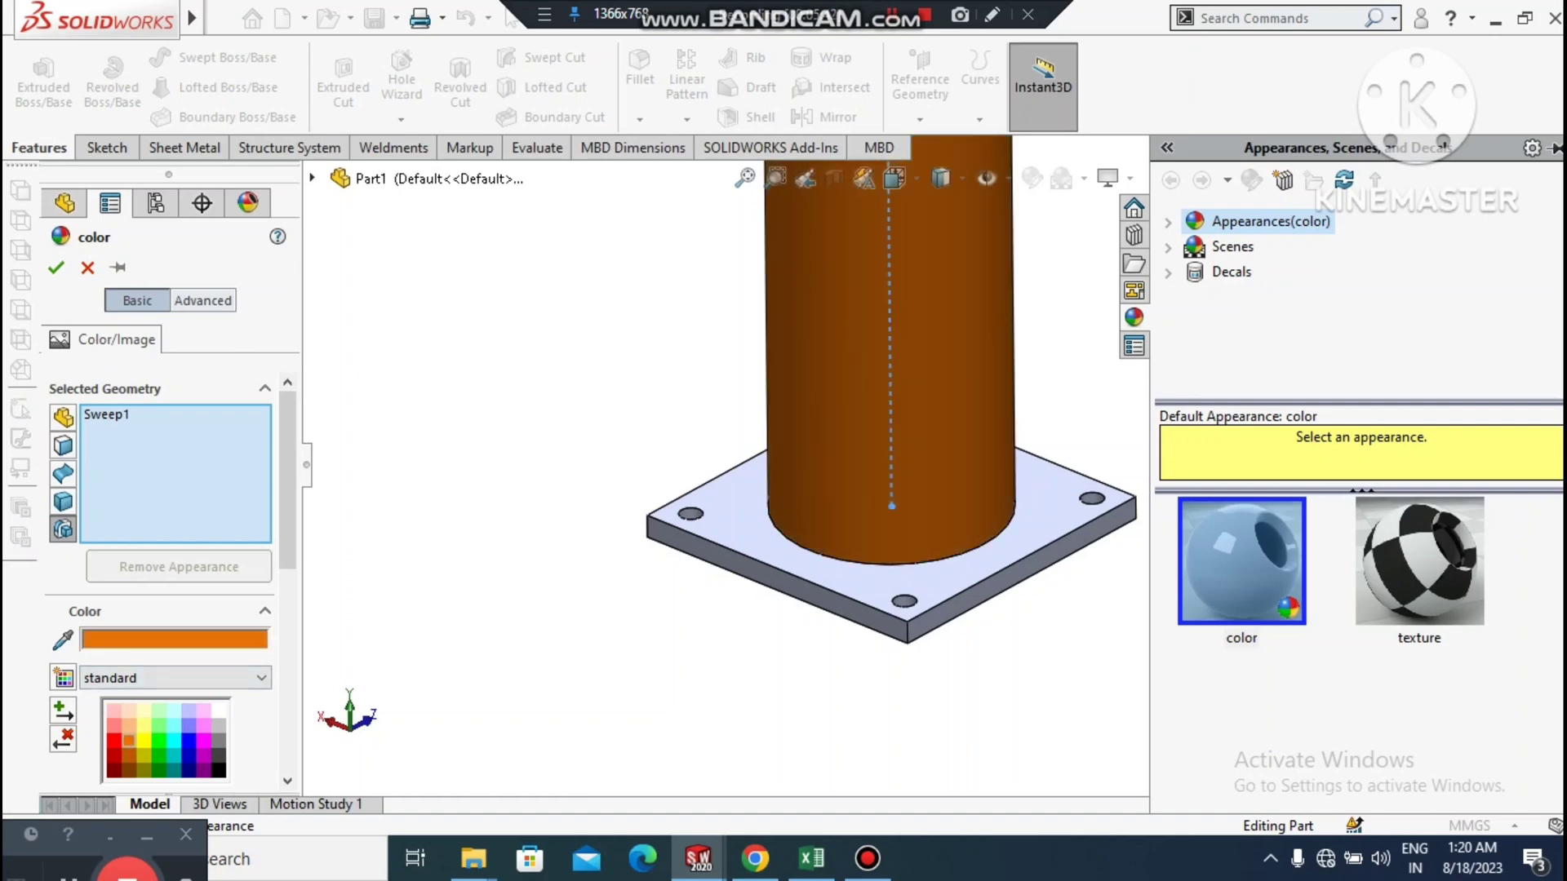
left_click(144, 740)
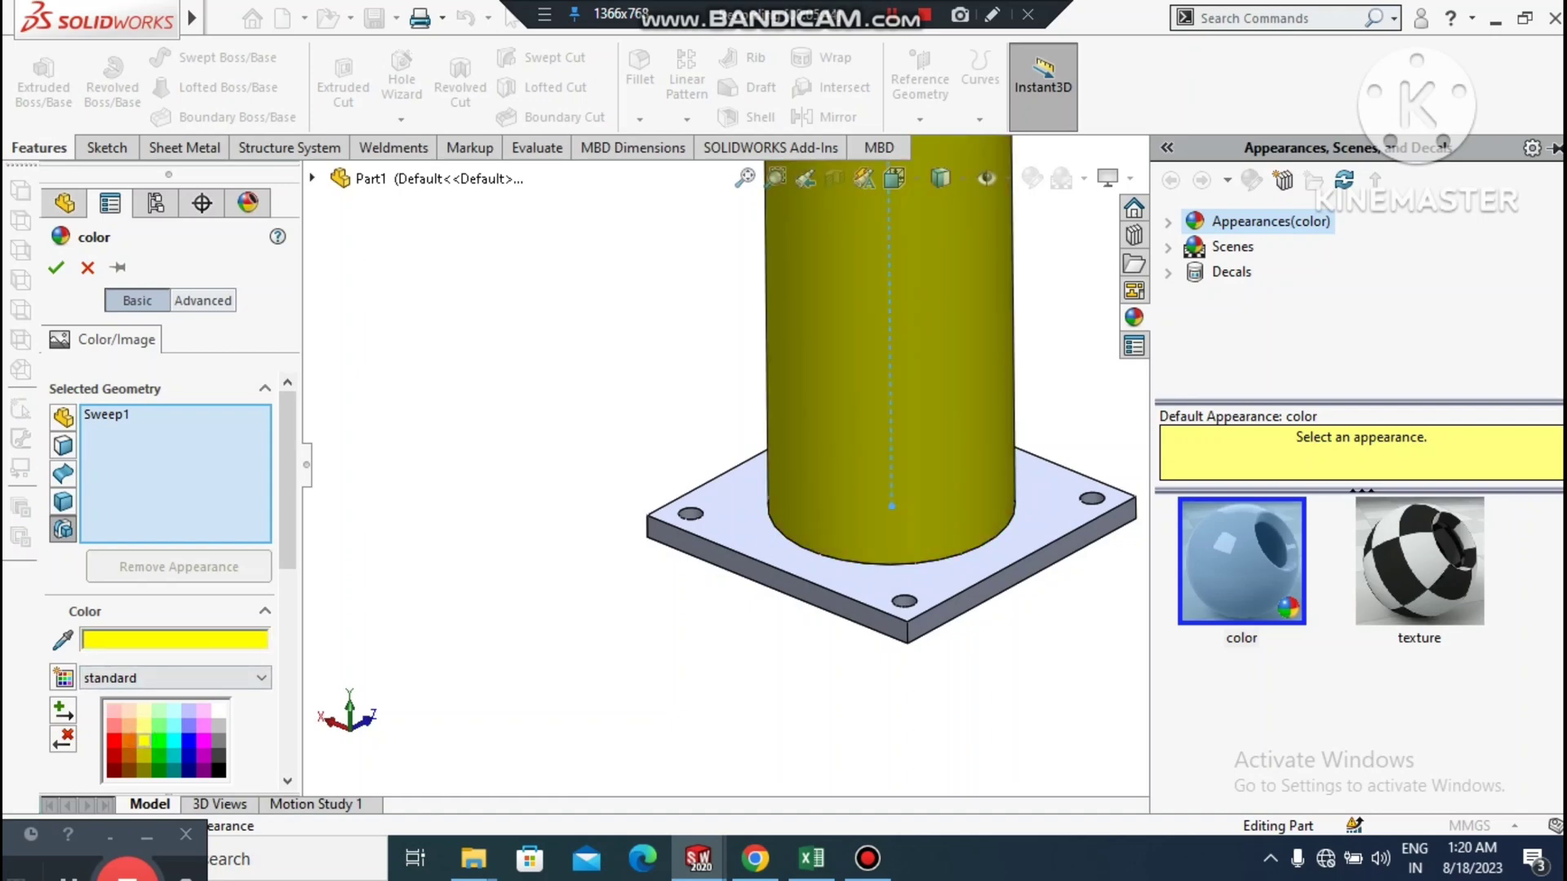
left_click(55, 268)
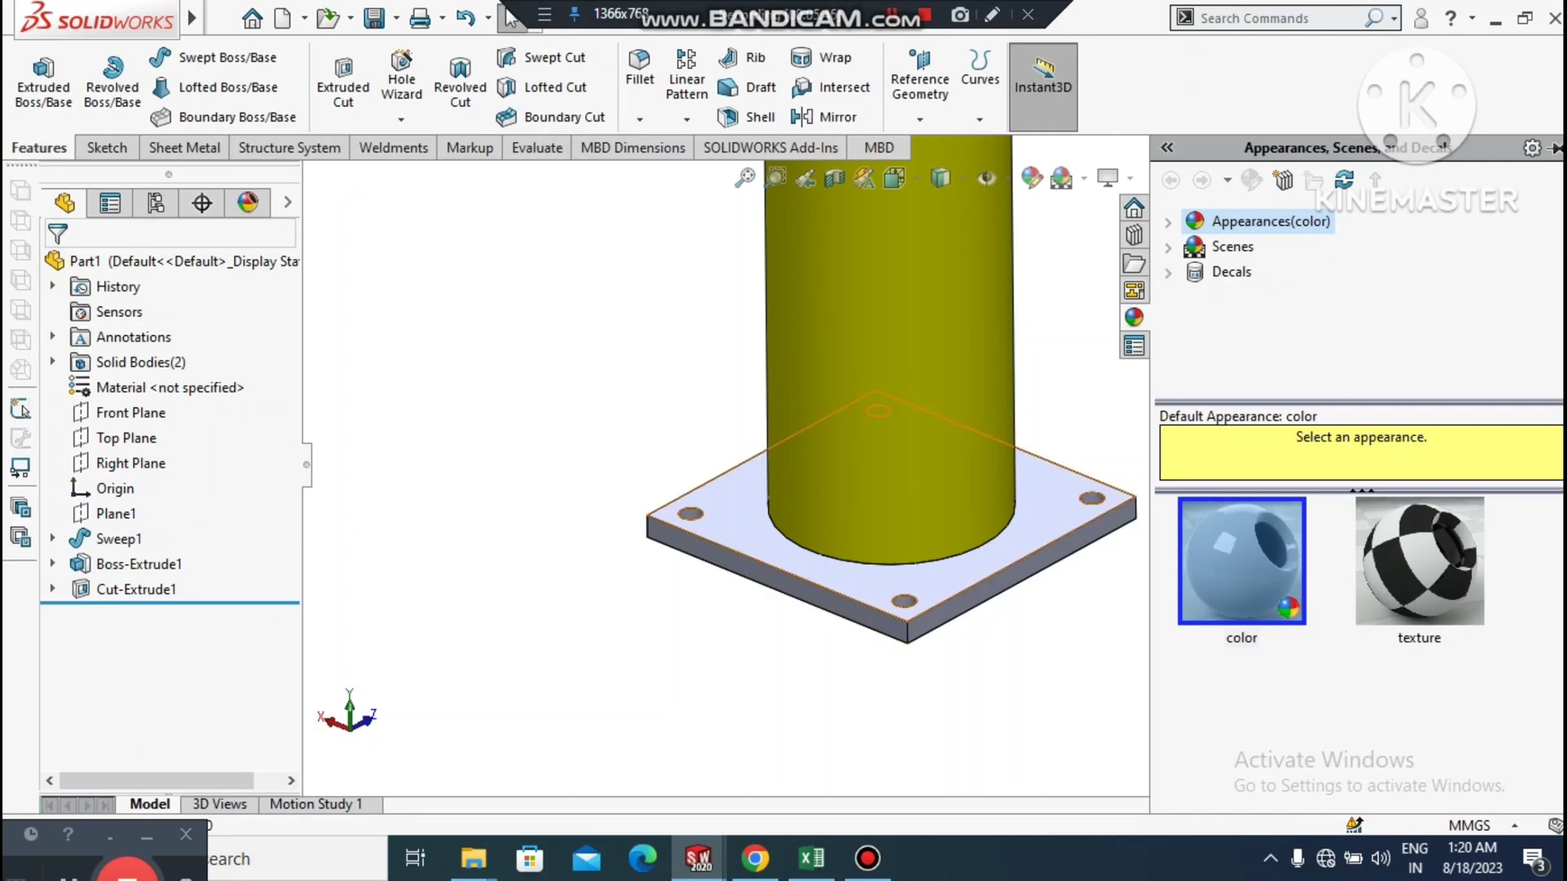
- Apply a dark grey colour appearance to the extruded base plate and its corner hole cut
right_click(735, 510)
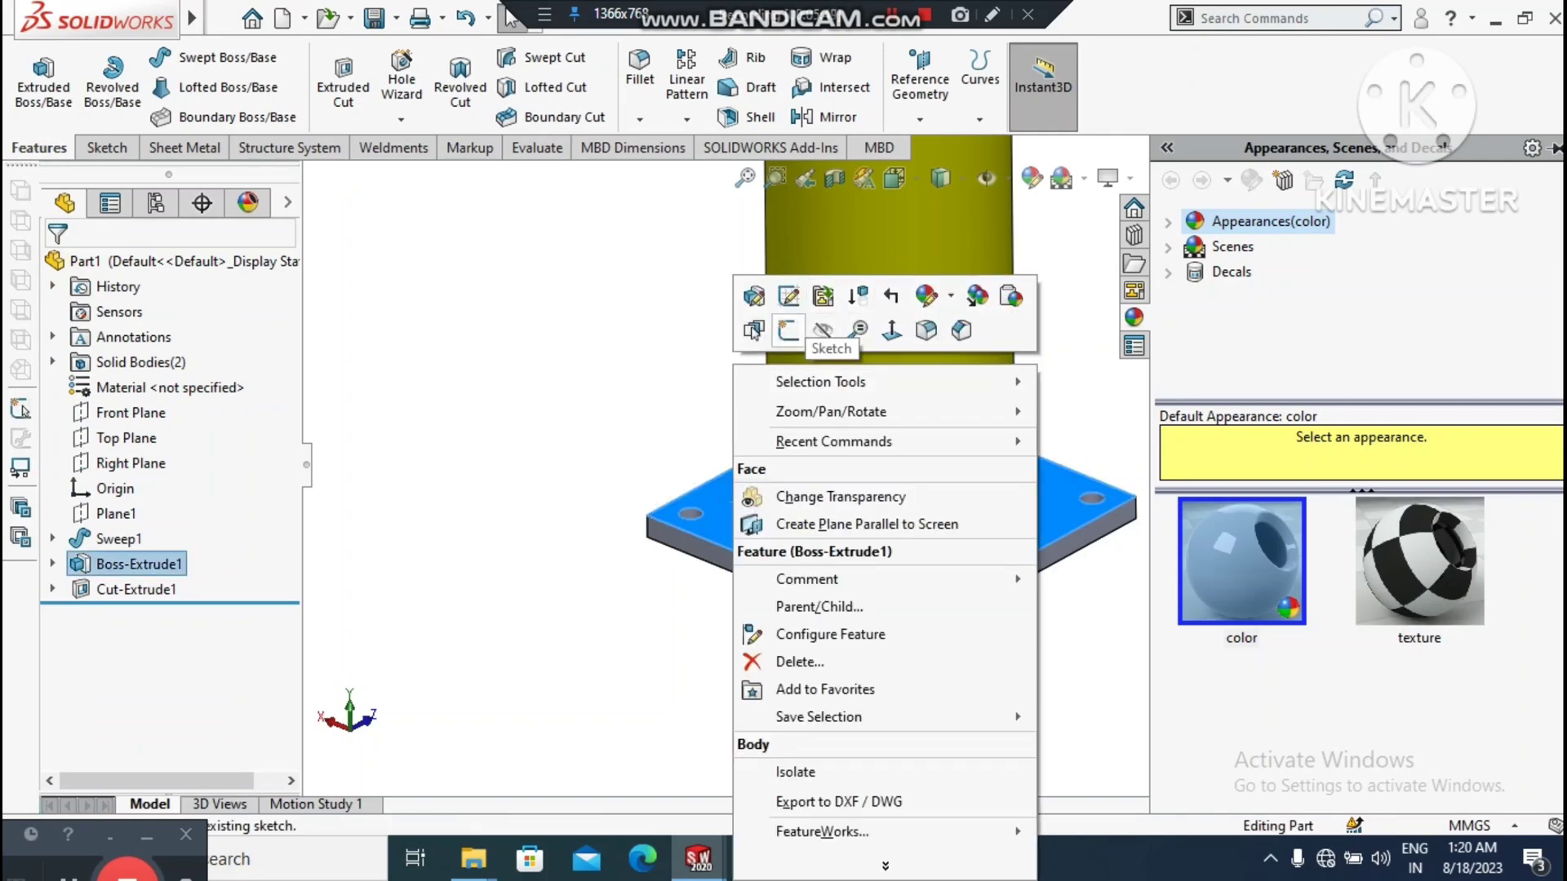
left_click(951, 296)
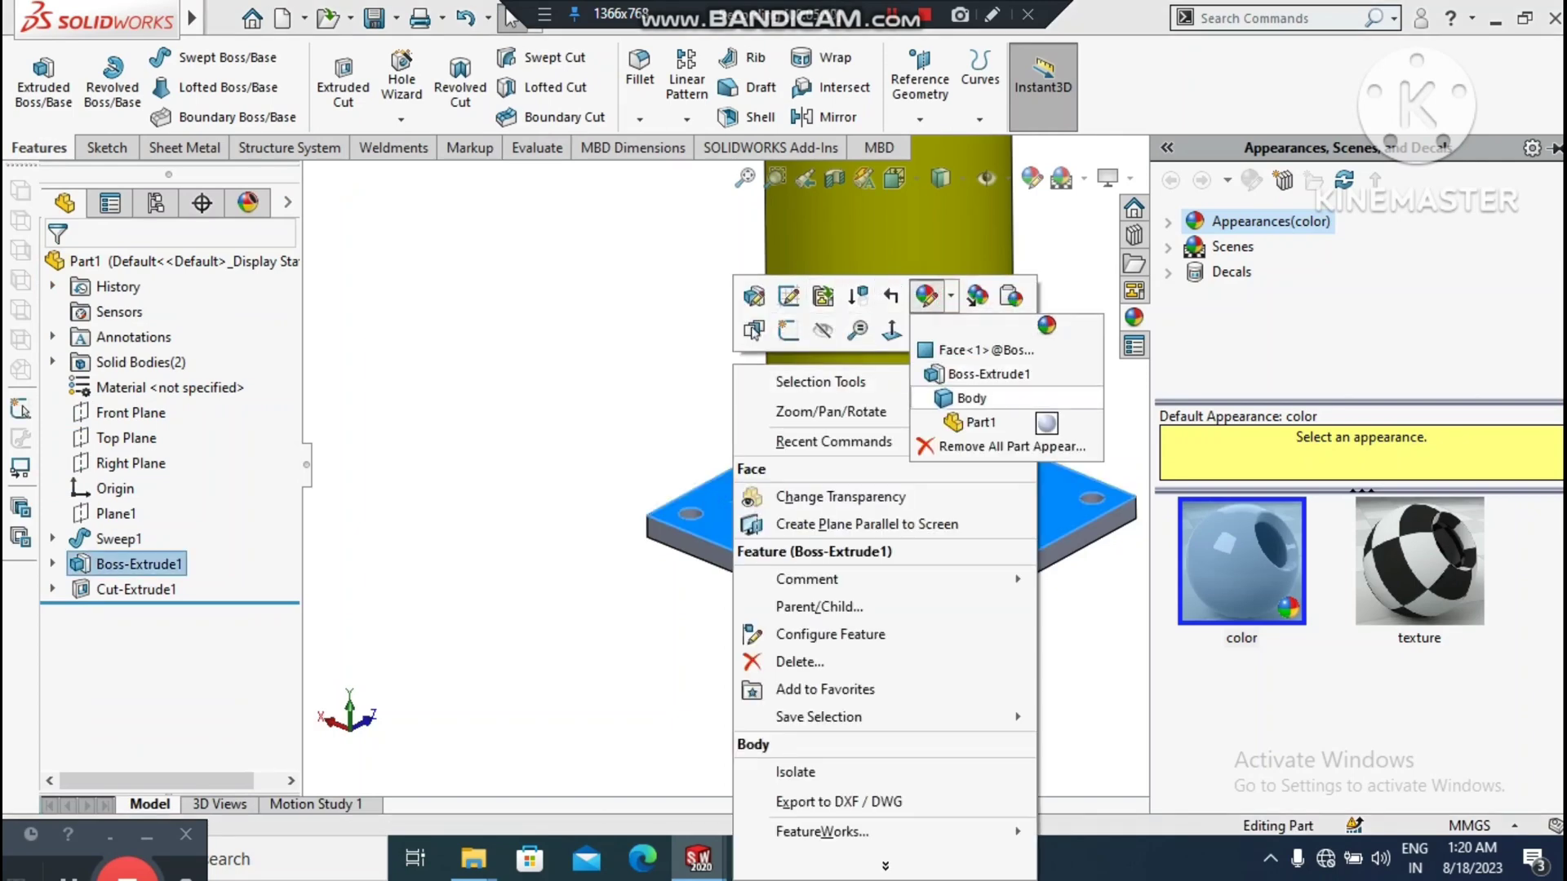
left_click(973, 375)
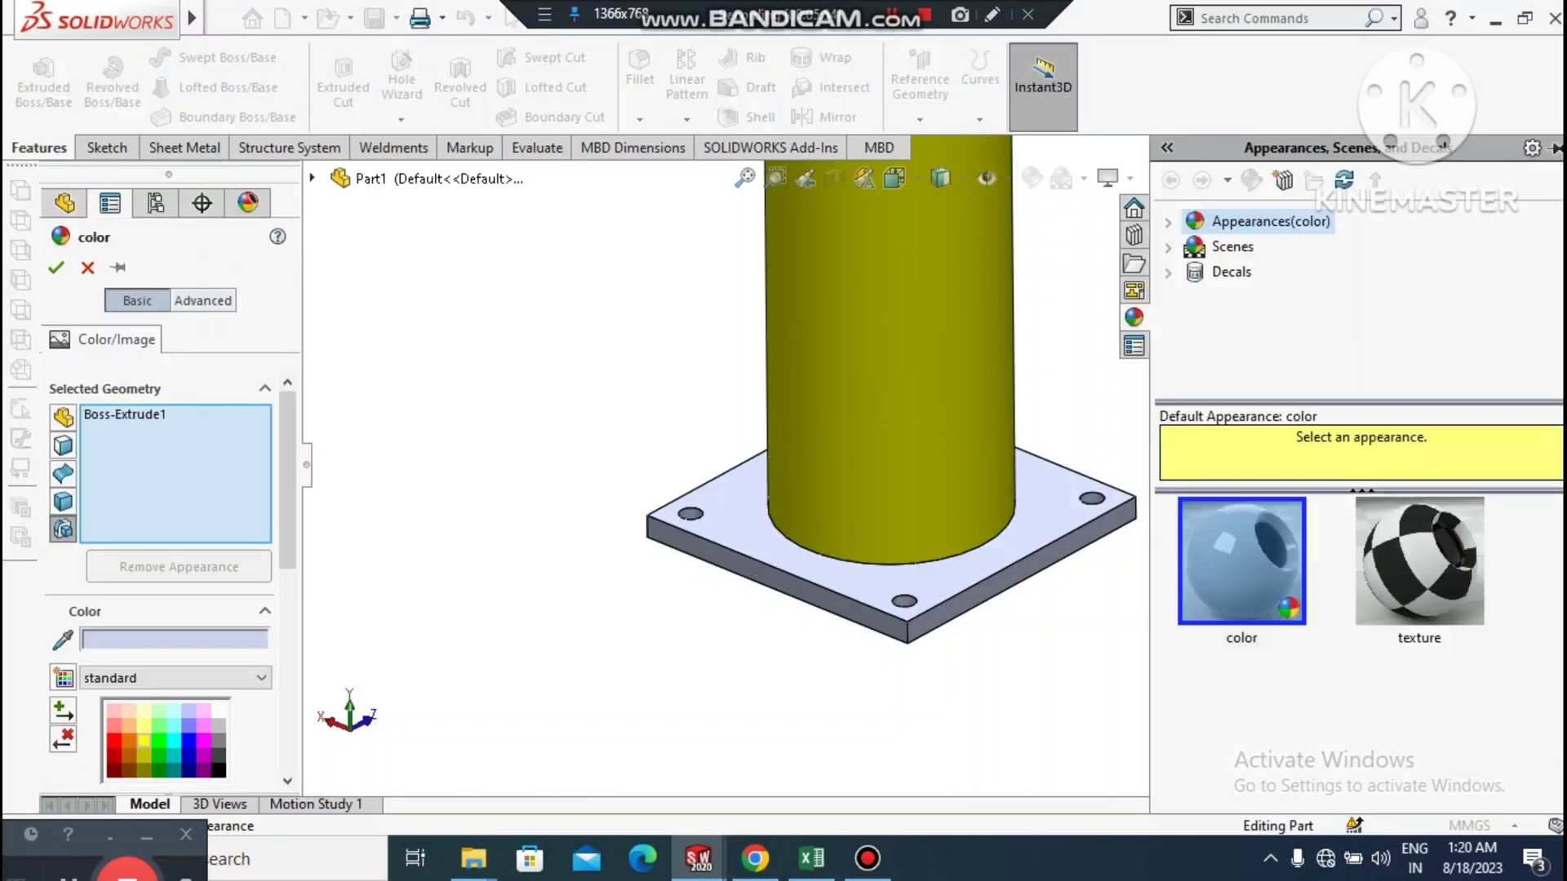
left_click(216, 754)
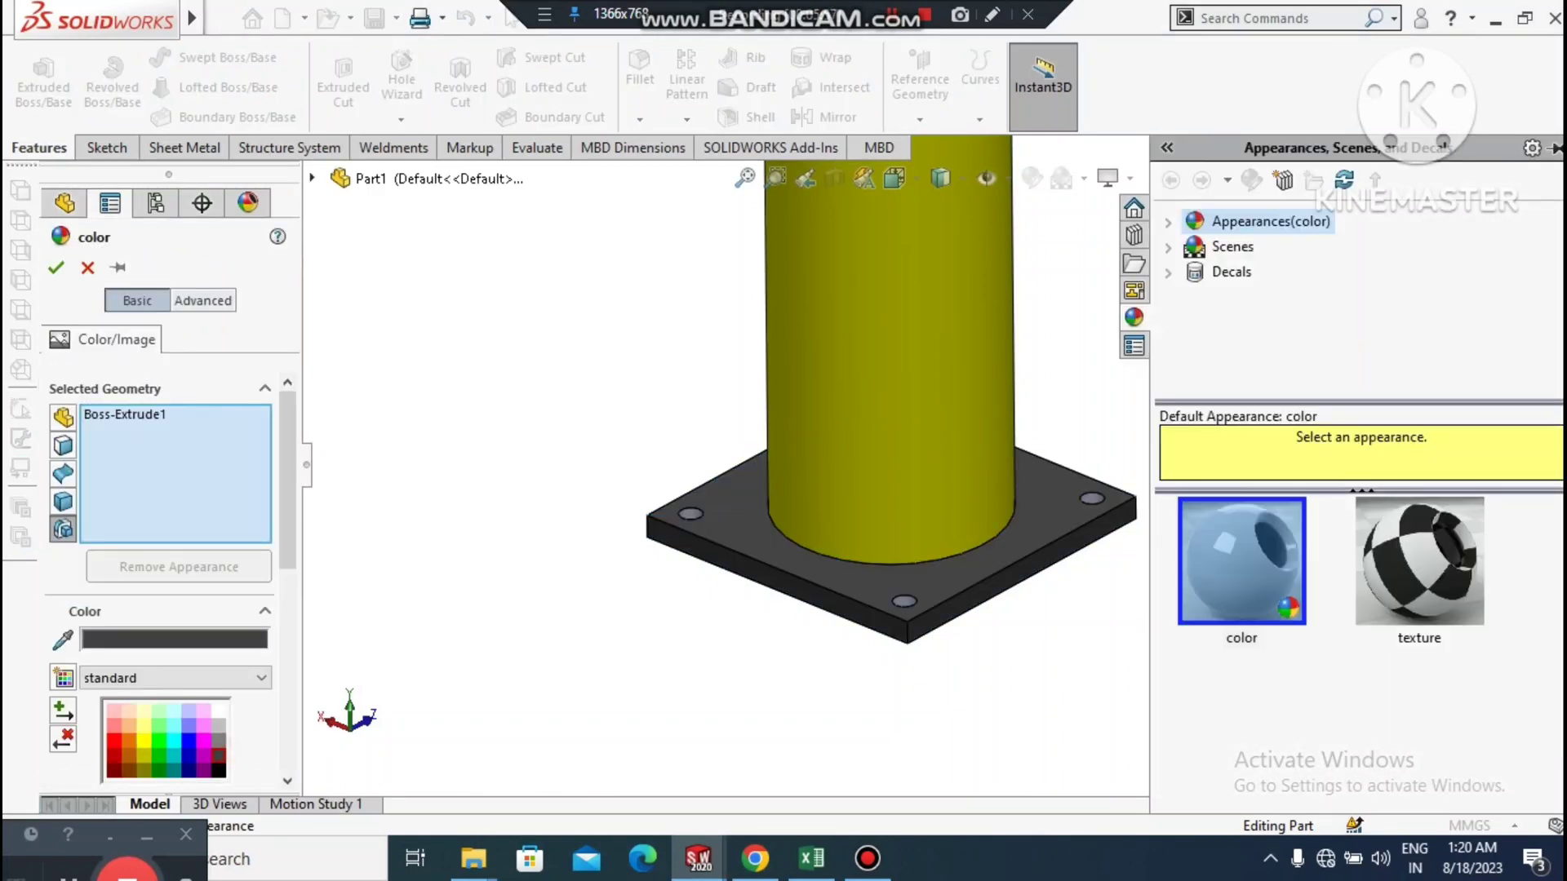
left_click(219, 740)
left_click(218, 756)
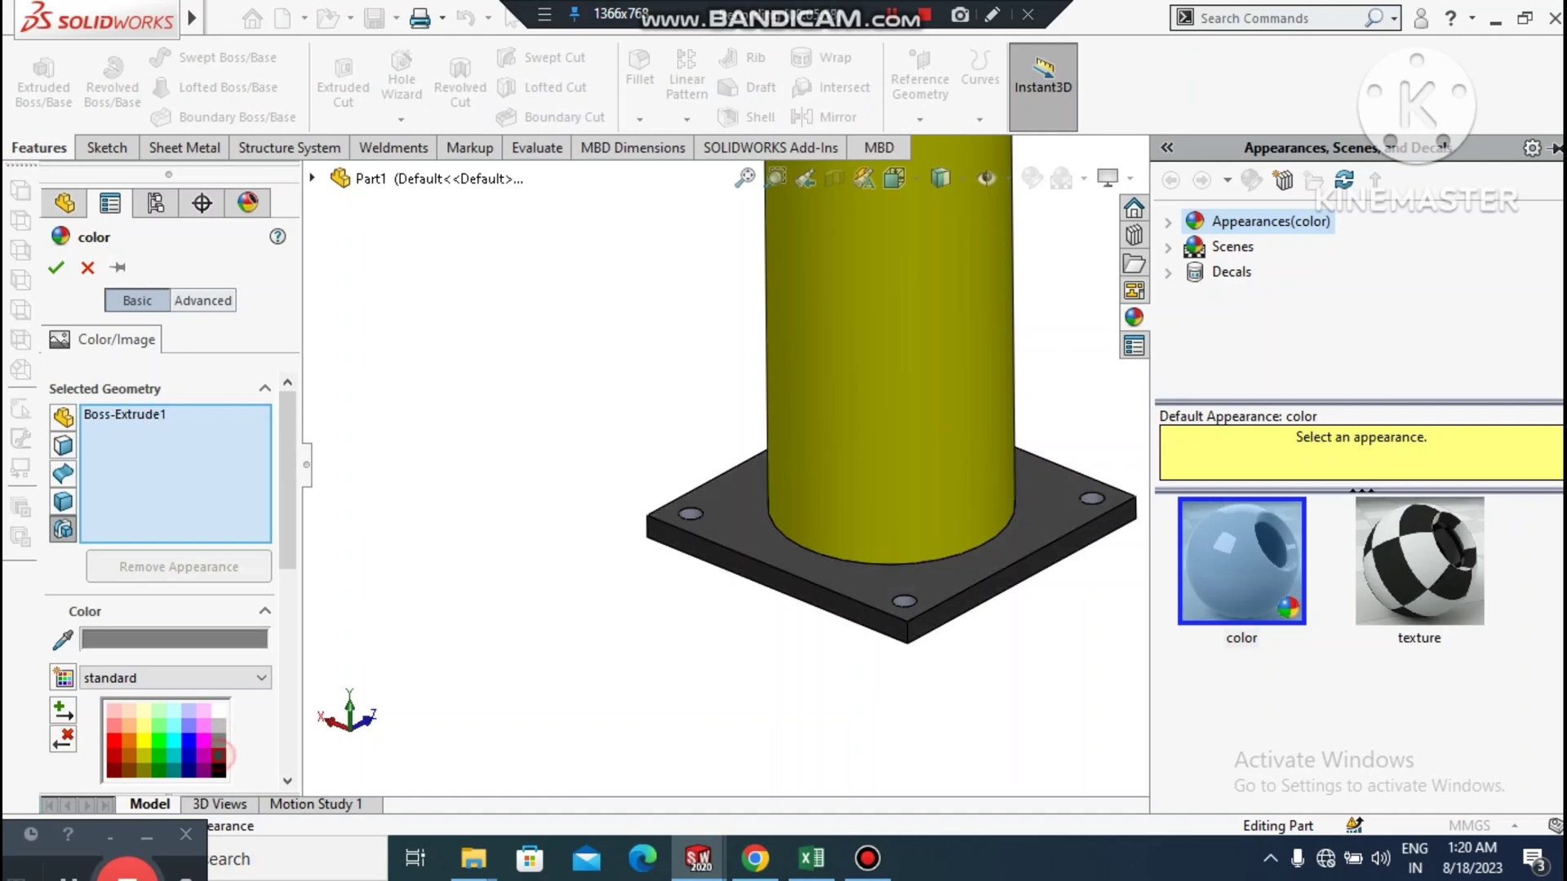
scroll(783, 517, "down", 5)
left_click(590, 509)
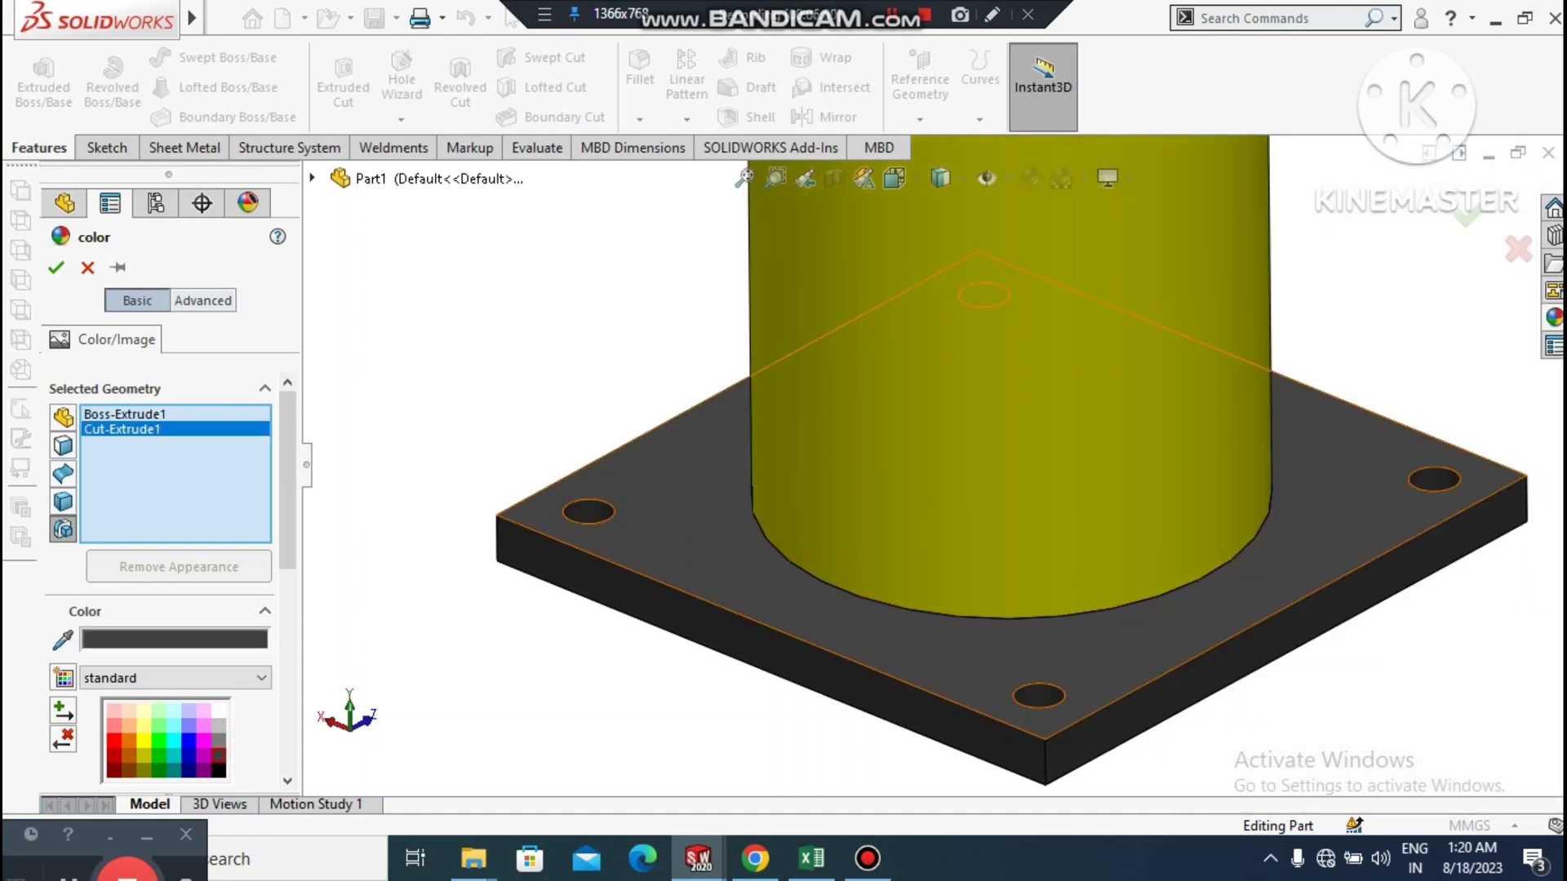
scroll(934, 465, "up", 5)
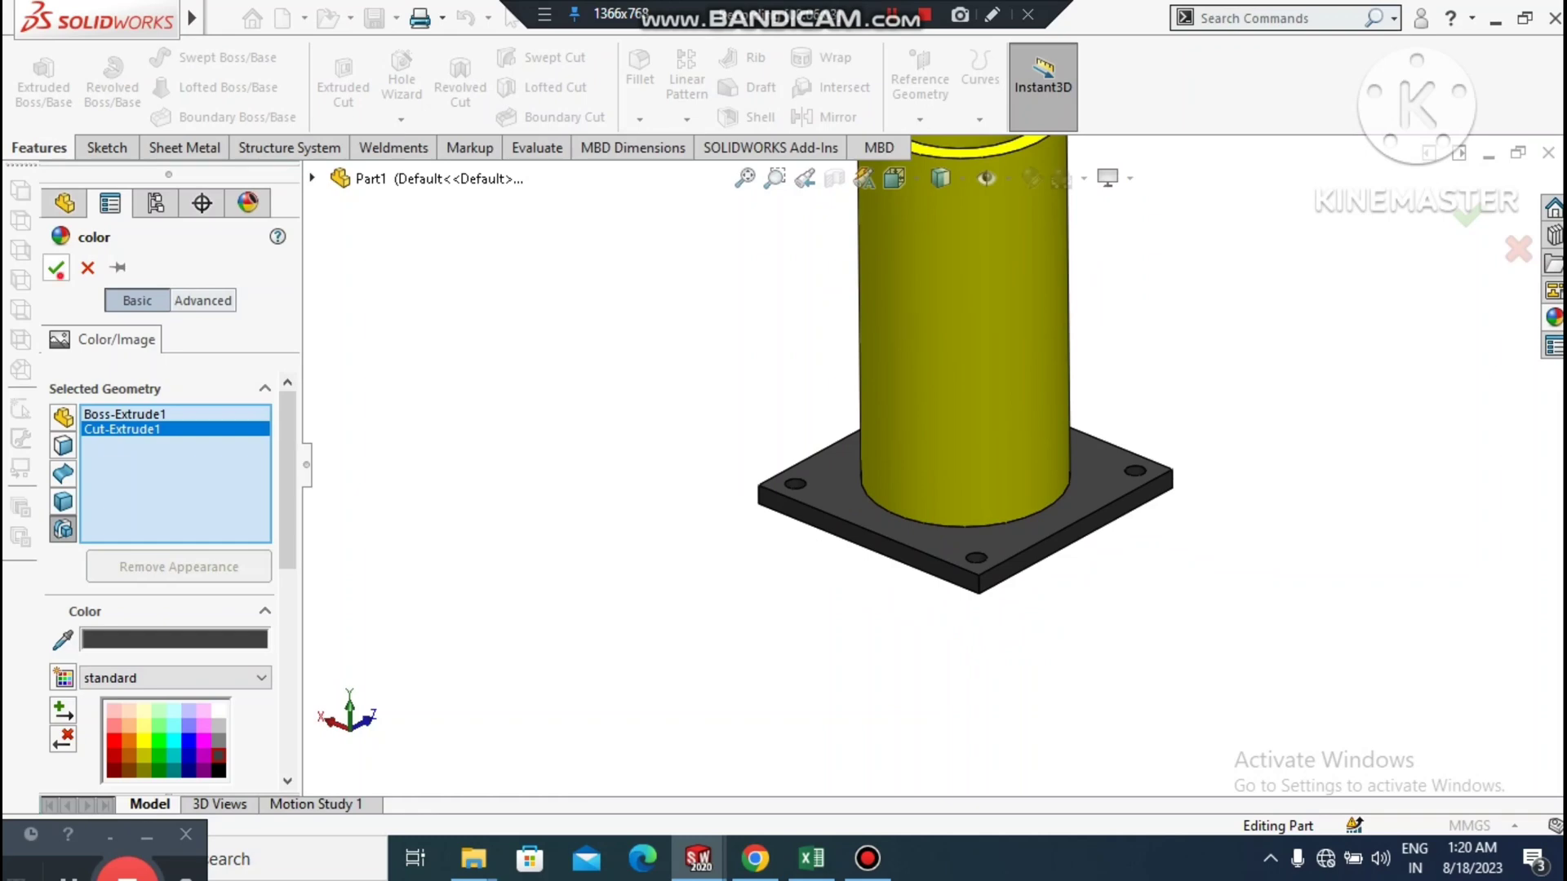
left_click(55, 268)
- Start a Gusset between the column's outer face and the base plate's top face, using a side face of the plate as its location
scroll(1099, 492, "down", 2)
scroll(936, 463, "up", 3)
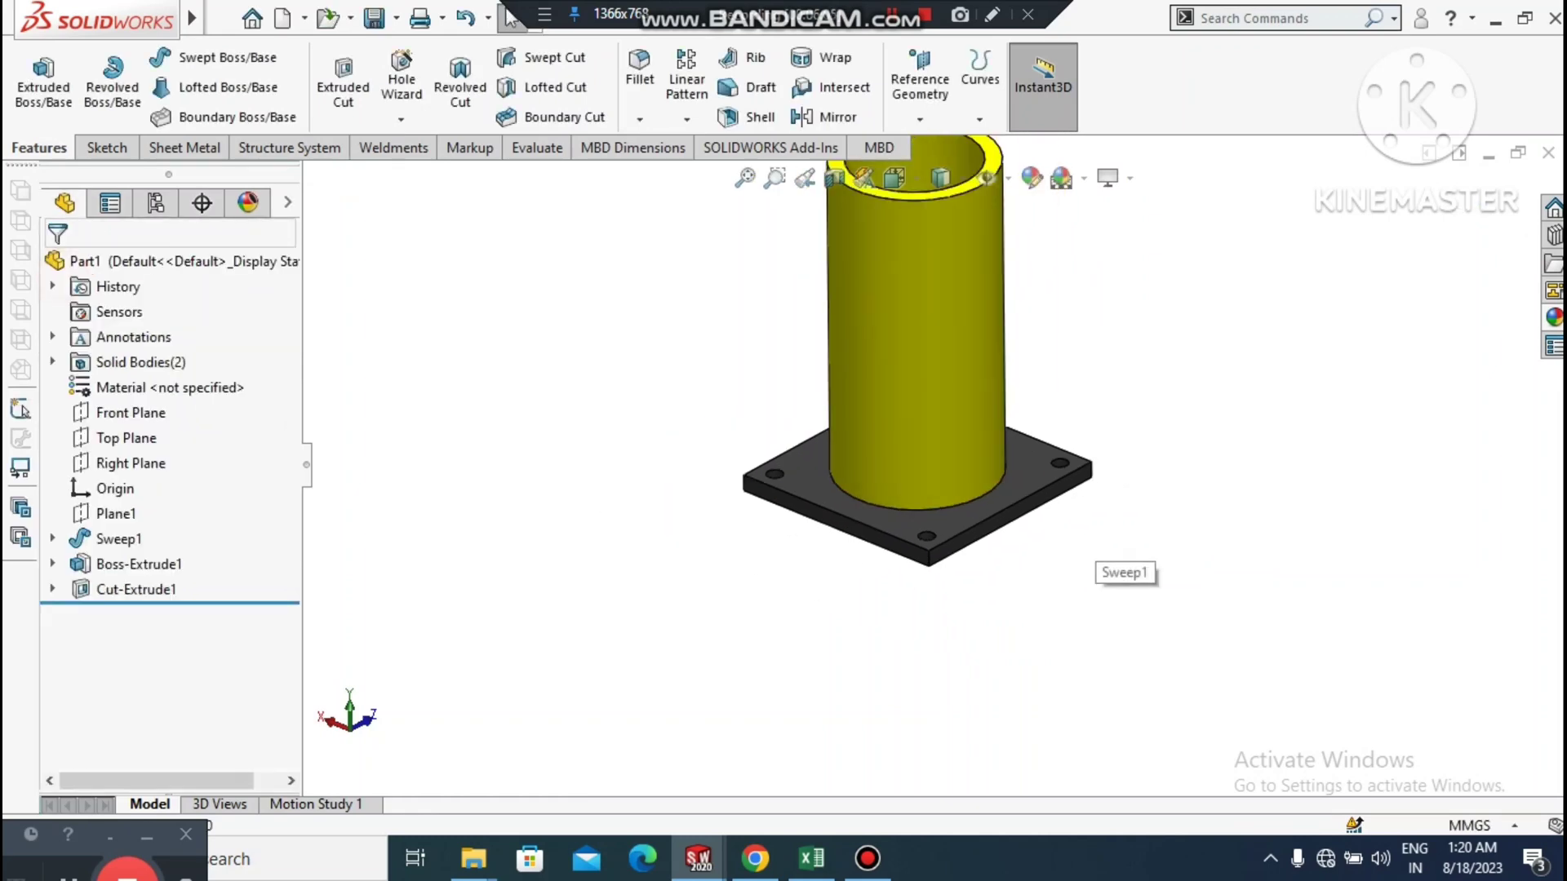
scroll(1006, 226, "down", 3)
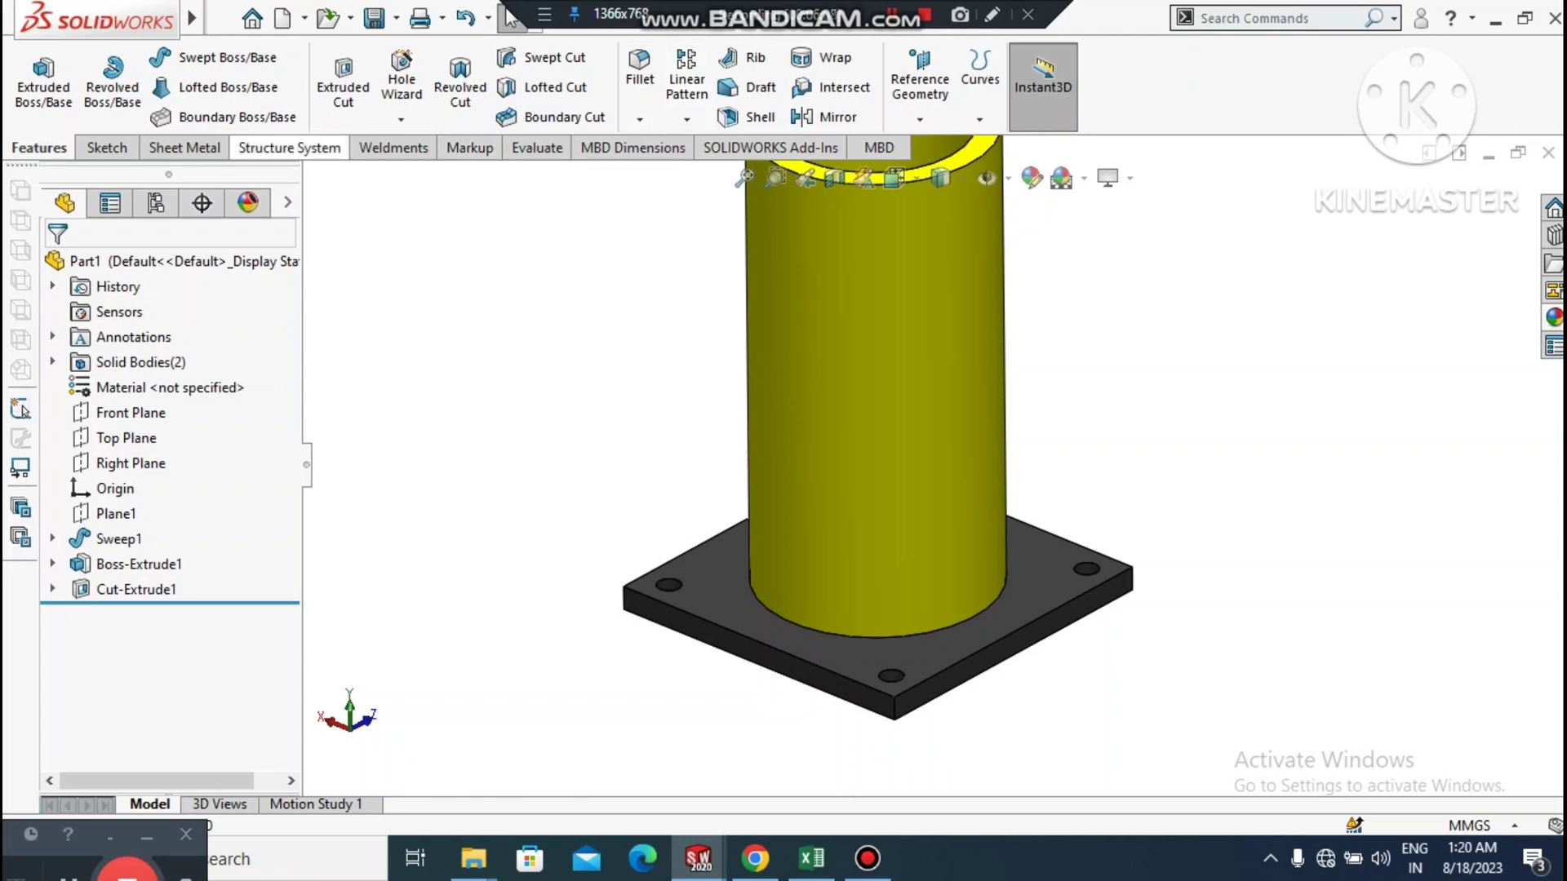
left_click(277, 147)
left_click(427, 144)
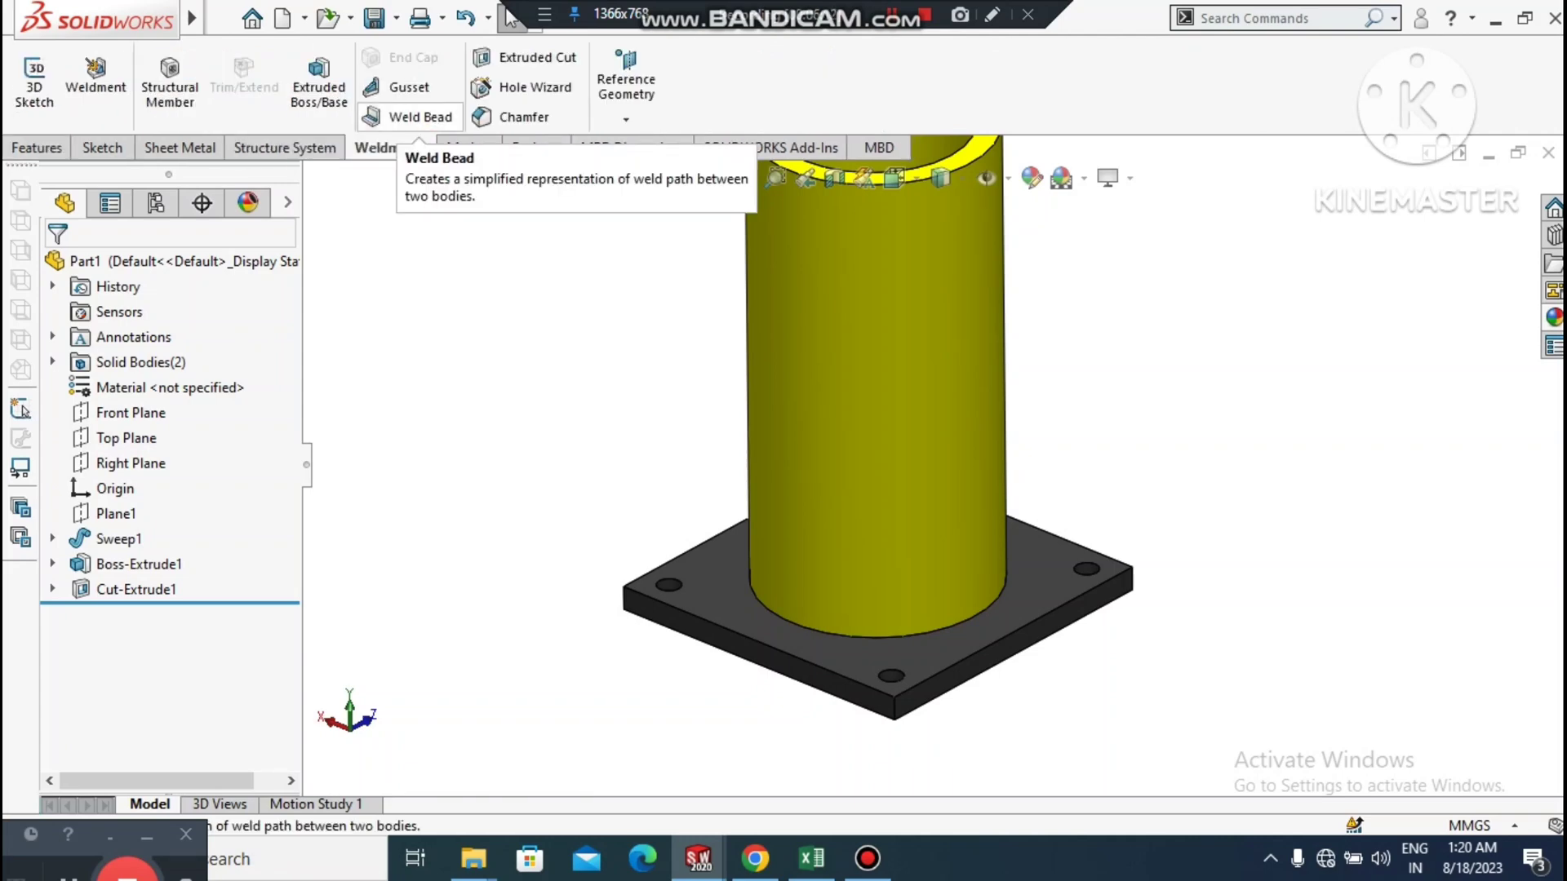
left_click(408, 87)
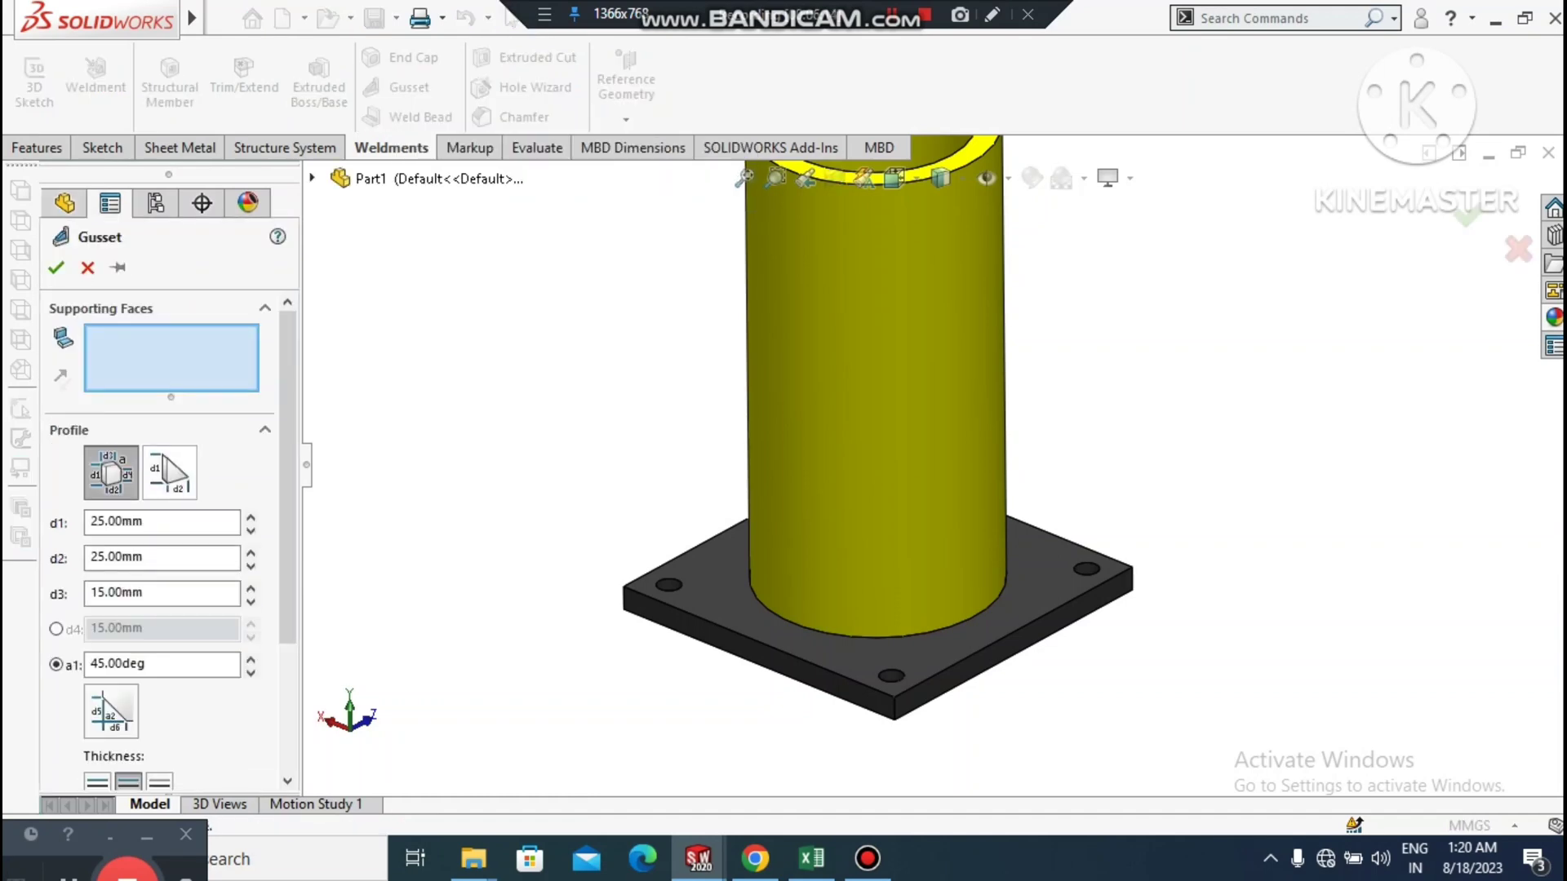
scroll(1038, 633, "down", 3)
left_click(937, 464)
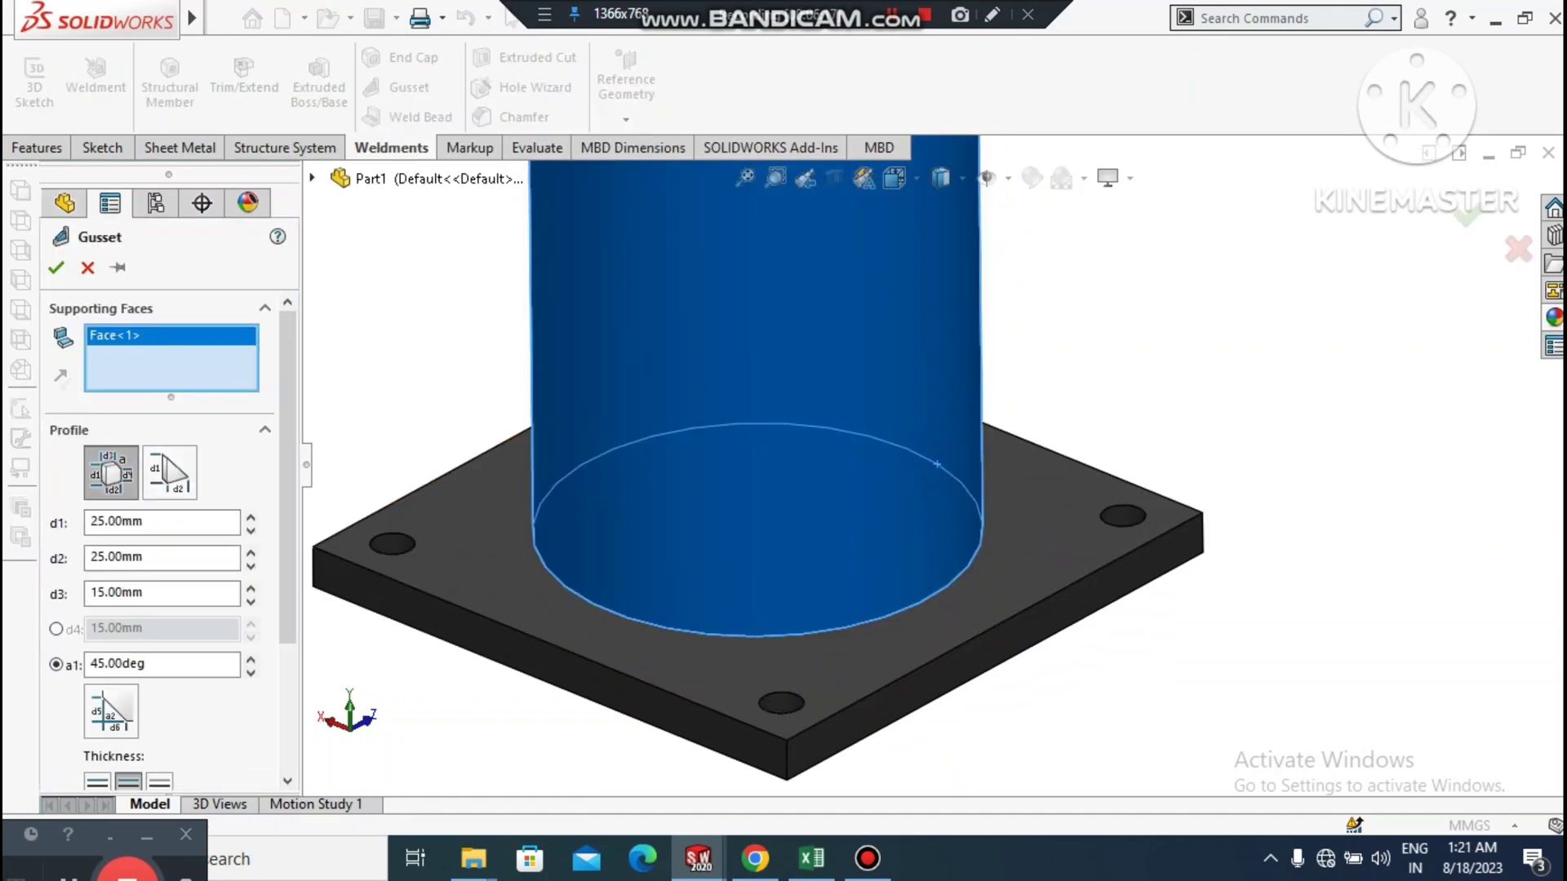
left_click(994, 580)
left_click_drag(288, 477, 288, 605)
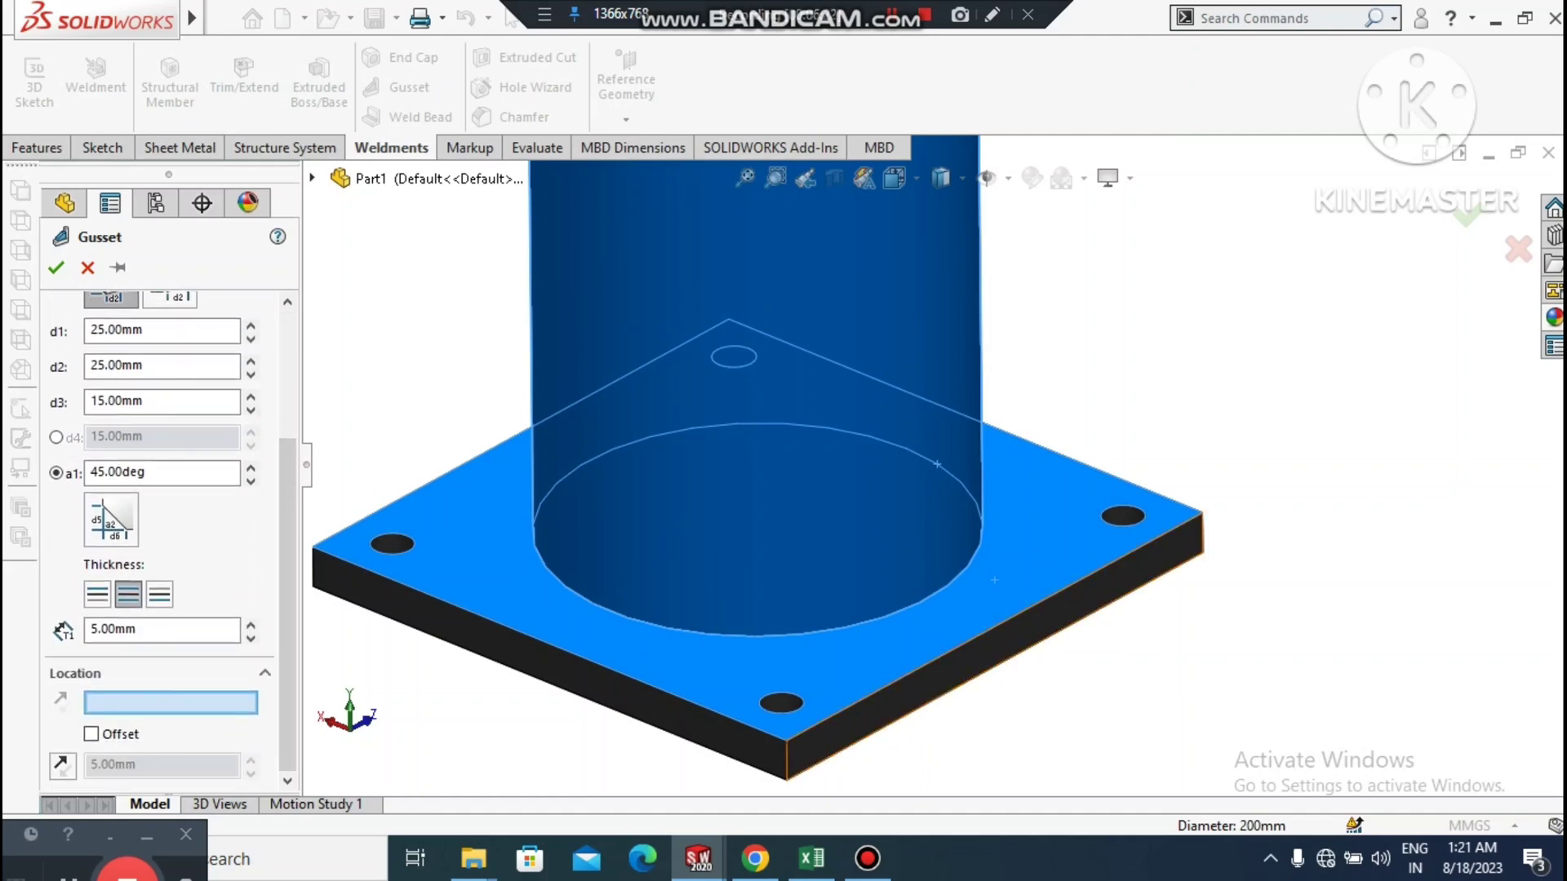
left_click(1006, 640)
- Set the gusset profile to d1 100 mm, d2 40 mm and d3 10 mm
scroll(984, 650, "down", 3)
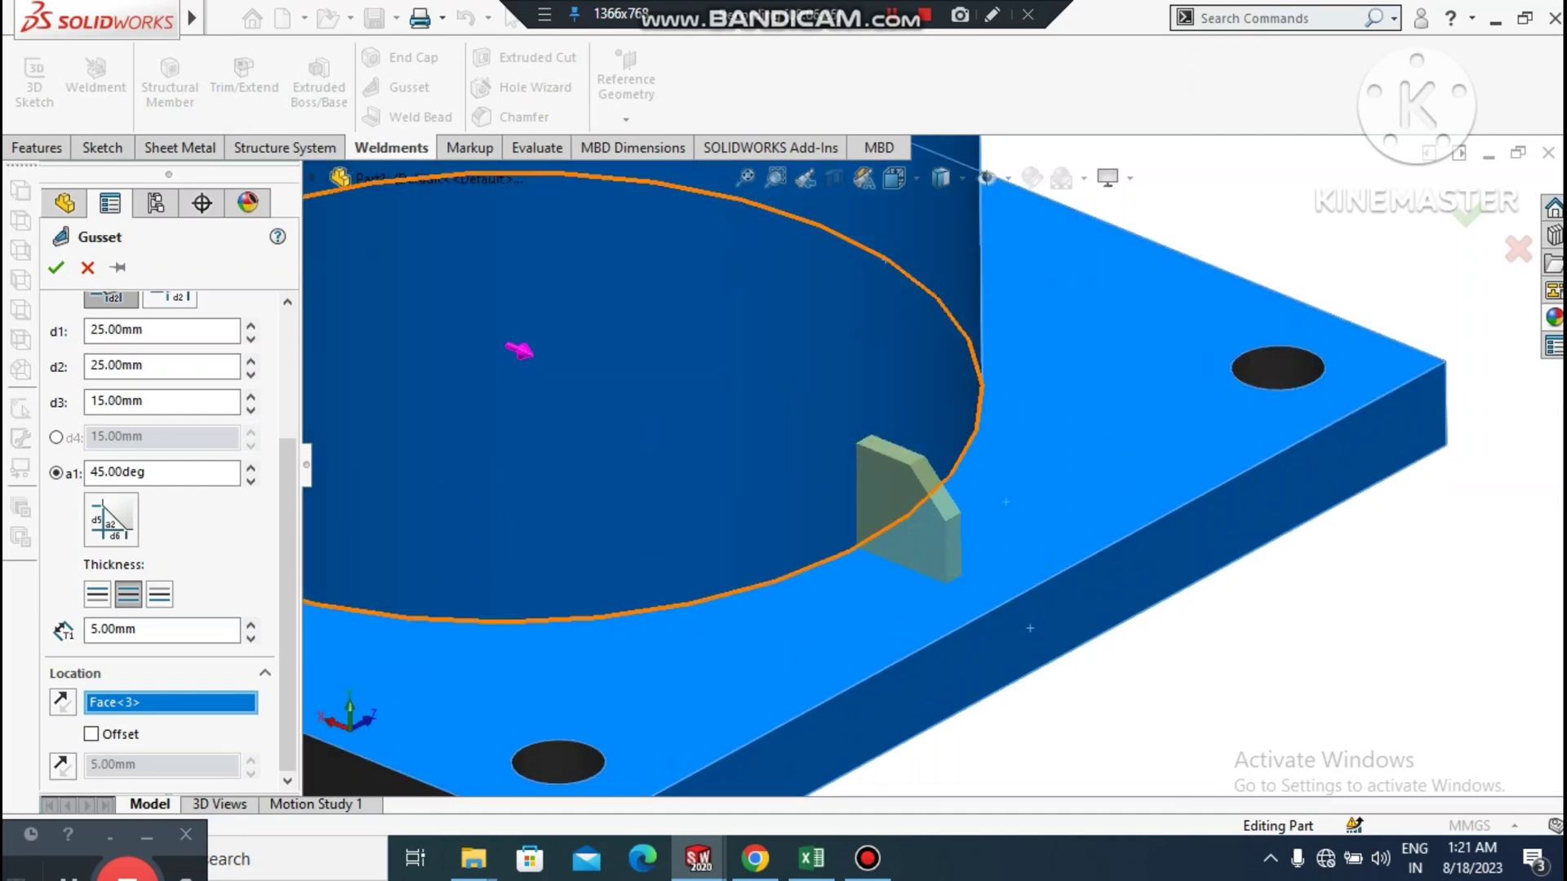
left_click(203, 329)
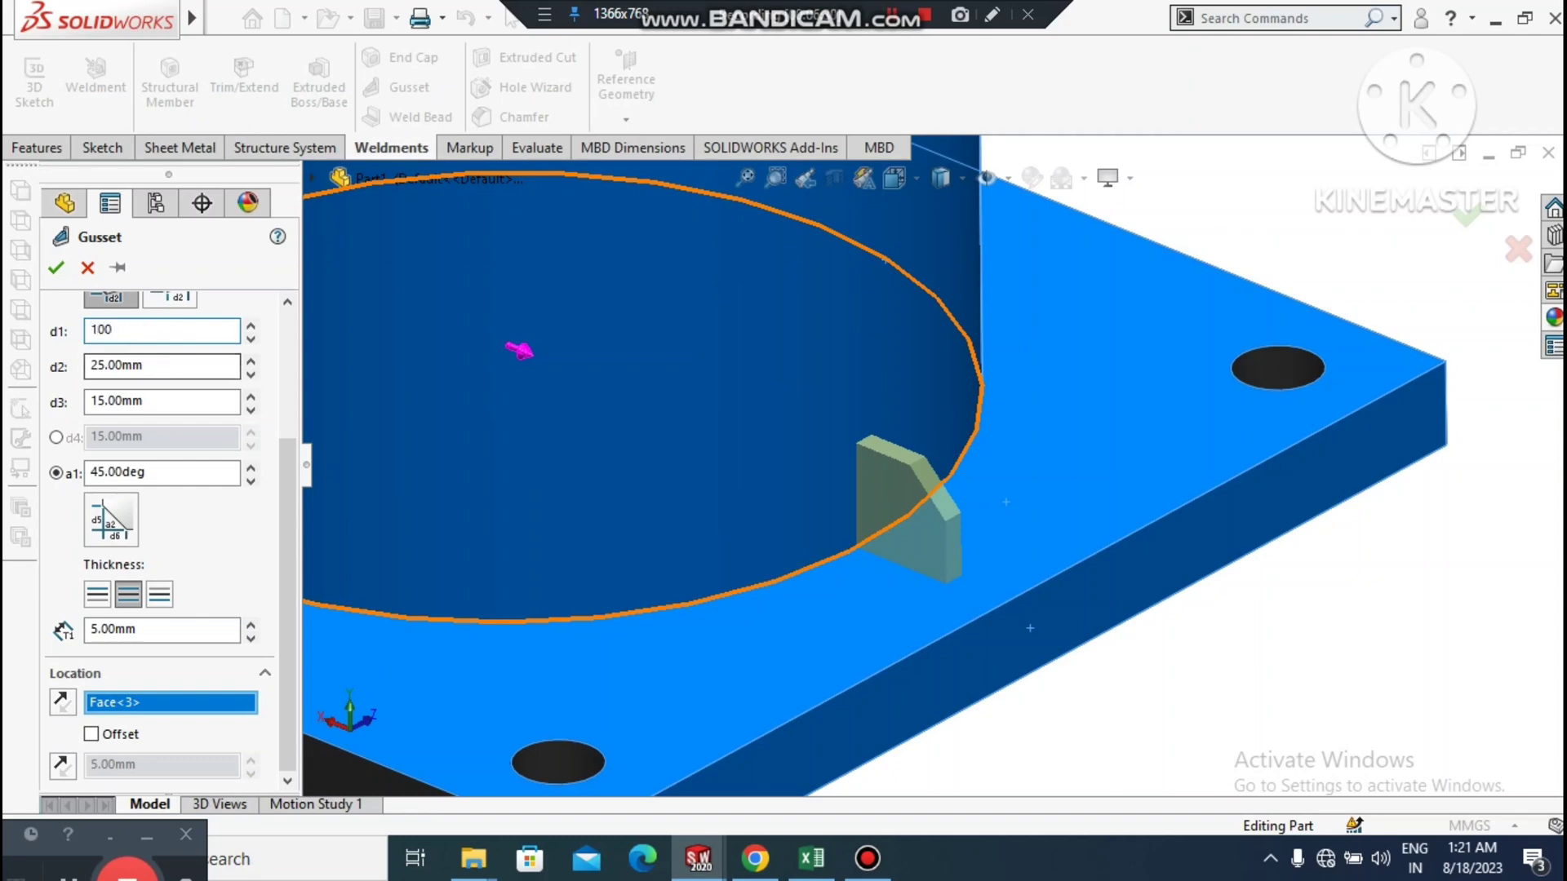
key("Tab")
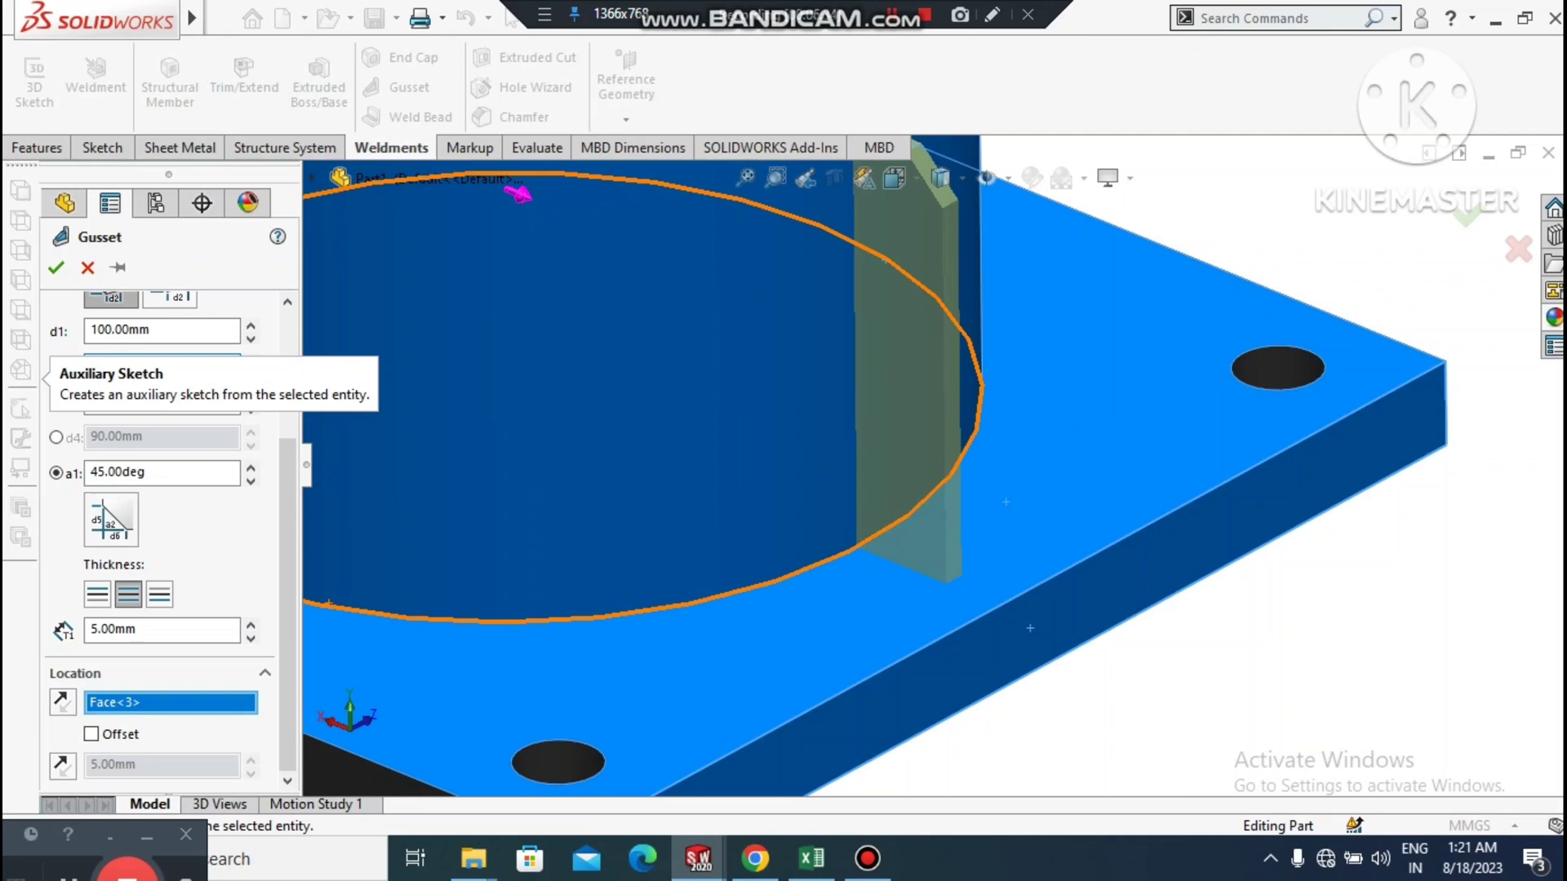
type("40")
left_click(175, 400)
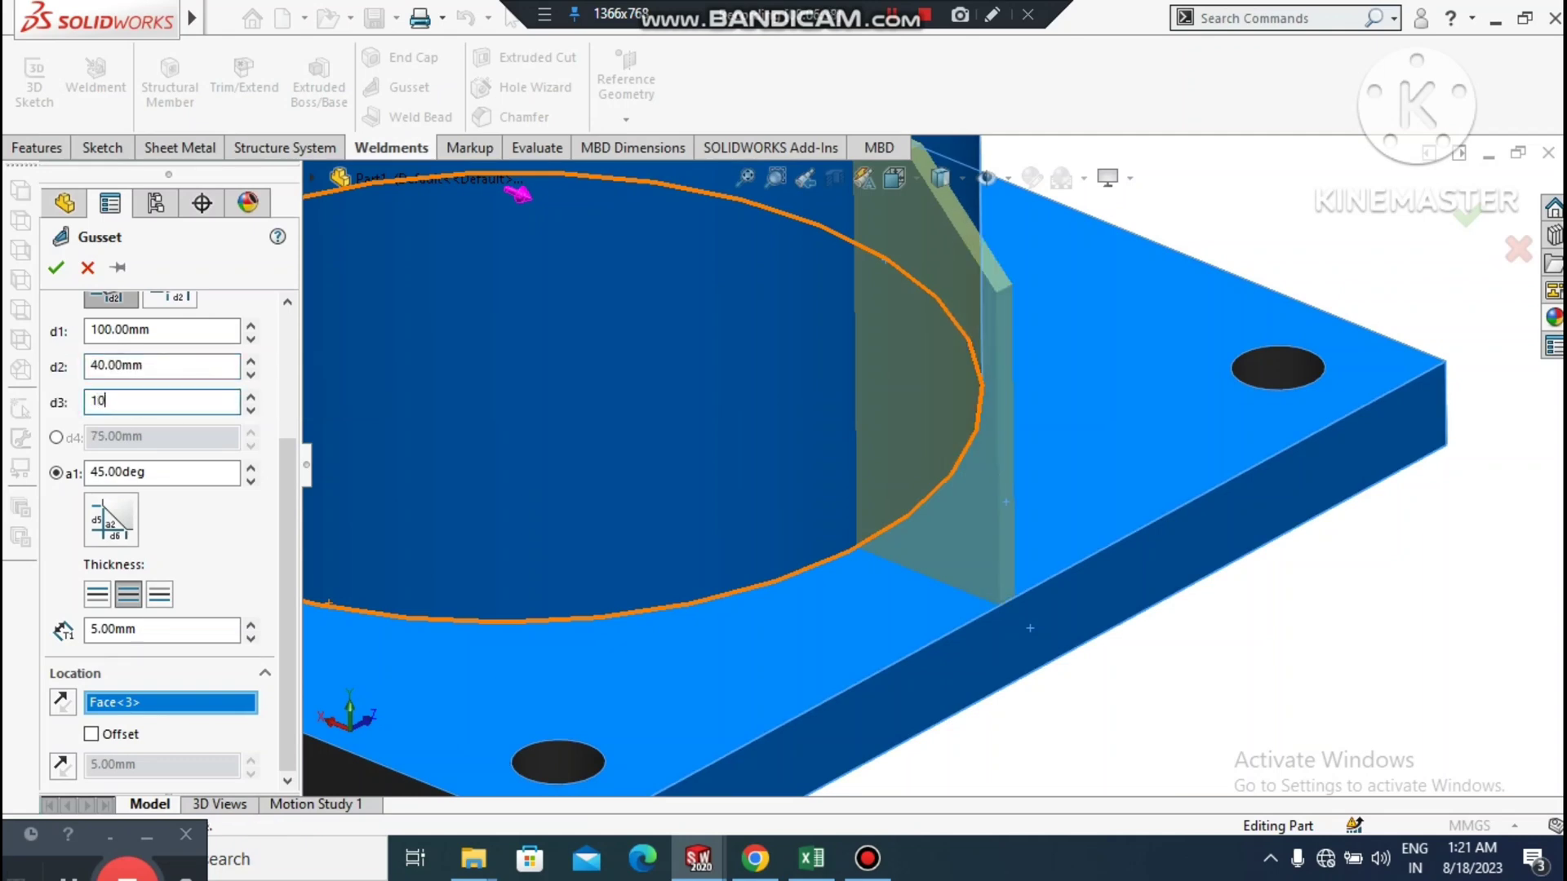
key("Return")
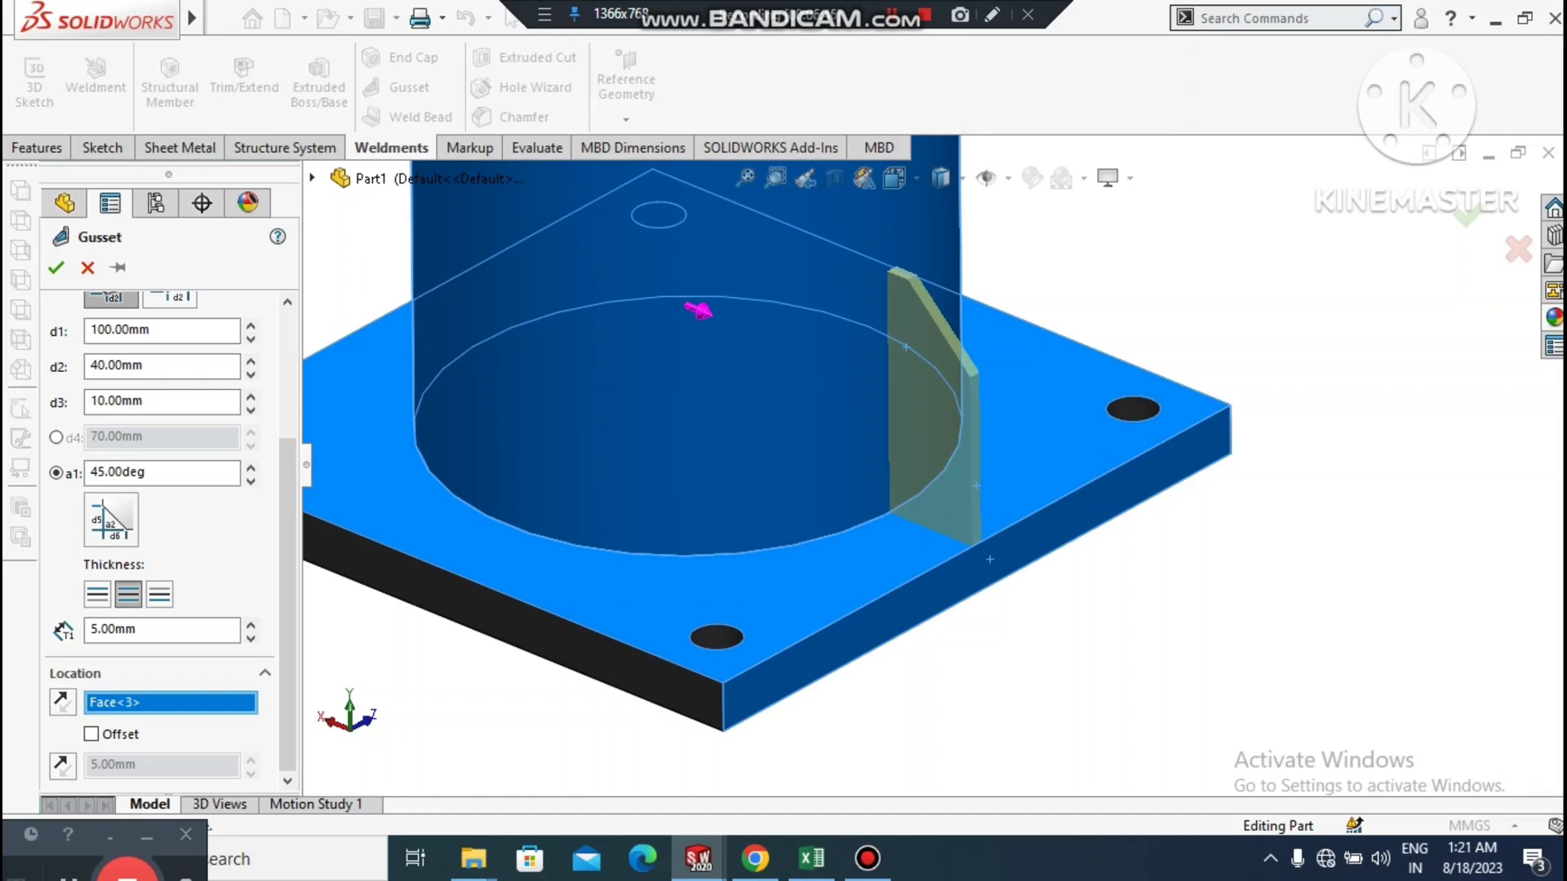
- Set the gusset thickness to 8 mm and create the gusset
double_click(173, 630)
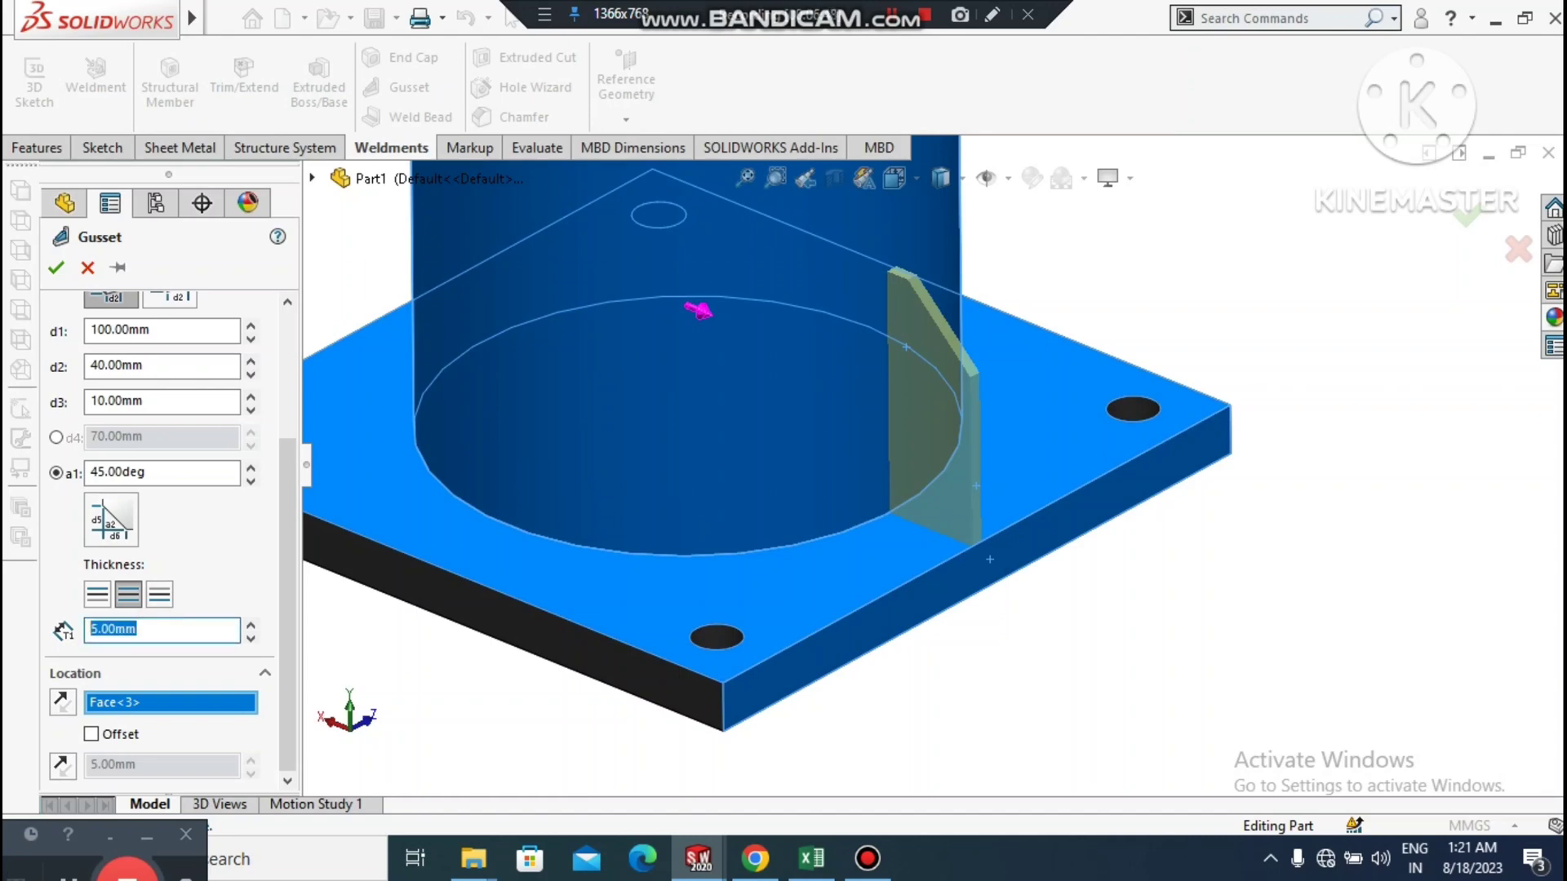
type("8")
key("Return")
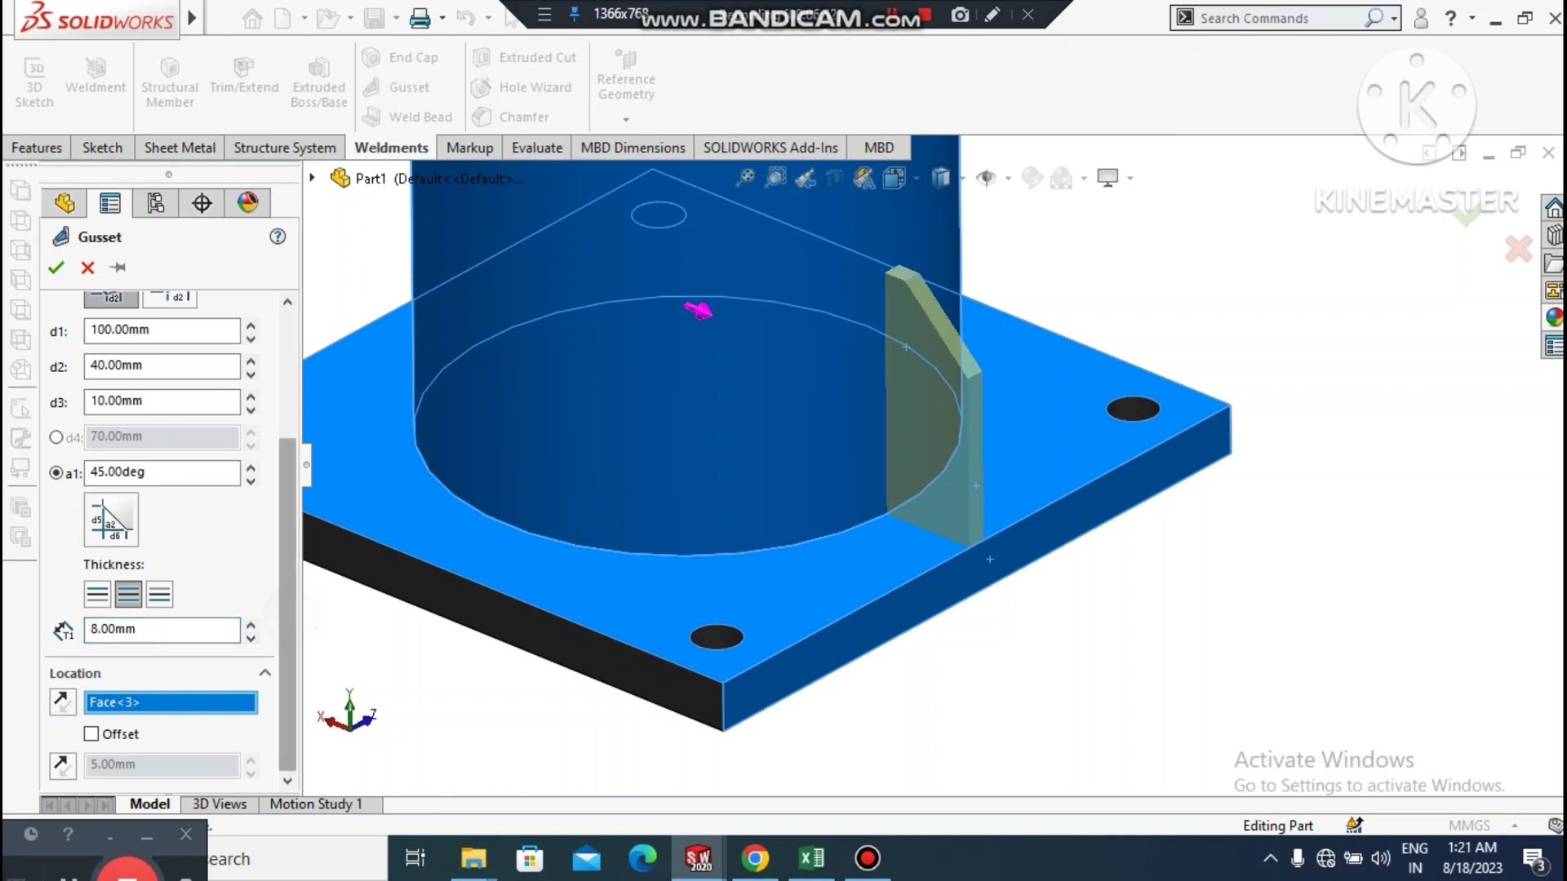
left_click(56, 267)
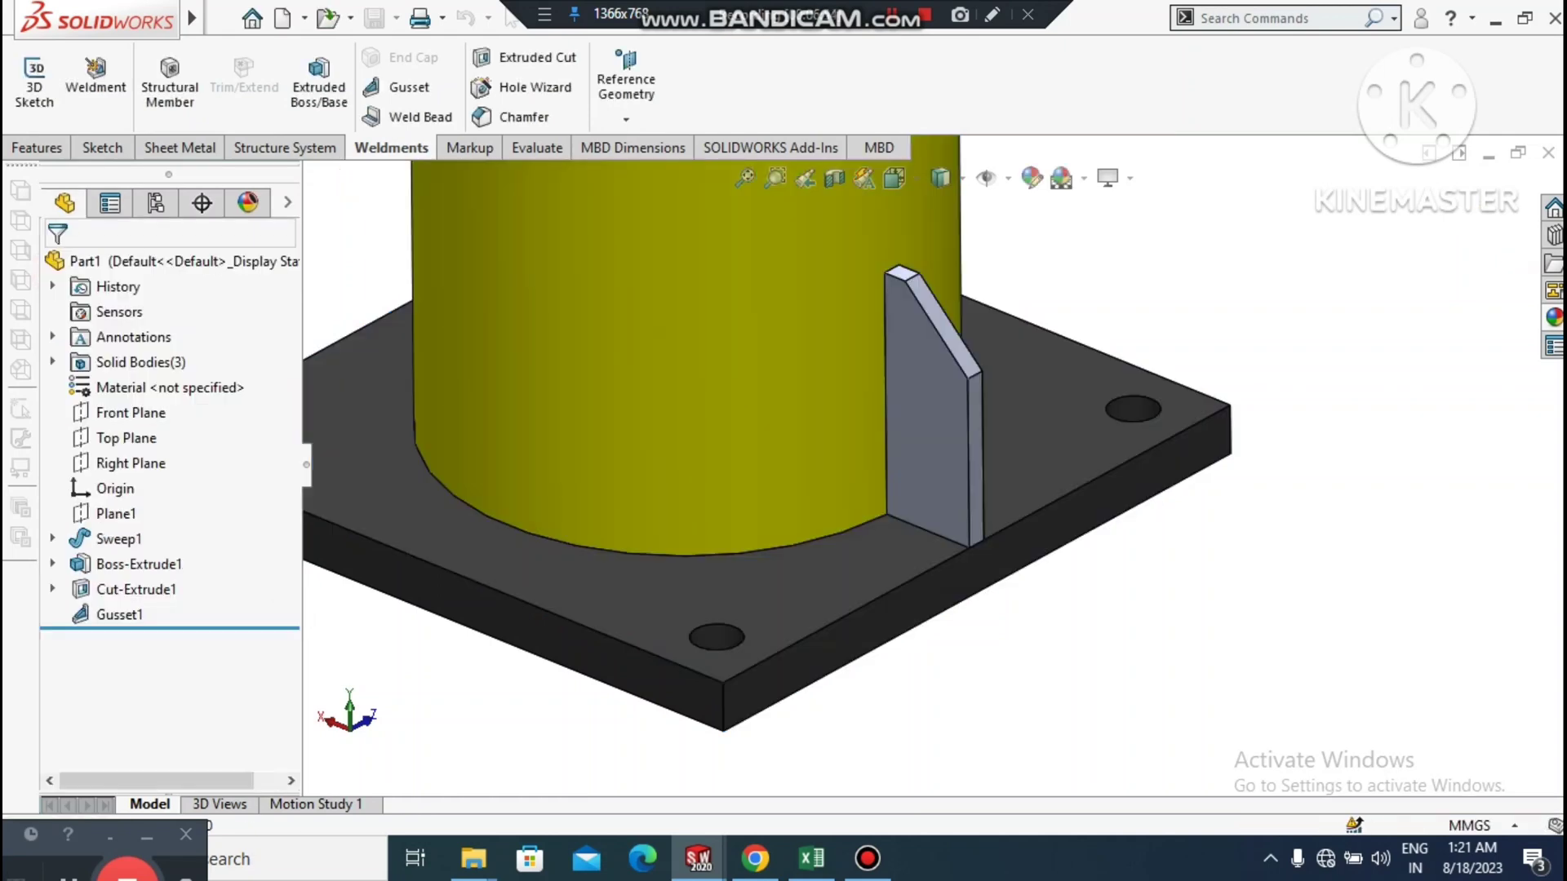
- Apply a medium grey colour appearance to the gusset feature
scroll(1242, 594, "up", 2)
right_click(938, 364)
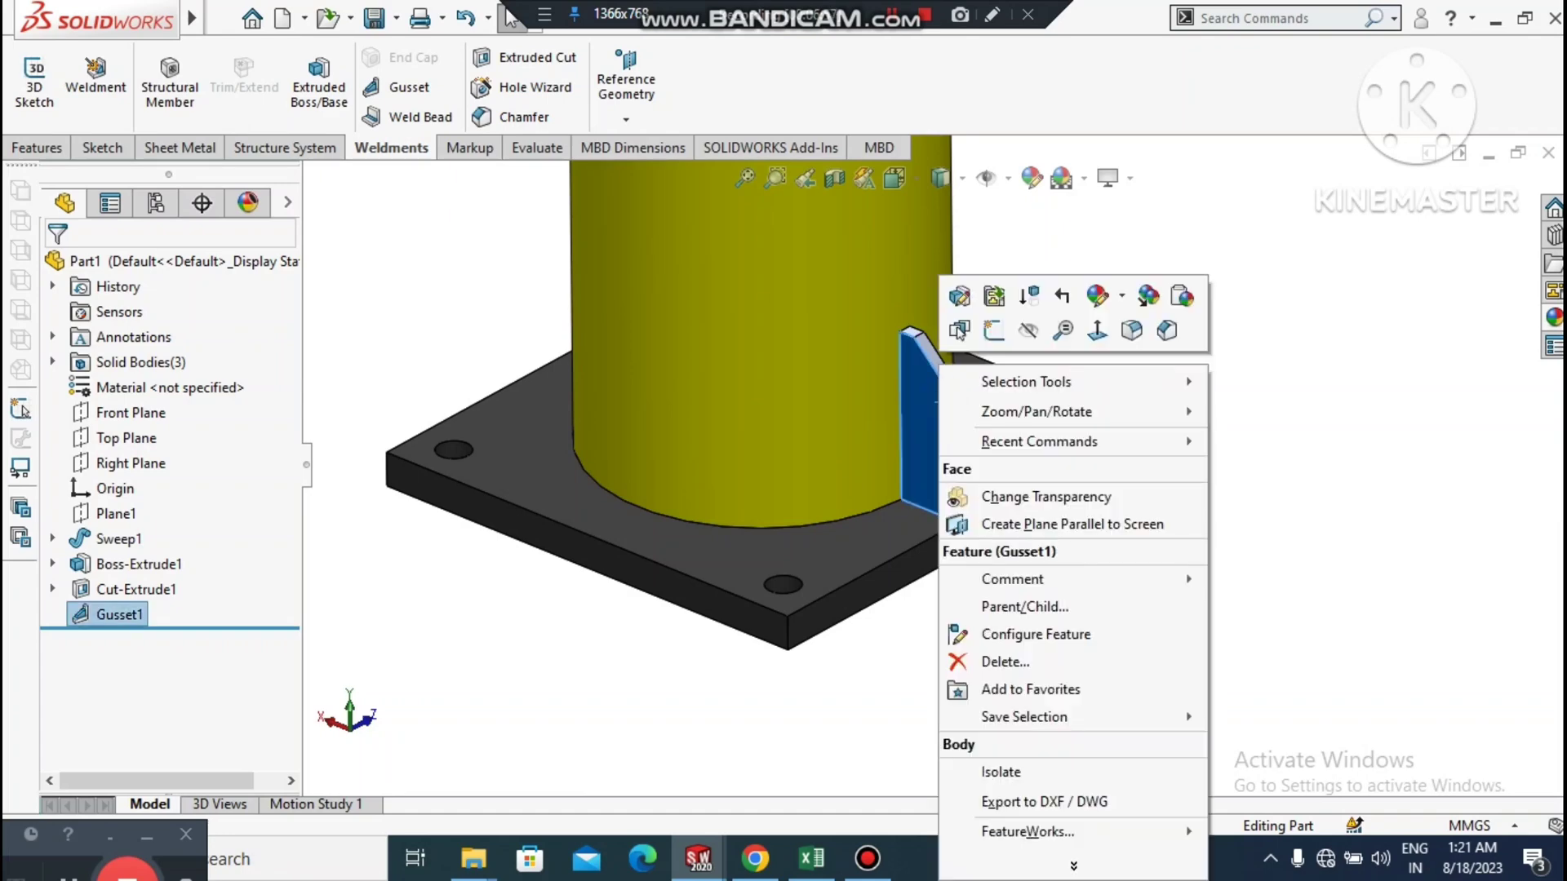
left_click(1123, 295)
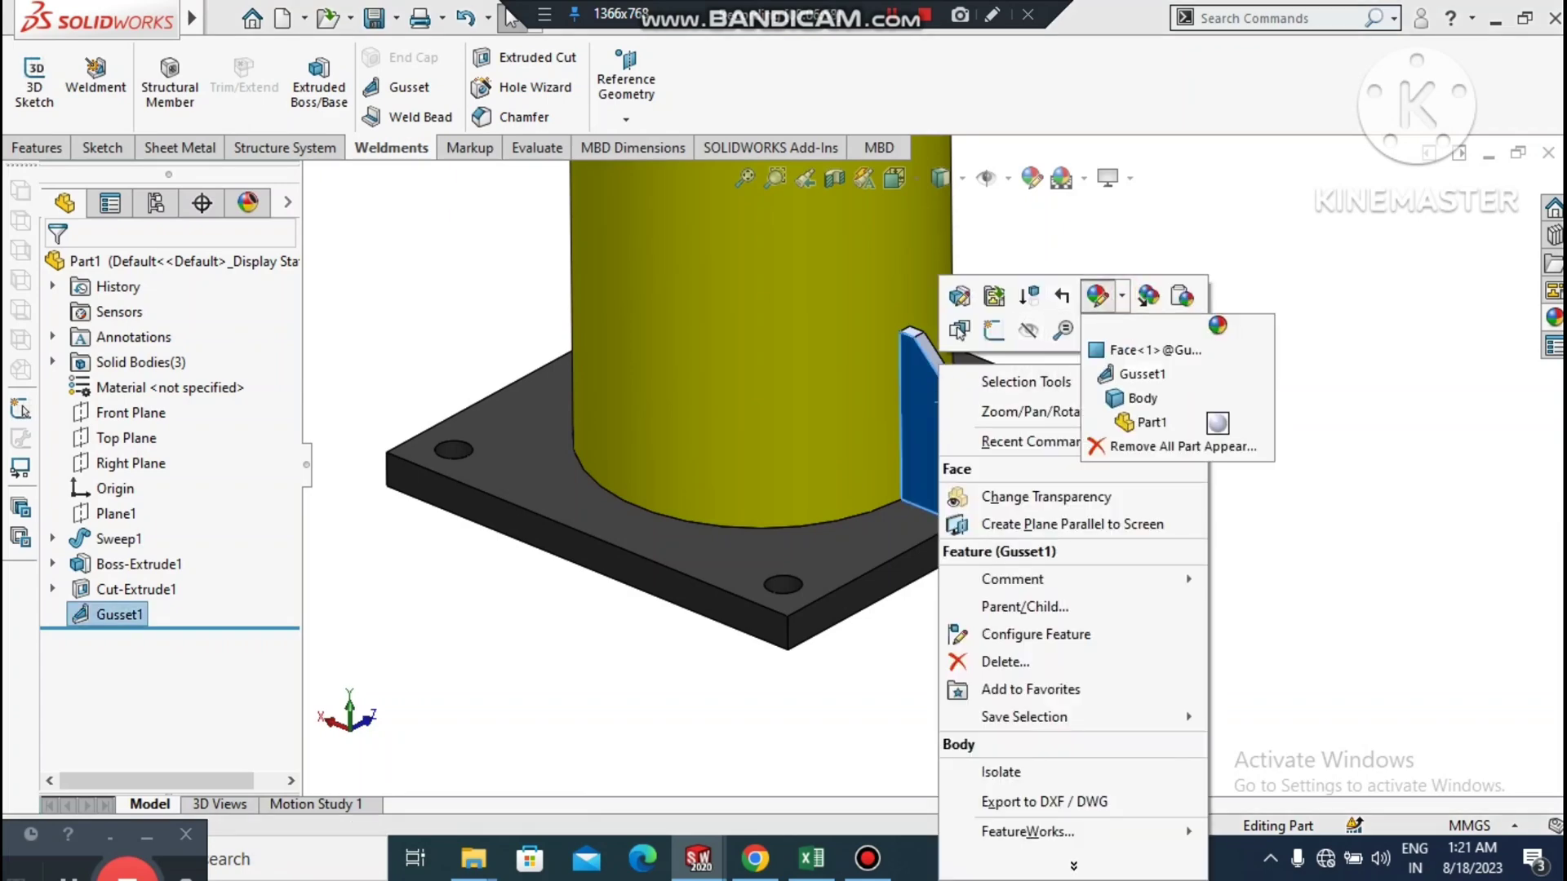
left_click(1142, 376)
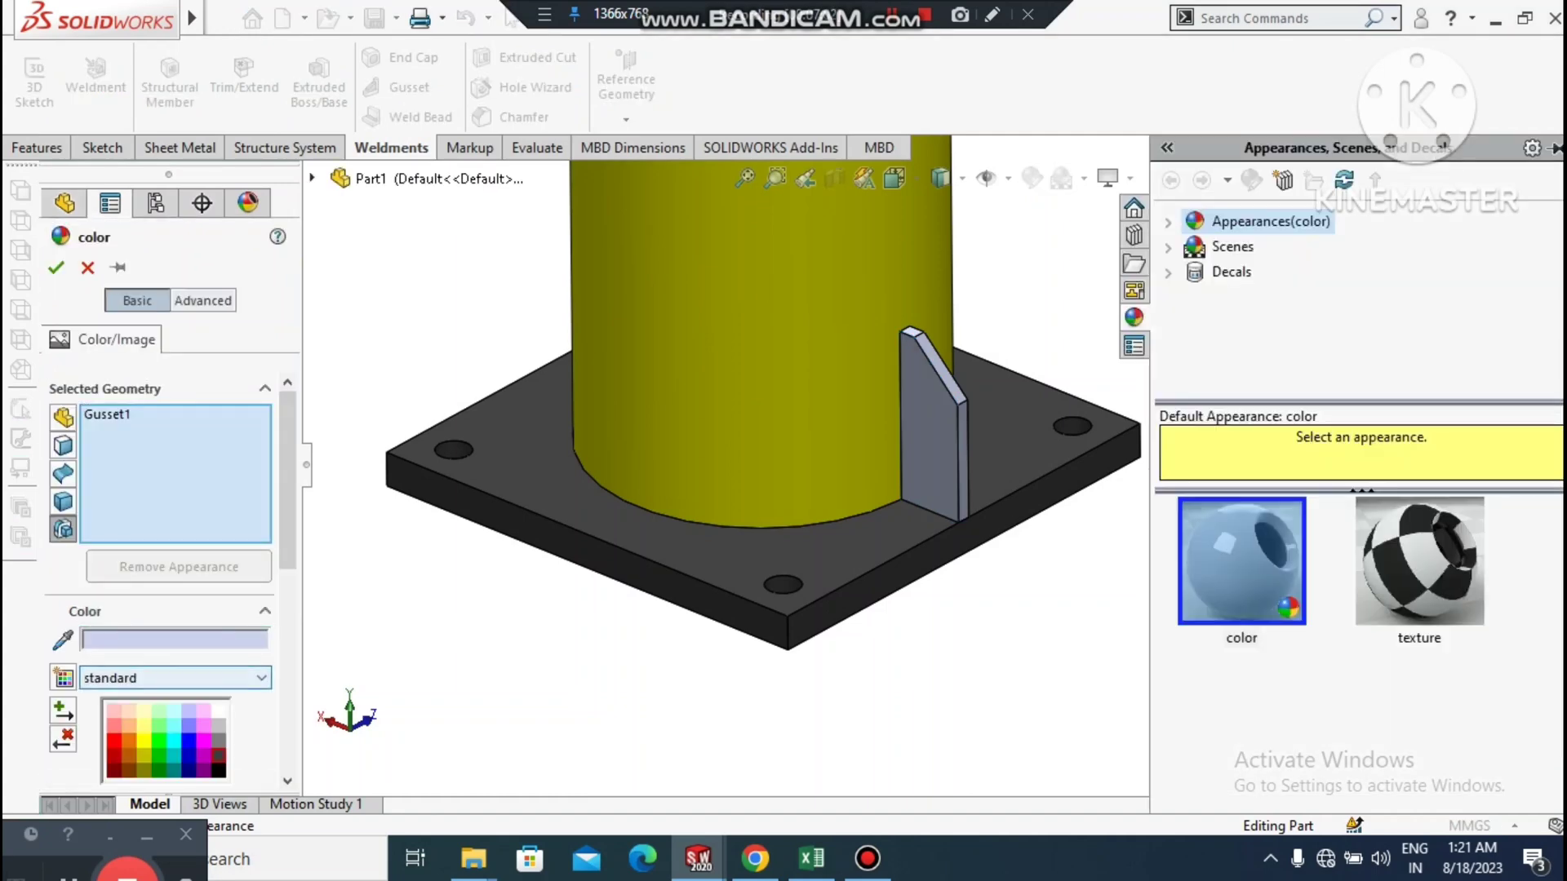
left_click(219, 756)
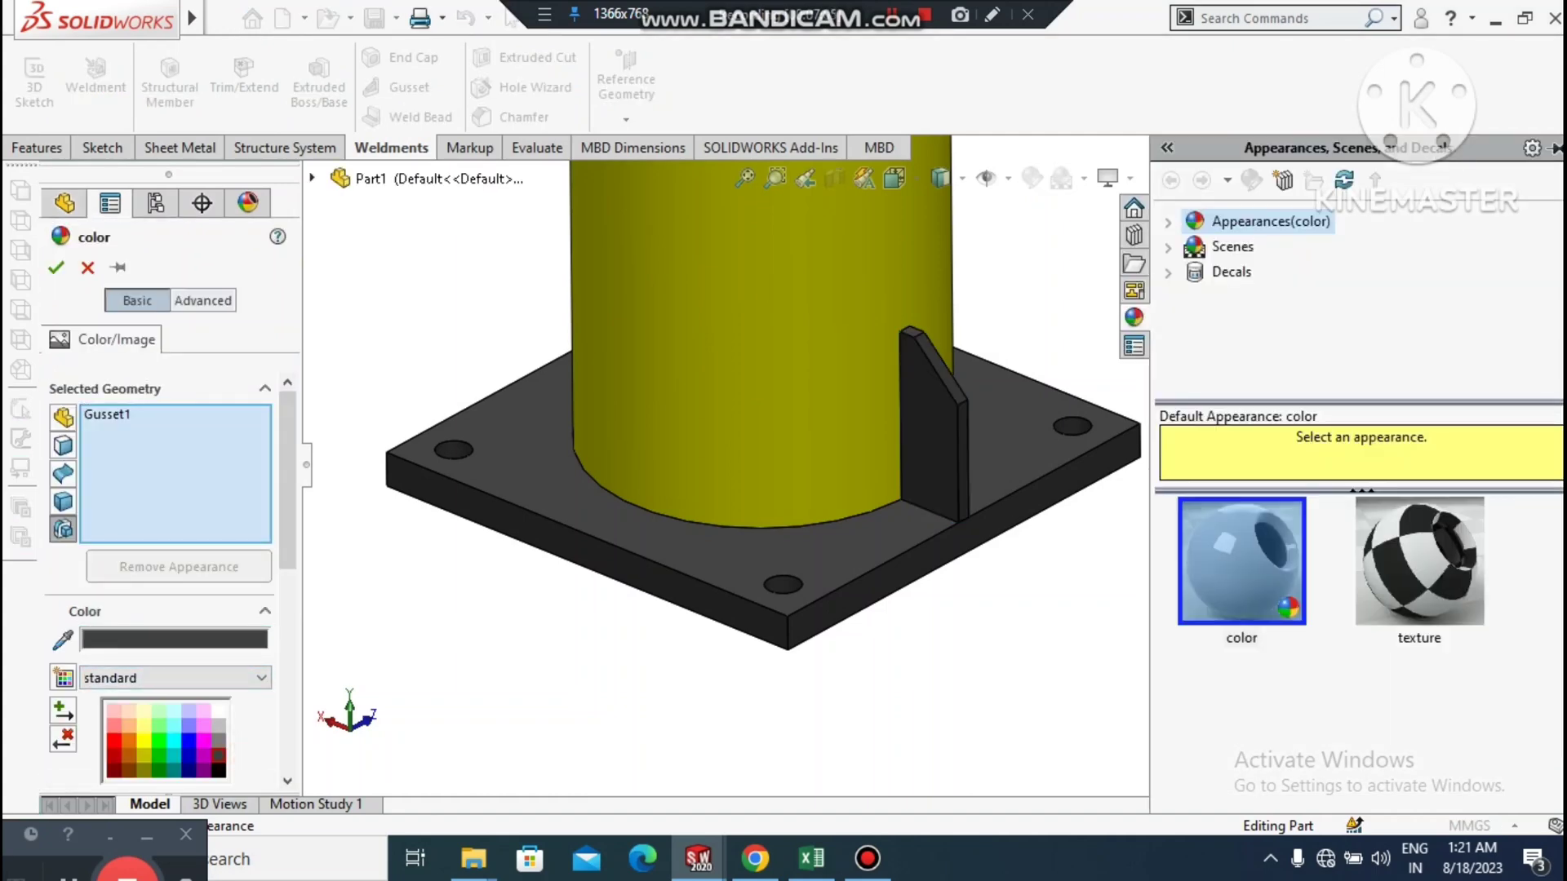
left_click(217, 738)
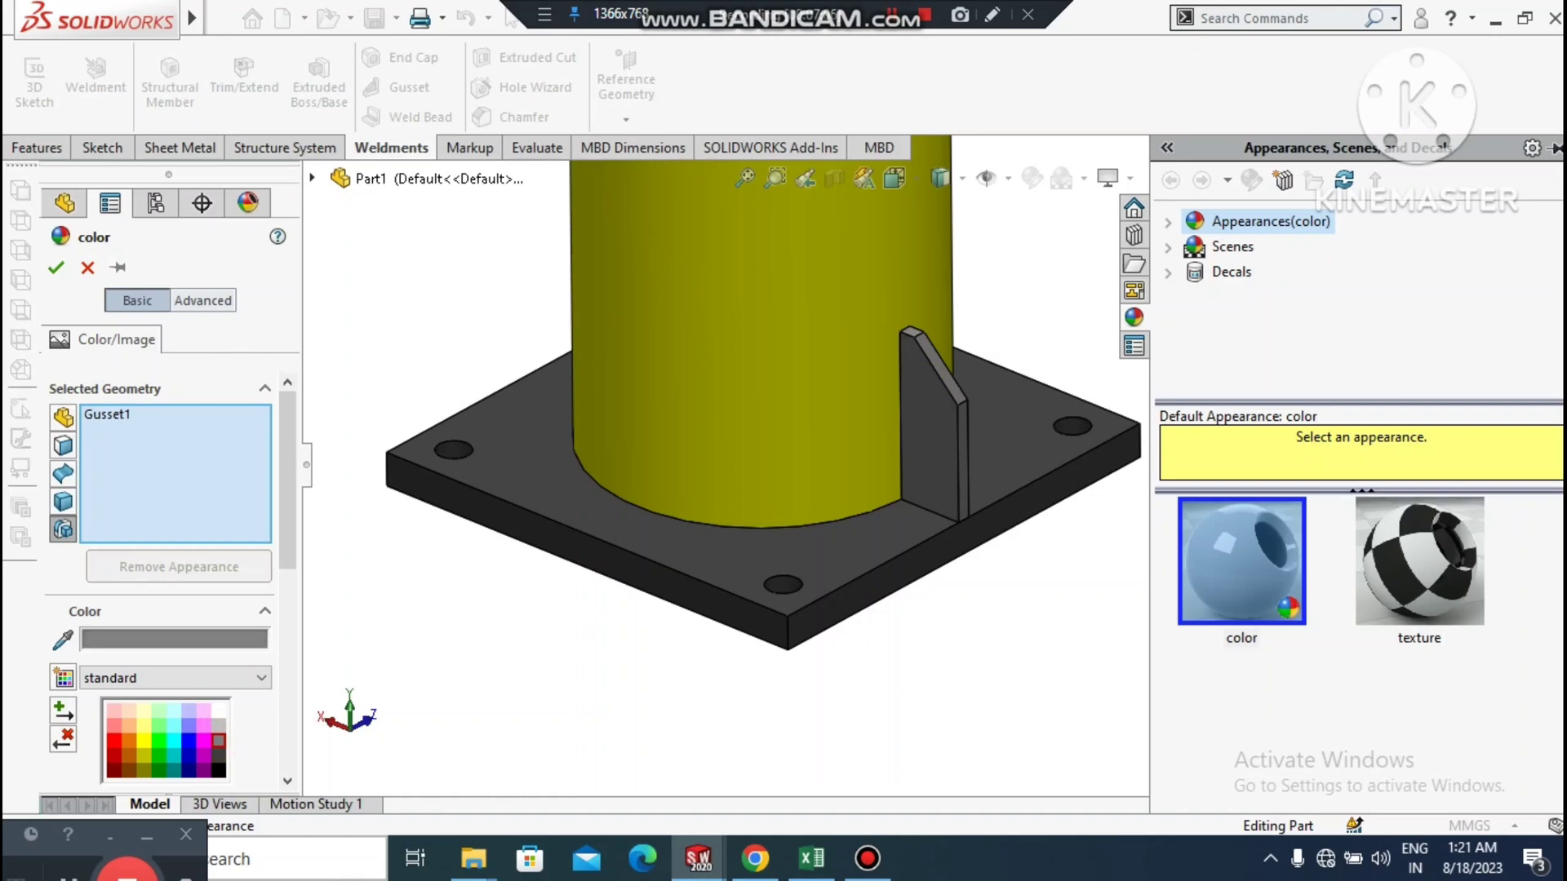
left_click(57, 267)
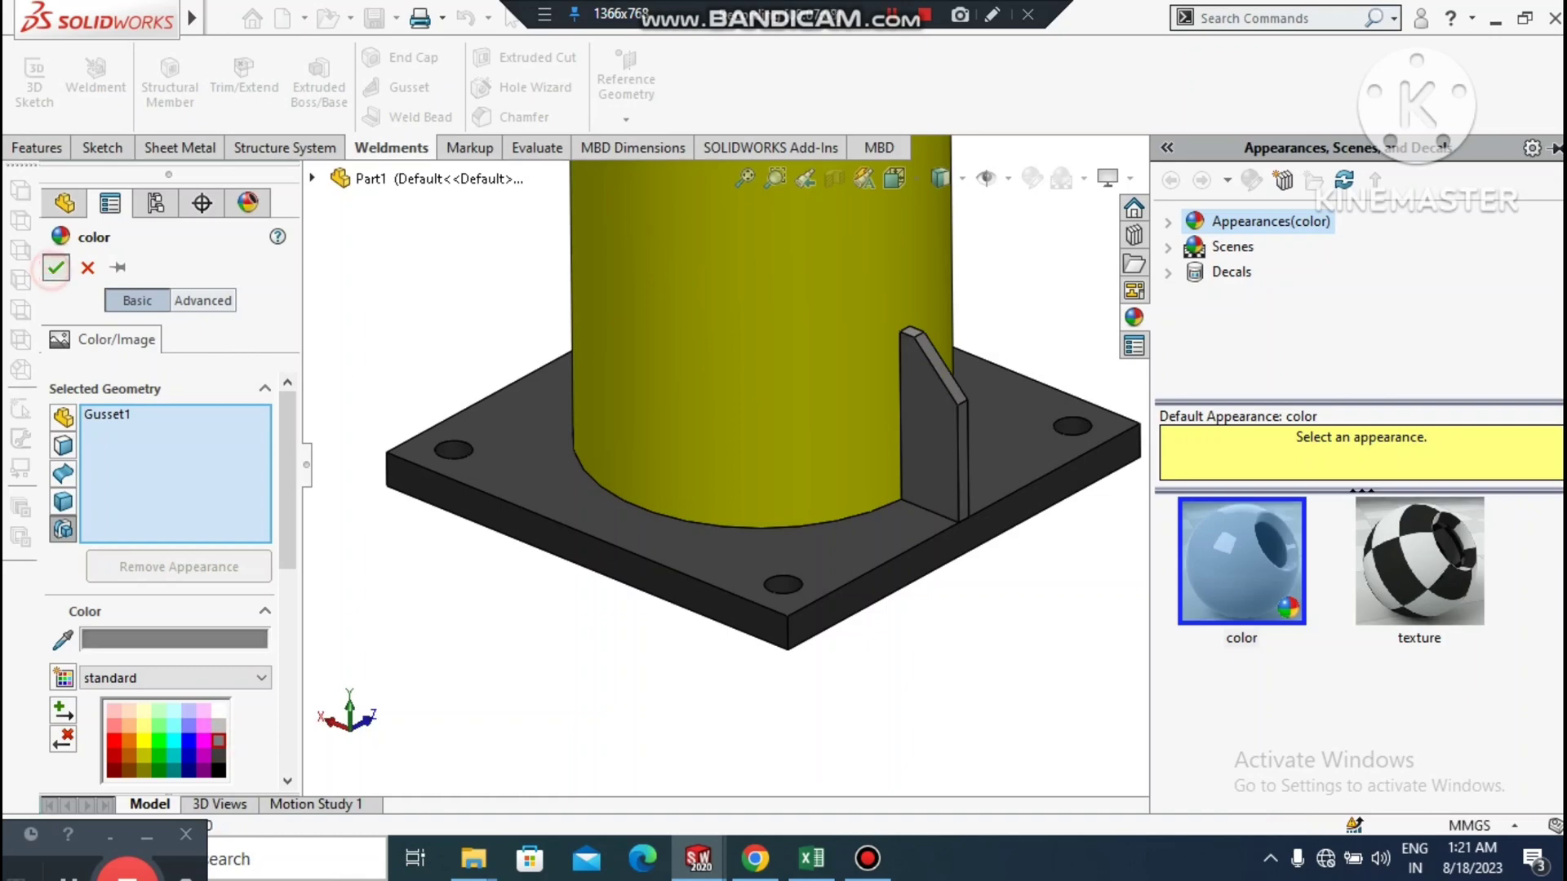
left_click(475, 662)
- Start a Circular Pattern around the column's cylindrical face with 8 equally spaced instances over 360 degrees
scroll(930, 459, "up", 4)
scroll(987, 331, "down", 2)
scroll(798, 431, "up", 2)
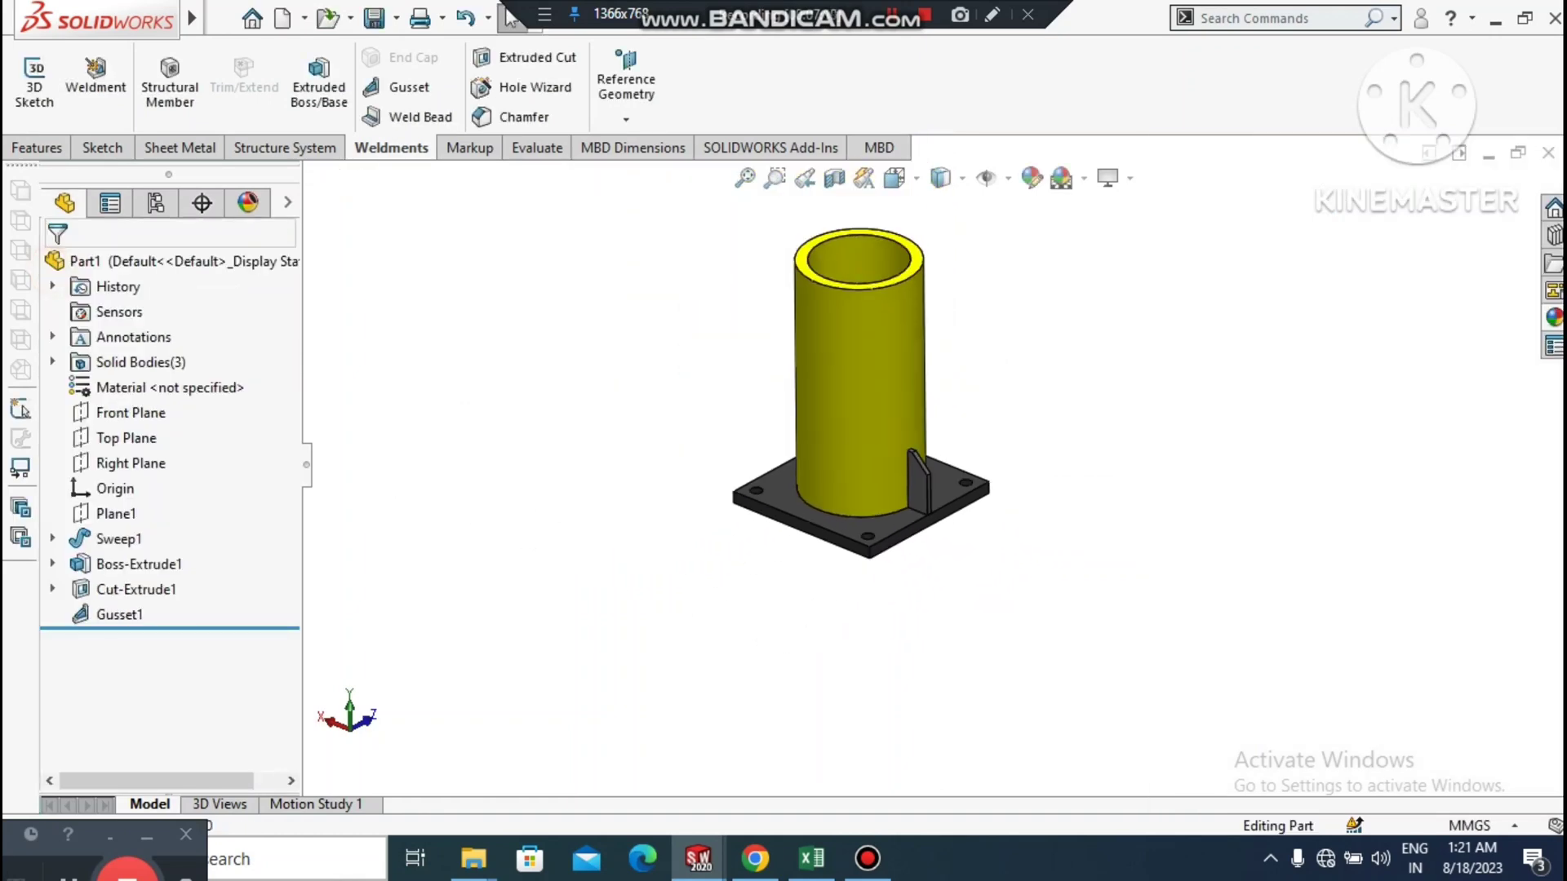
scroll(938, 620, "down", 4)
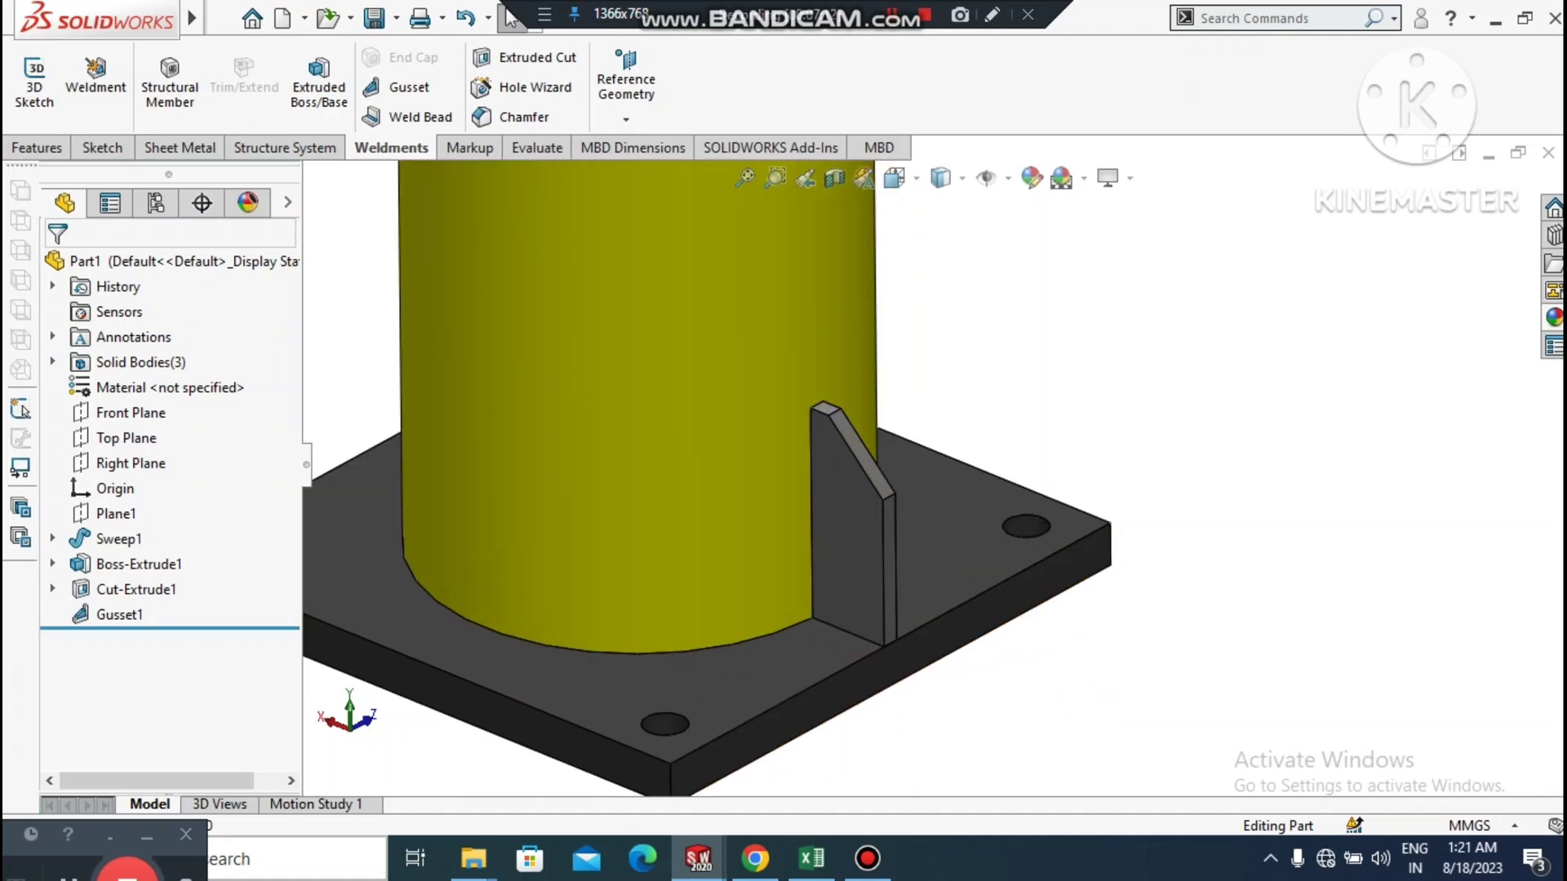
left_click(37, 148)
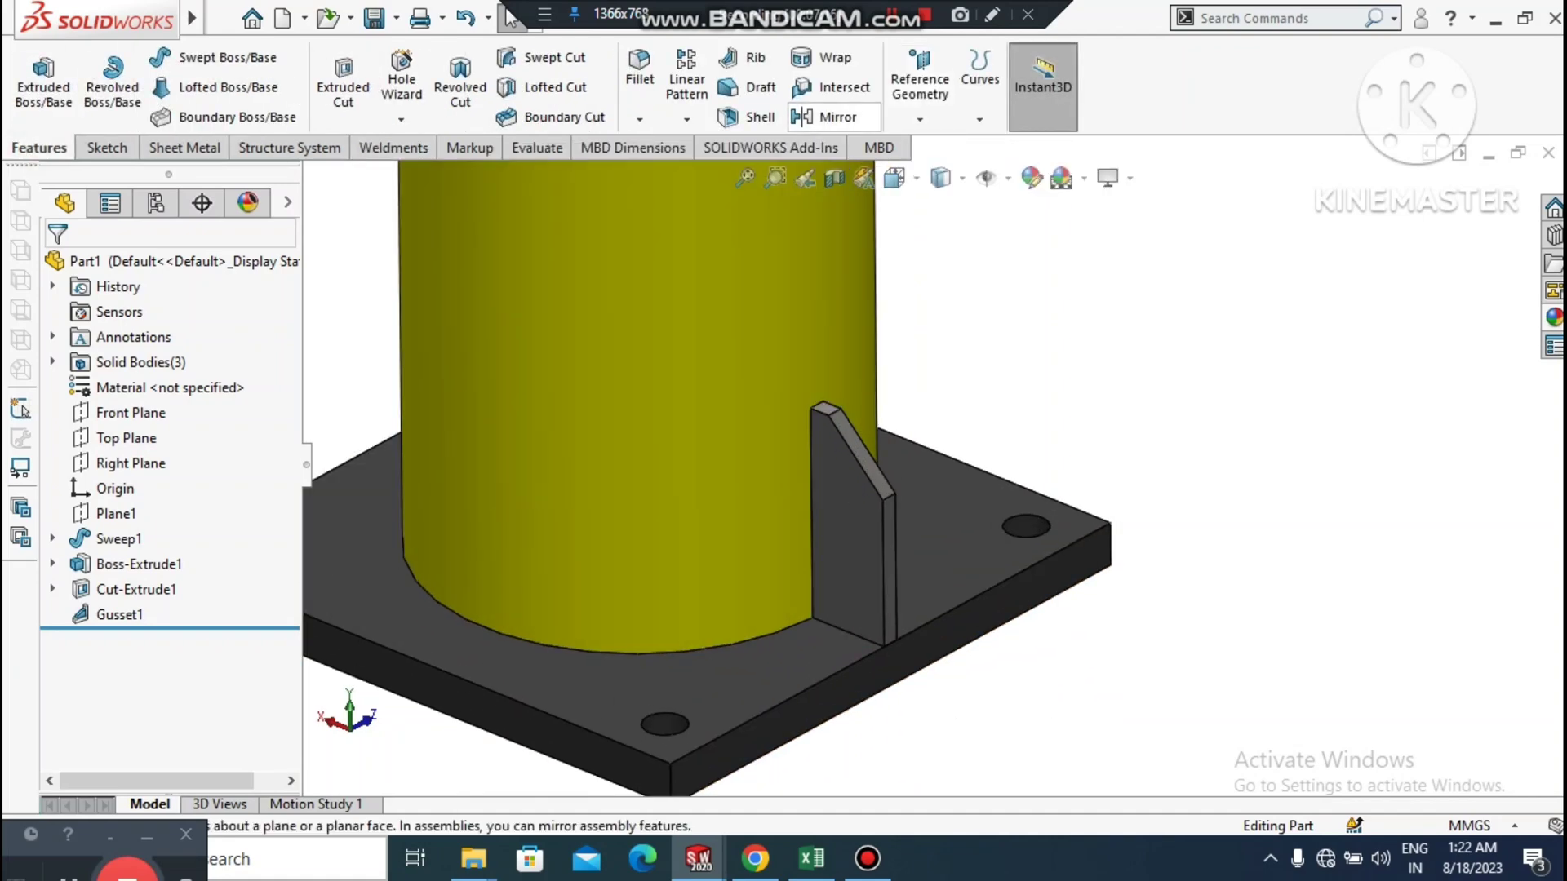
left_click(685, 123)
left_click(693, 175)
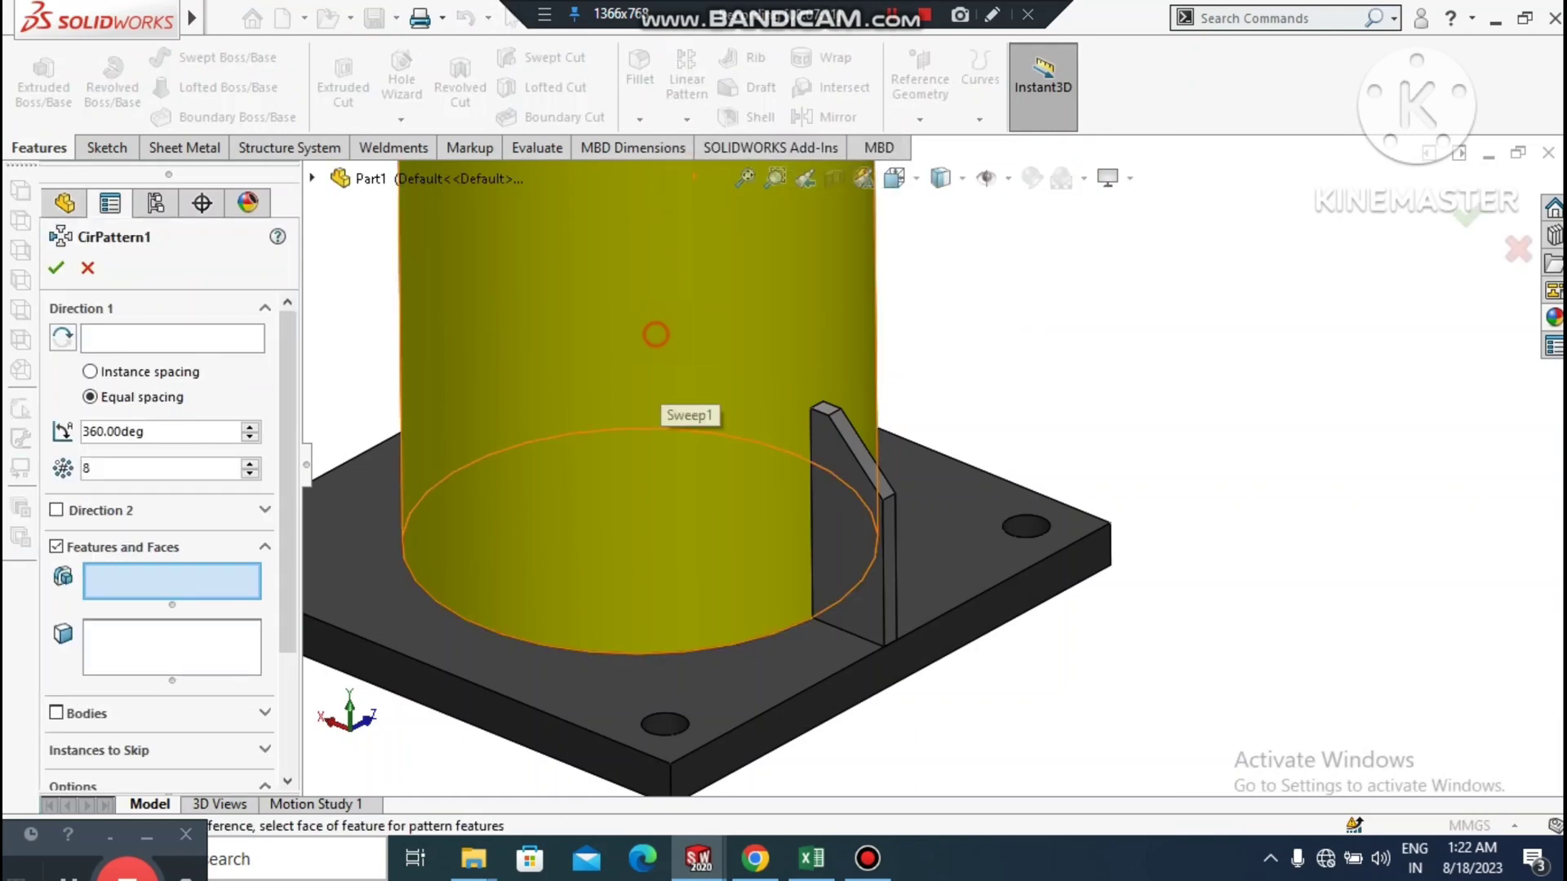
left_click(655, 335)
key("f")
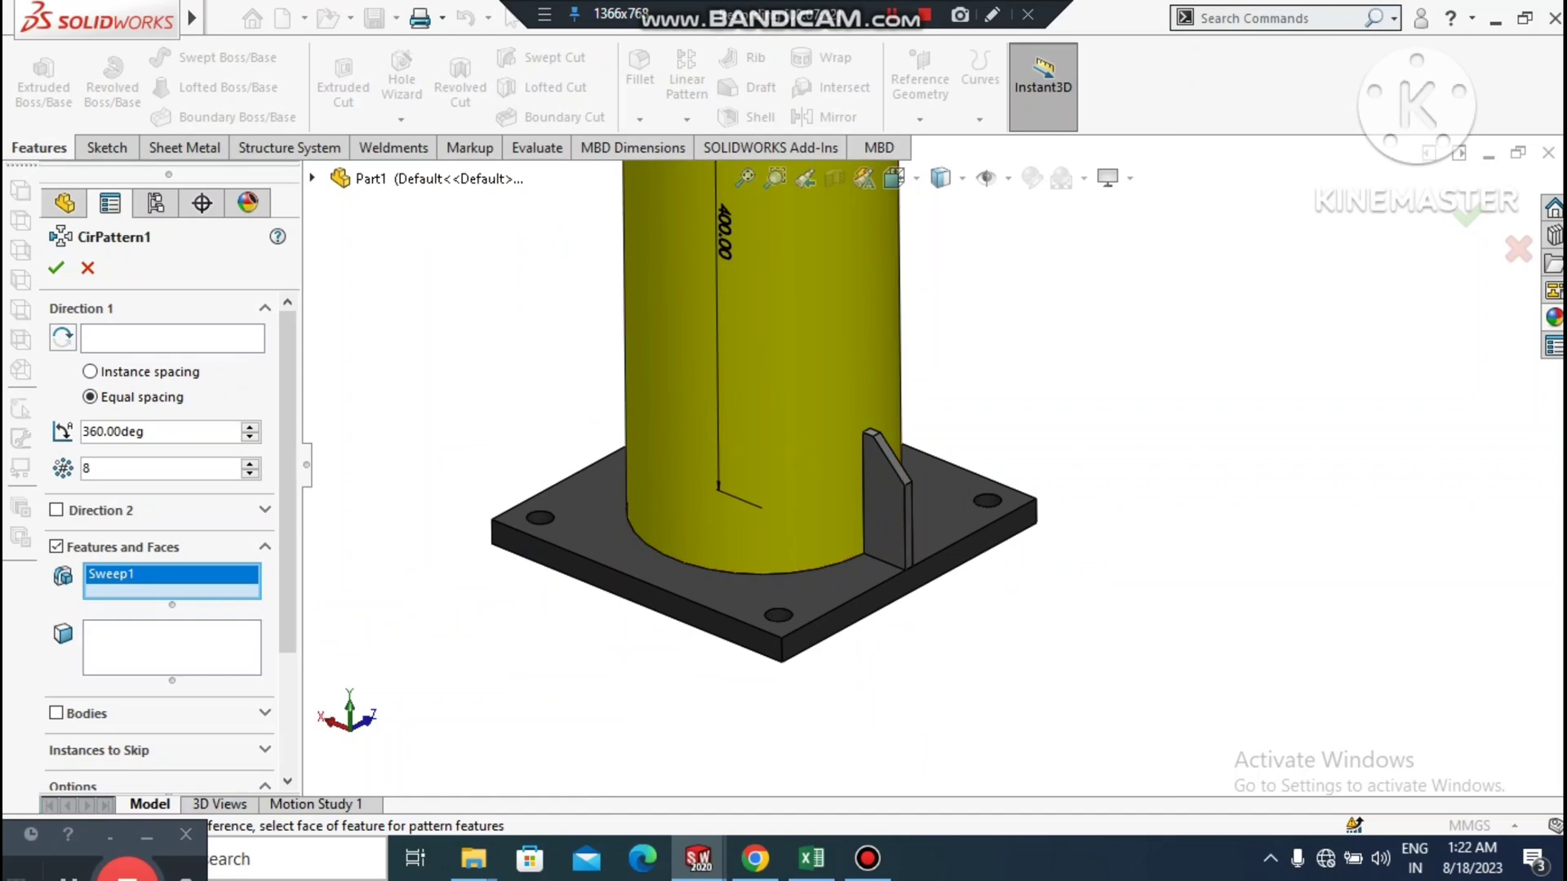
left_click(172, 337)
left_click(783, 320)
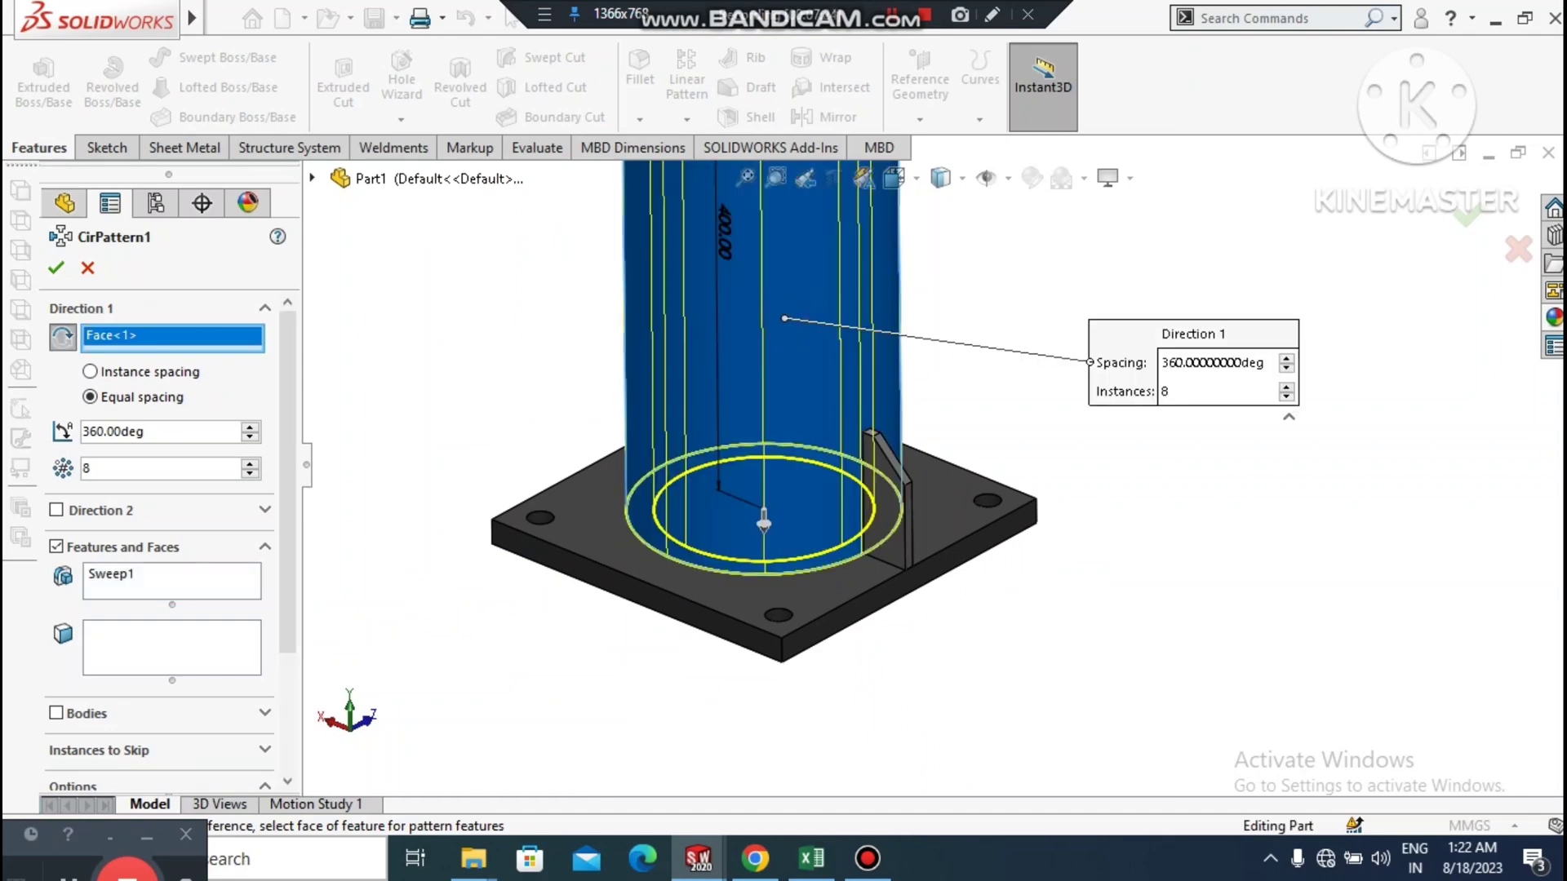
- Clear the column sweep from the features to pattern and try to add the gusset feature instead
scroll(837, 586, "down", 1)
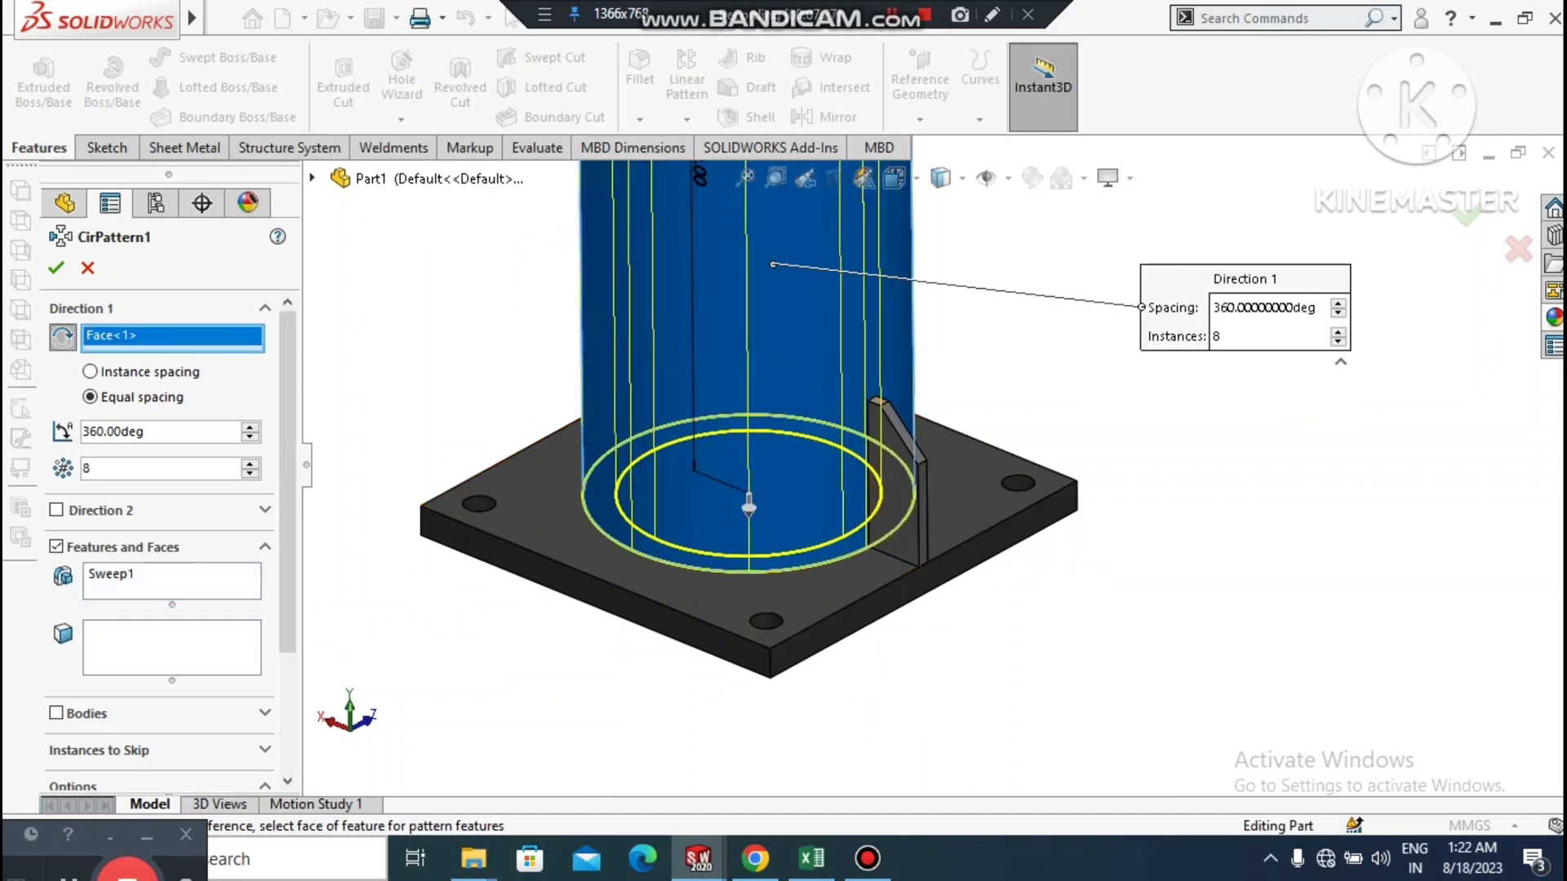
right_click(167, 574)
left_click(225, 612)
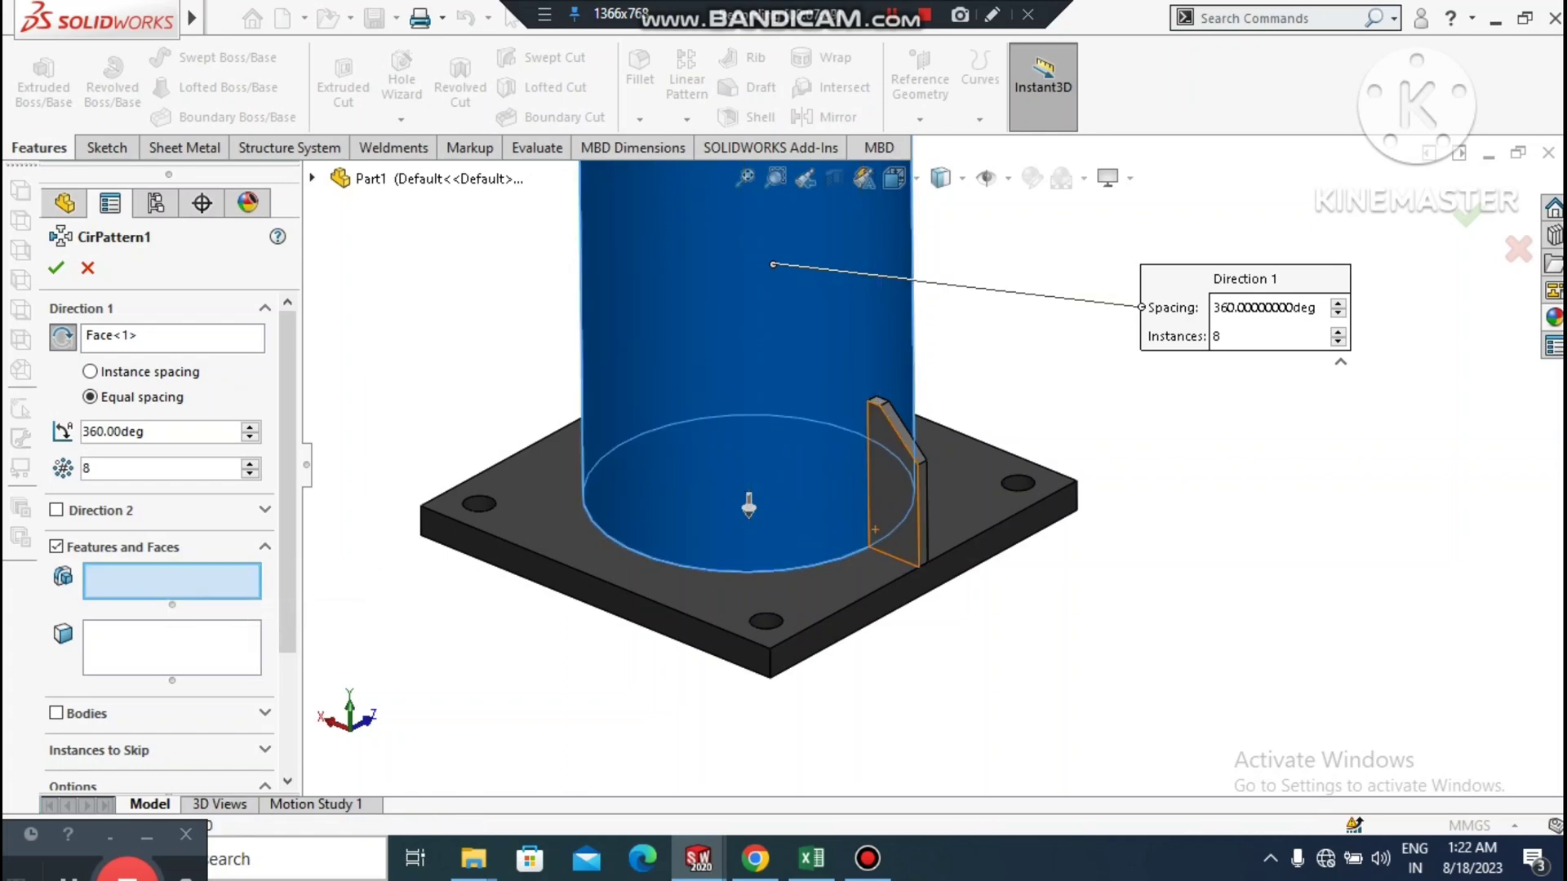
left_click(936, 433)
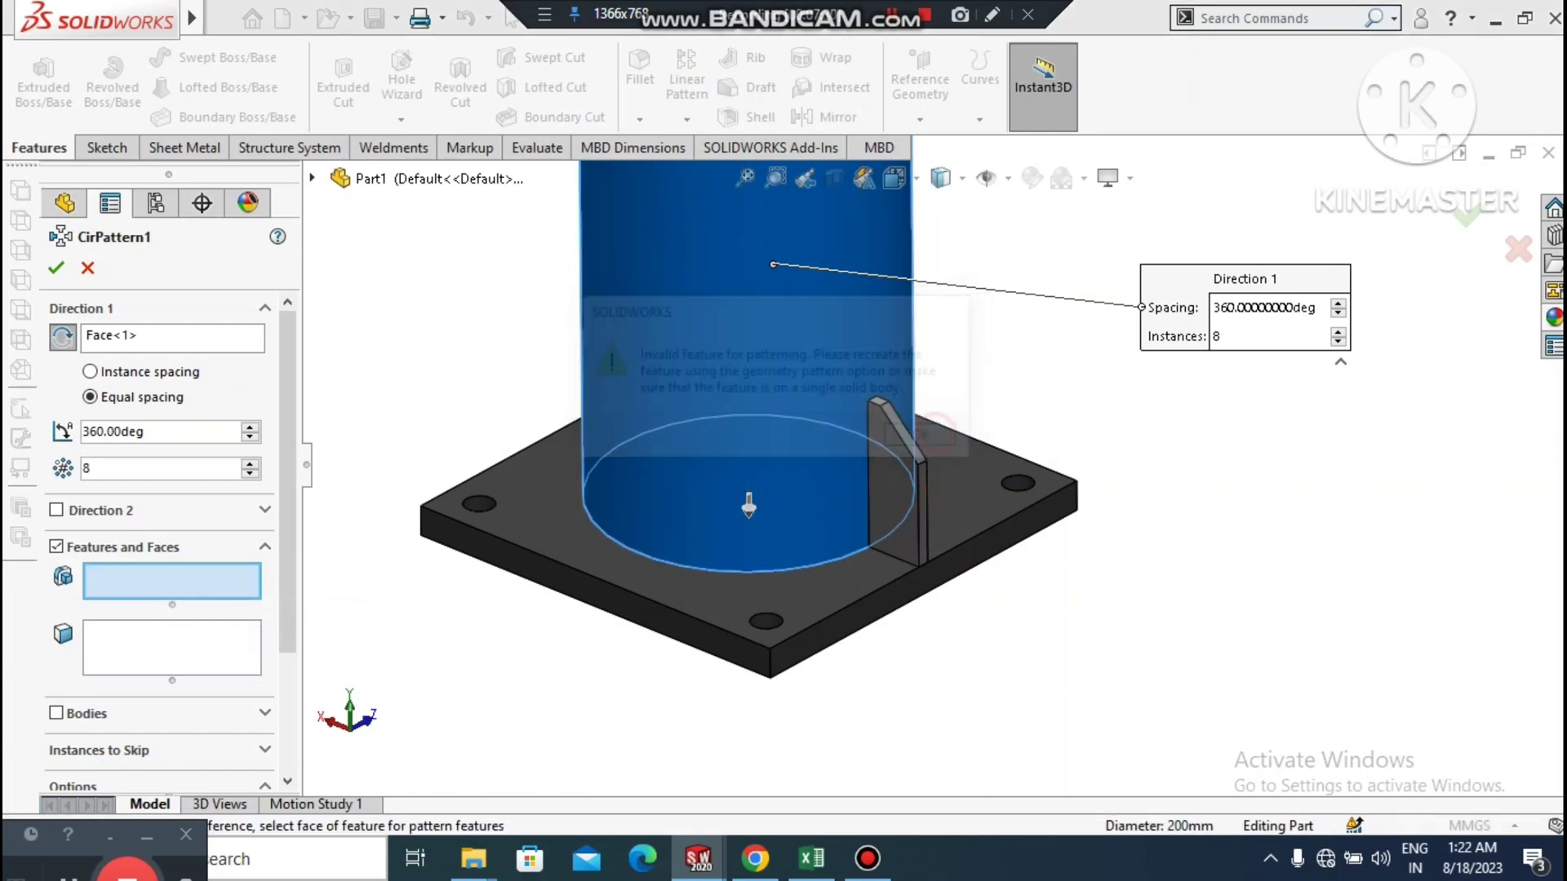
- Switch the circular pattern to bodies, choose the gusset body and create the pattern
left_click(56, 714)
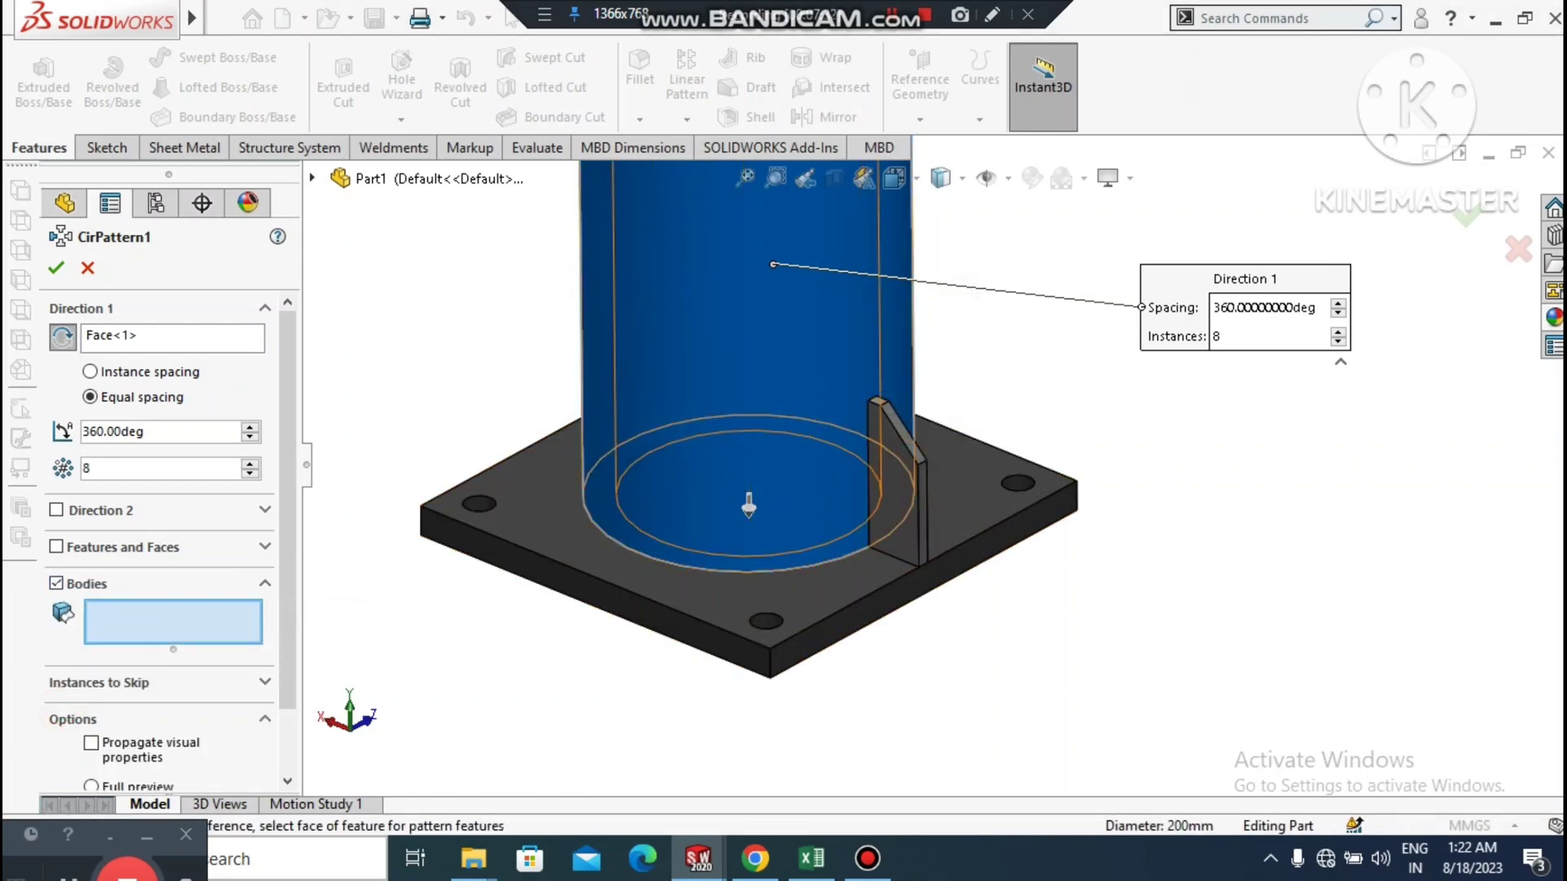
left_click(899, 516)
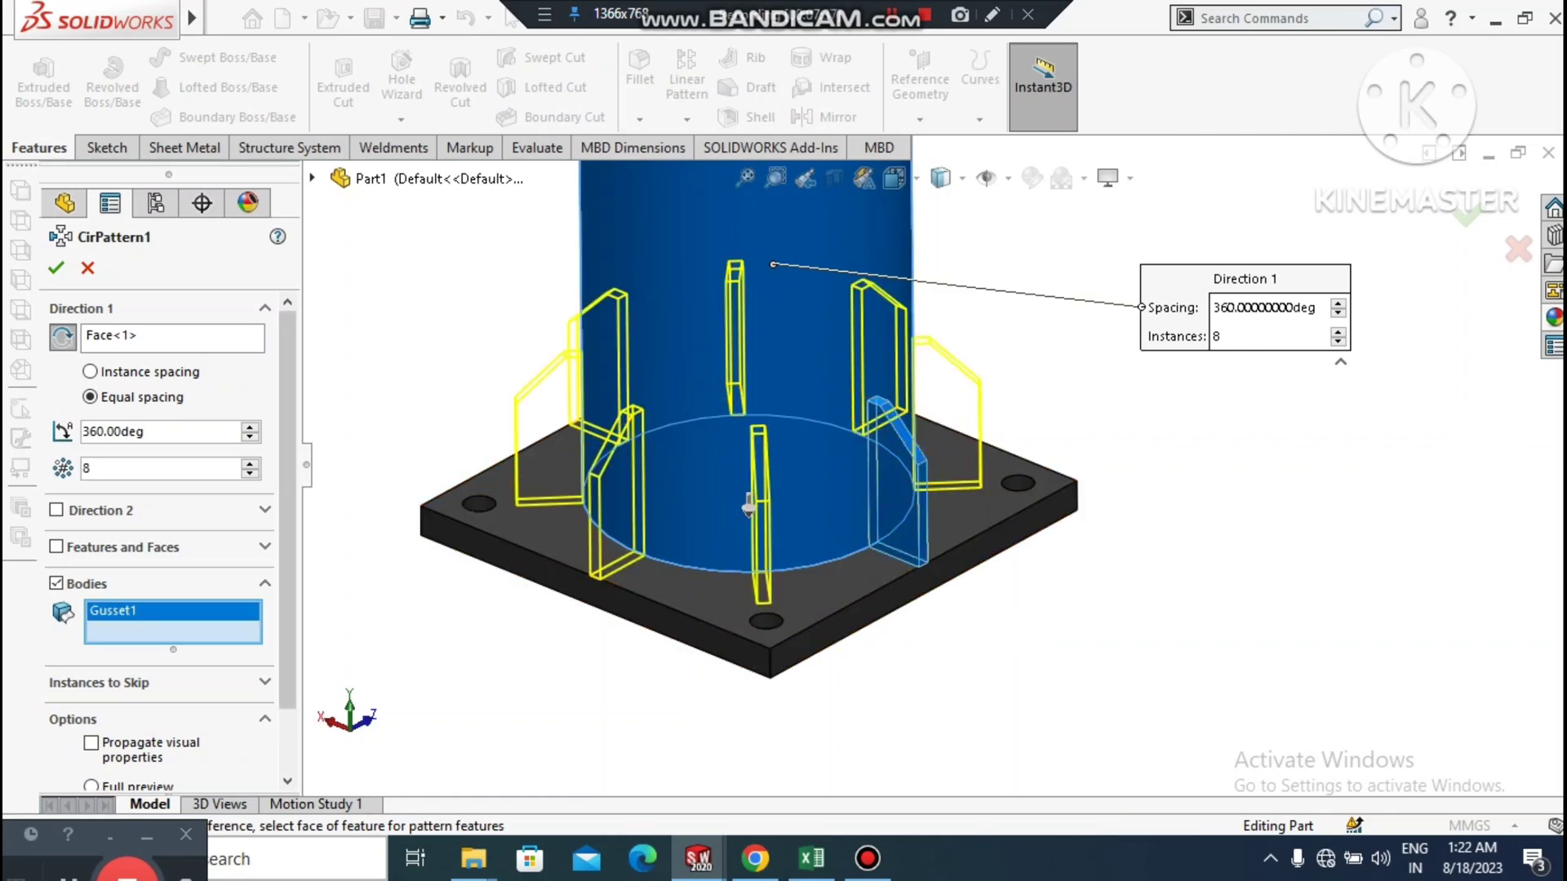
scroll(163, 538, "down", 3)
scroll(164, 539, "up", 3)
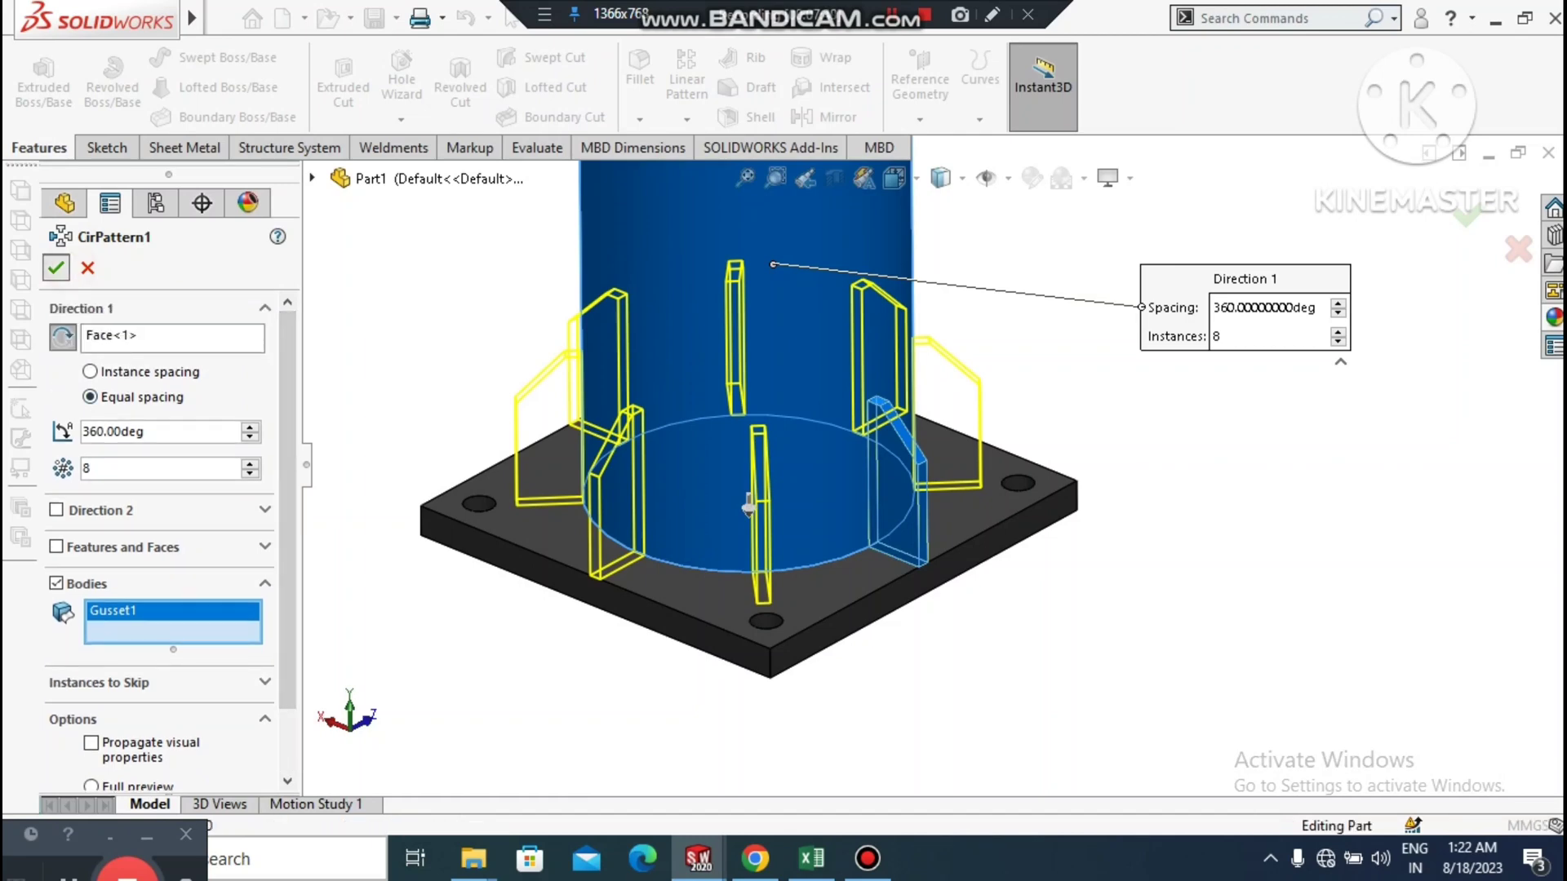
left_click(58, 267)
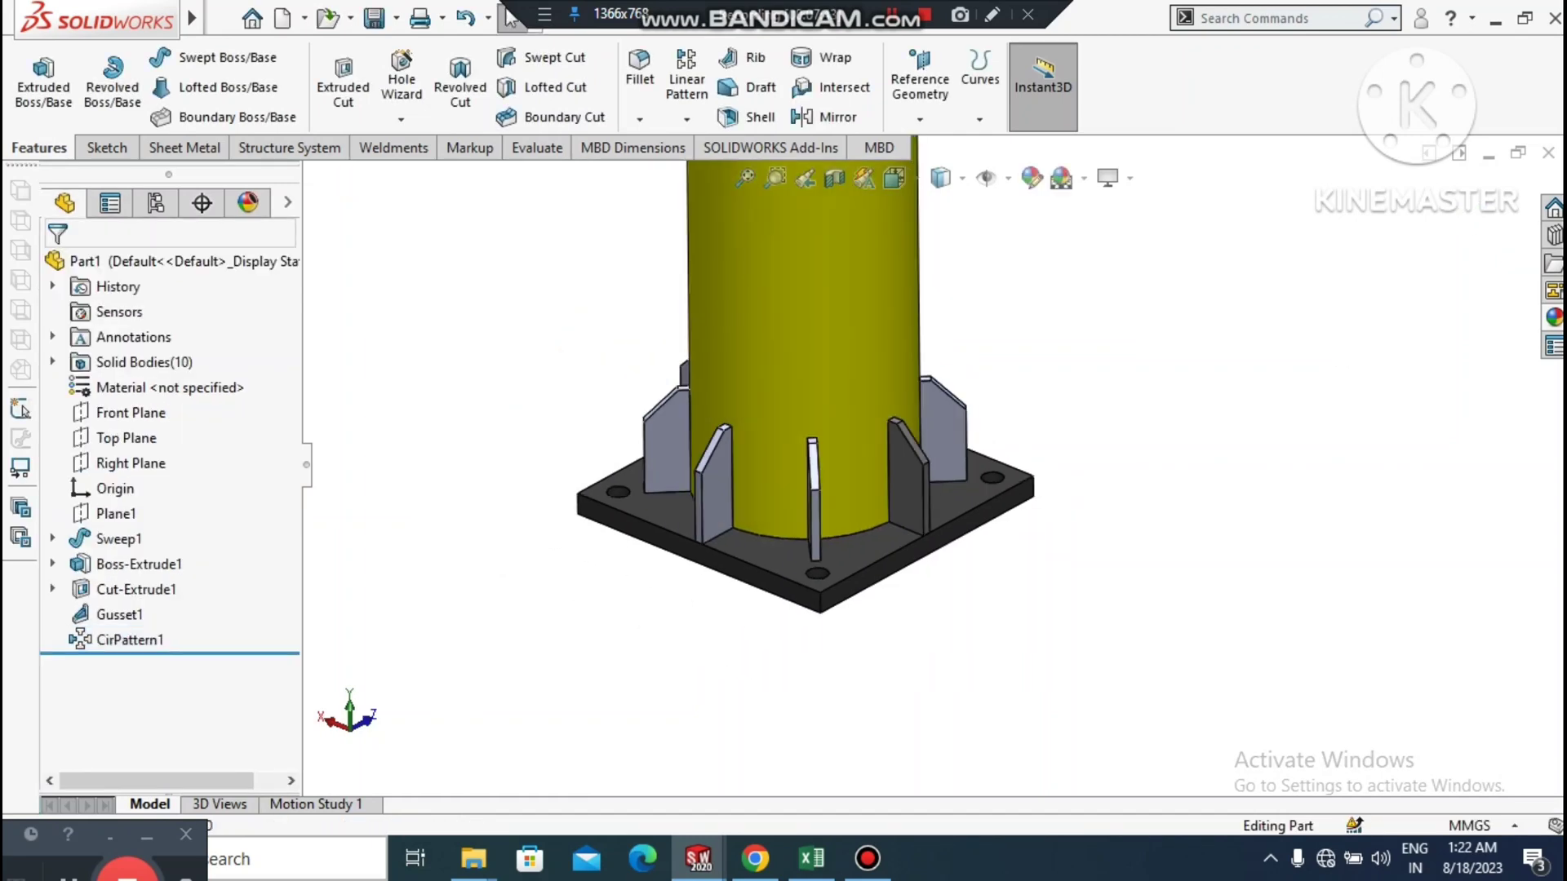
- Apply a dark grey colour appearance to the circular pattern feature so it covers the patterned gussets
right_click(947, 420)
left_click(1138, 269)
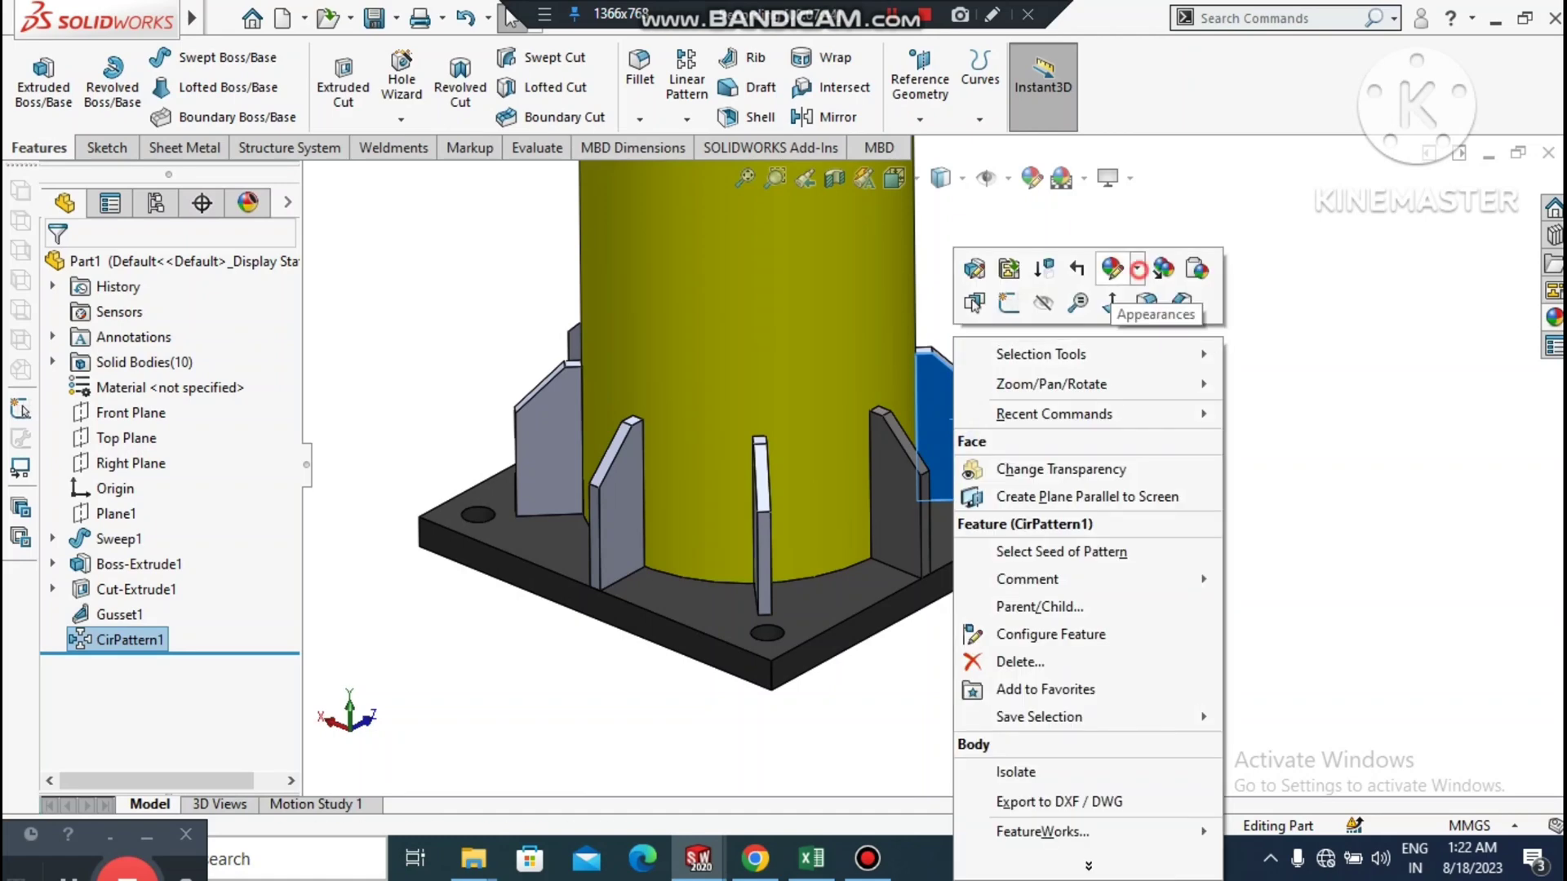
left_click(1145, 345)
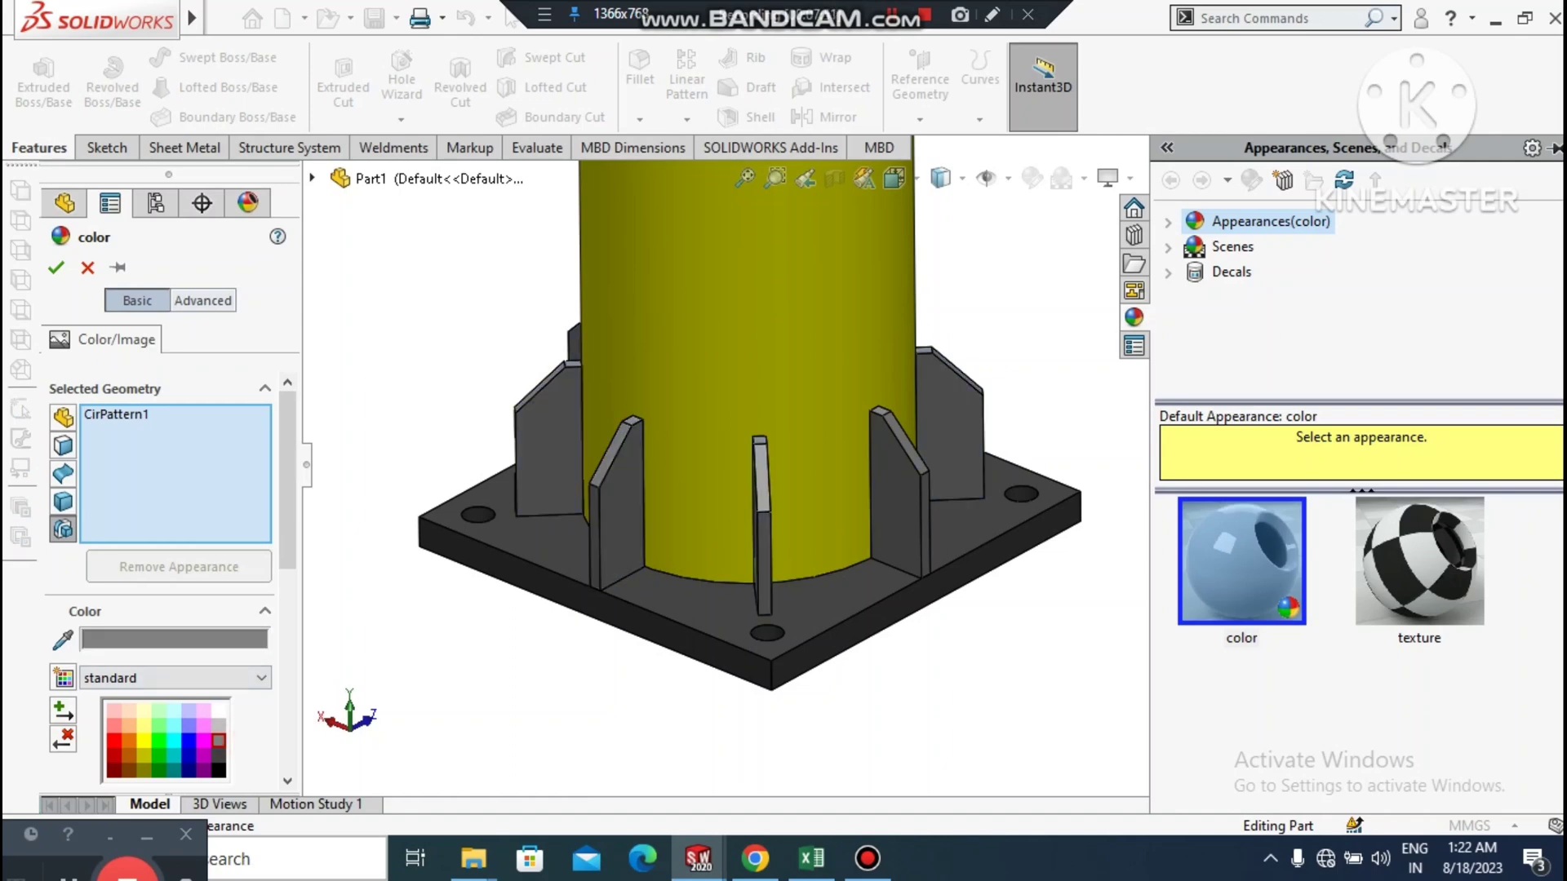
left_click(219, 755)
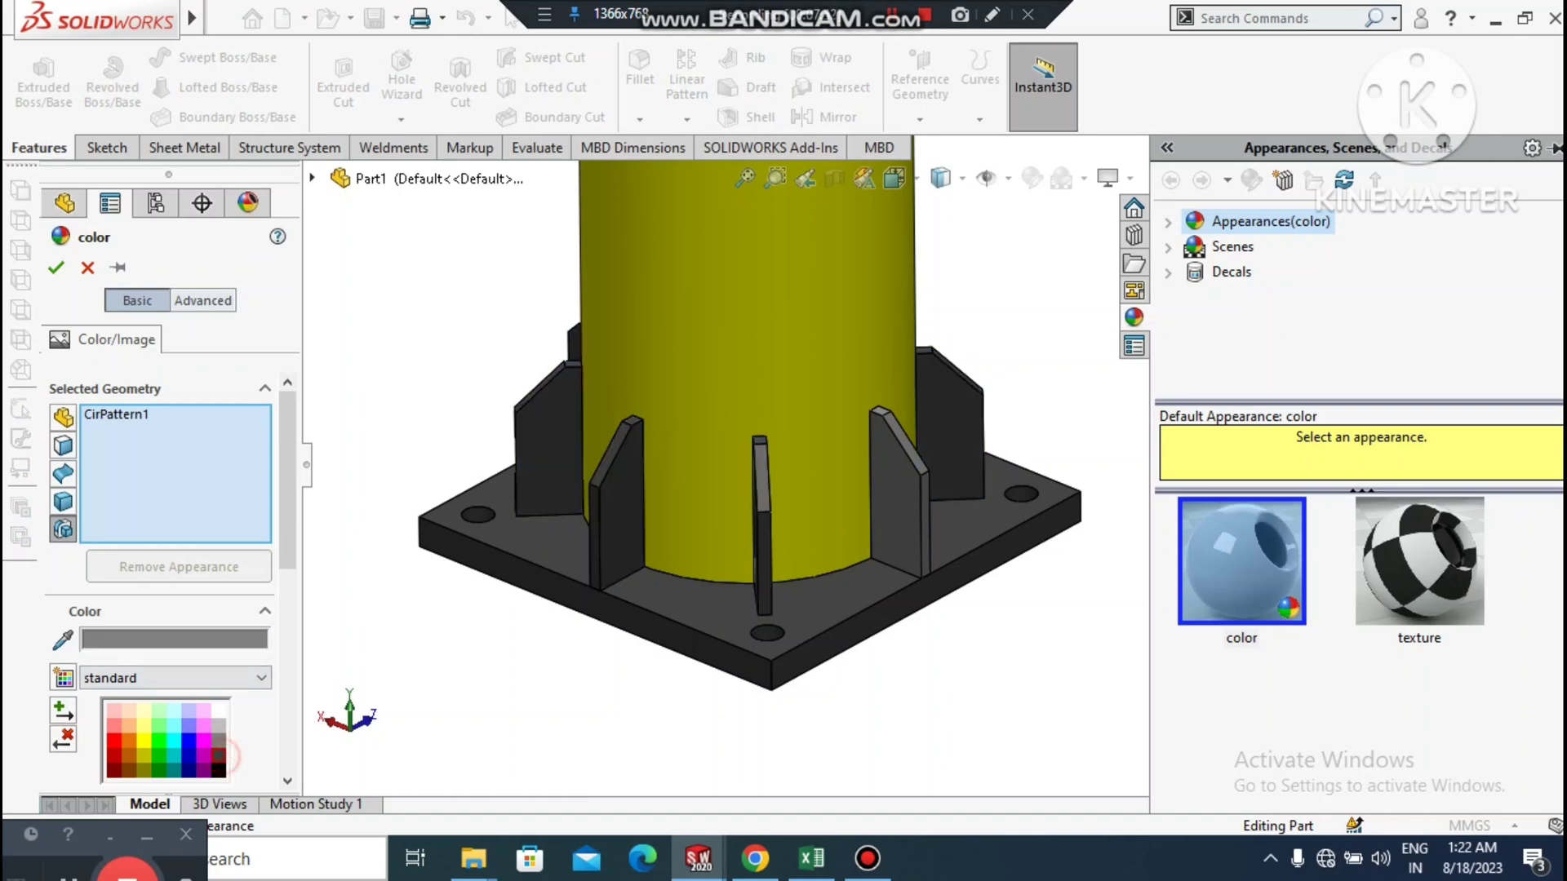
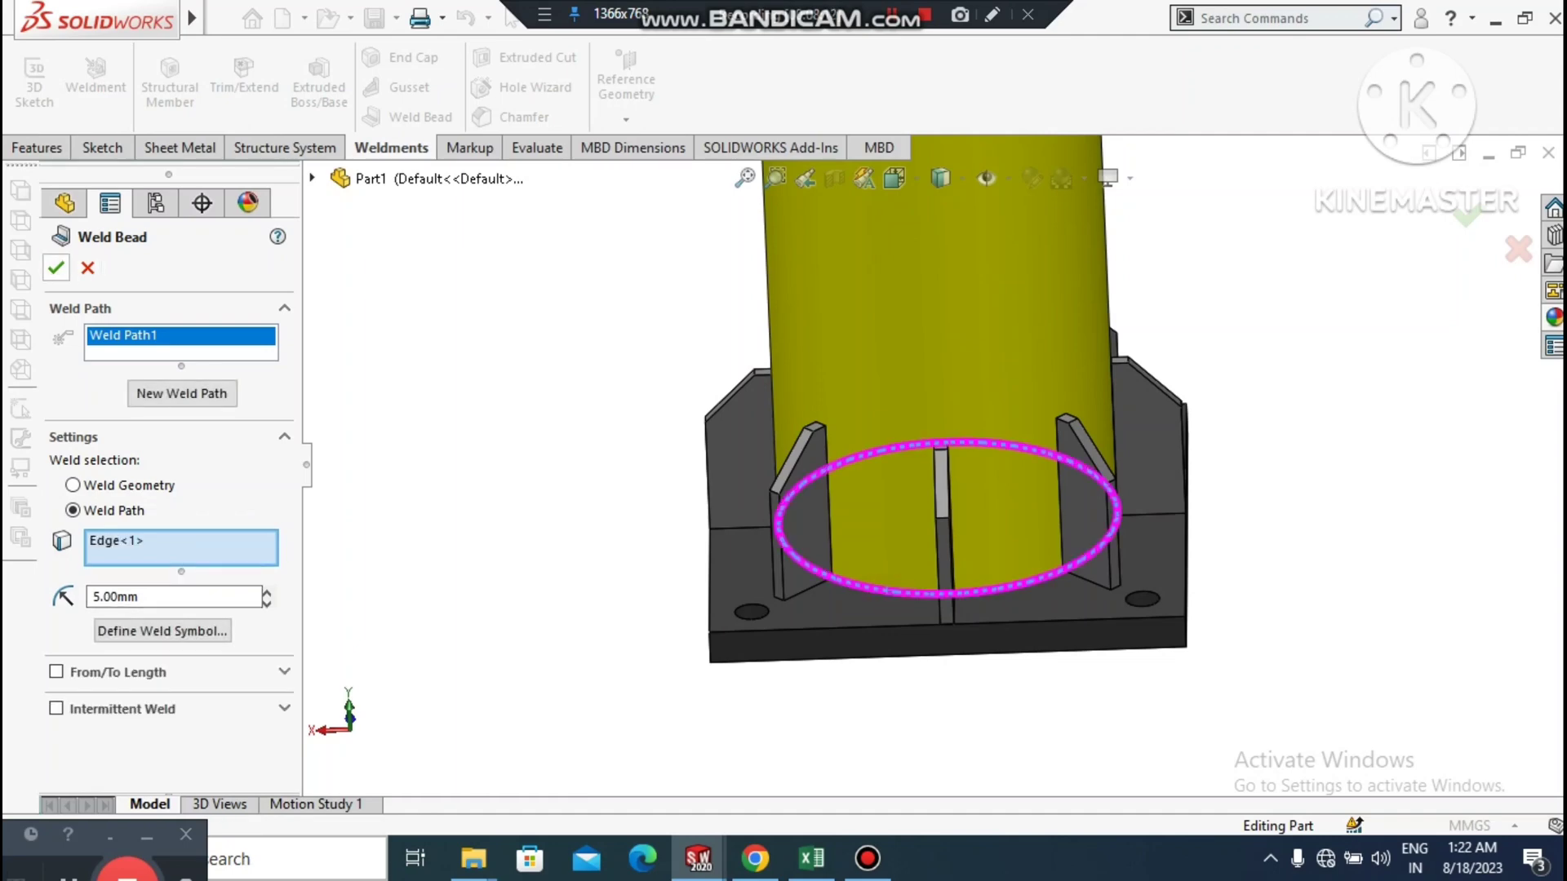
- Create a 5 mm weld bead along the circular edge where the column meets the base plate
left_click(55, 268)
left_click(471, 454)
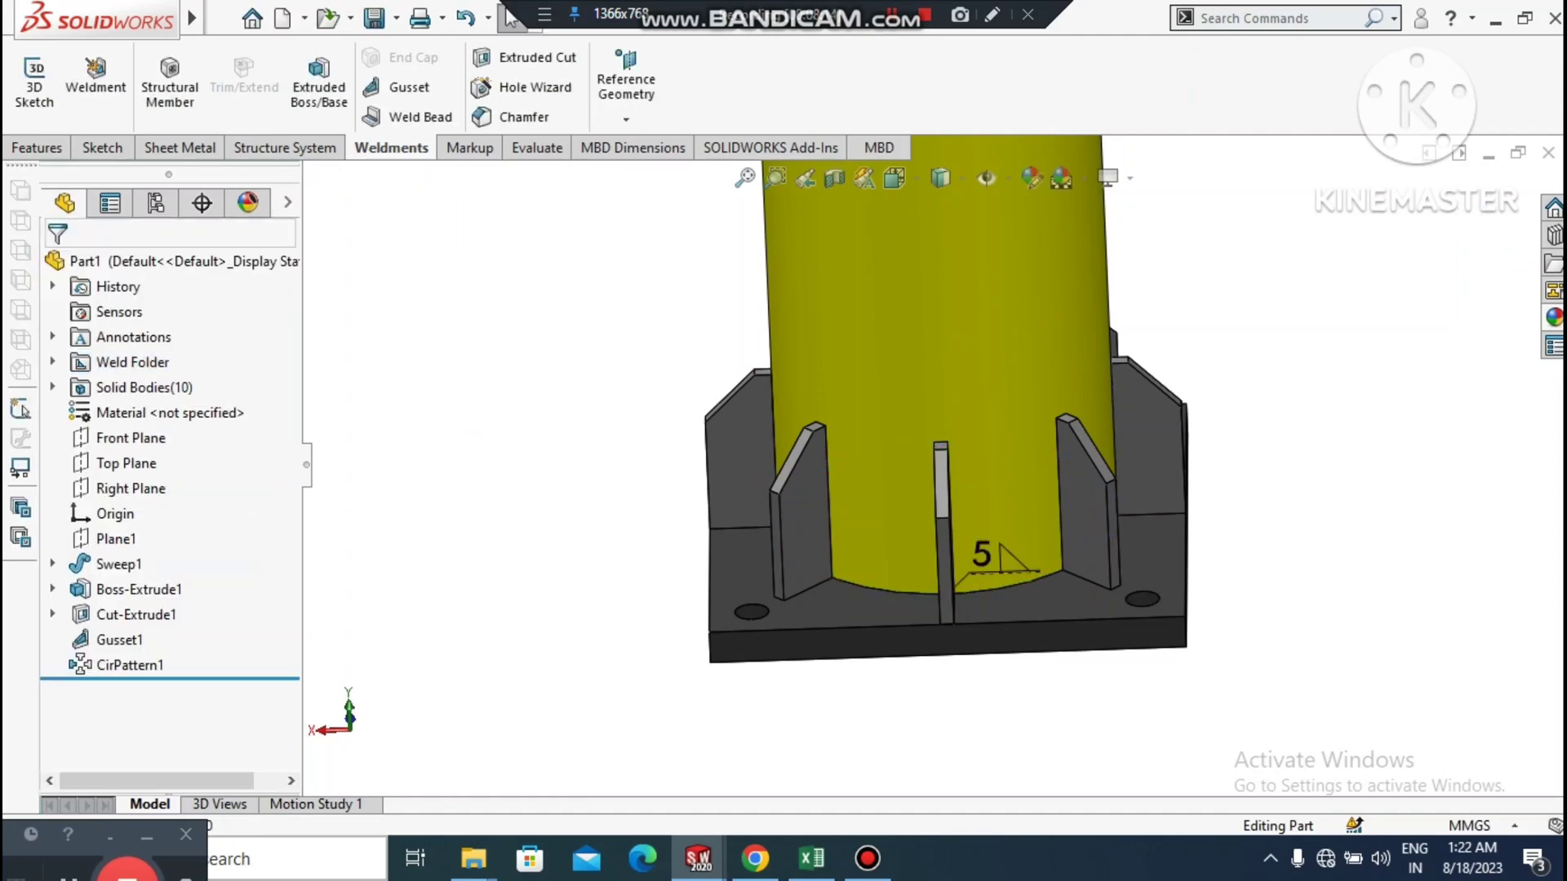
scroll(946, 466, "up", 1)
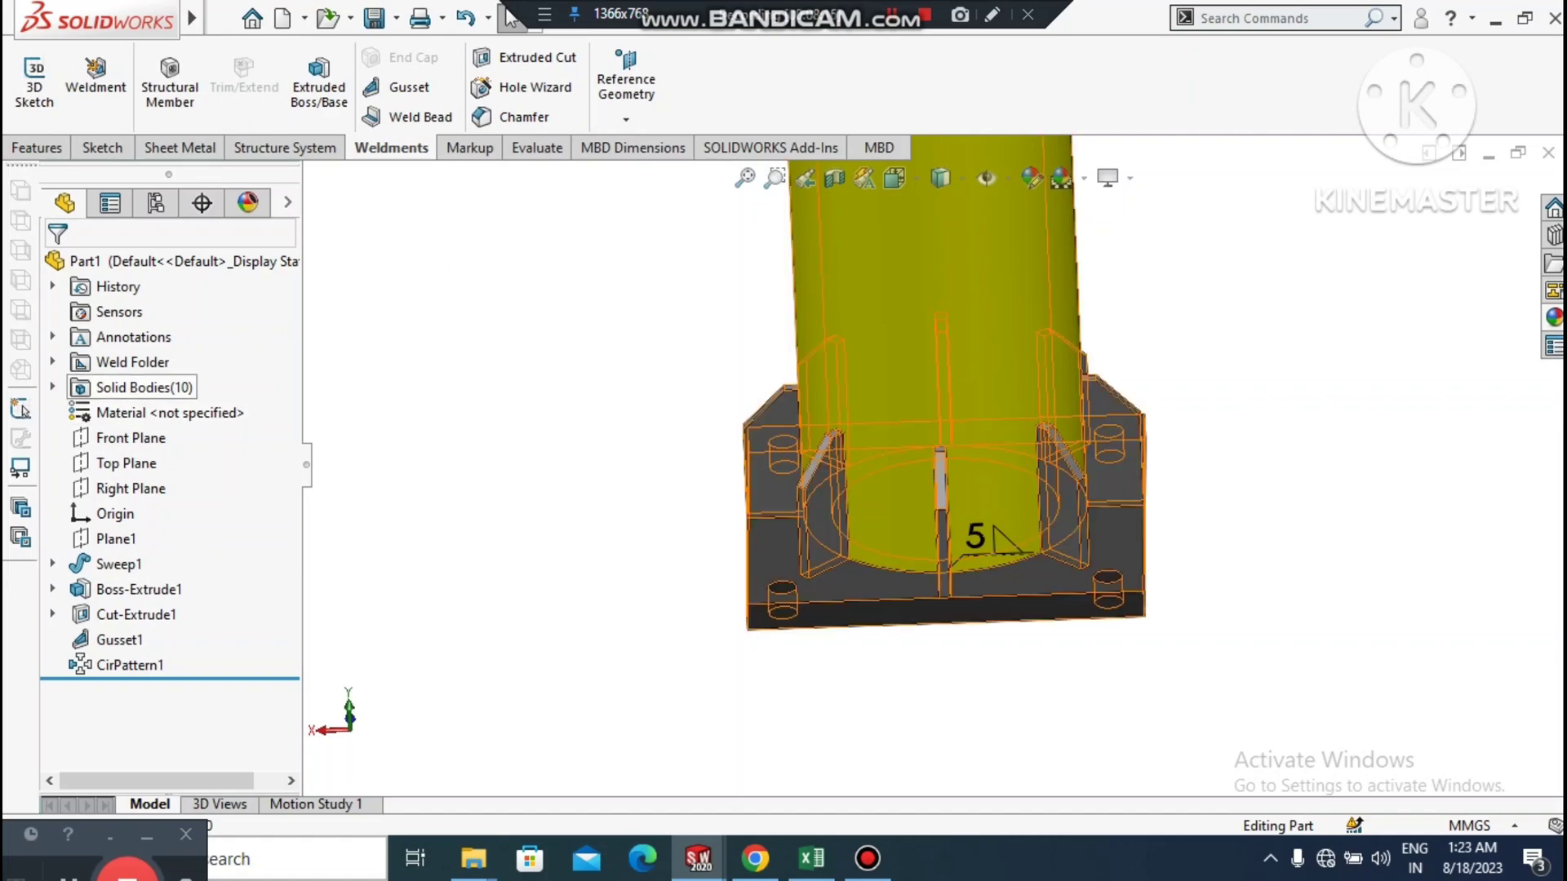
- Show the cosmetic welds from the weld folder and inspect the bead around the column's base
right_click(145, 365)
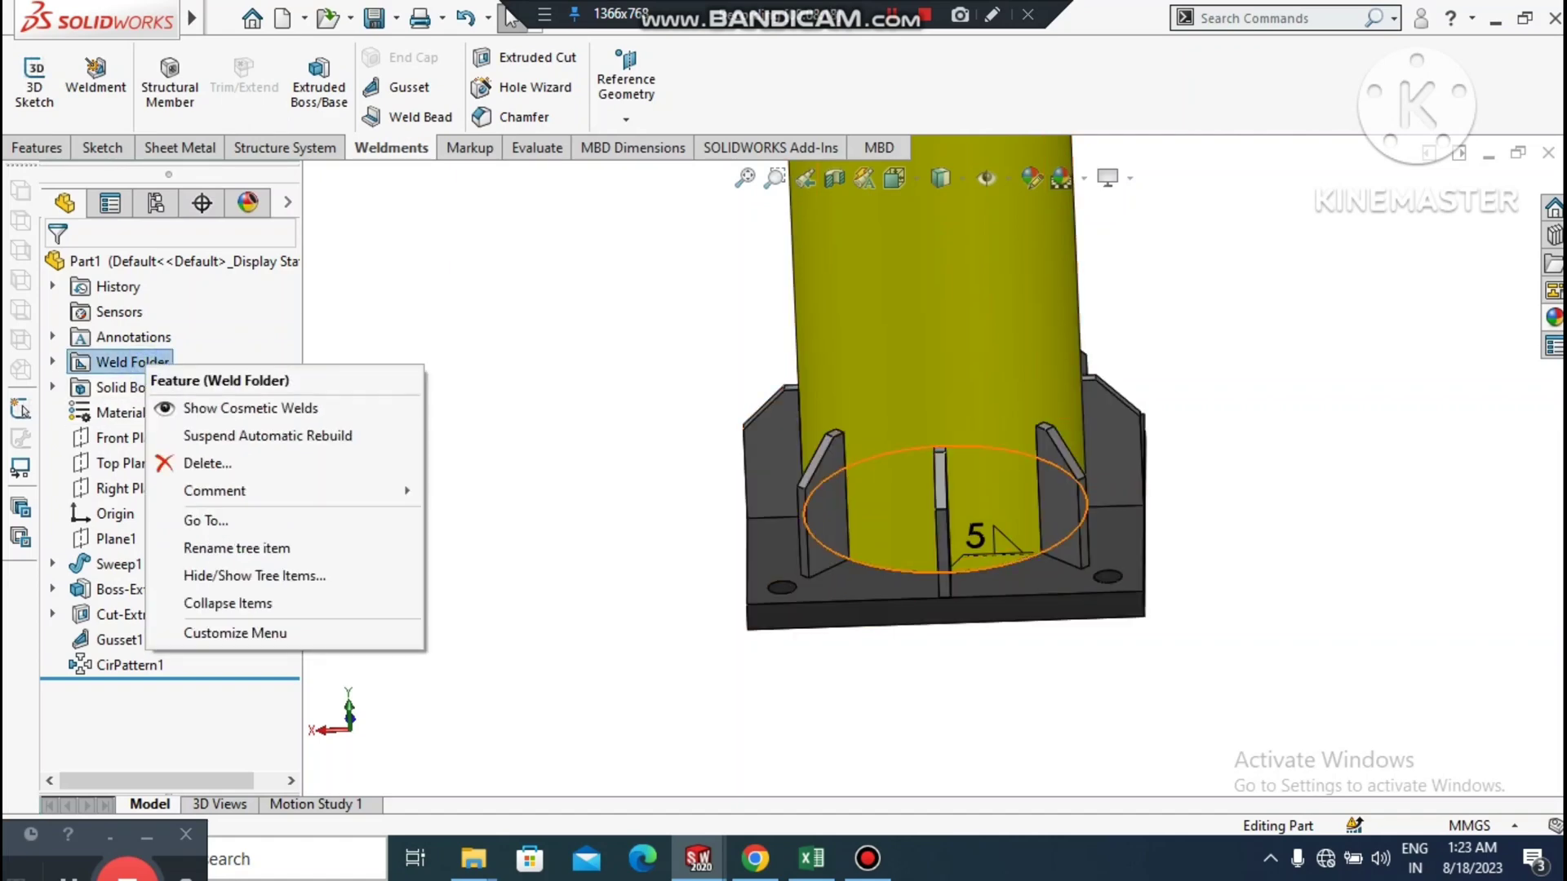
left_click(229, 409)
scroll(1053, 596, "down", 1)
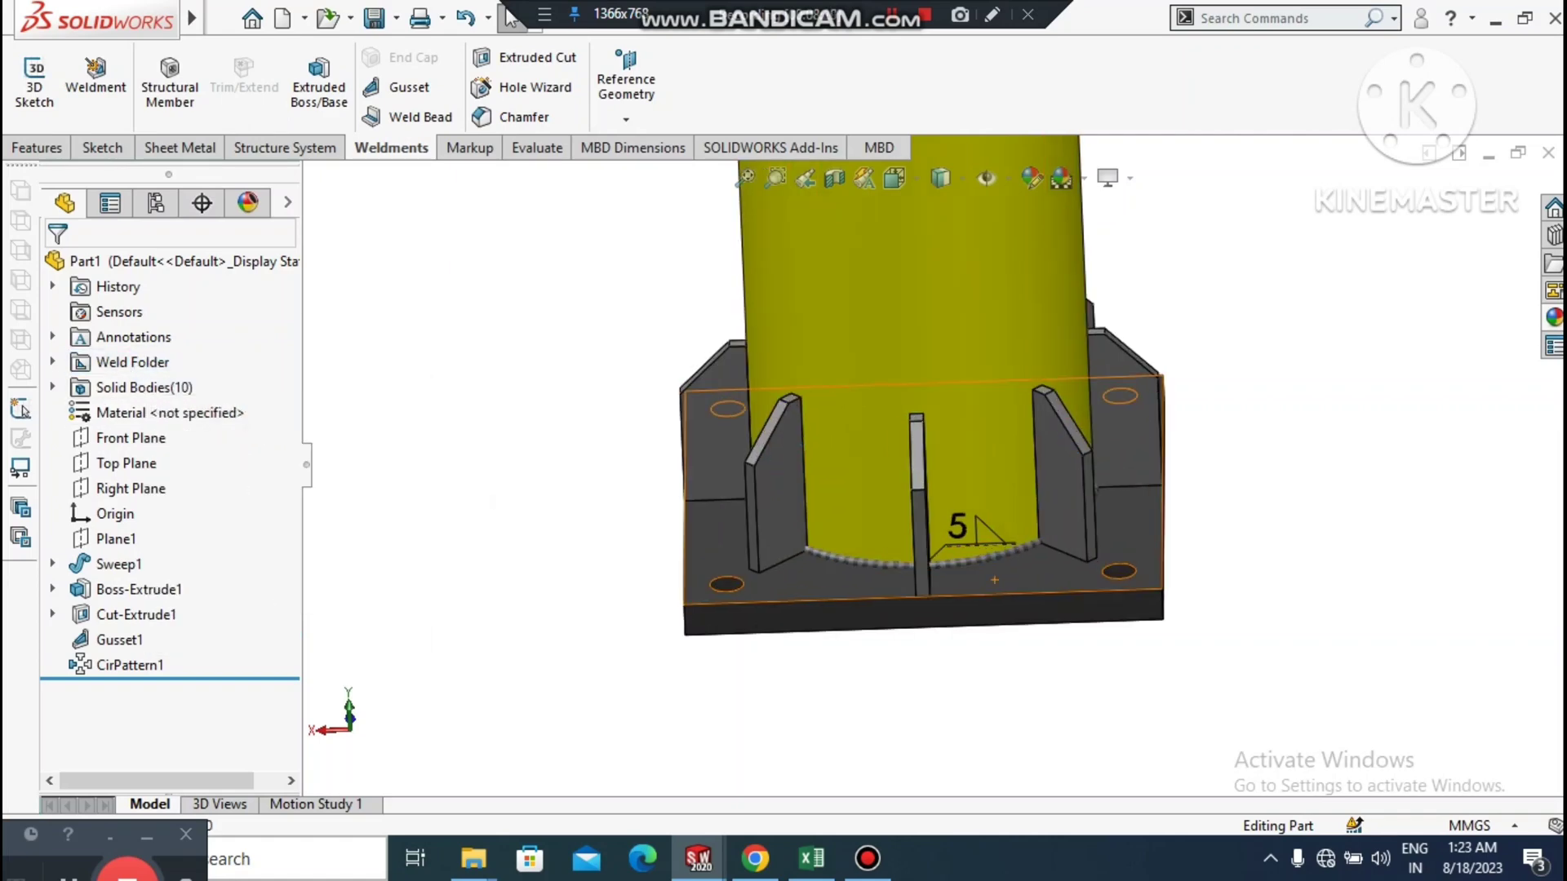
scroll(994, 579, "down", 3)
scroll(930, 449, "up", 3)
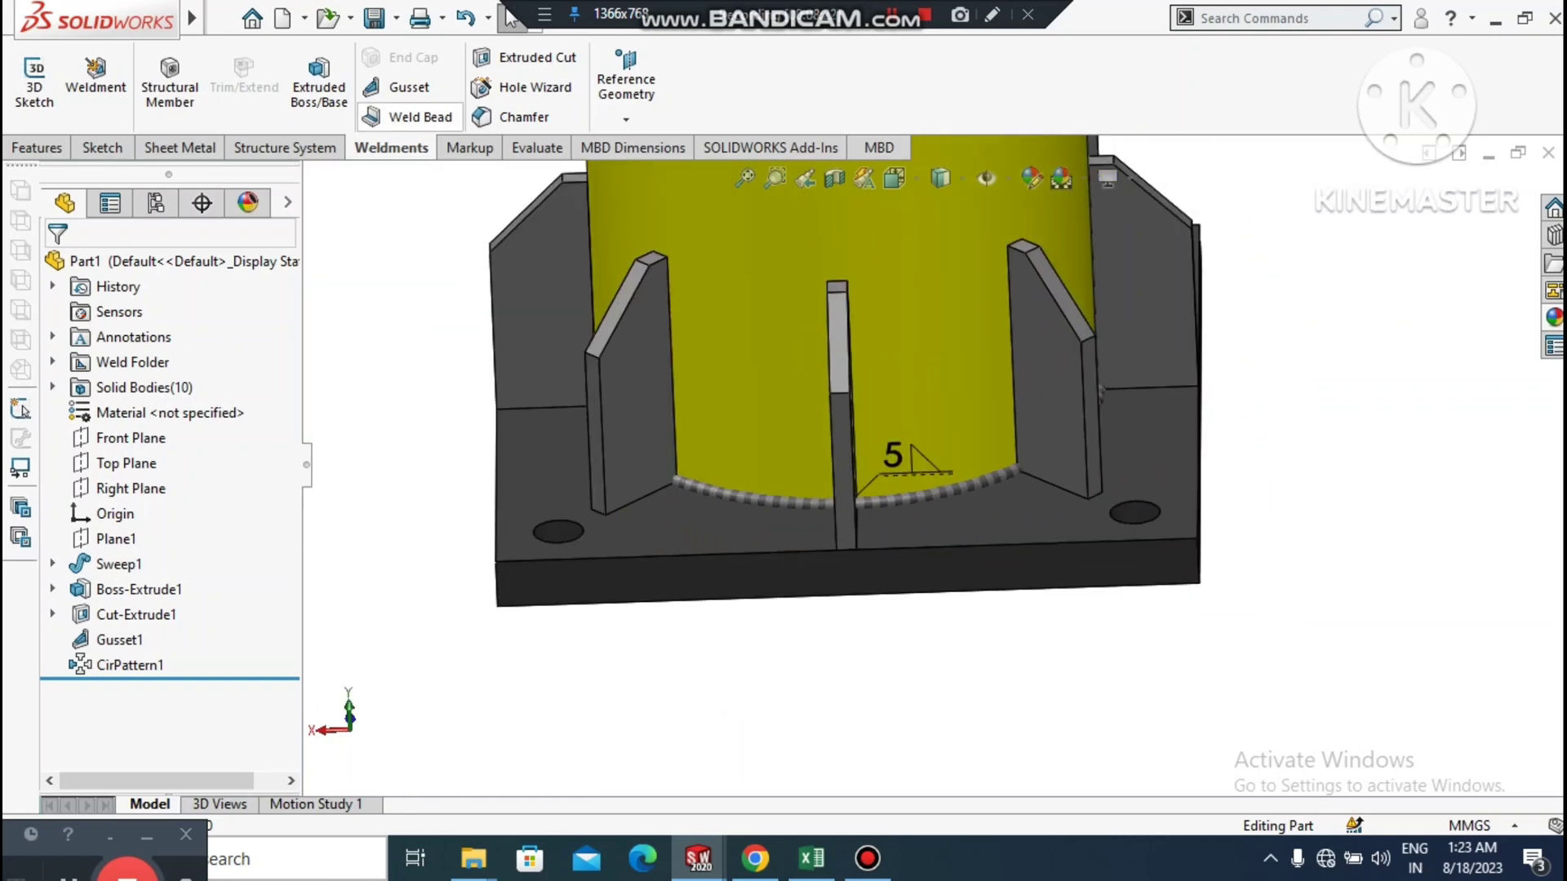
- Start a 5 mm weld bead by weld path, selecting the three base-plate edges of the gusset beside a corner hole
left_click(418, 117)
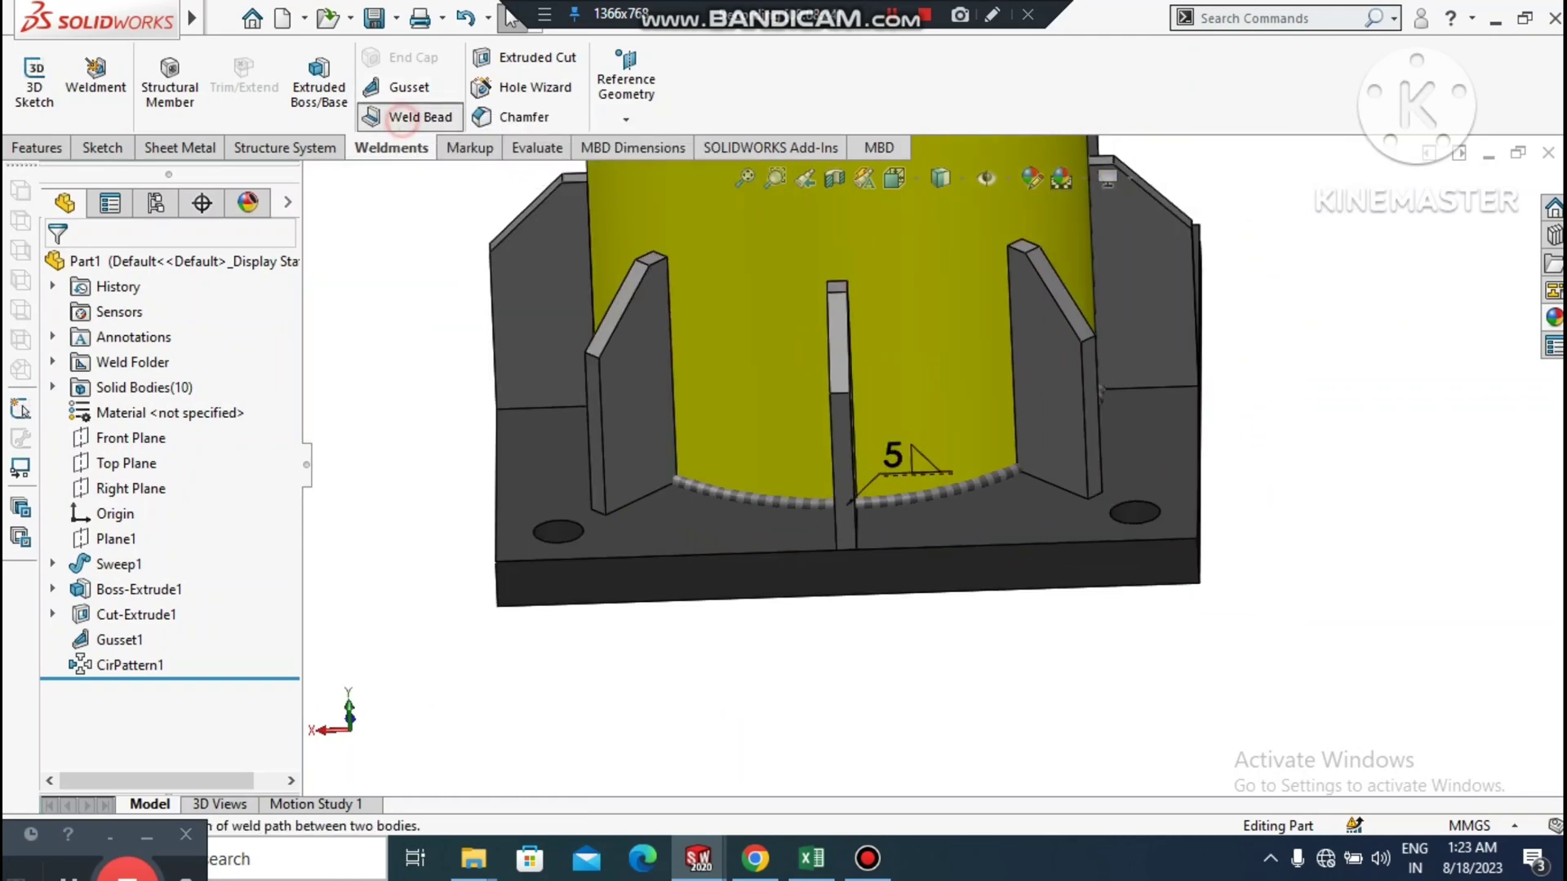
scroll(1061, 465, "down", 4)
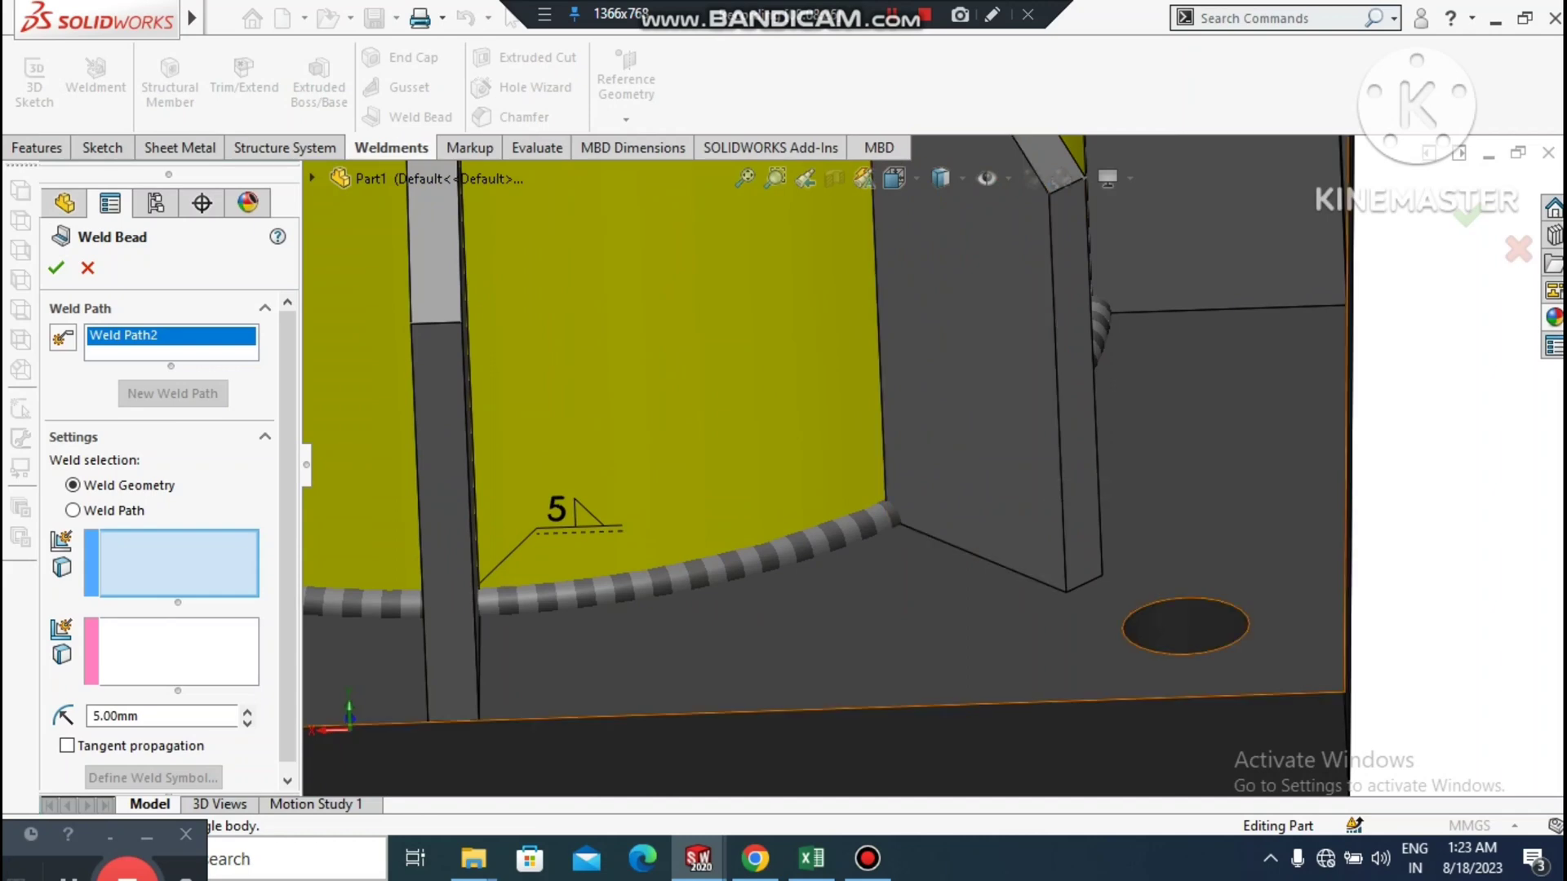
scroll(923, 531, "down", 2)
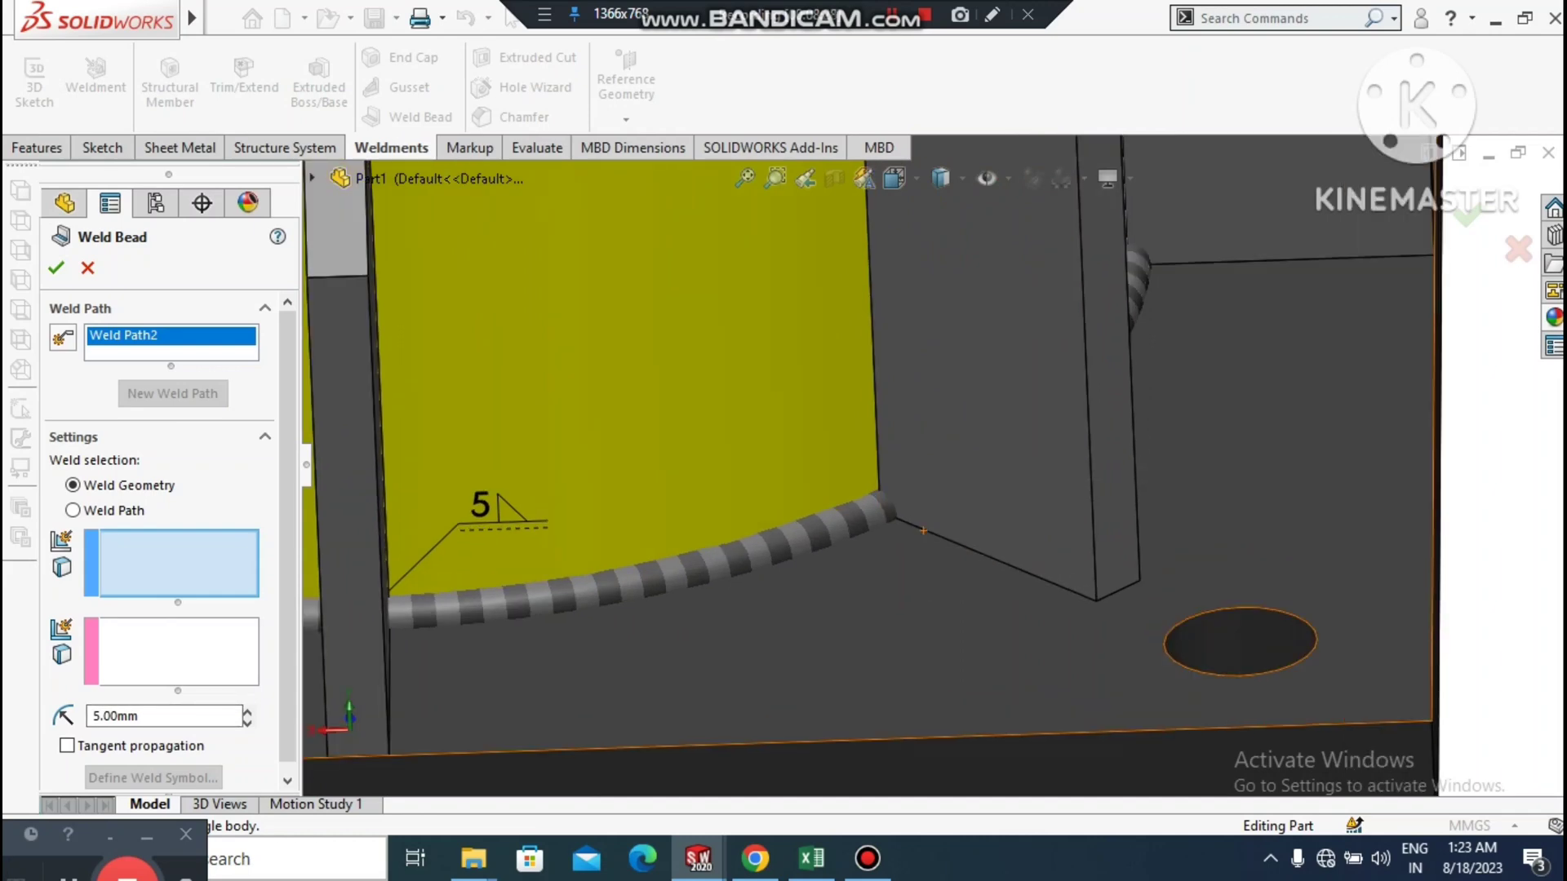
left_click(112, 511)
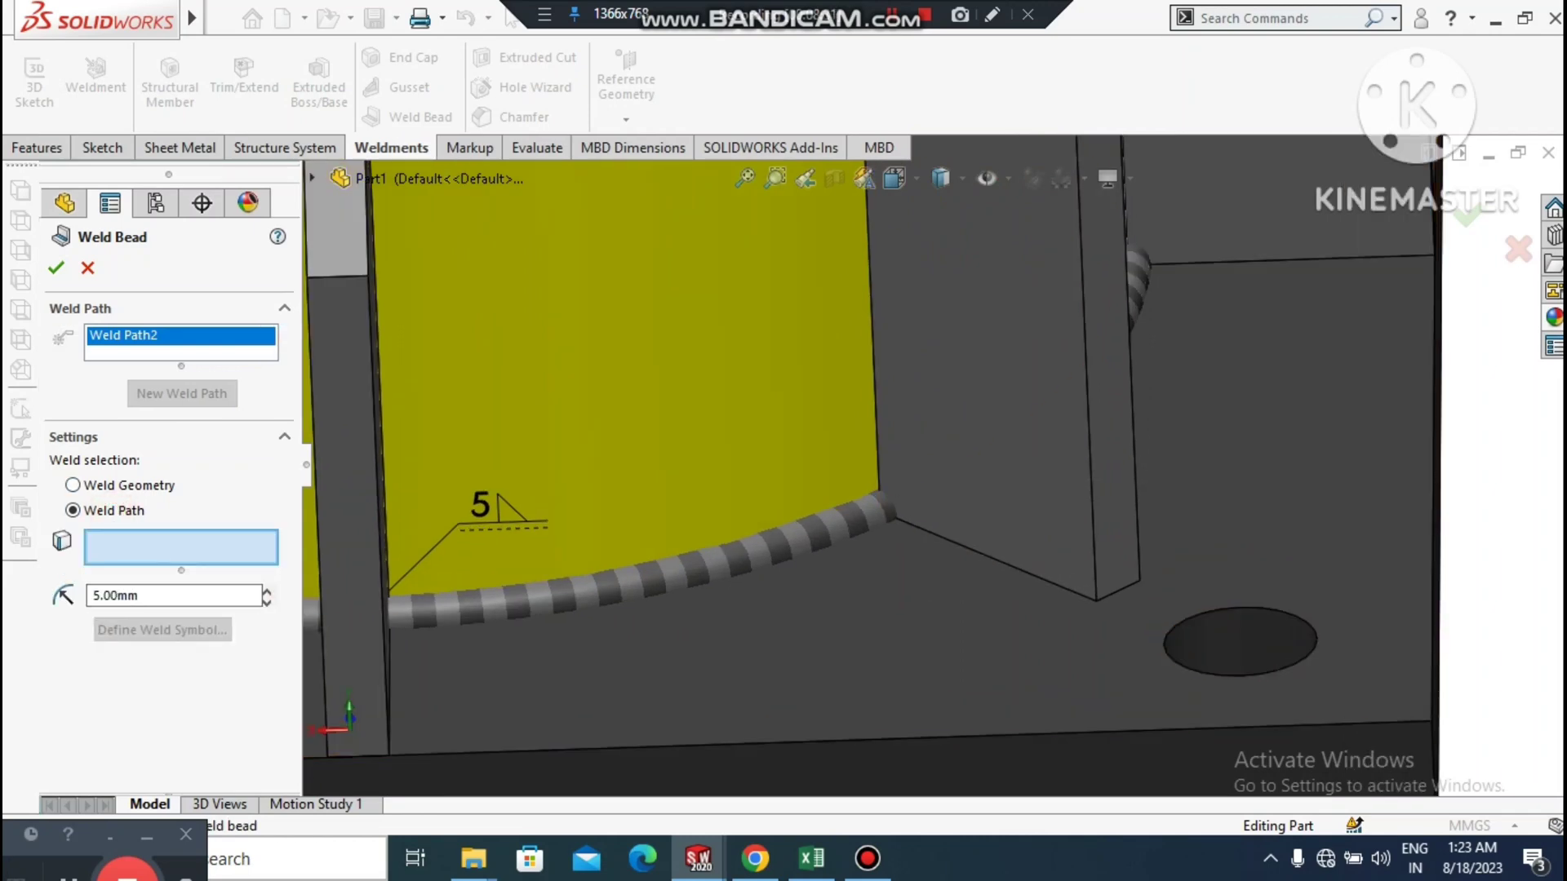
left_click(988, 555)
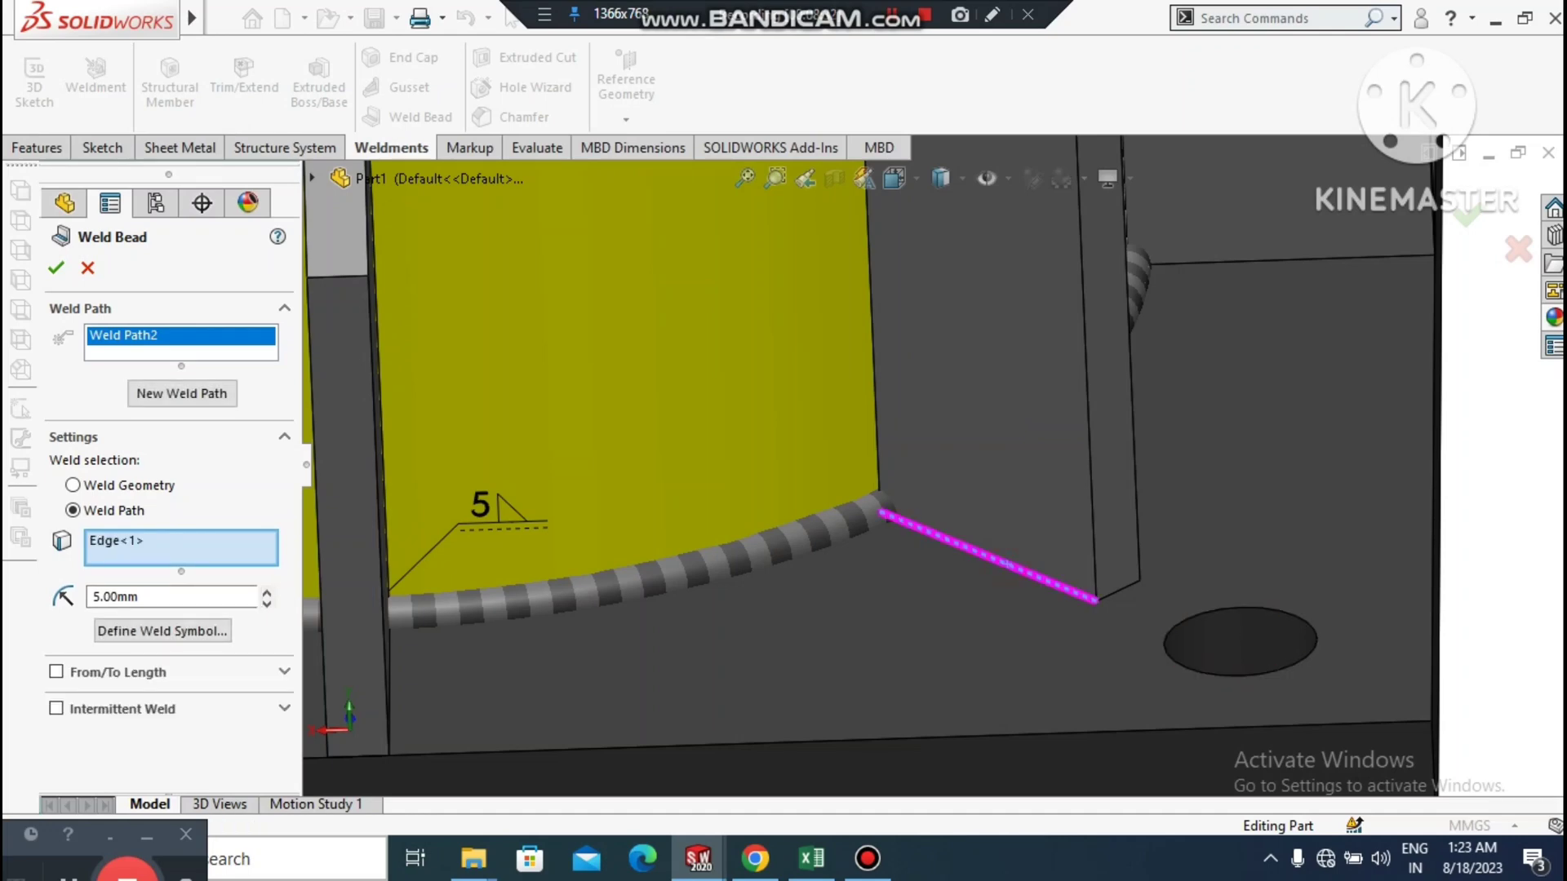
scroll(1199, 621, "down", 3)
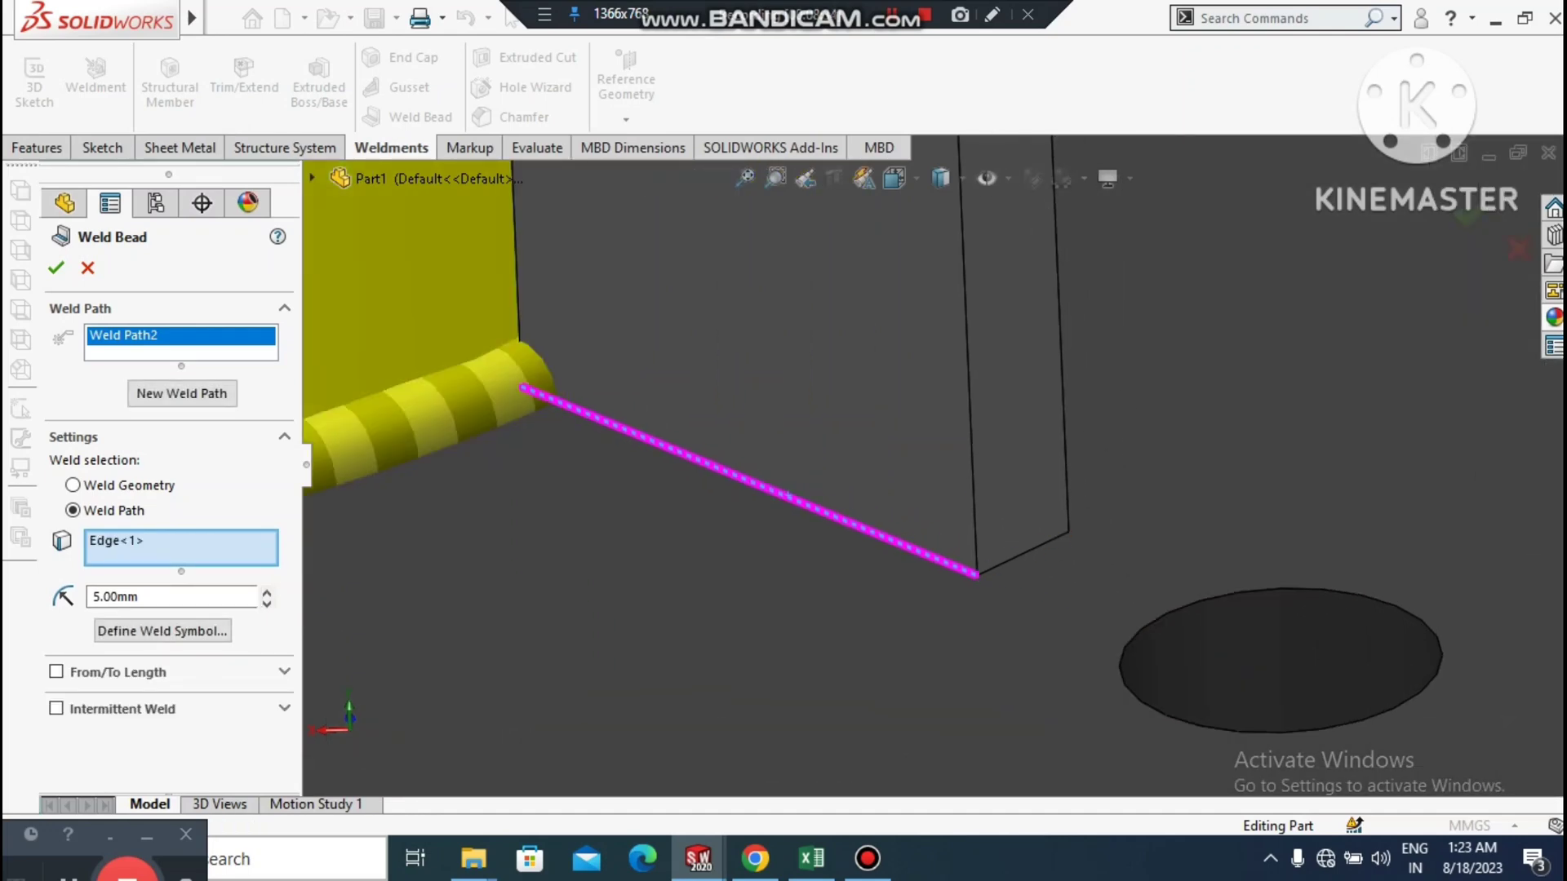
left_click(1023, 553)
scroll(938, 465, "up", 3)
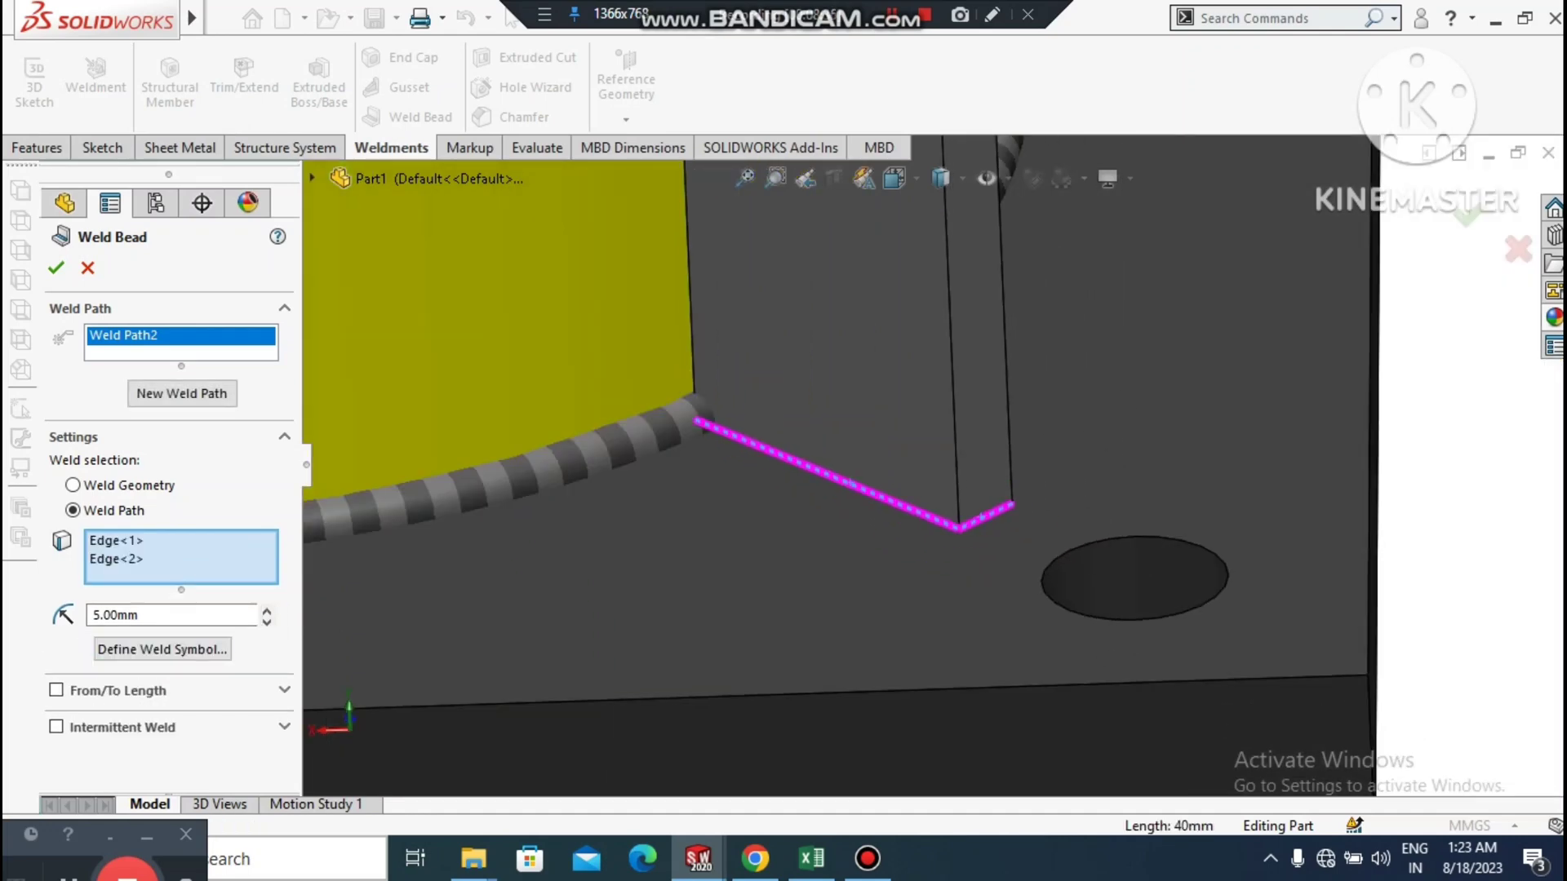
middle_click_drag(938, 551, 718, 545)
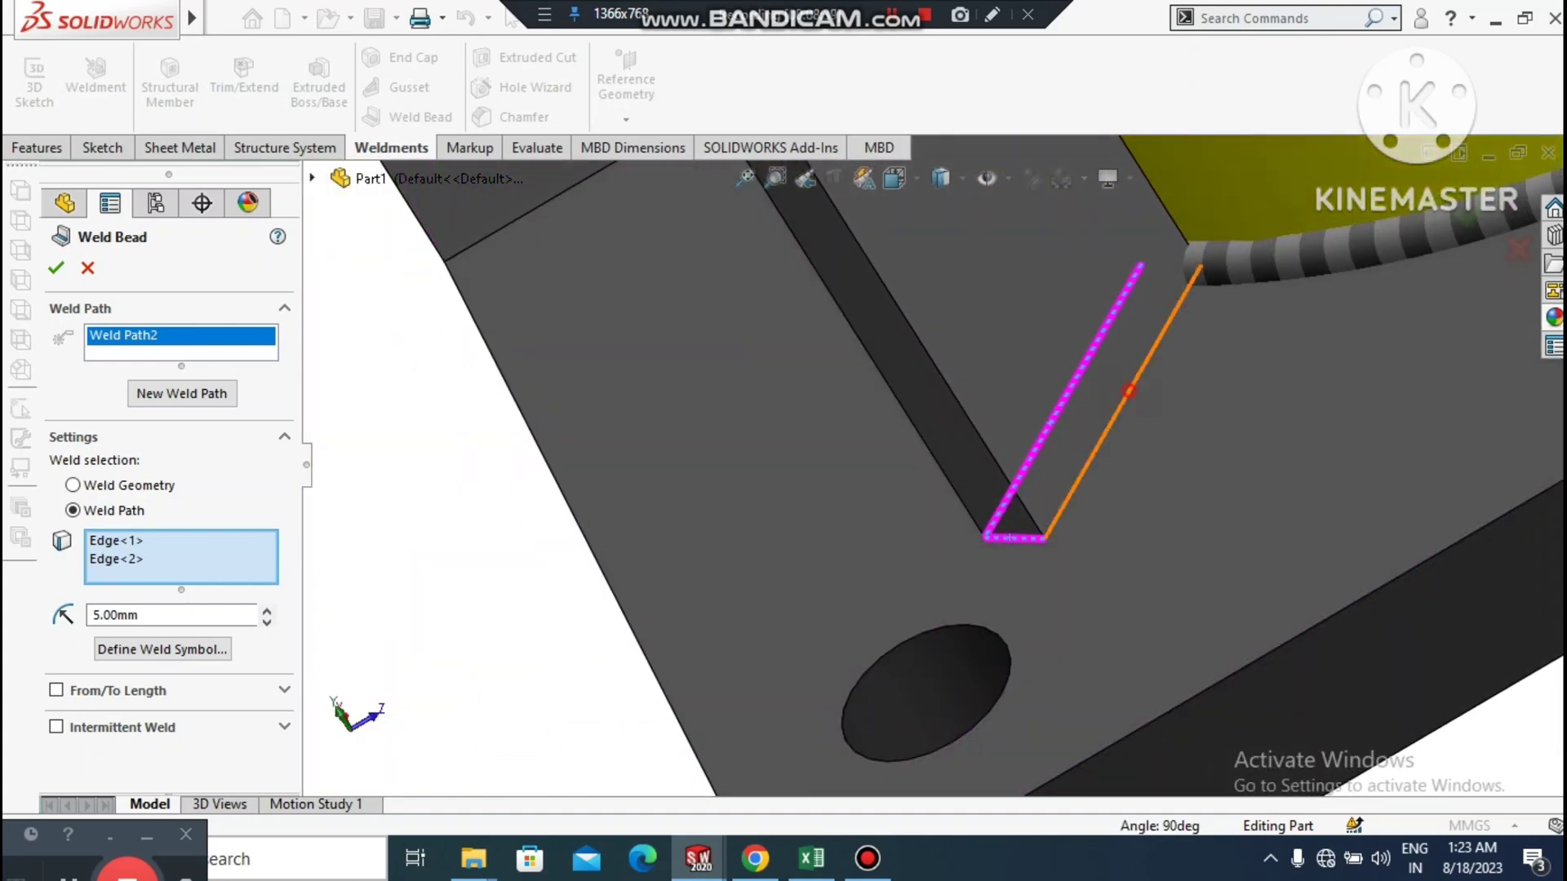
left_click(1124, 399)
scroll(933, 467, "up", 2)
middle_click_drag(1061, 408, 1047, 421)
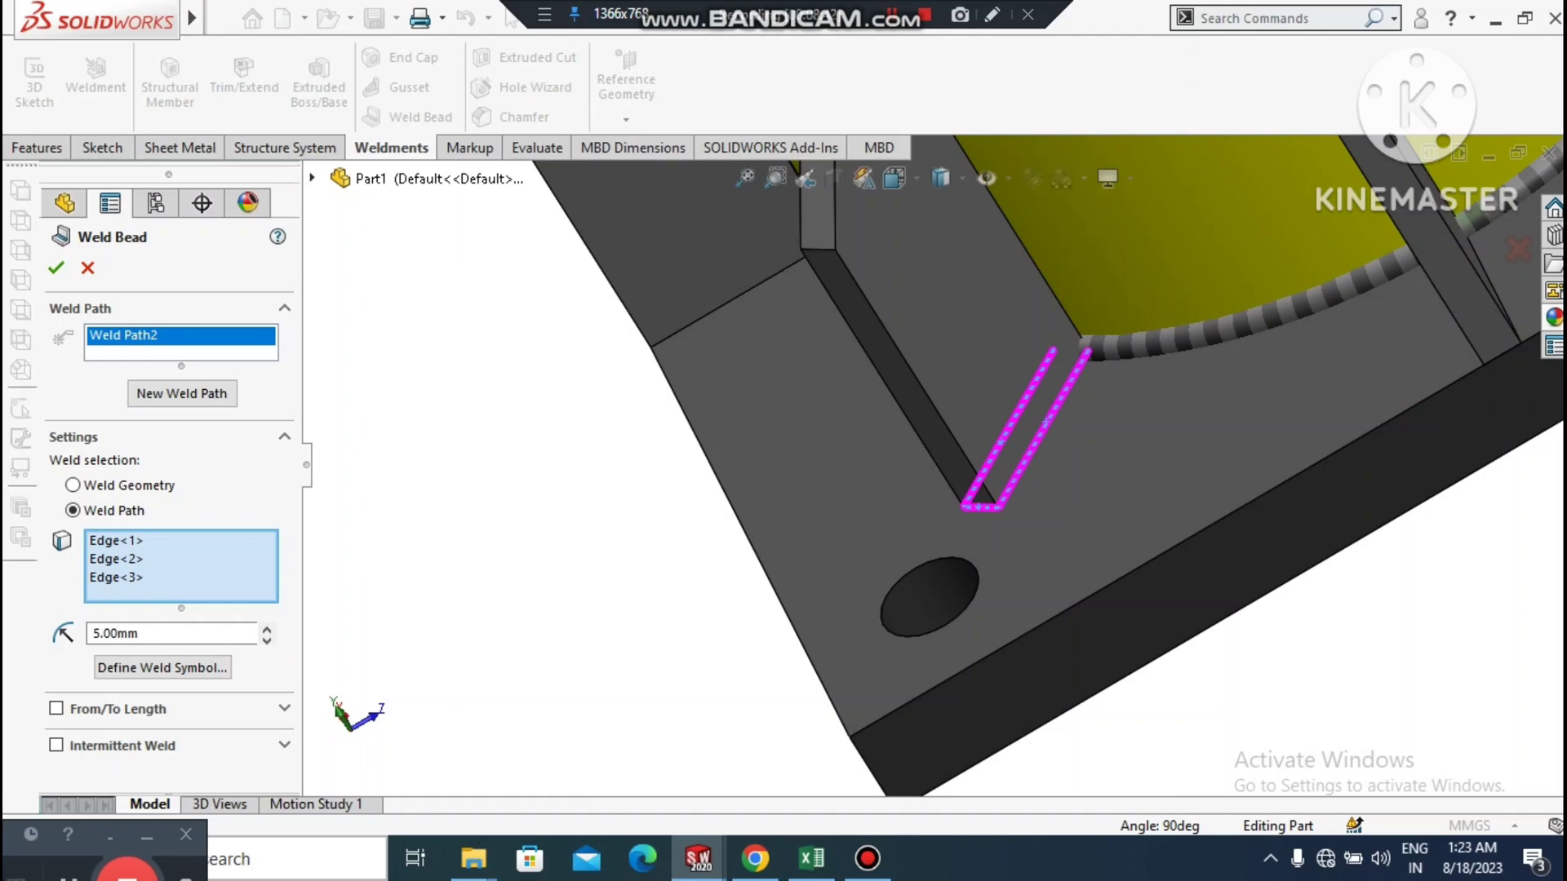
- Add the corner gusset's two vertical column edges and its short top edge to the weld path, and create the bead
left_click(1035, 268)
scroll(920, 486, "up", 4)
scroll(875, 278, "down", 6)
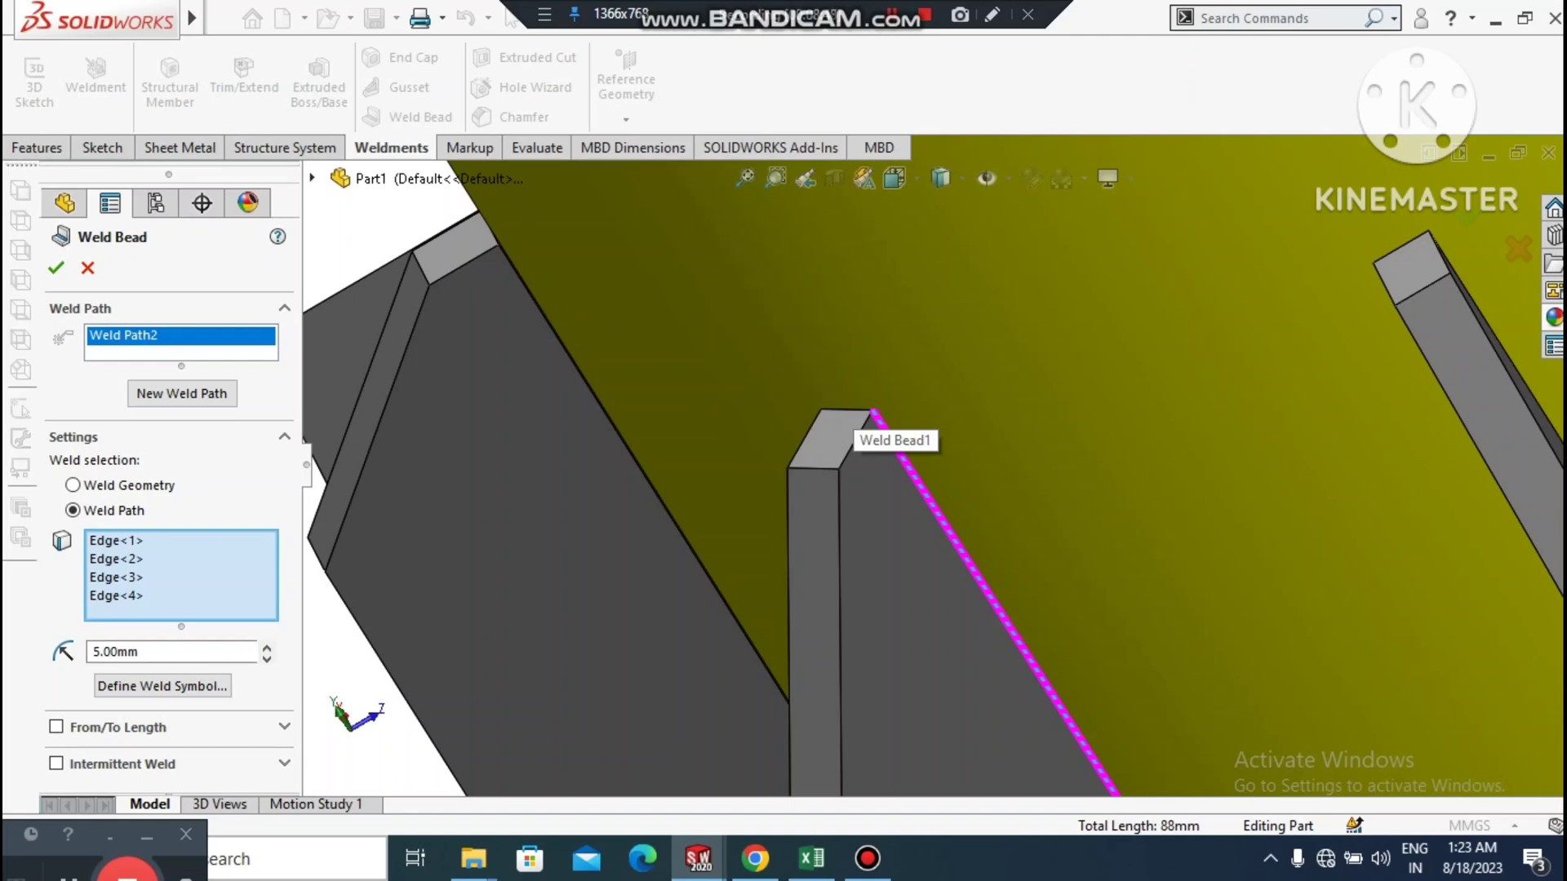
scroll(933, 479, "up", 2)
middle_click_drag(848, 417, 1118, 392)
scroll(1065, 410, "down", 3)
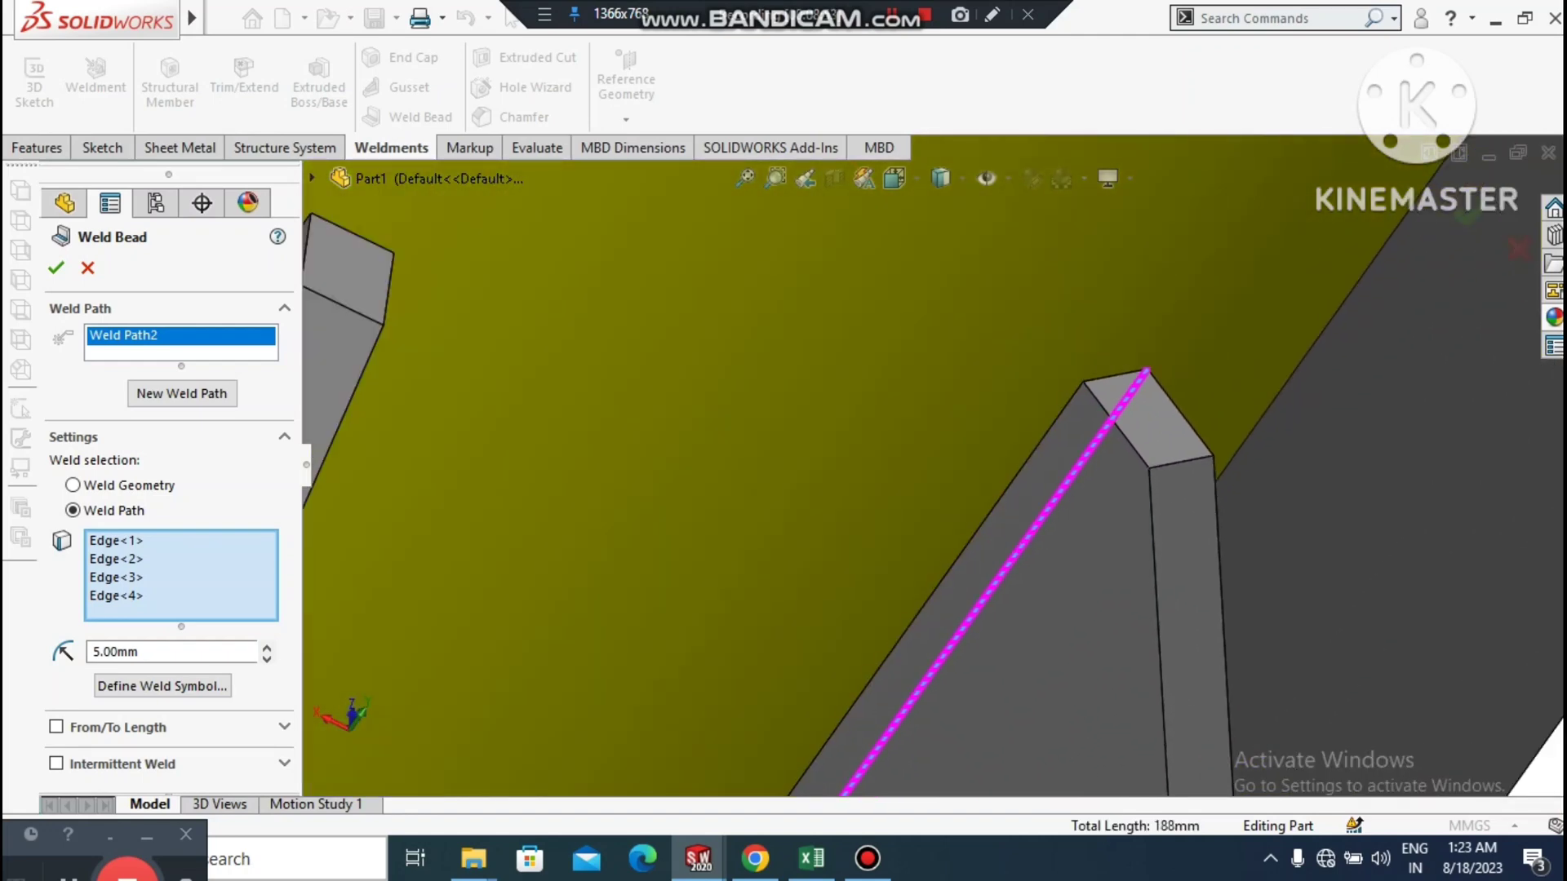
left_click(1065, 410)
scroll(1137, 387, "down", 3)
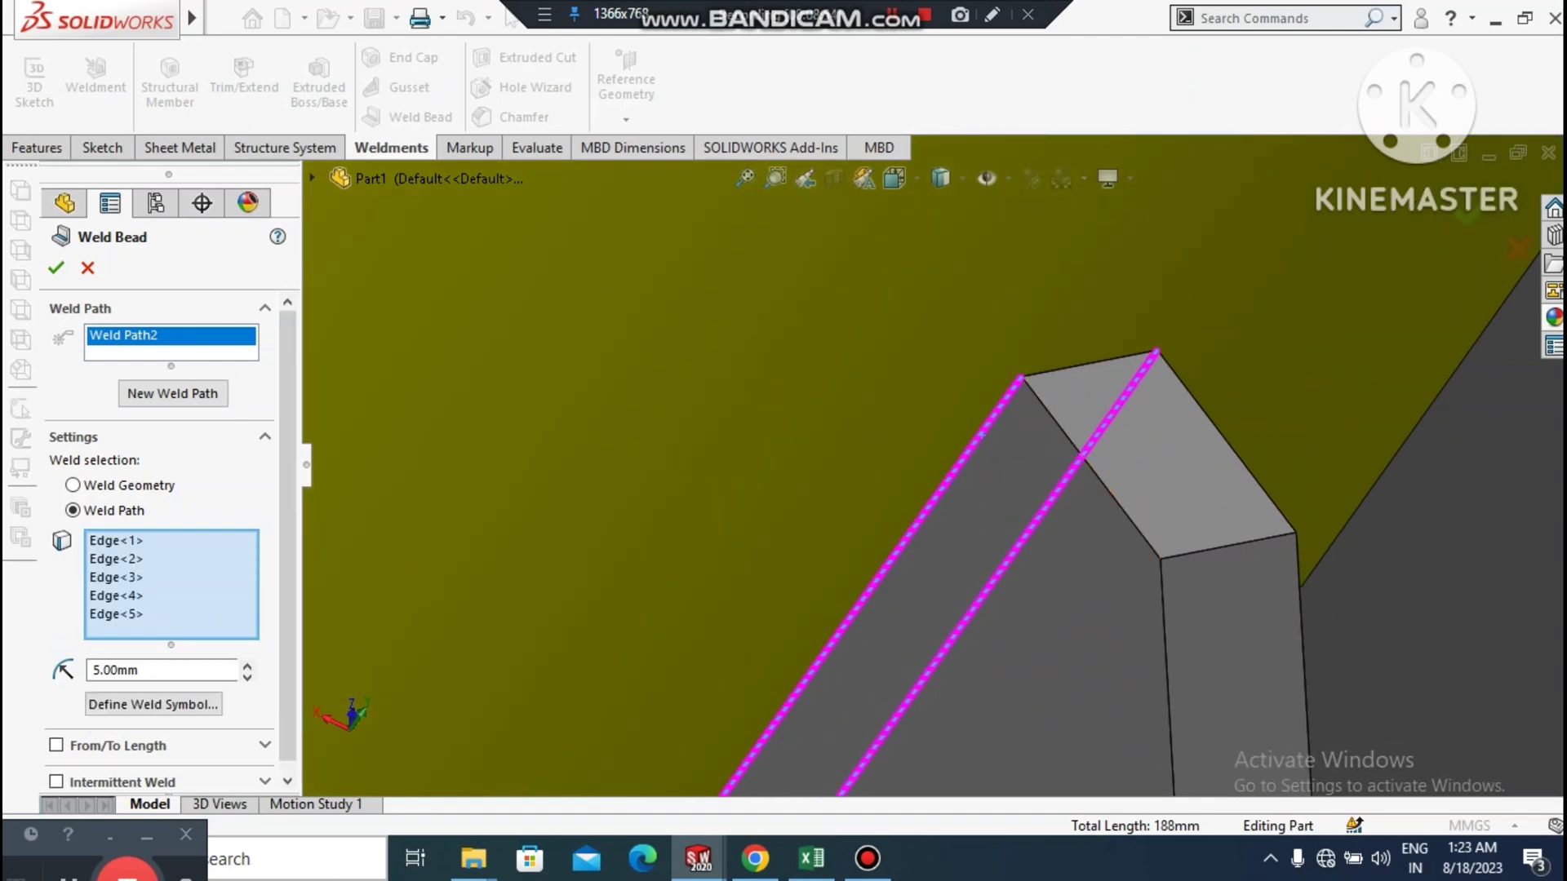
left_click(1088, 365)
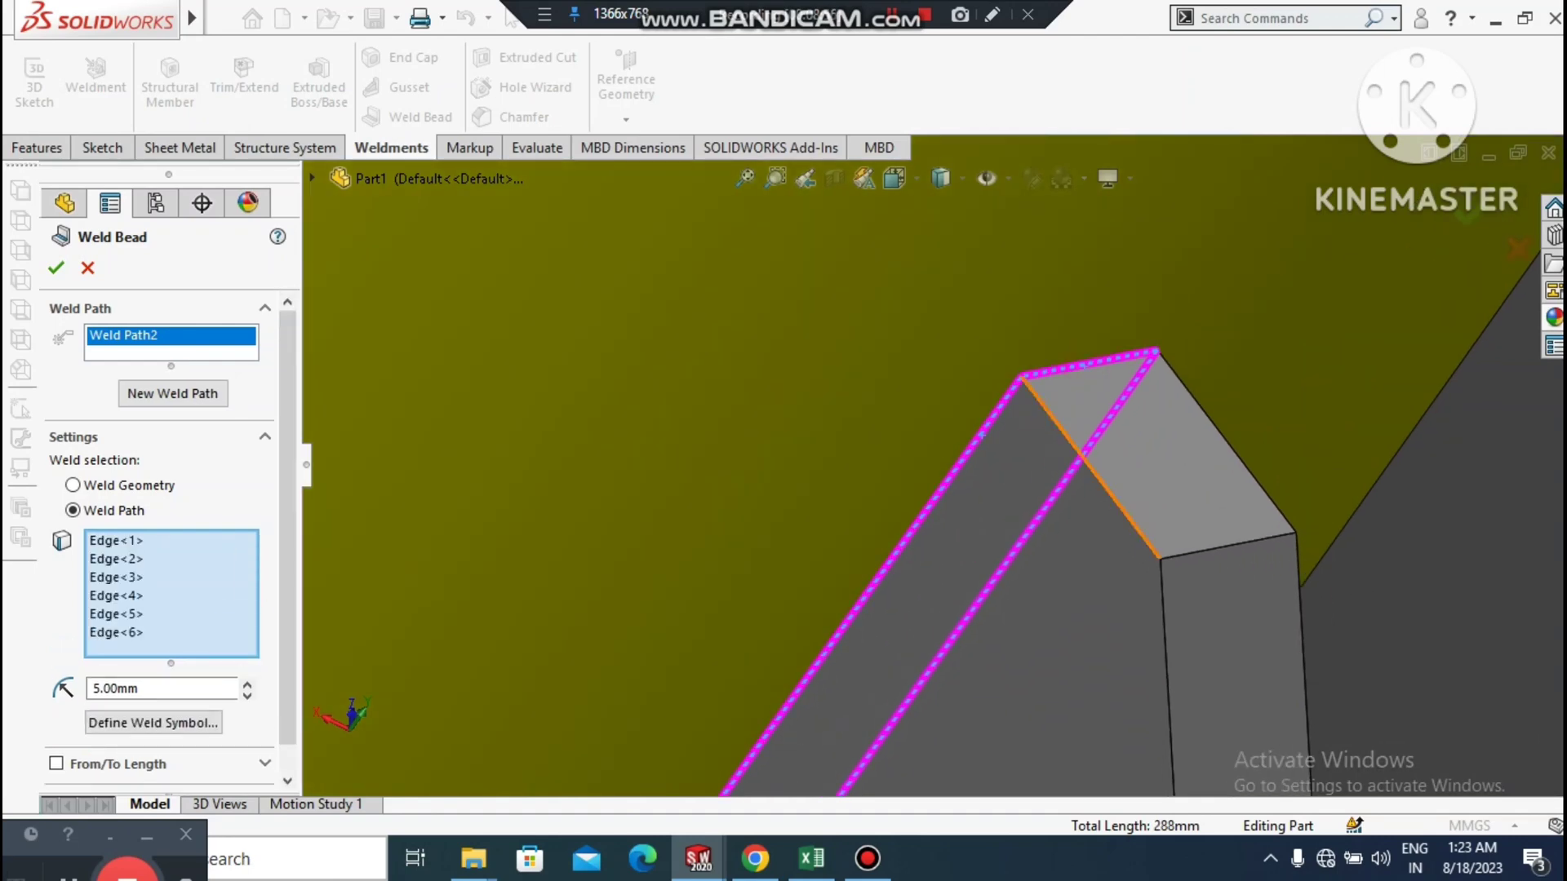
left_click(55, 269)
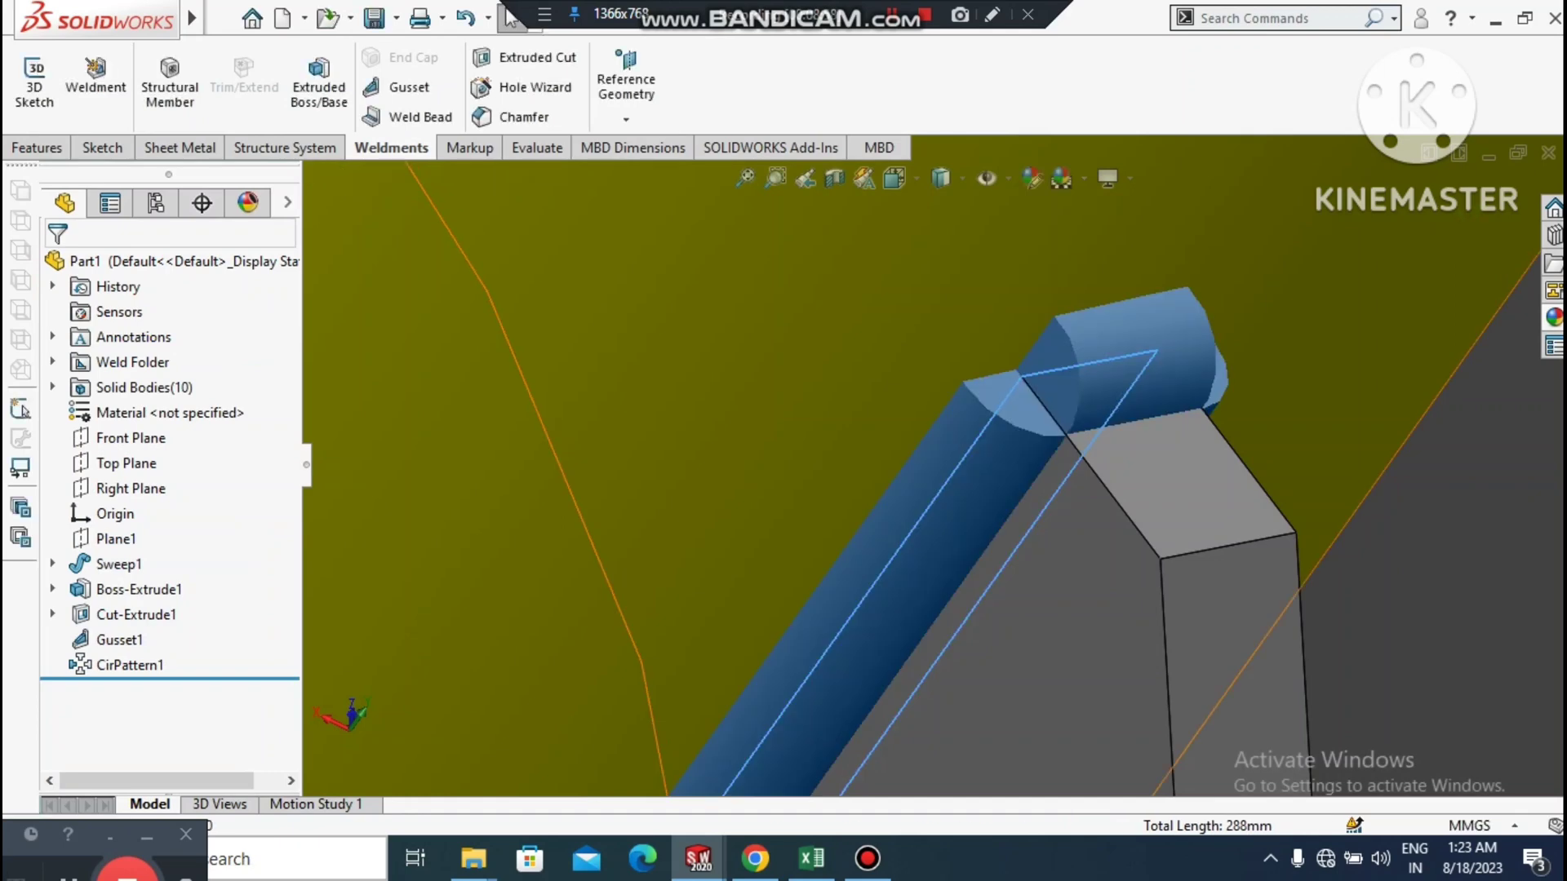
scroll(931, 466, "up", 5)
scroll(931, 467, "up", 1)
left_click(1237, 624)
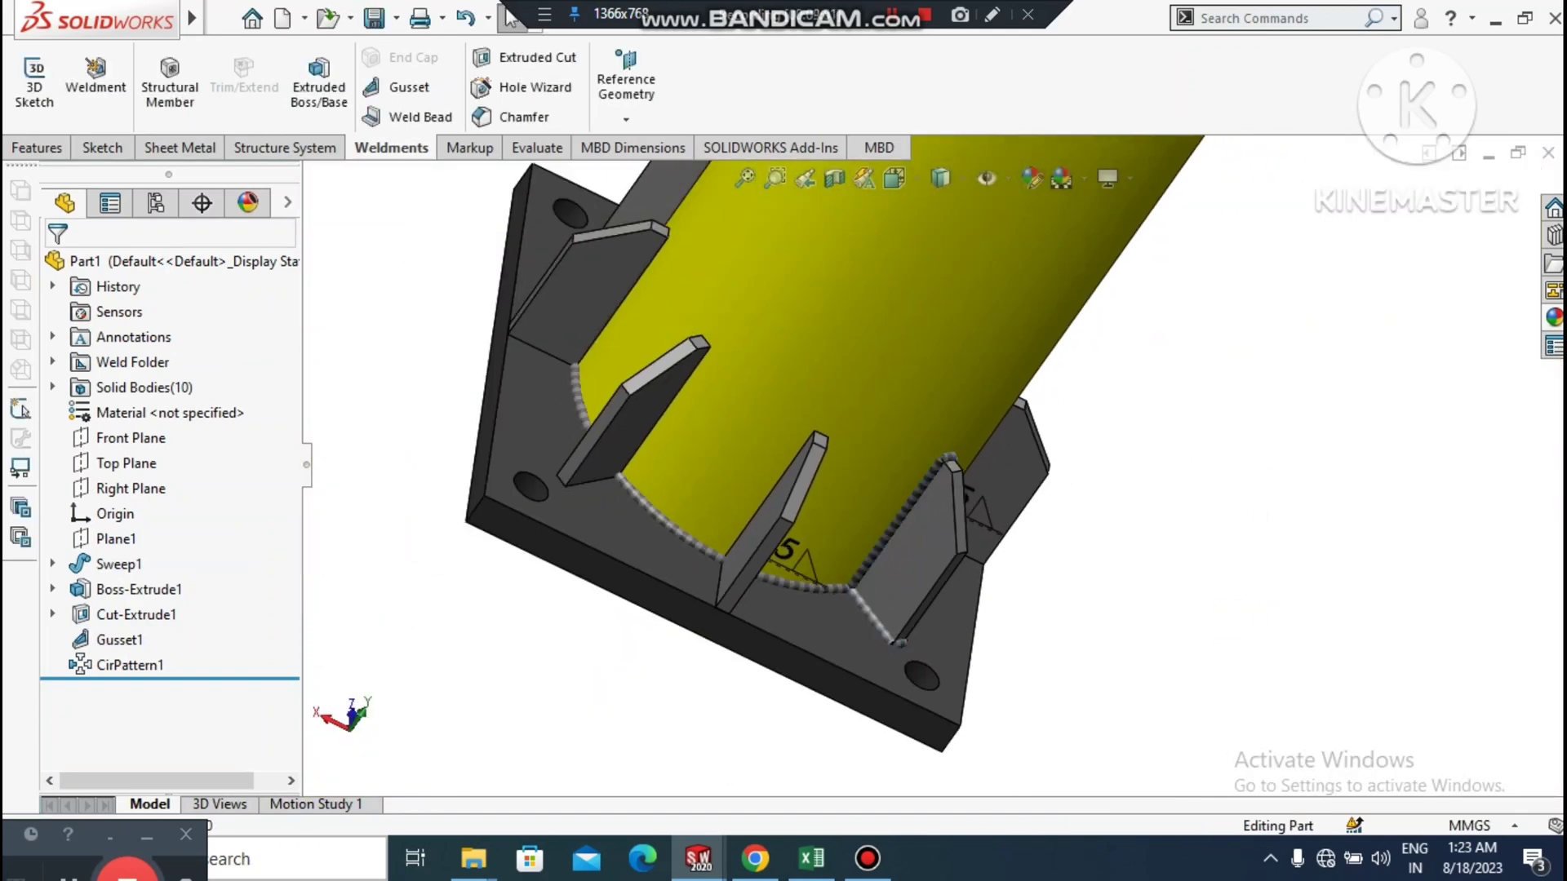
- Start another 5 mm weld path on the adjacent gusset, selecting one base edge, its vertical column edge and the short top edge
middle_click_drag(1237, 624, 1003, 563)
scroll(1127, 653, "down", 10)
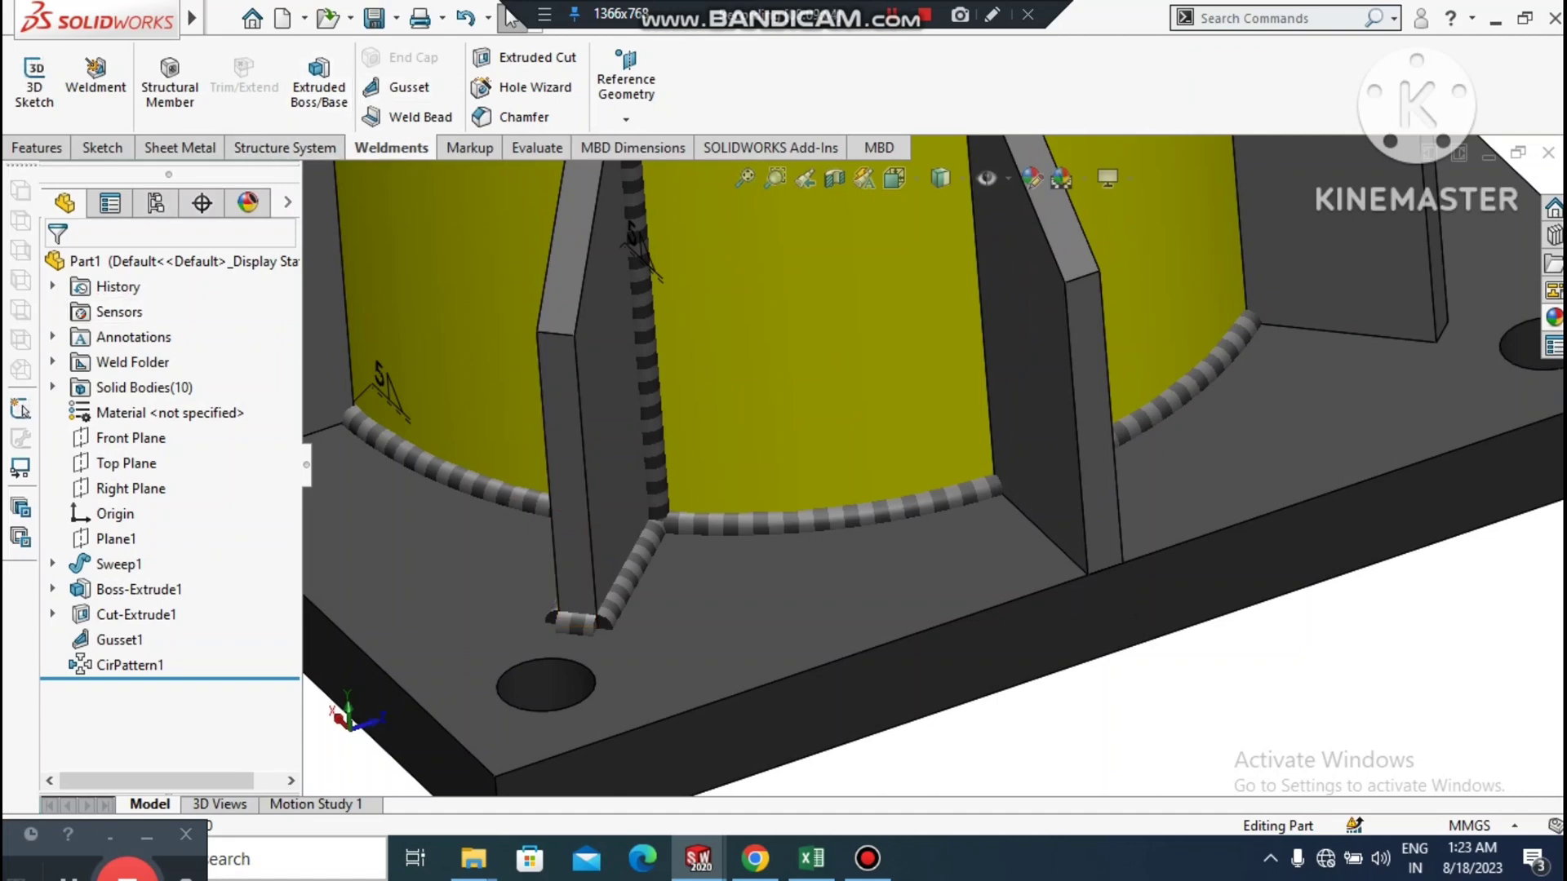
left_click(412, 117)
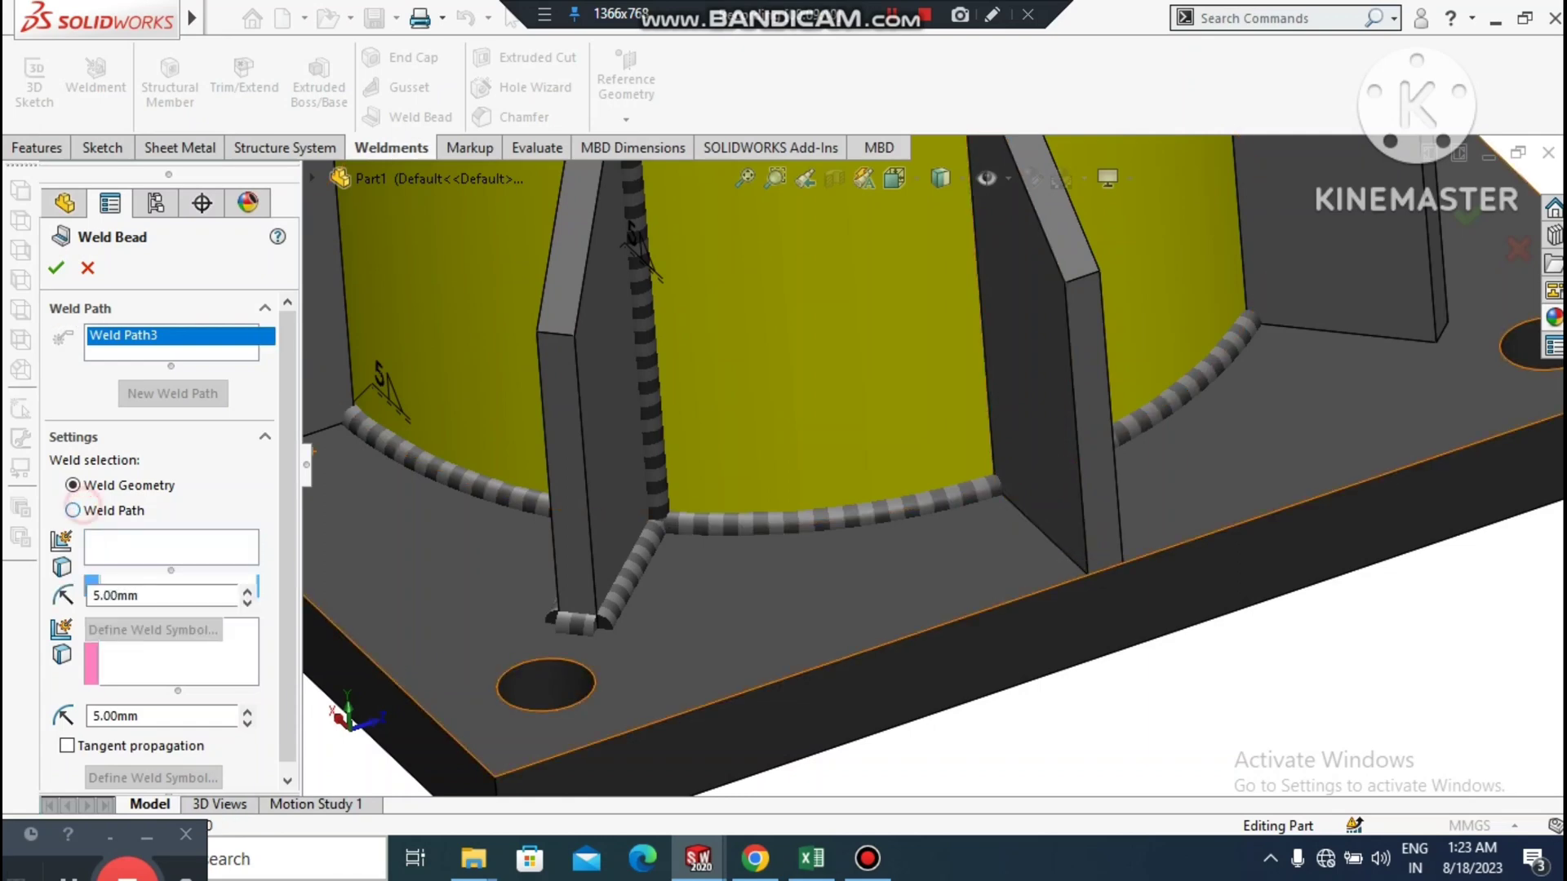
left_click(72, 510)
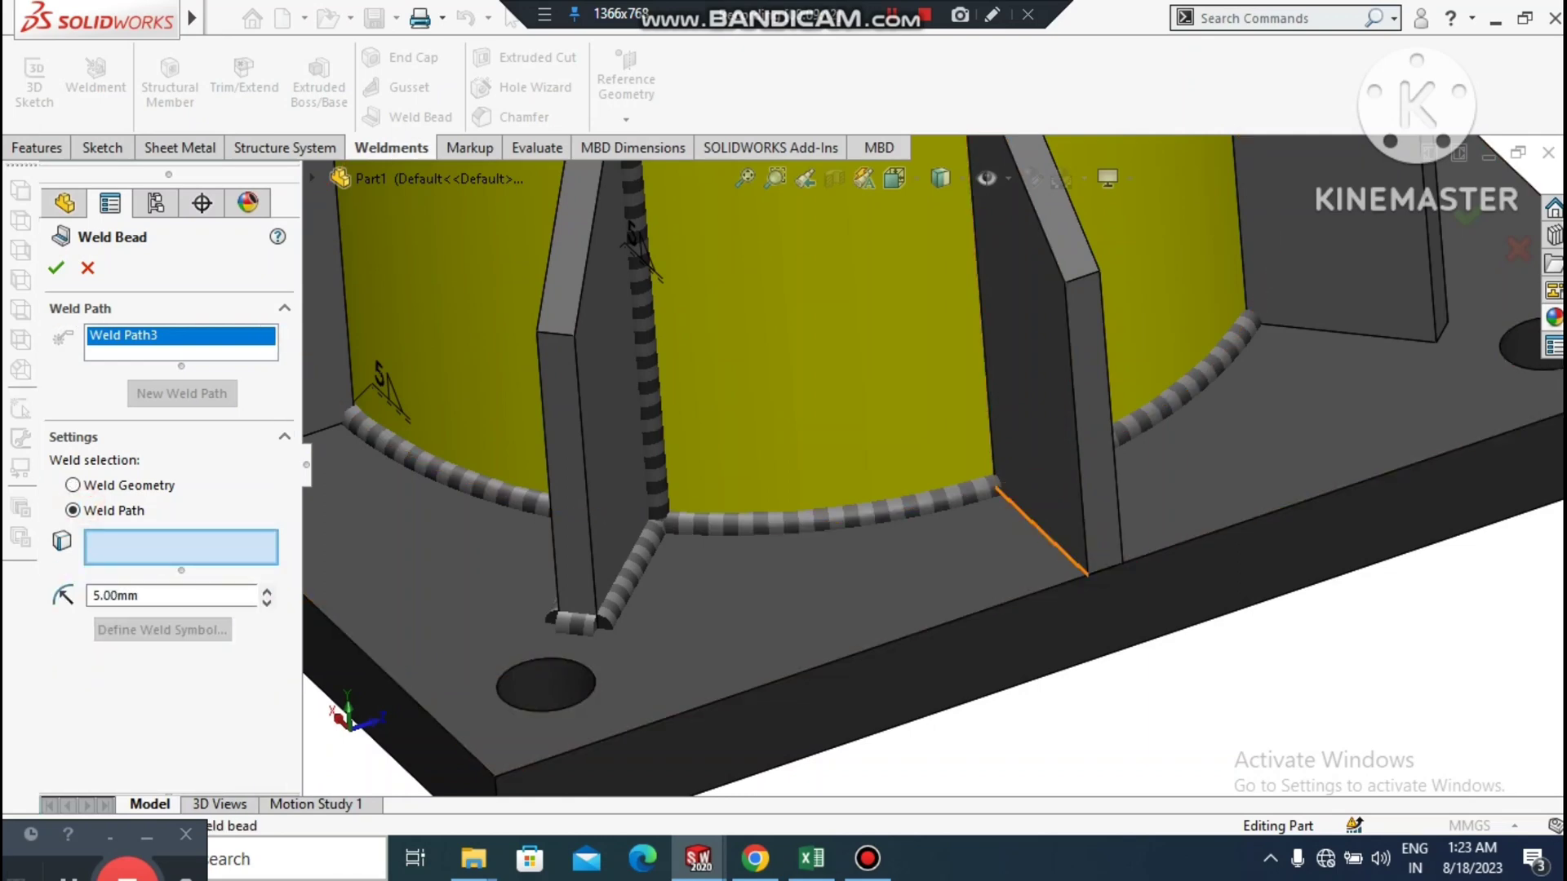
left_click(1041, 531)
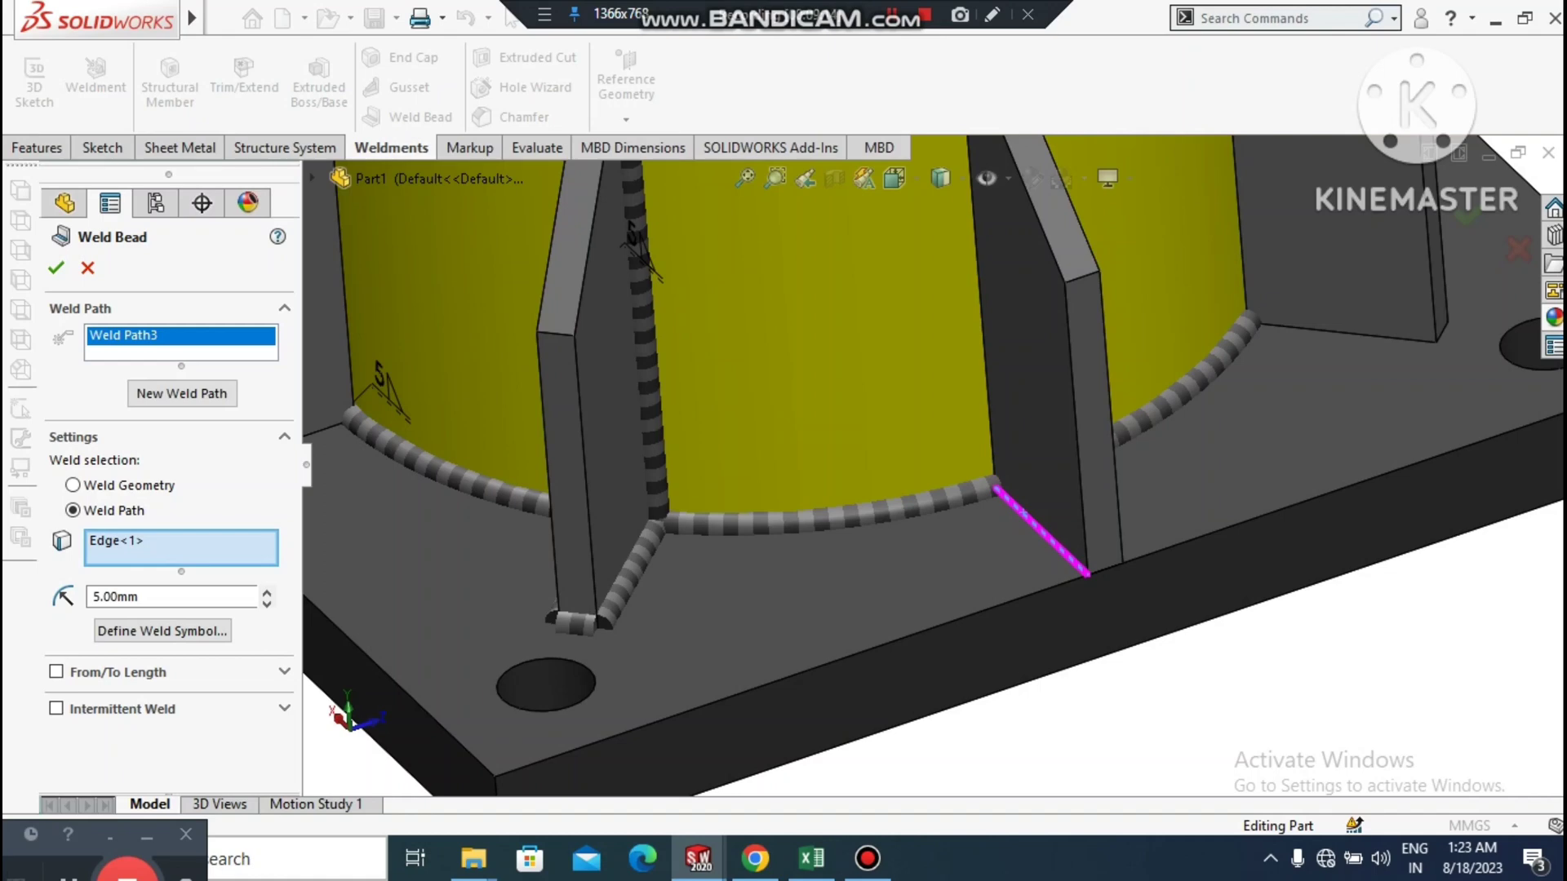
left_click(989, 409)
scroll(935, 469, "up", 4)
scroll(957, 262, "down", 3)
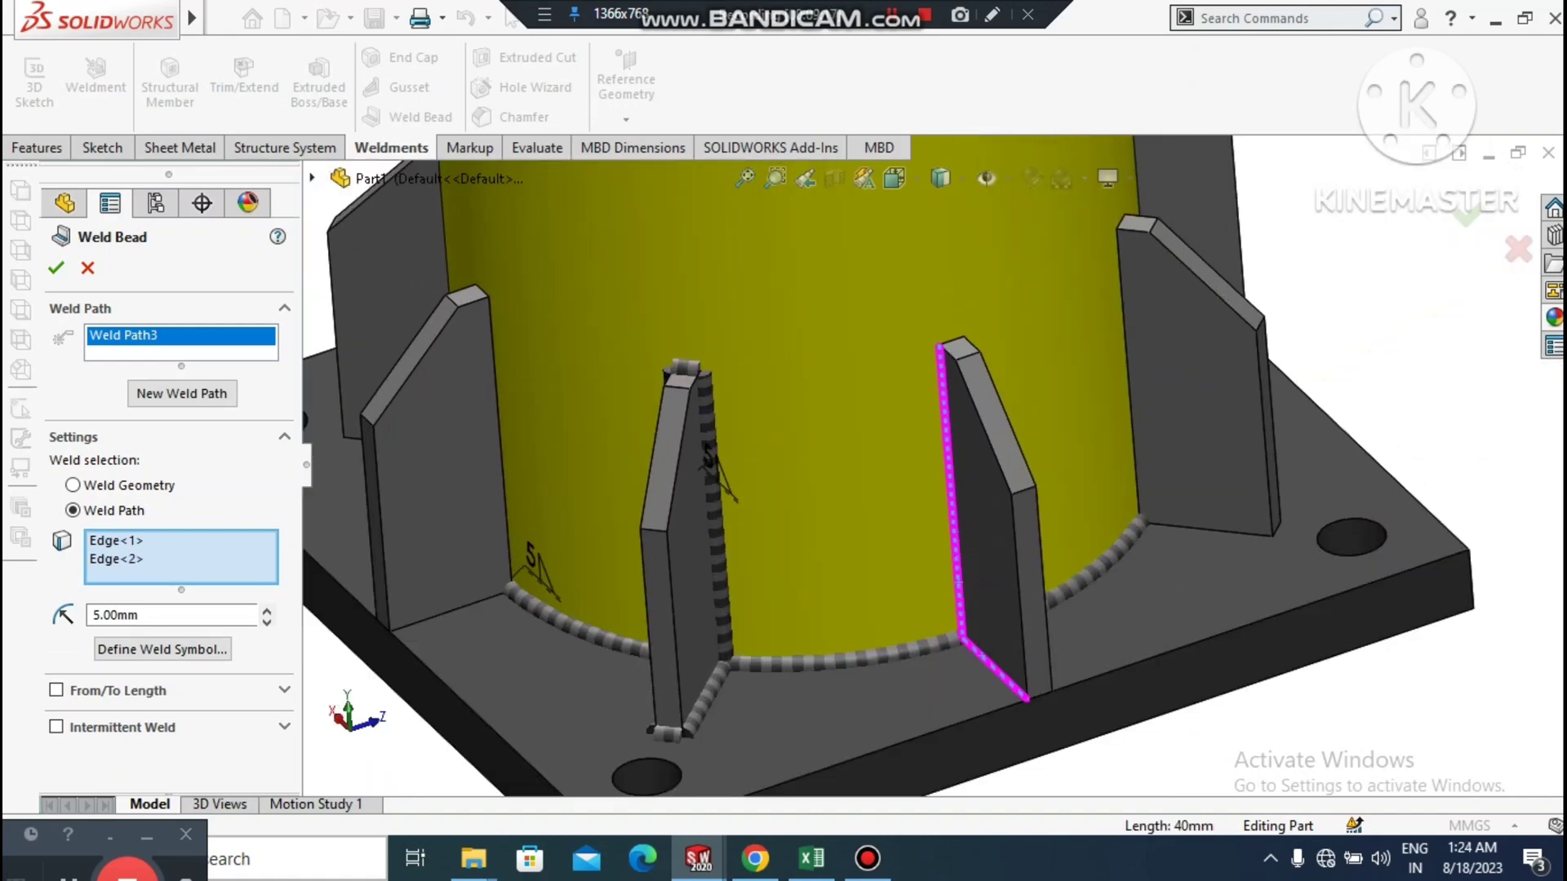
scroll(958, 583, "down", 5)
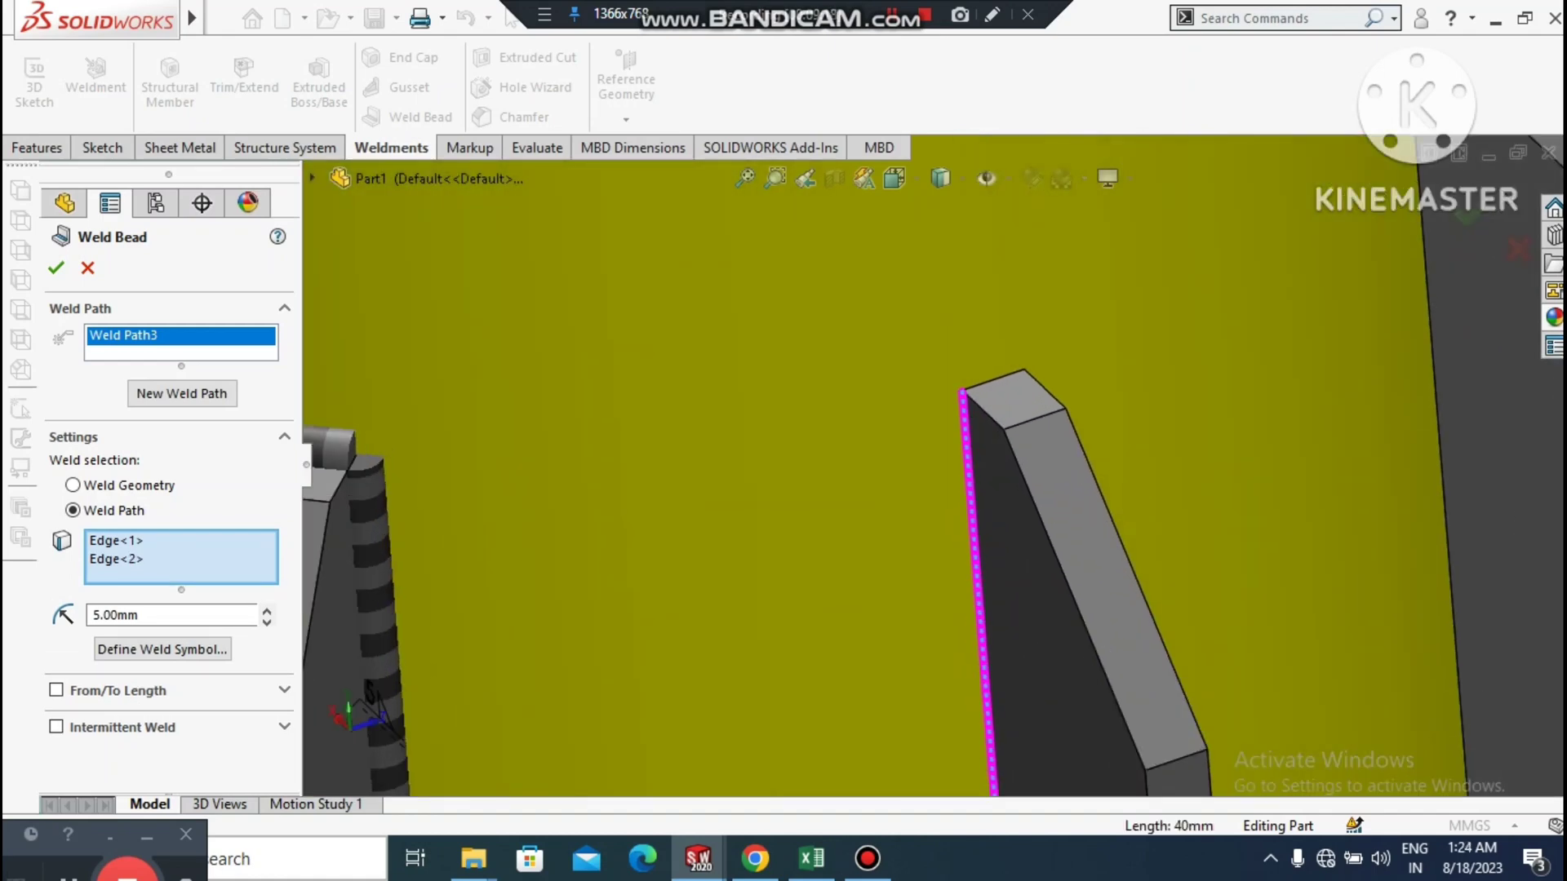
left_click(992, 382)
scroll(992, 382, "up", 2)
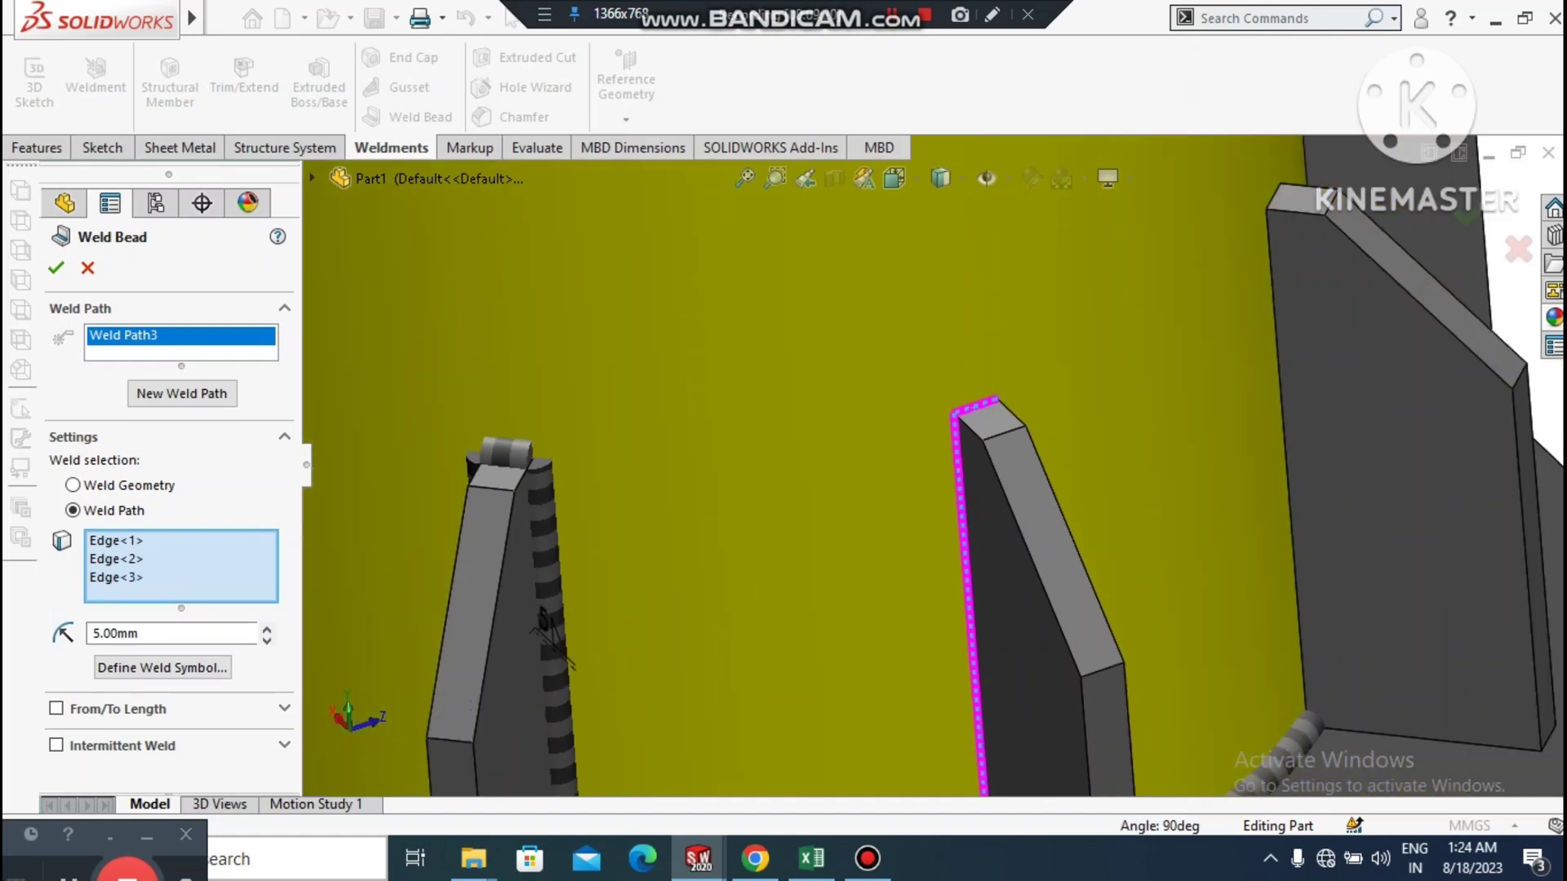
- Add the vertical column edge and base edge on the adjacent gusset's opposite side to the weld path, and create the bead
middle_click_drag(1028, 539, 1112, 473)
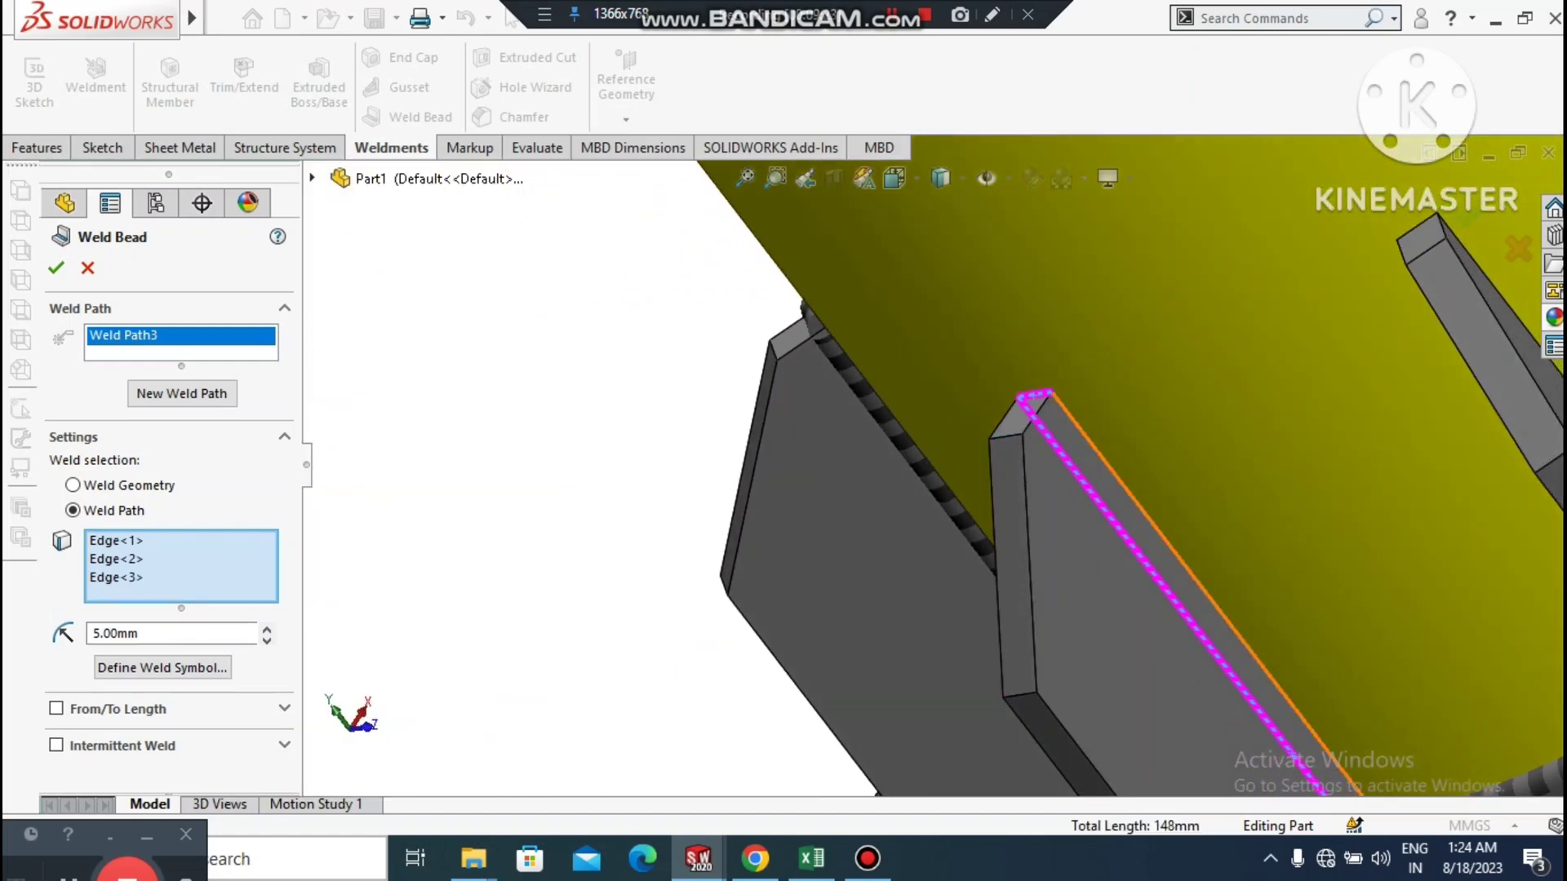
left_click(1112, 473)
scroll(1114, 474, "up", 2)
scroll(1297, 776, "down", 3)
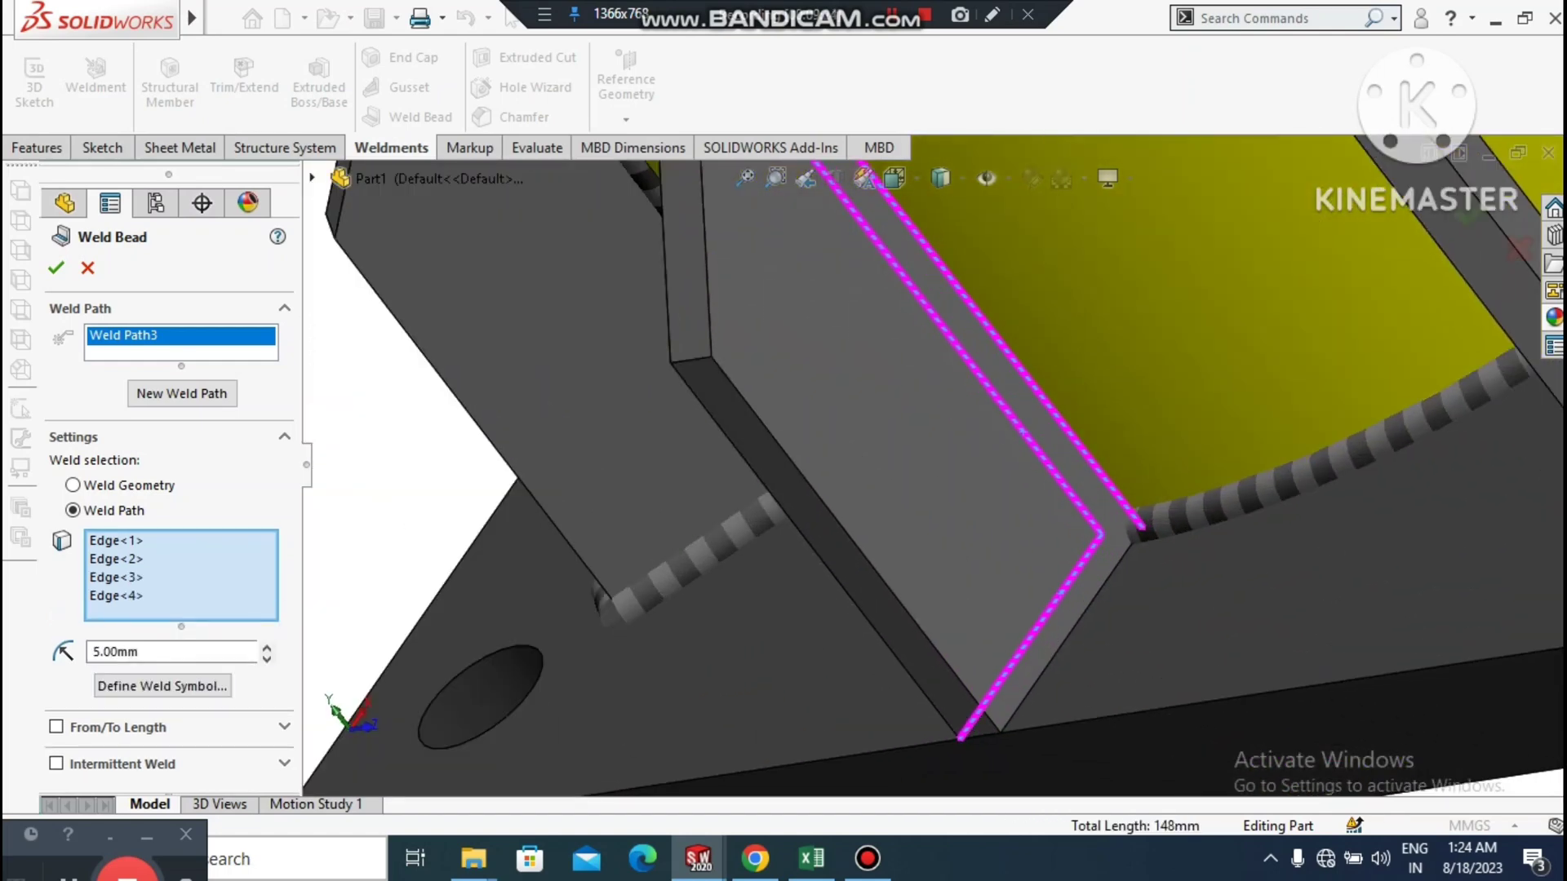
left_click(1069, 628)
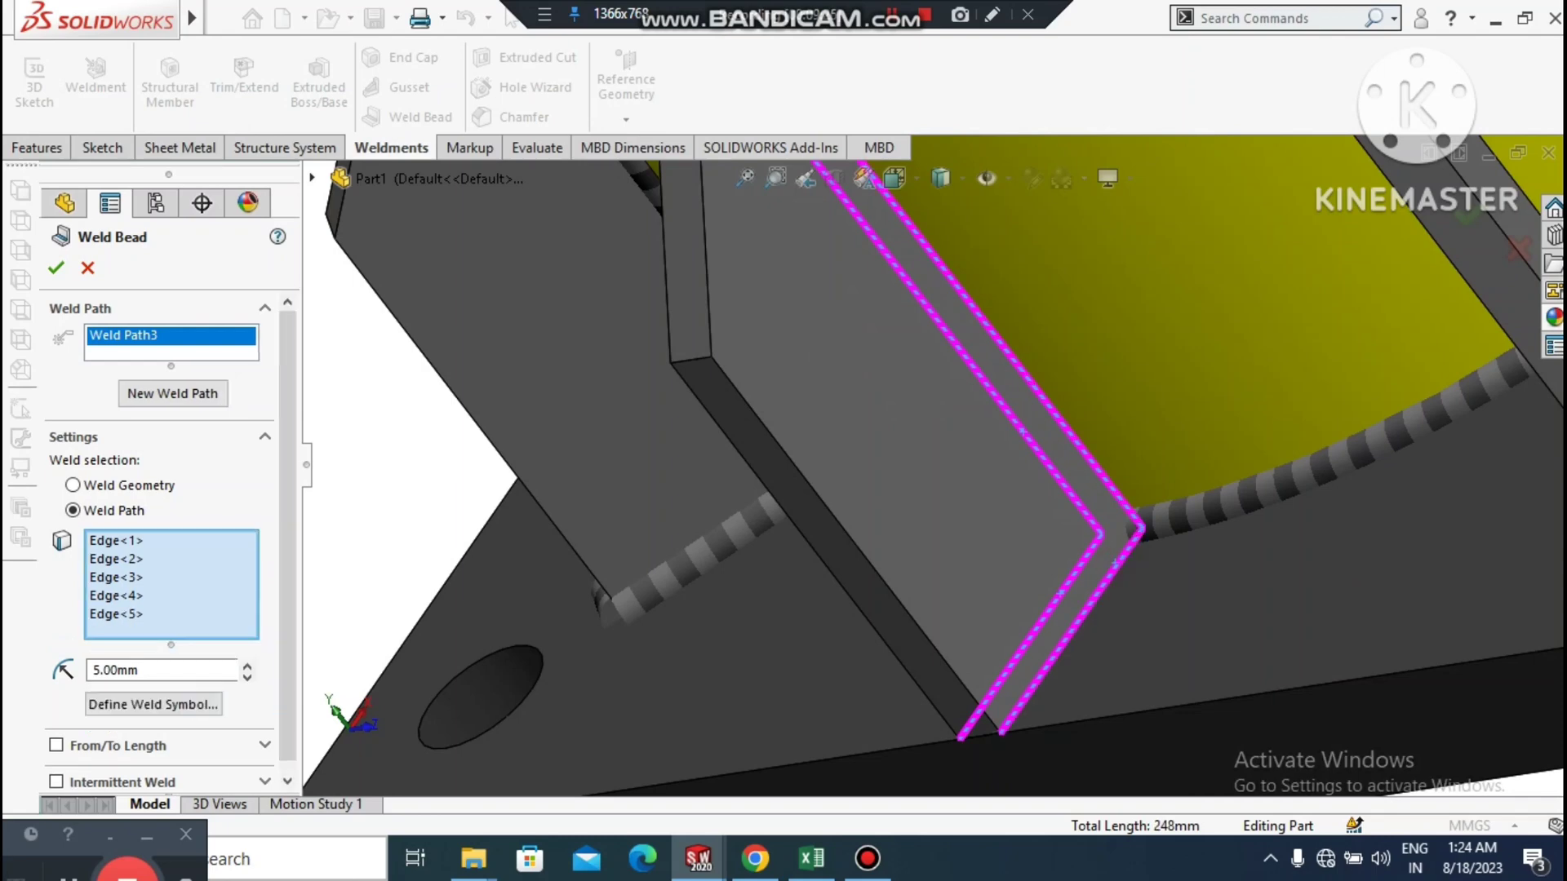
left_click(50, 269)
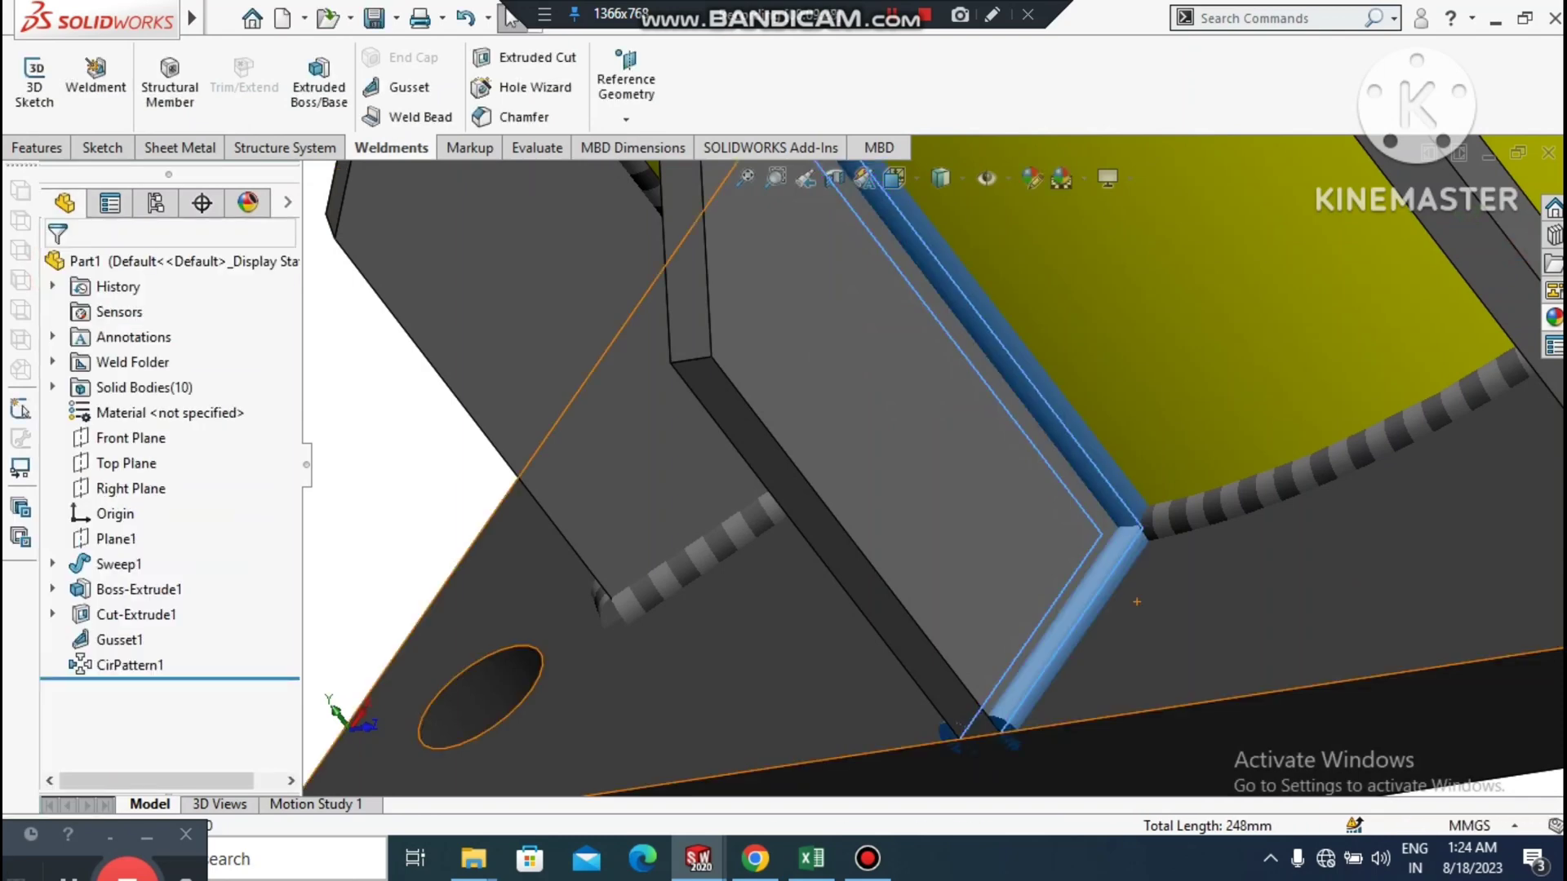
- Start a 5 mm weld bead by weld path on the next corner gusset, selecting one base-plate edge and its vertical column edge
scroll(1135, 608, "up", 3)
left_click(930, 744)
middle_click_drag(931, 695, 1086, 673)
scroll(939, 469, "up", 3)
scroll(1155, 363, "down", 1)
scroll(1152, 367, "down", 1)
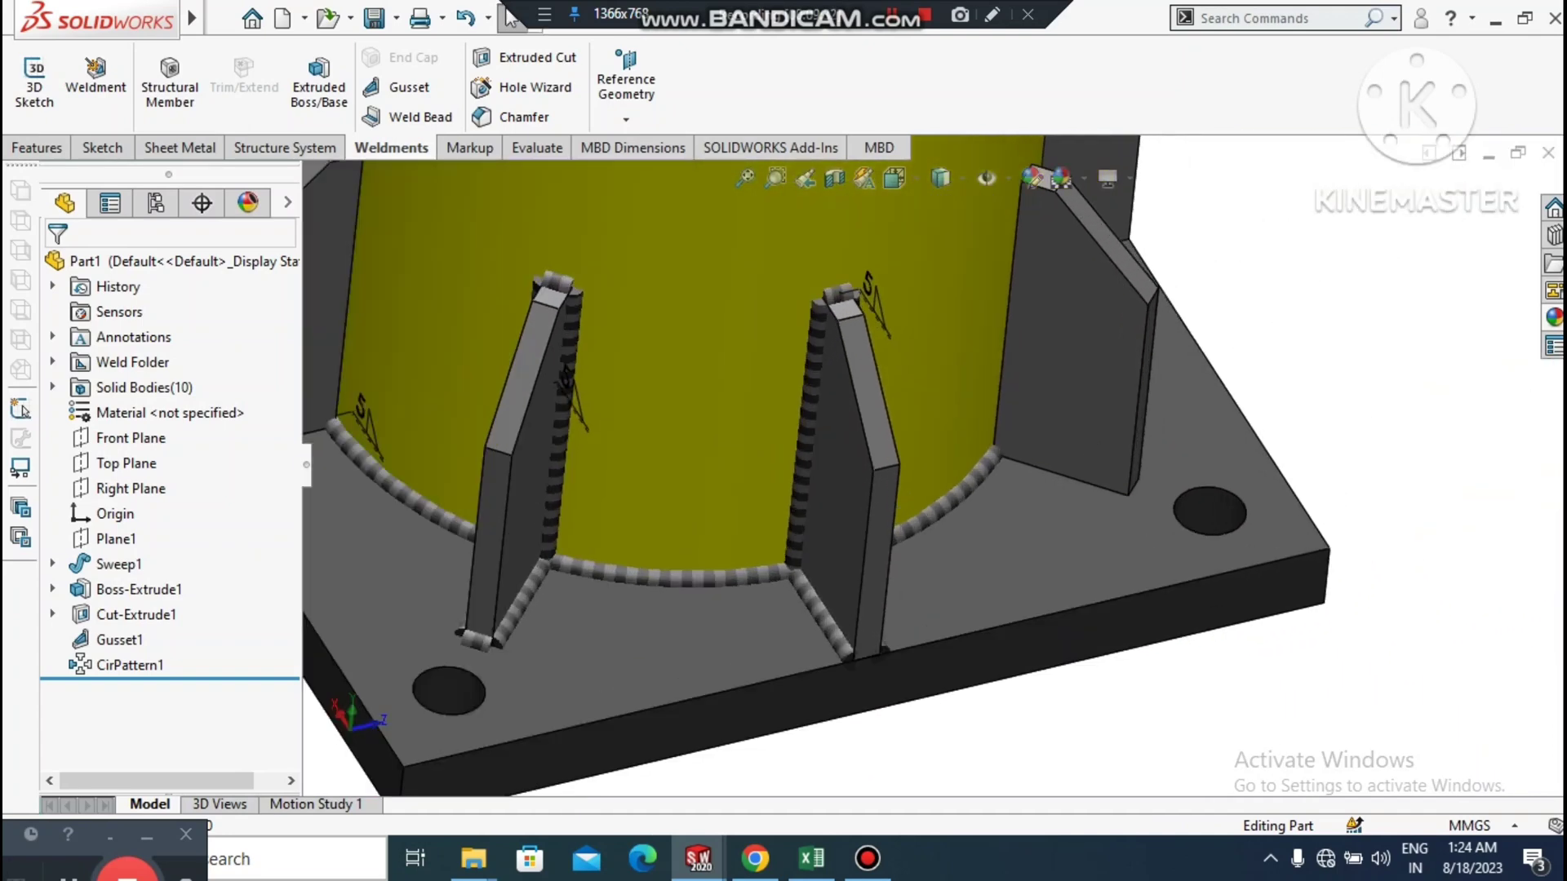
left_click(416, 117)
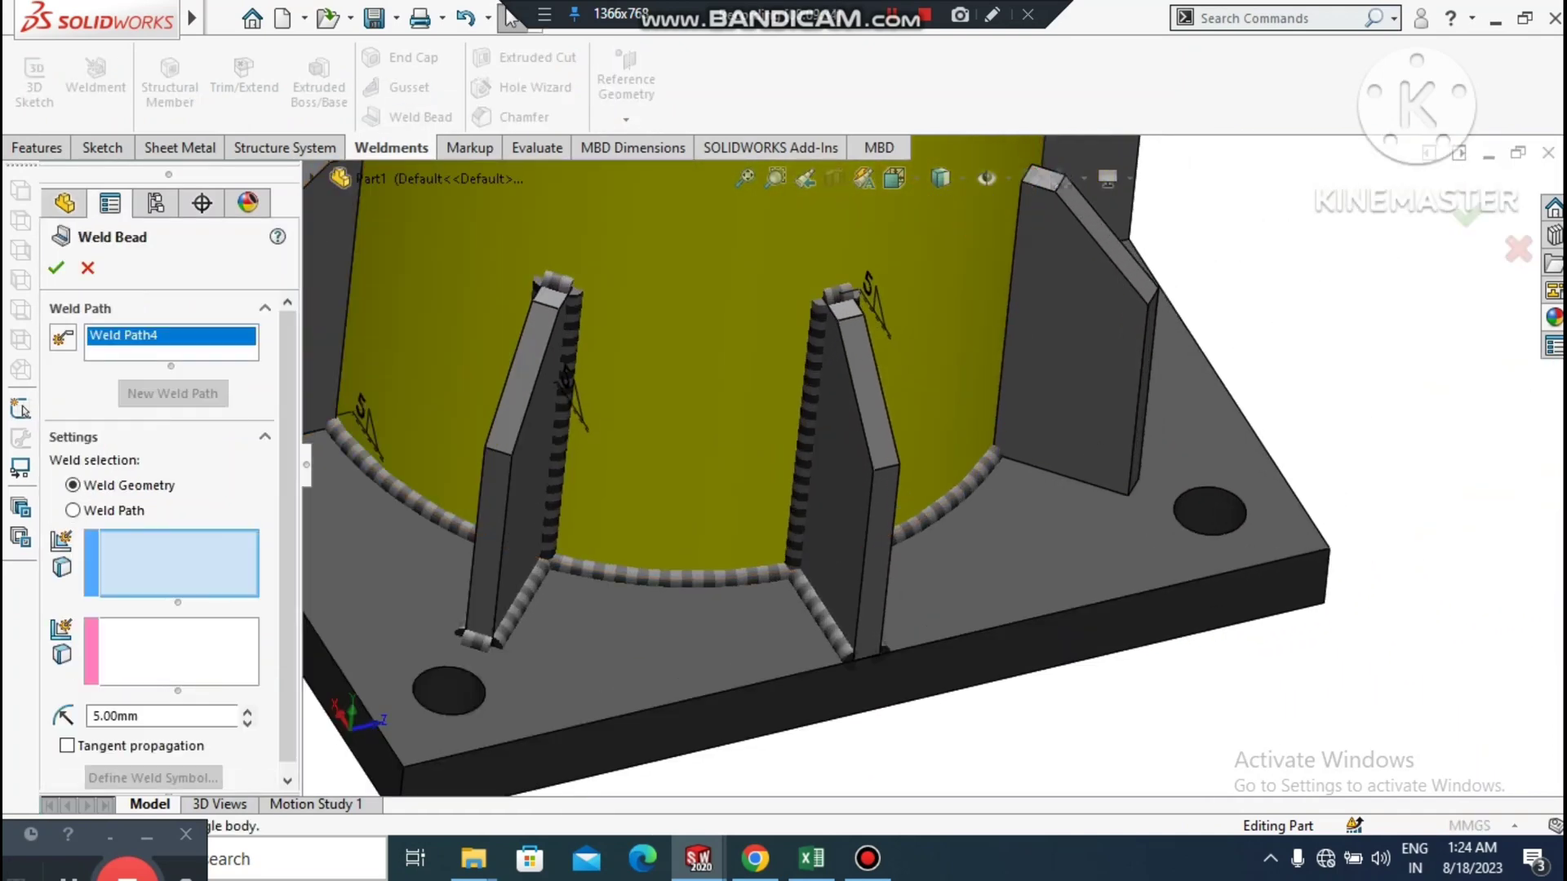
left_click(72, 511)
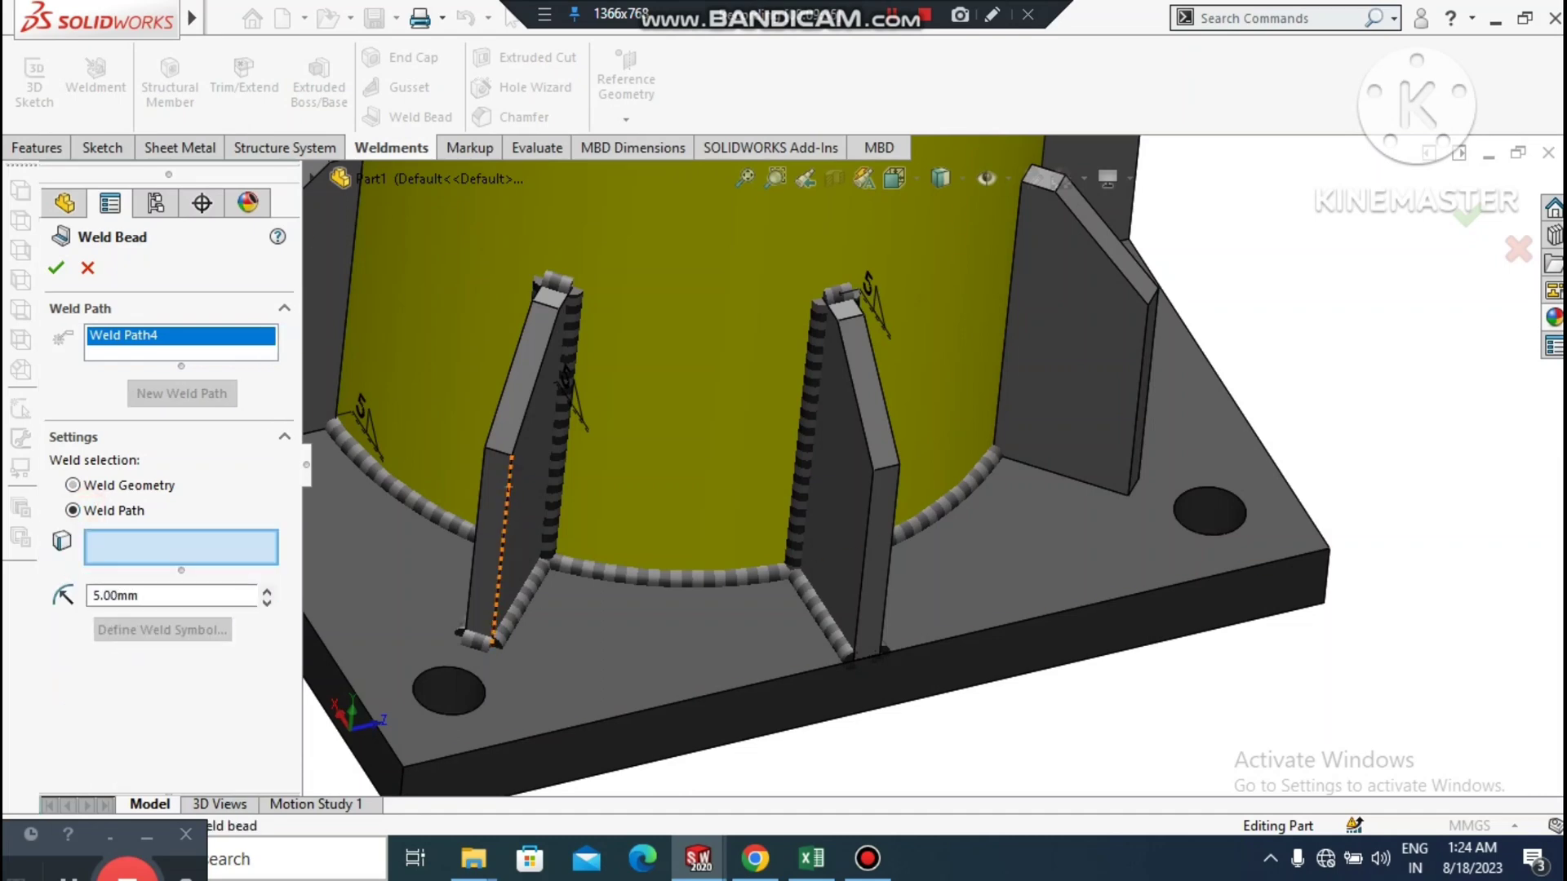
scroll(1105, 471, "down", 1)
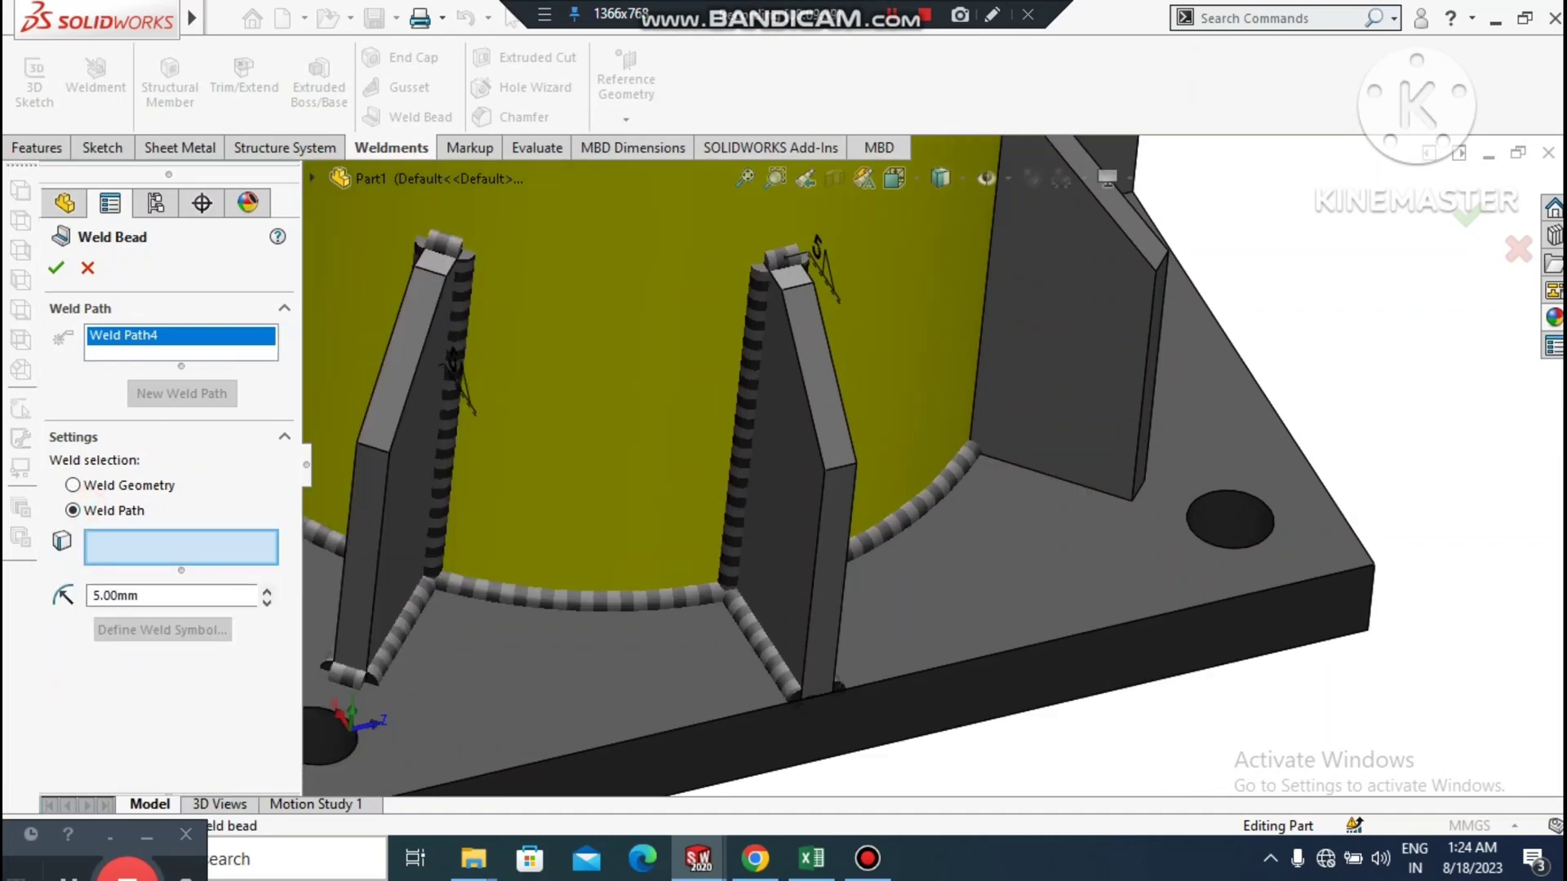
left_click(1033, 471)
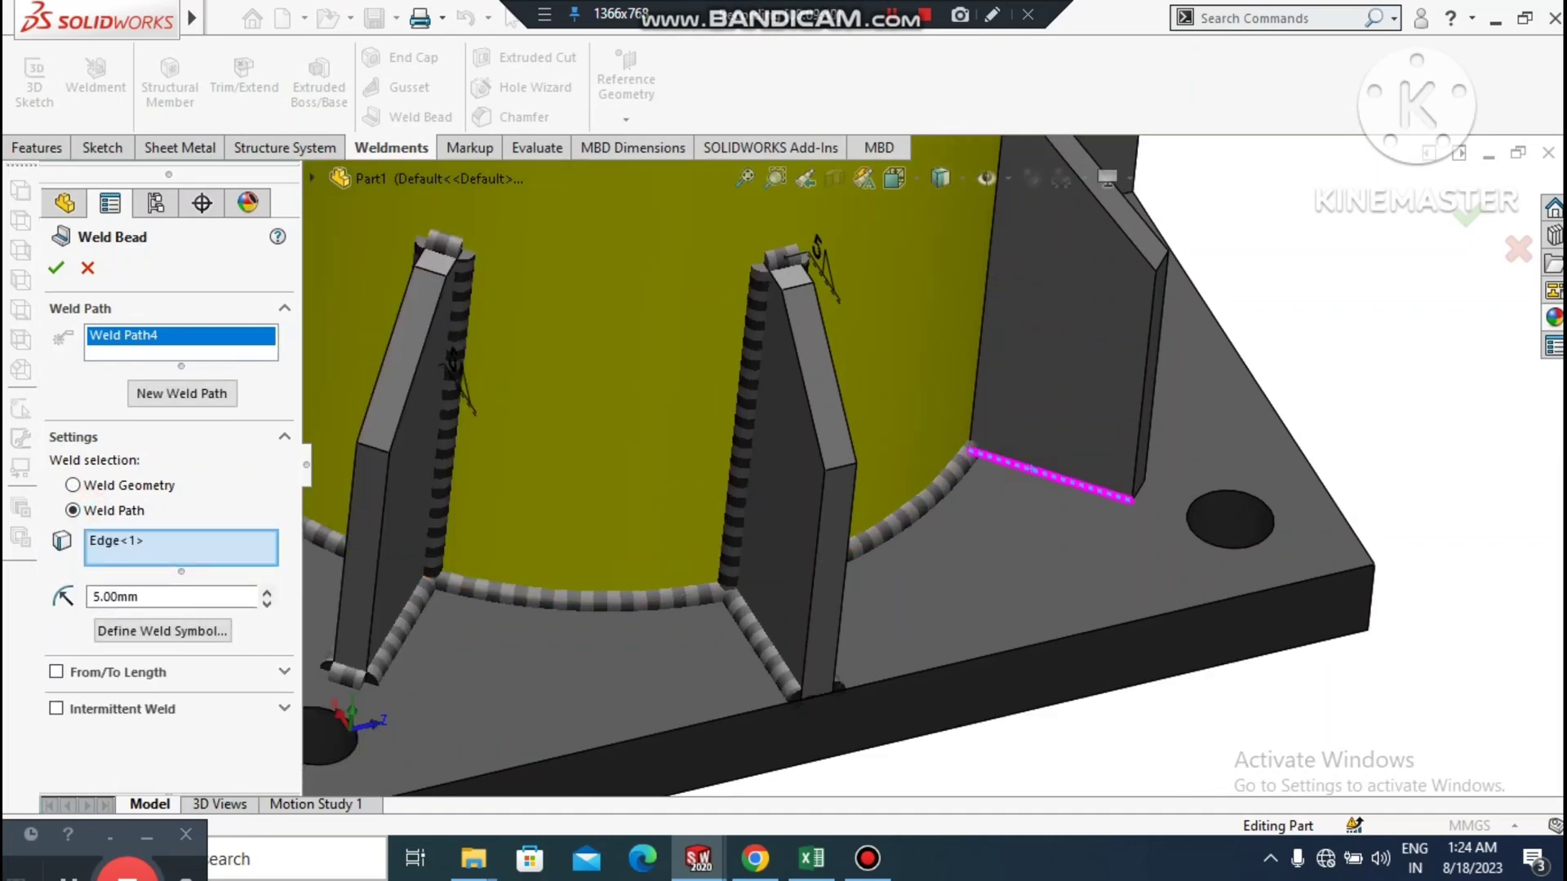
left_click(983, 333)
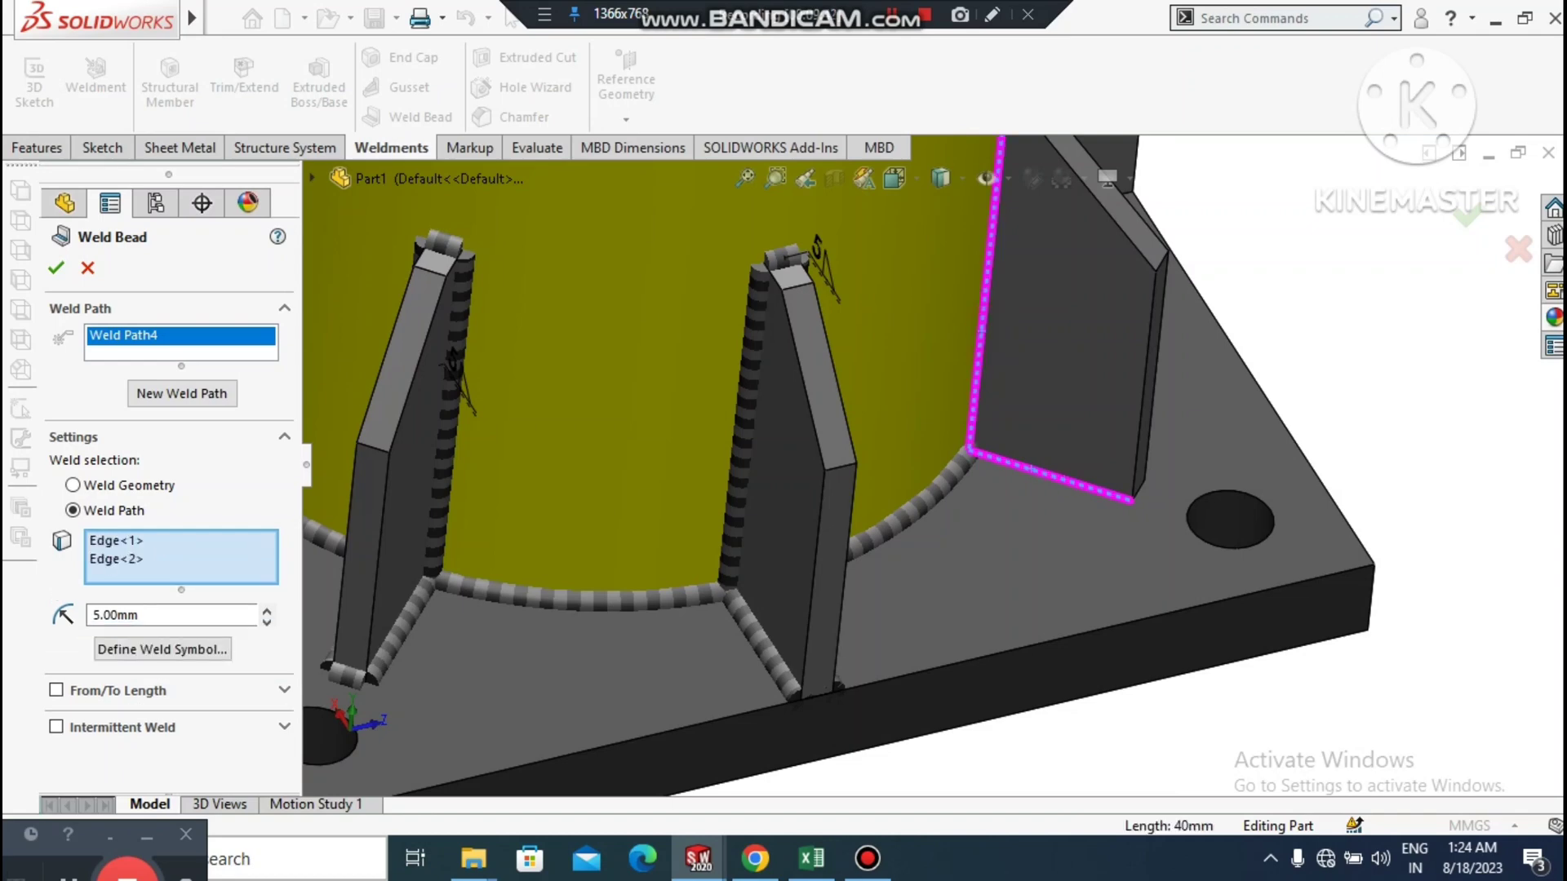
- Add the corner gusset's short top edge, opposite column edge and two remaining base-plate edges to the path, and create the bead
scroll(947, 498, "up", 4)
scroll(979, 261, "down", 3)
scroll(965, 381, "down", 4)
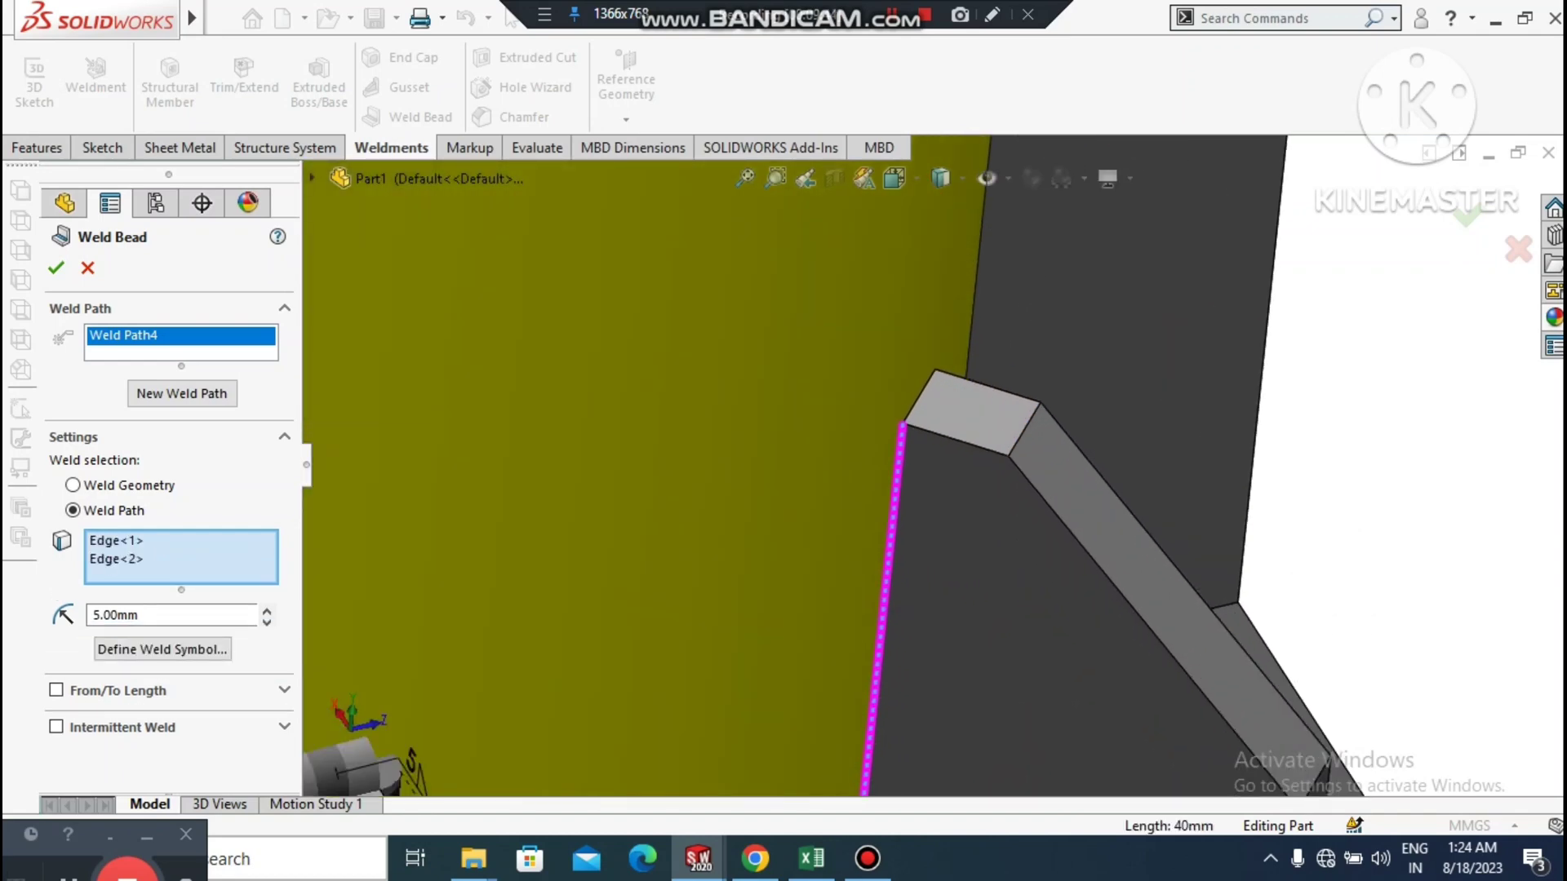
left_click(927, 389)
middle_click_drag(927, 390, 755, 447)
left_click(1095, 441)
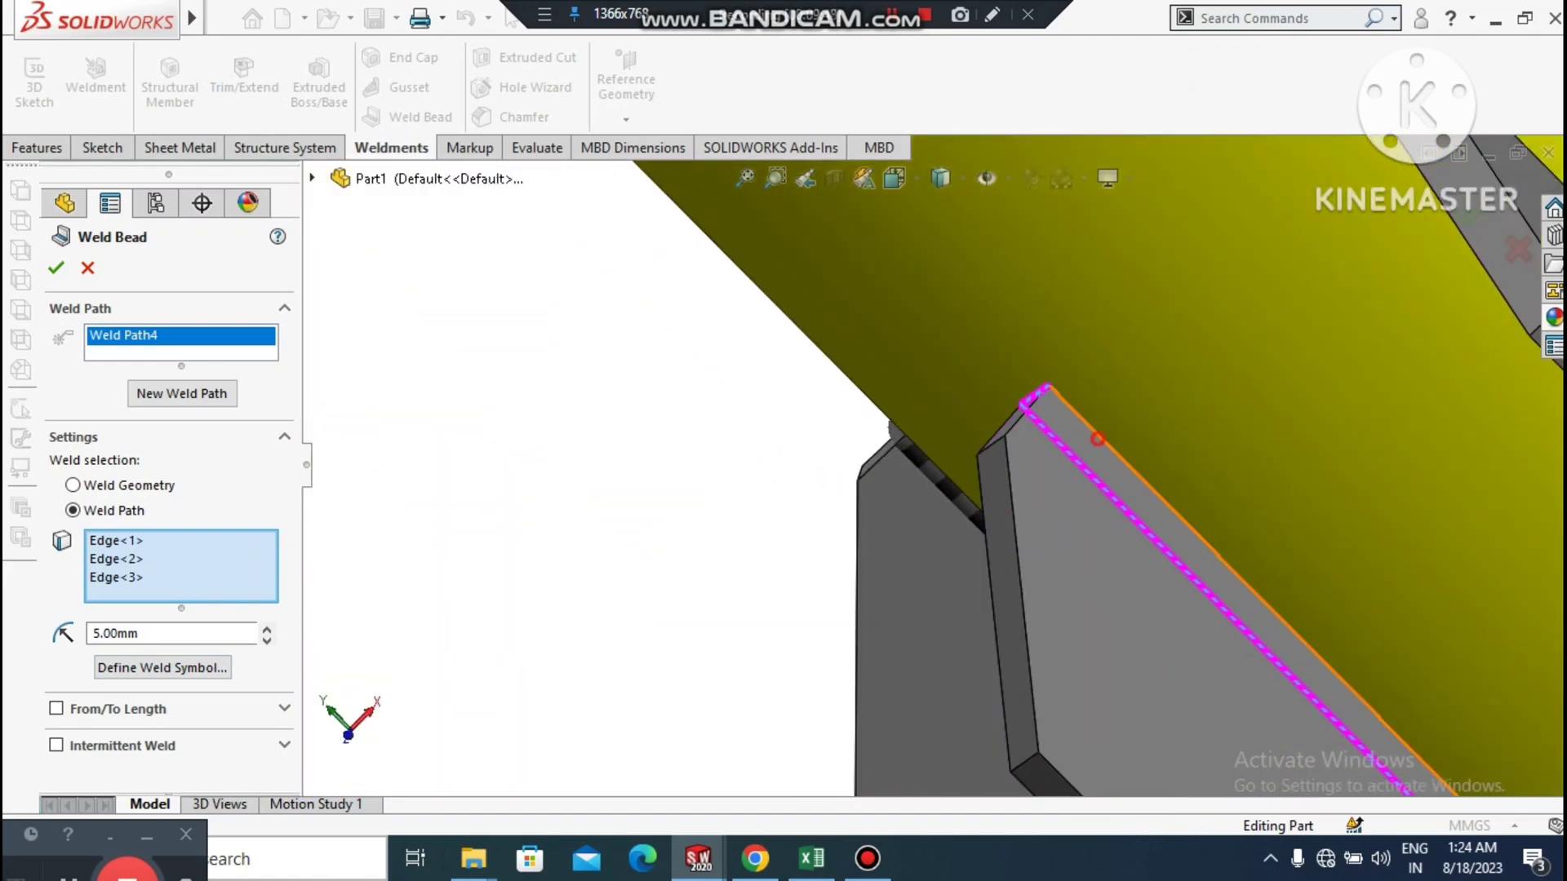
scroll(916, 471, "up", 4)
scroll(1286, 759, "down", 4)
middle_click_drag(1286, 642, 1339, 755)
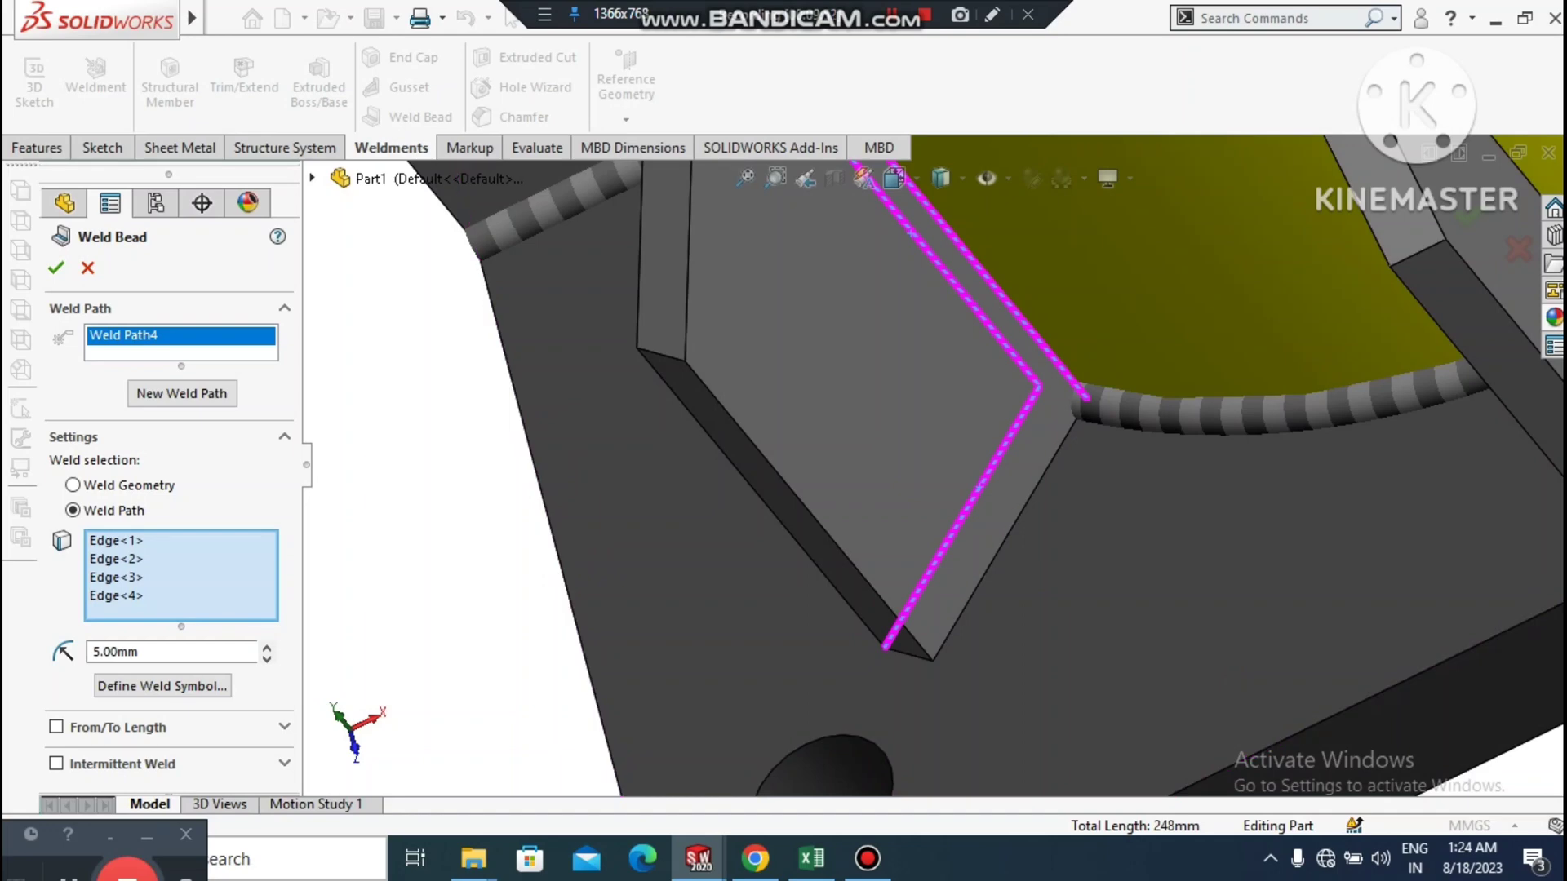
left_click(1010, 530)
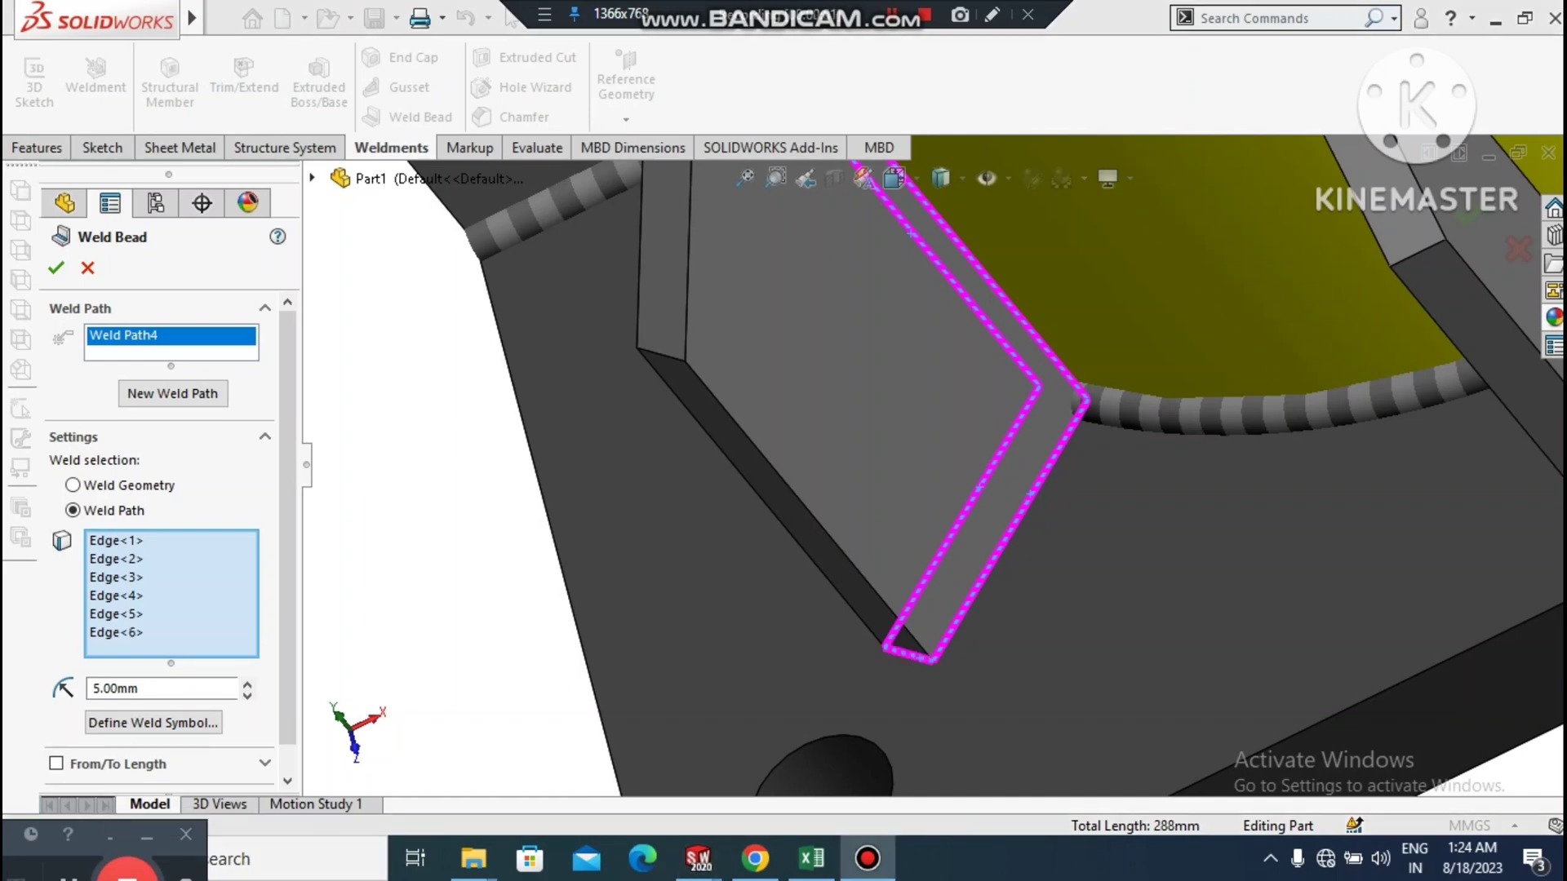
left_click(56, 267)
left_click(524, 538)
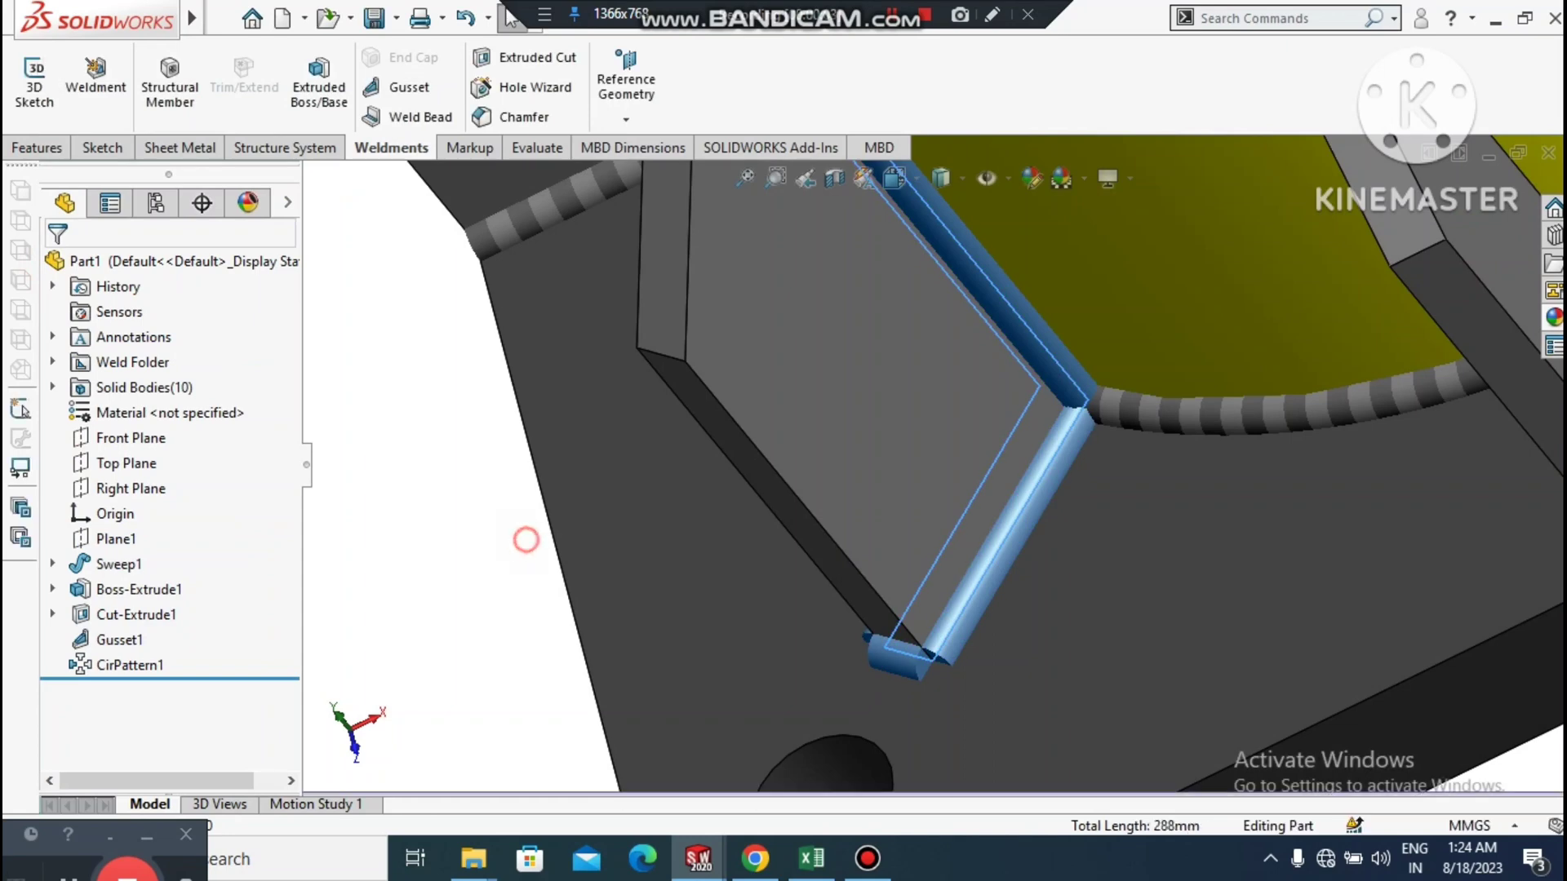
- Start a 5 mm weld path on the next mid-side gusset, selecting one base-plate edge and the vertical column edge above it
scroll(922, 461, "up", 3)
scroll(975, 436, "up", 3)
mouse_move(858, 602)
middle_mouse_down()
mouse_move(1077, 539)
mouse_move(906, 595)
mouse_move(869, 592)
middle_mouse_up()
scroll(926, 437, "up", 1)
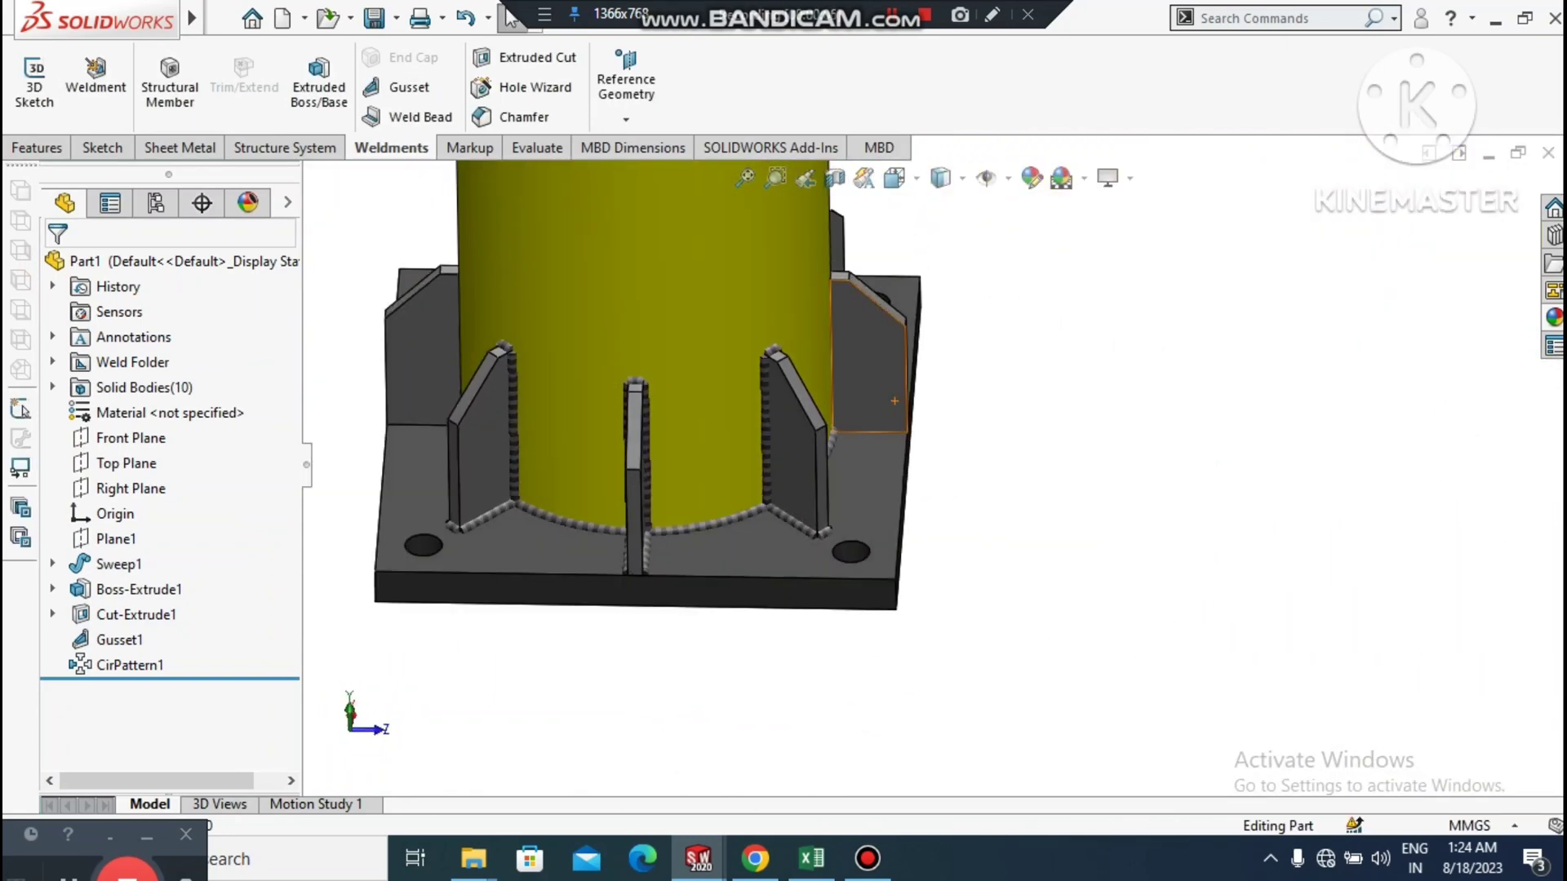
scroll(869, 342, "down", 4)
middle_click_drag(882, 424, 730, 428)
scroll(882, 425, "down", 3)
scroll(898, 424, "up", 3)
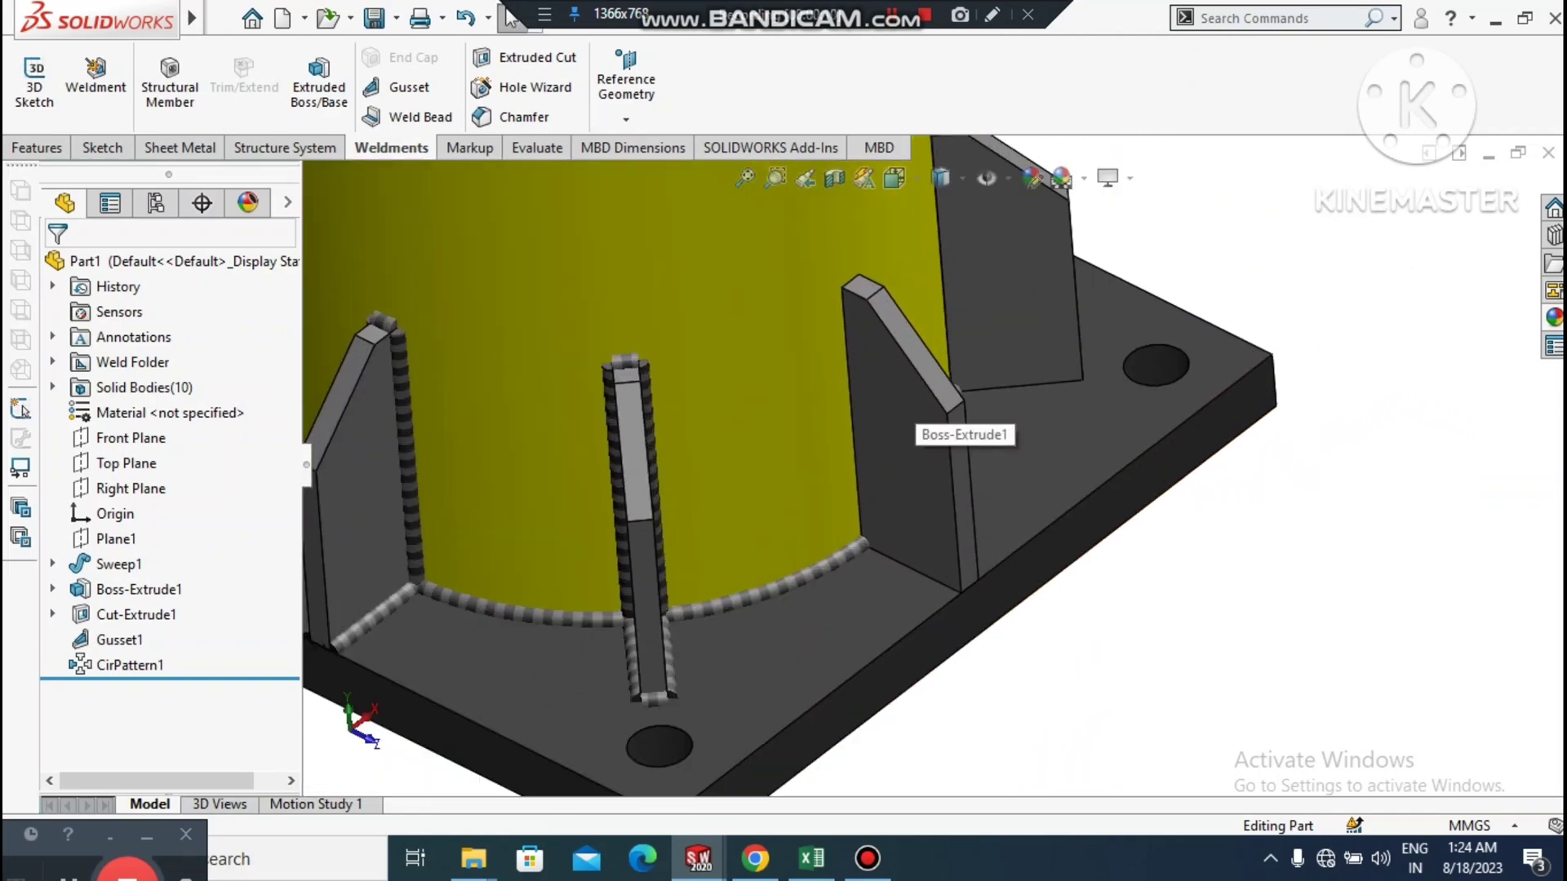
left_click(418, 116)
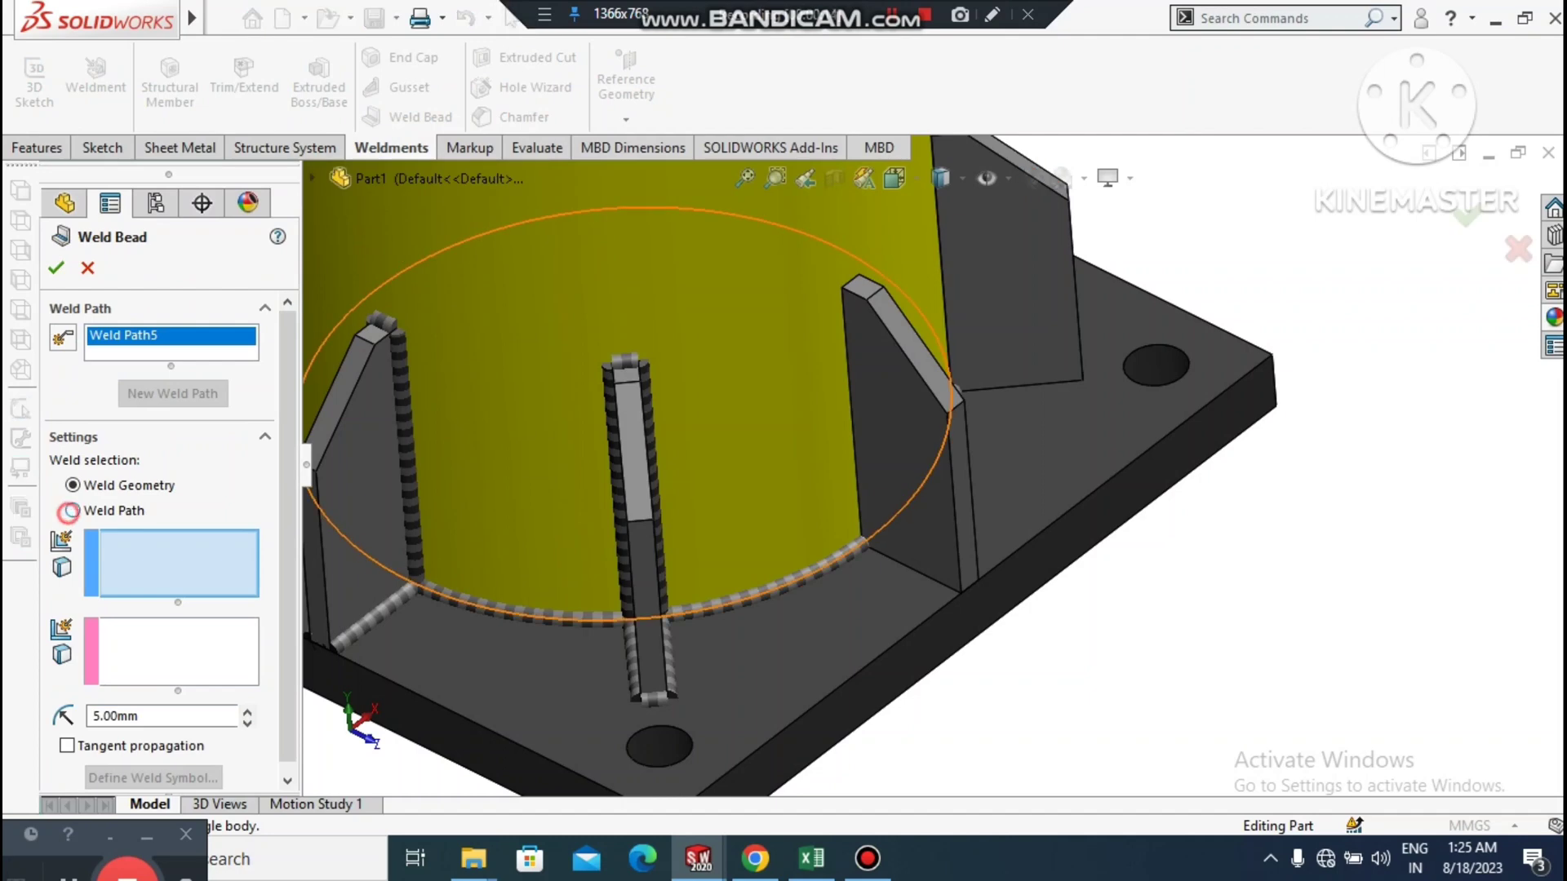
left_click(70, 511)
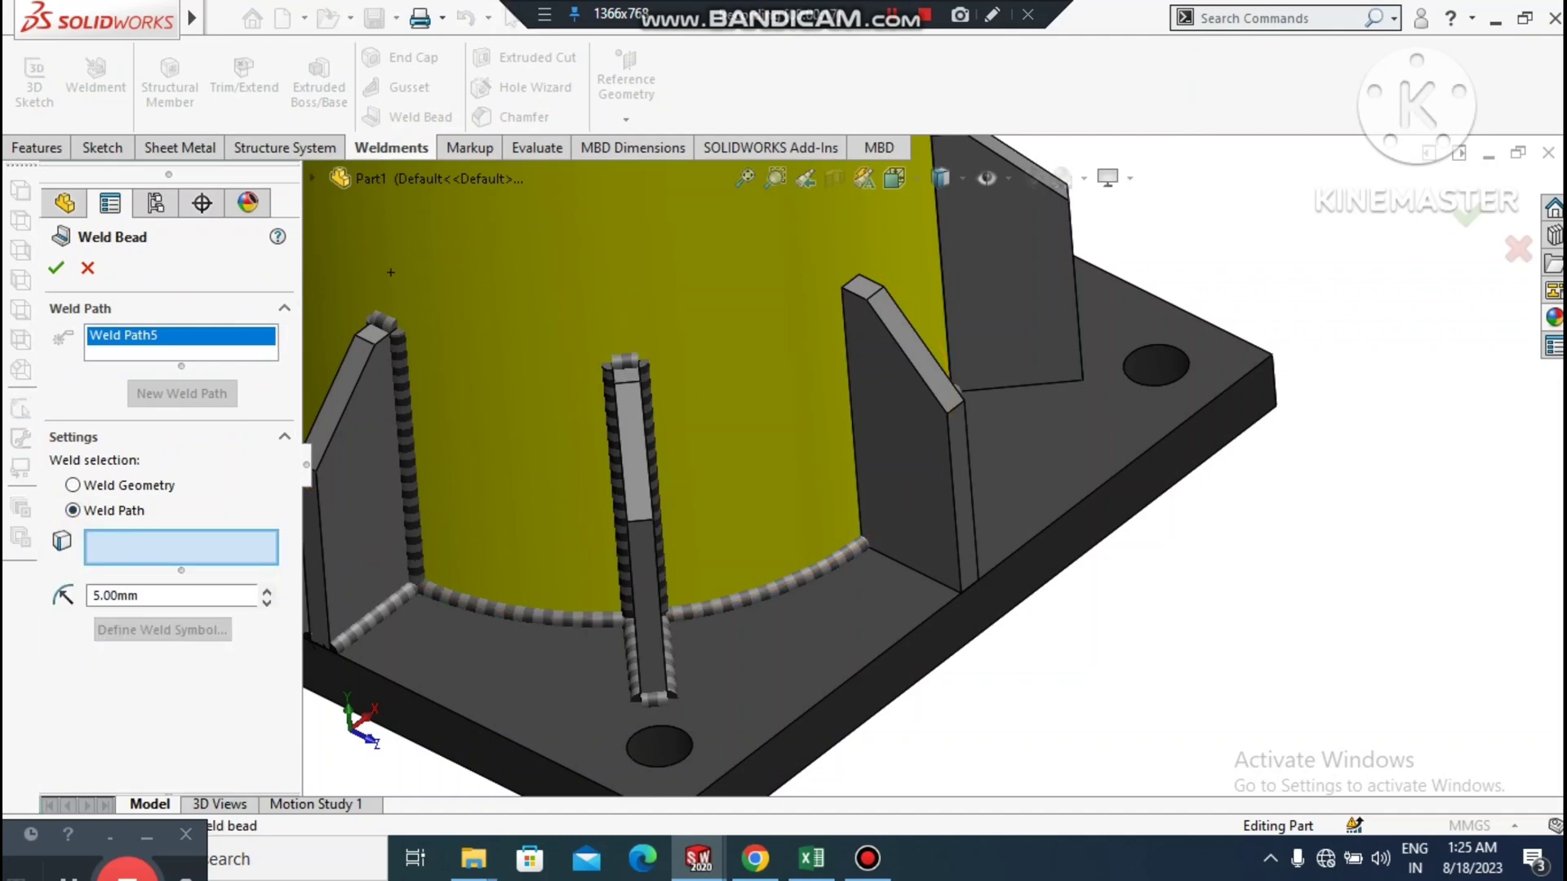
left_click(915, 567)
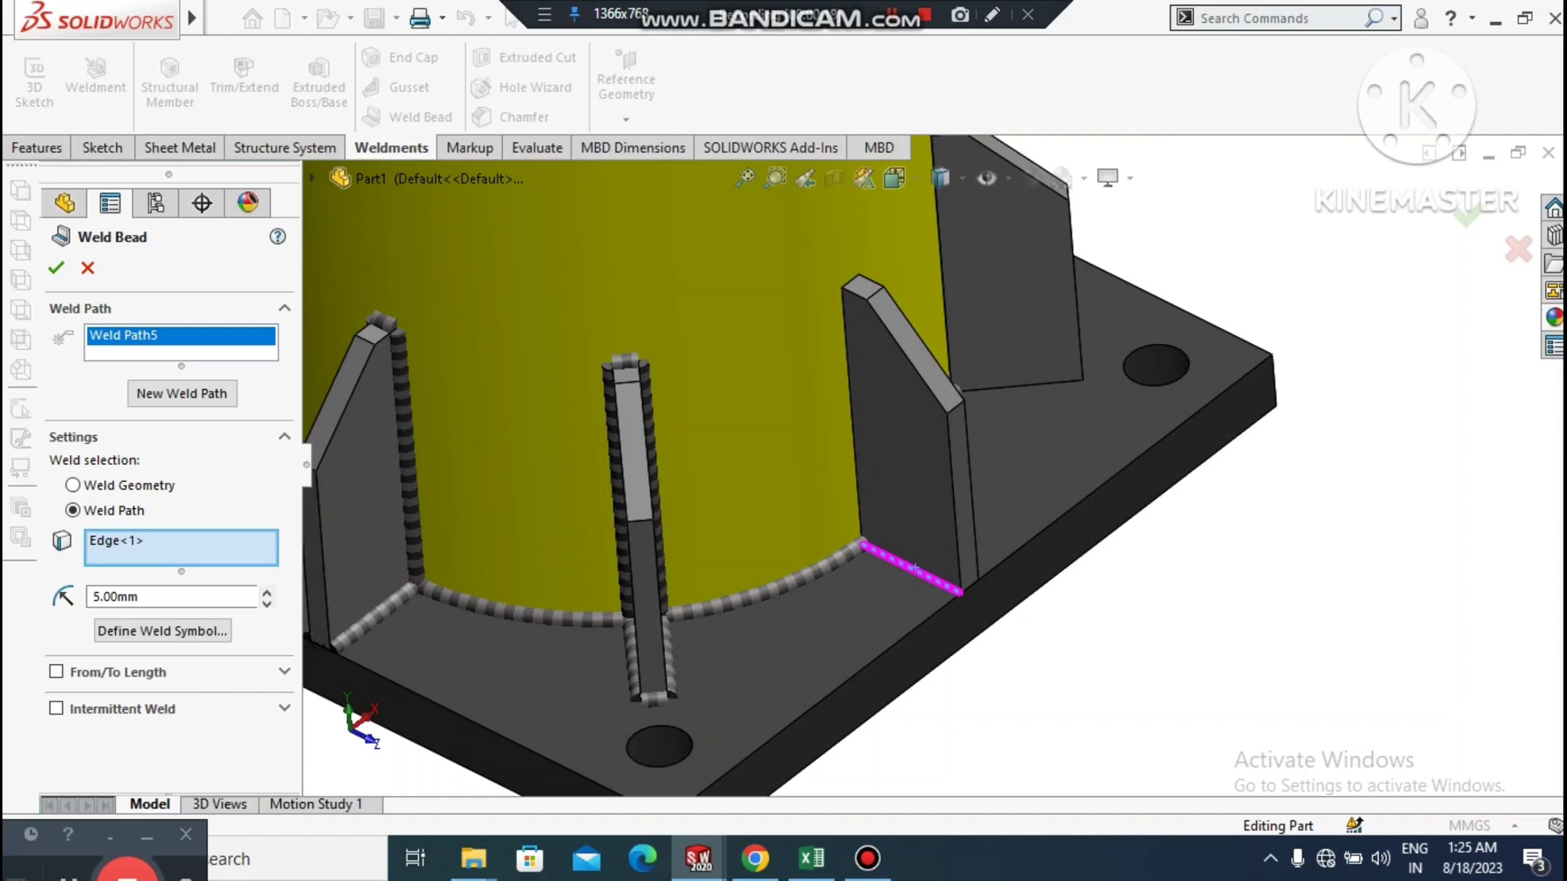
left_click(855, 435)
- Add the mid-side gusset's short top edge plus the opposite side's column and base edges to the weld path, and create the bead
scroll(845, 240, "down", 5)
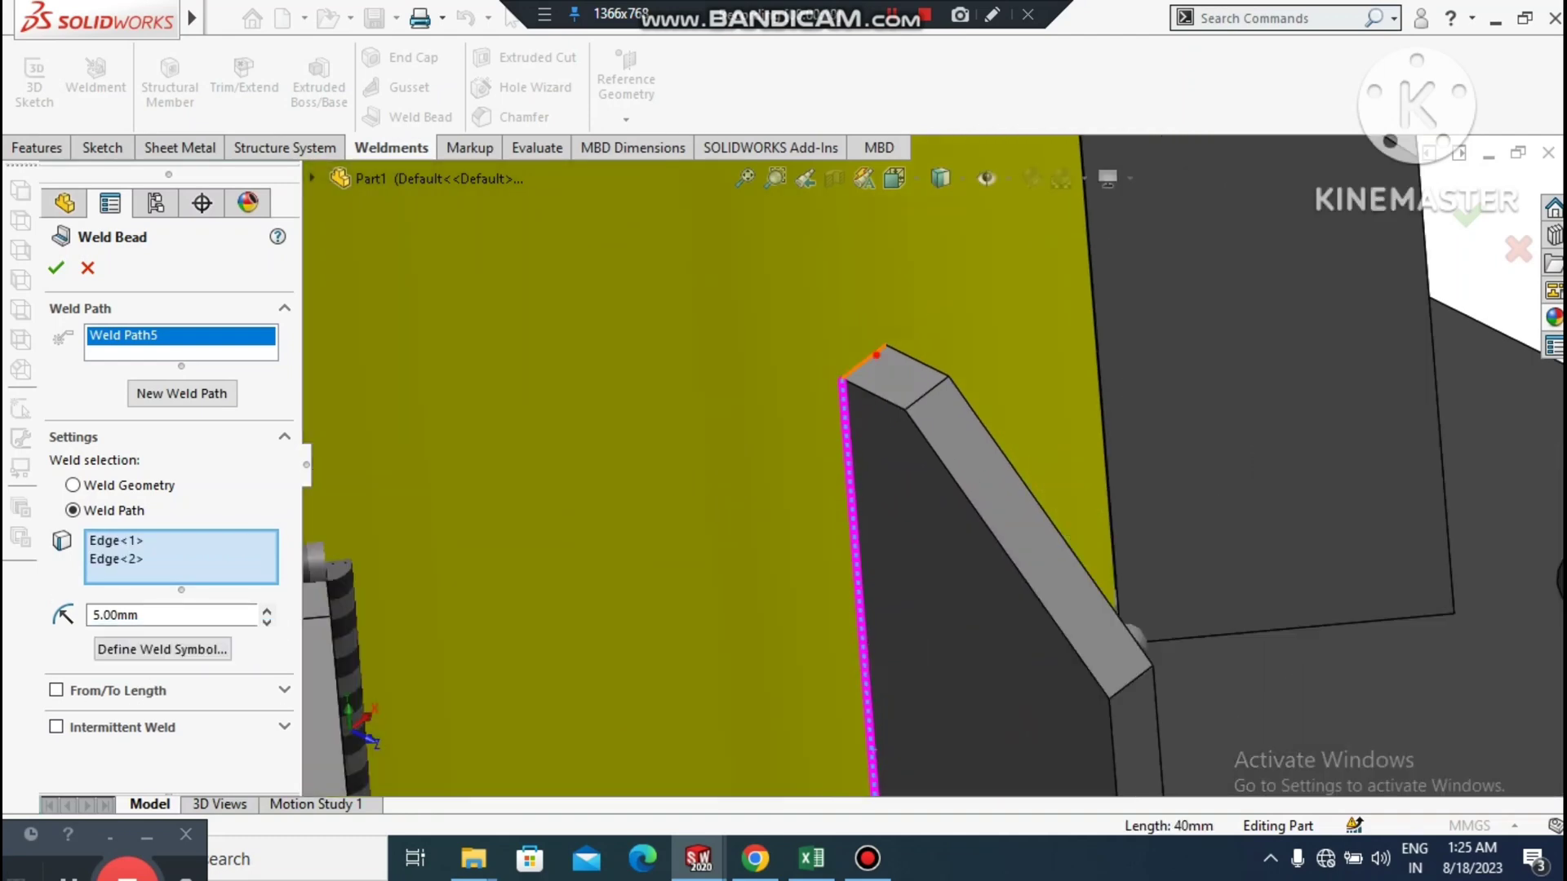
left_click(876, 355)
scroll(926, 433, "up", 3)
middle_click_drag(926, 433, 702, 424)
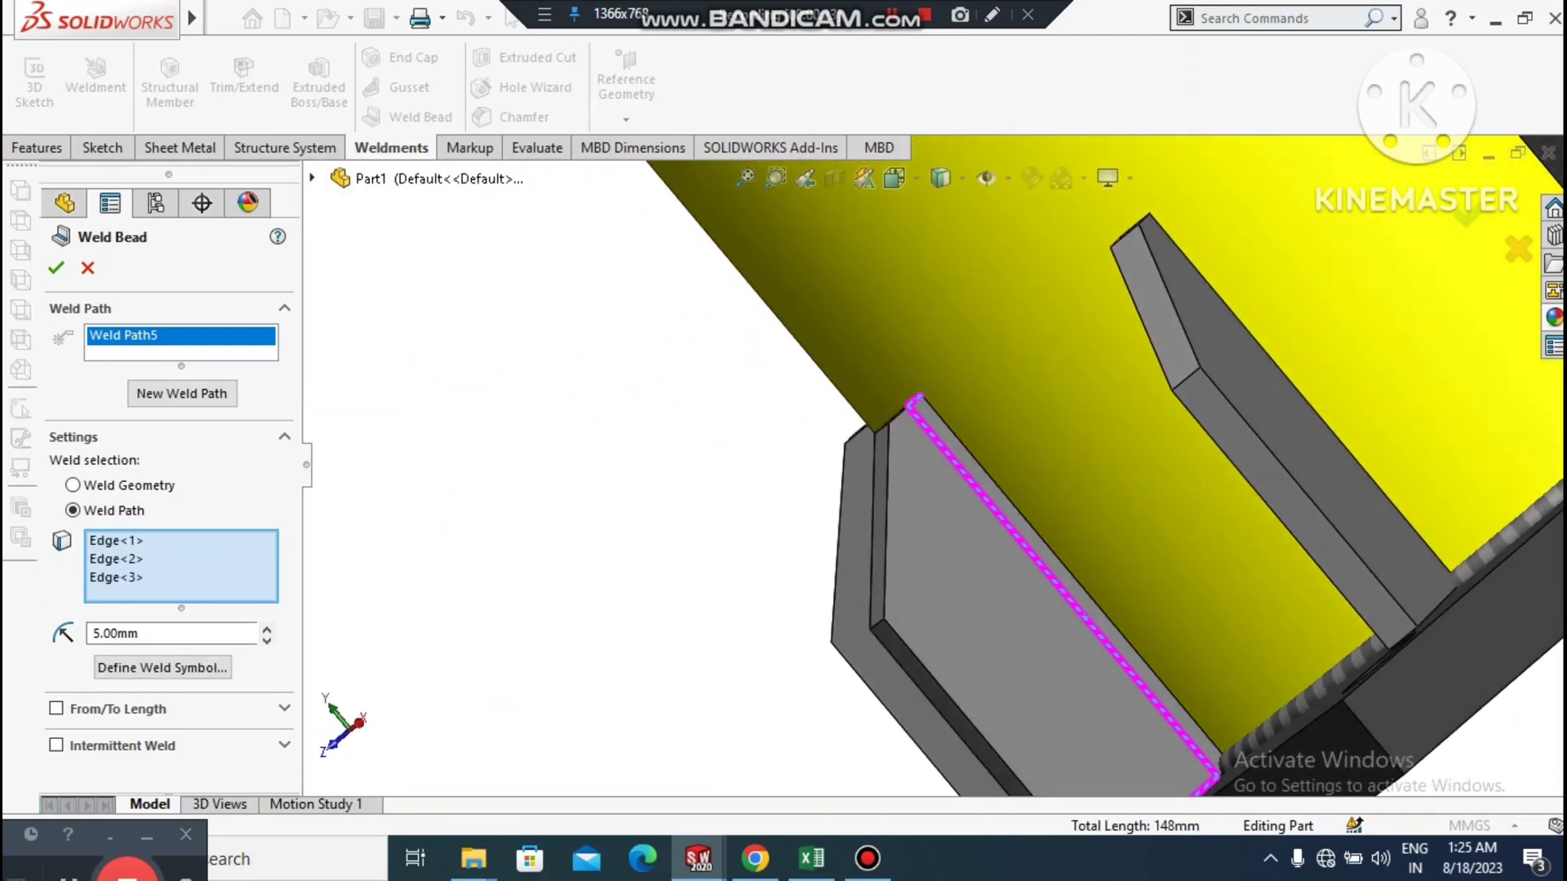
left_click(982, 467)
scroll(929, 453, "up", 3)
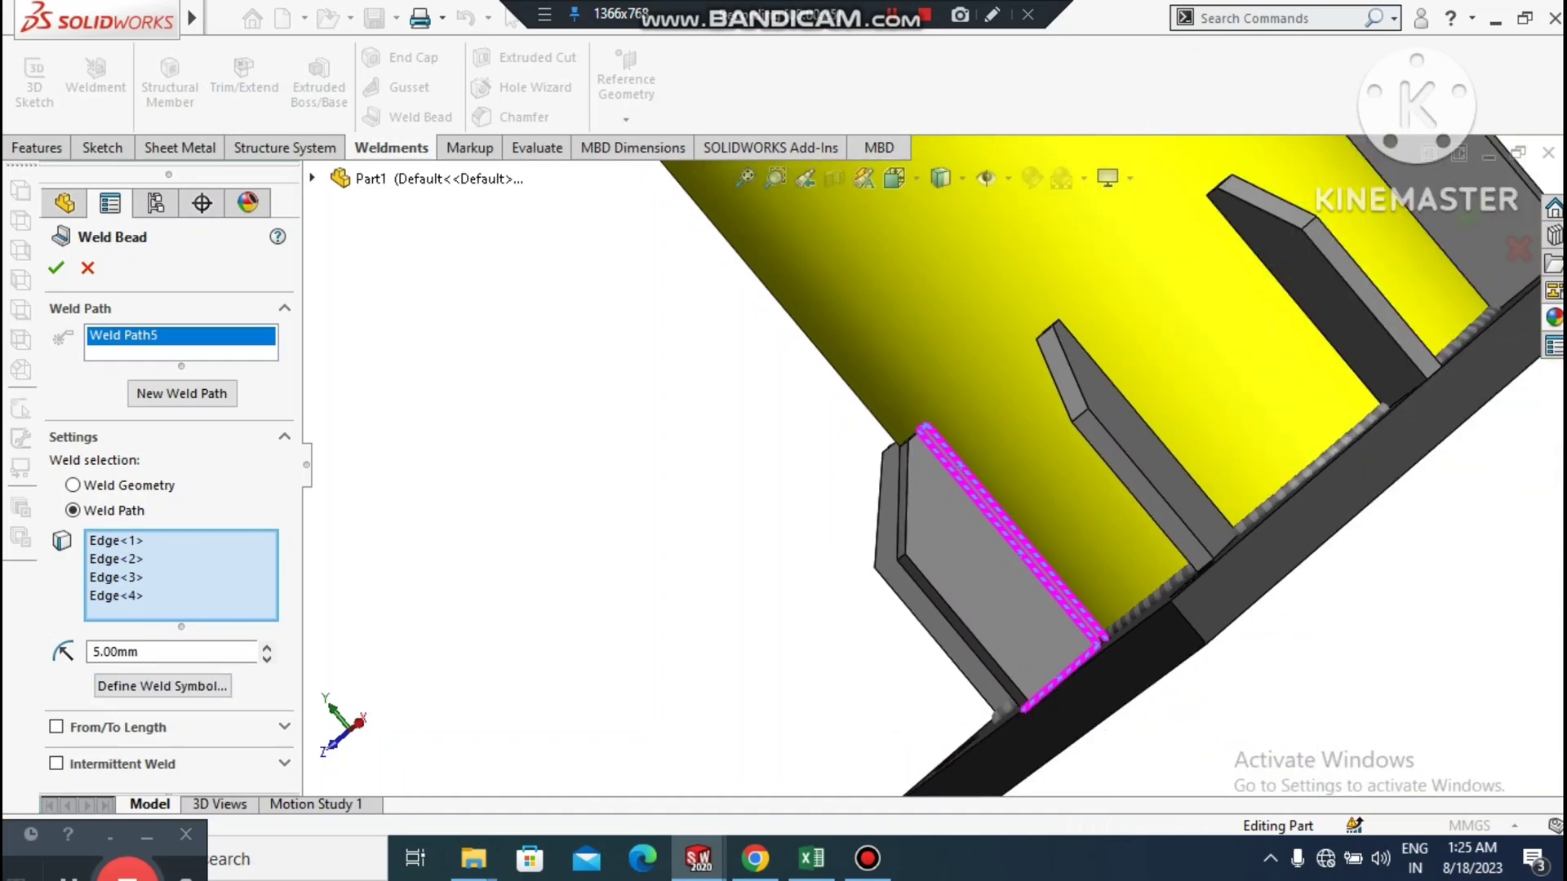
middle_click_drag(1050, 536, 1102, 629)
left_click(1038, 630)
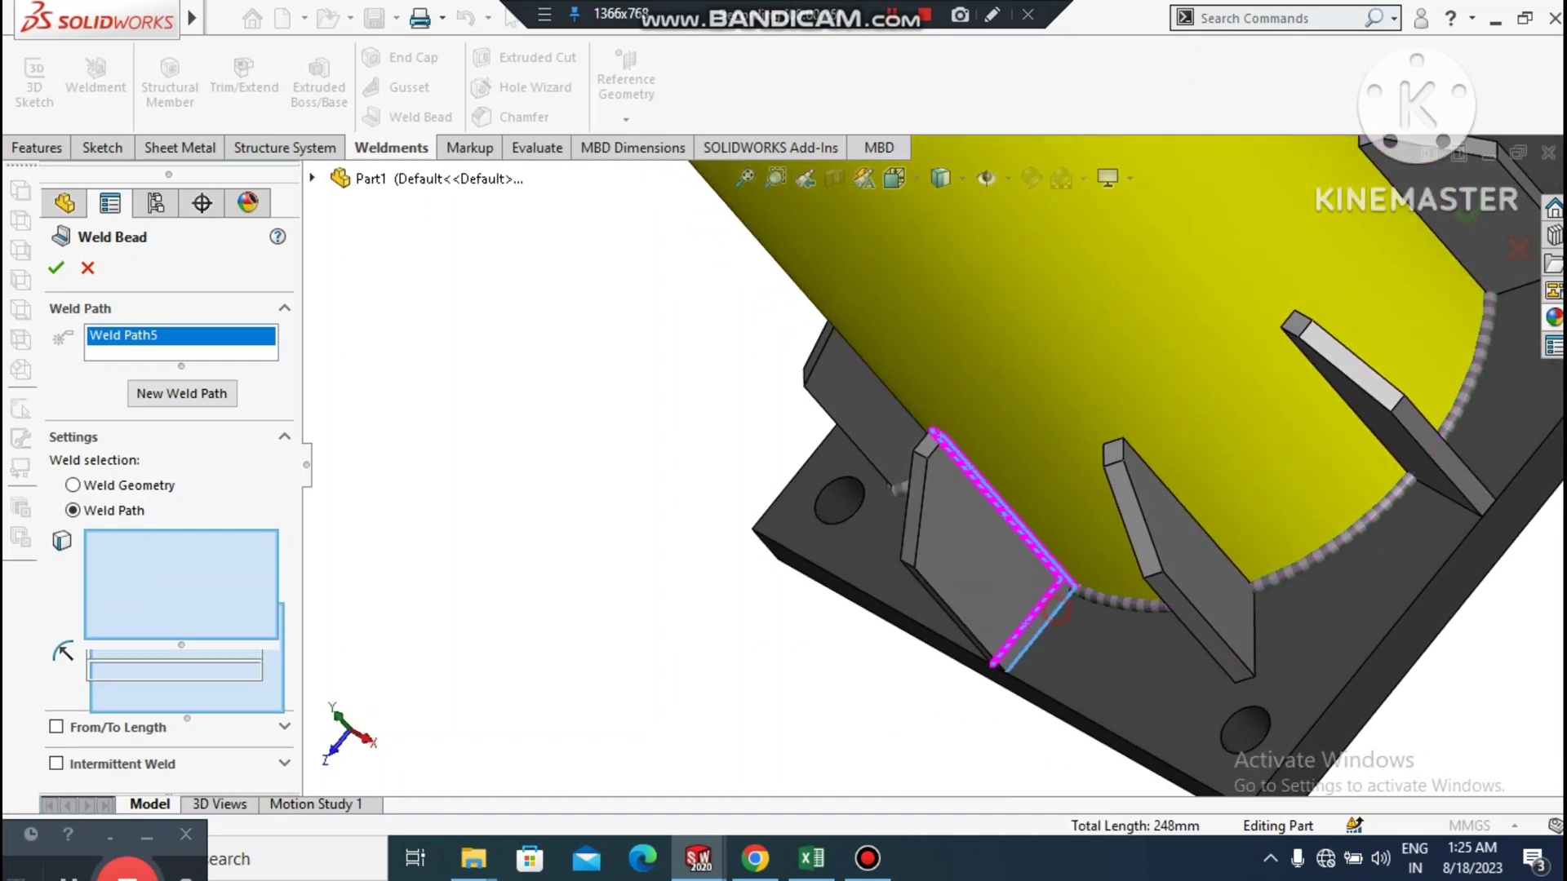
left_click(57, 268)
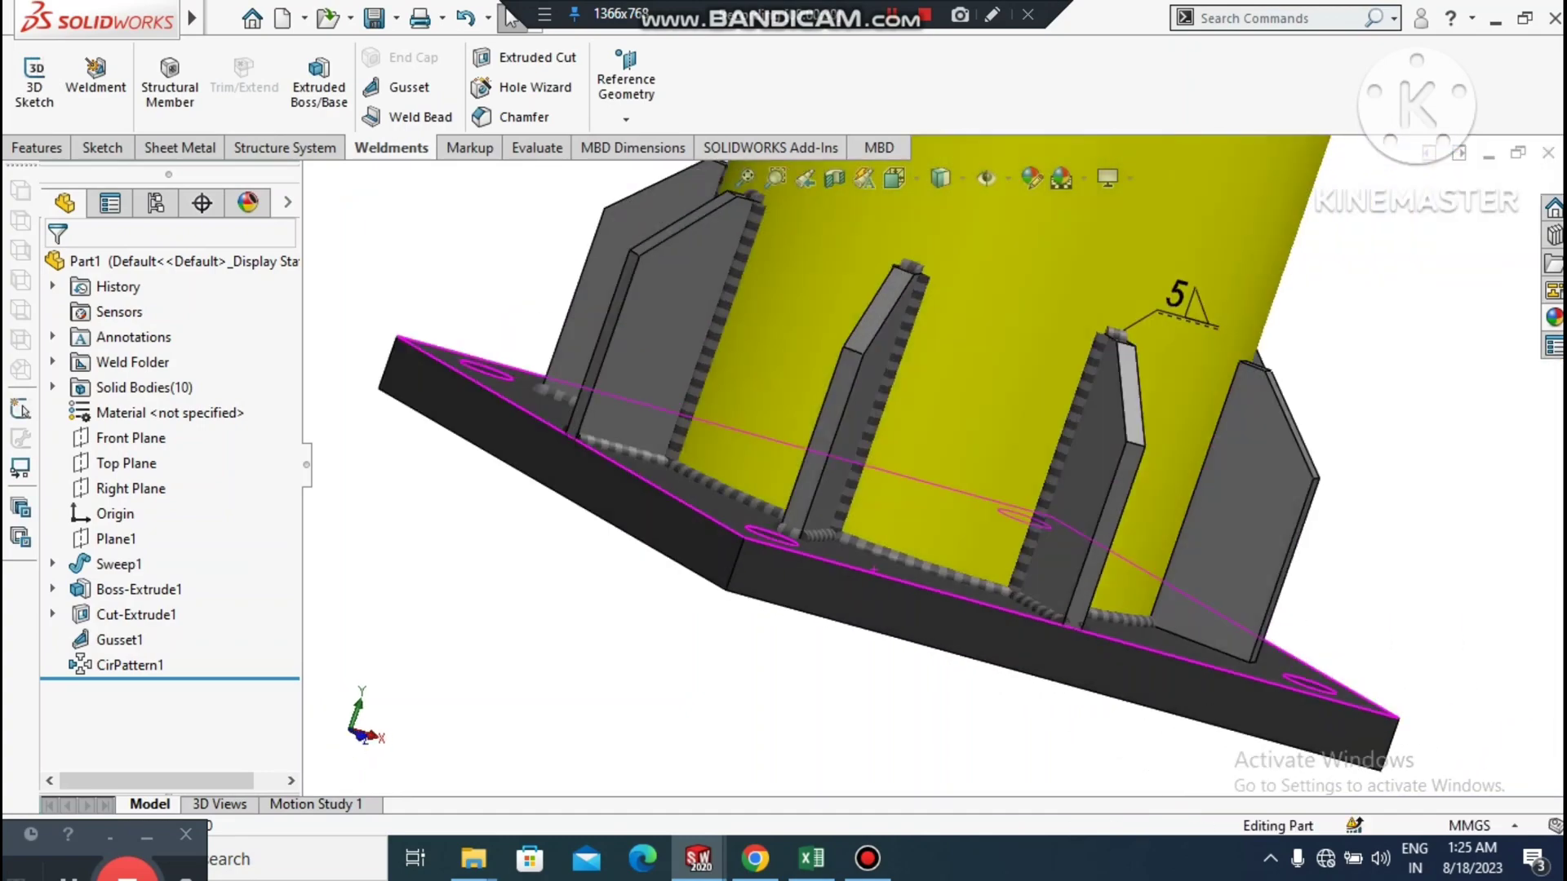
- Start a 5 mm weld path on the following corner gusset, selecting one base-plate edge, its vertical column edge and the short top edge
middle_click_drag(874, 569, 939, 453)
scroll(939, 453, "up", 3)
scroll(1174, 396, "down", 5)
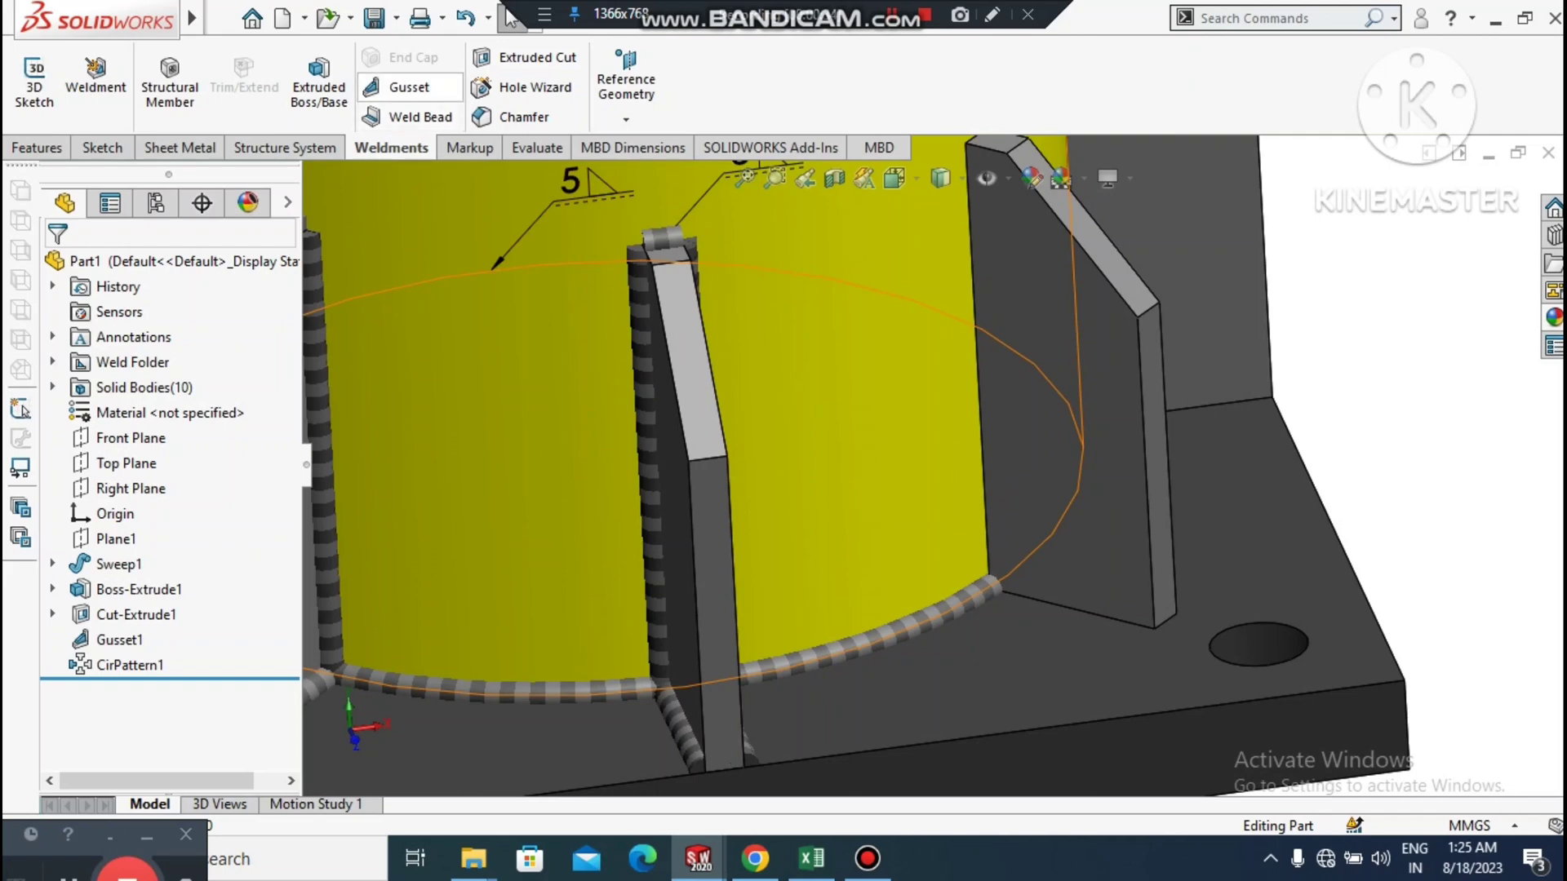
left_click(412, 116)
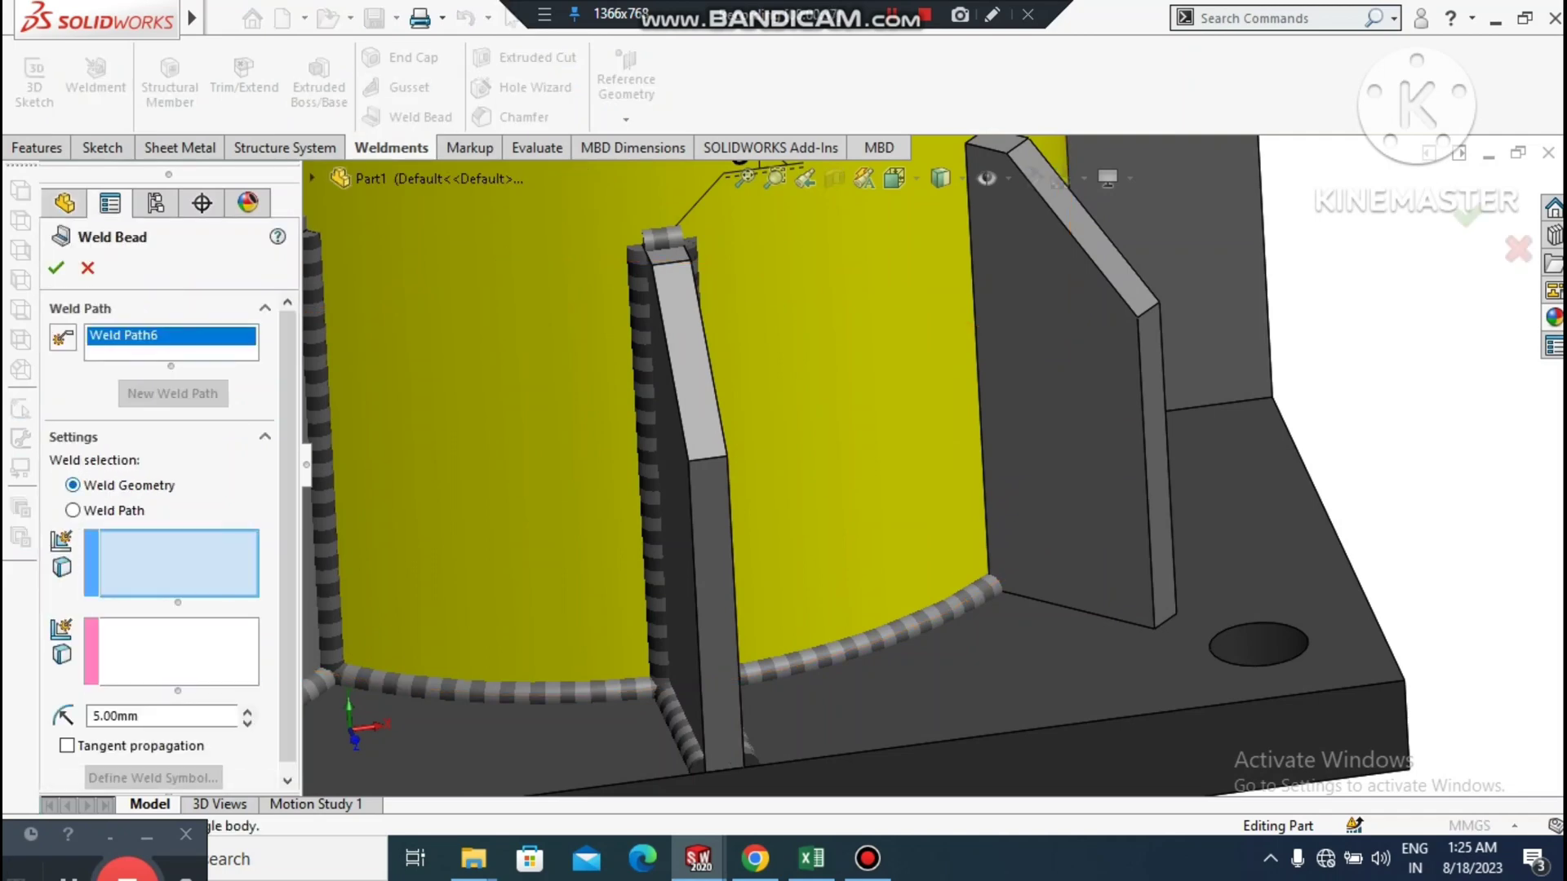
left_click(73, 510)
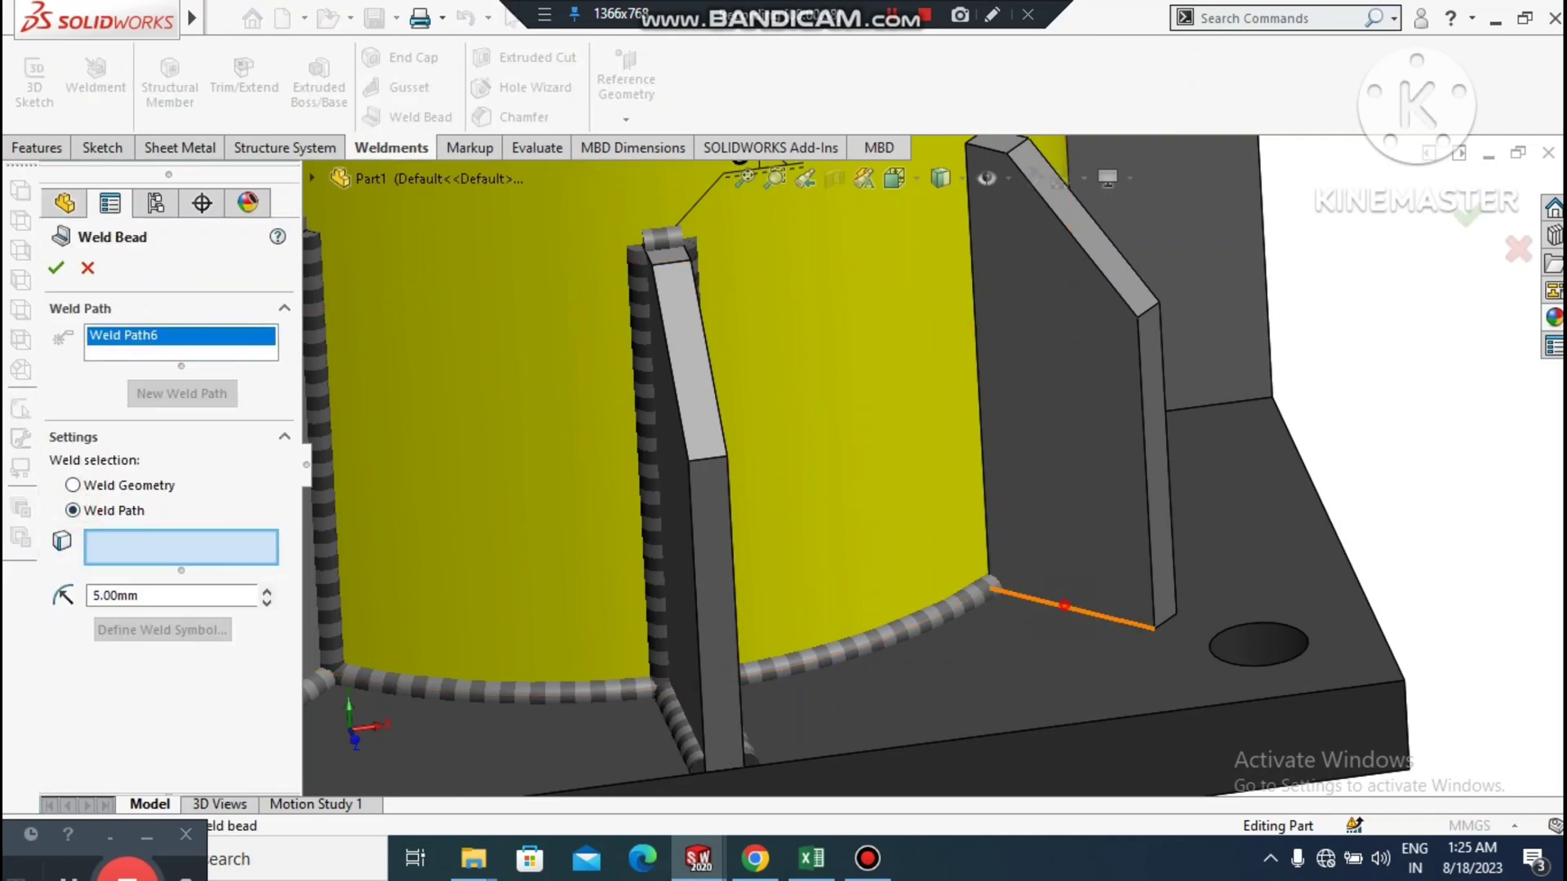
left_click(1064, 605)
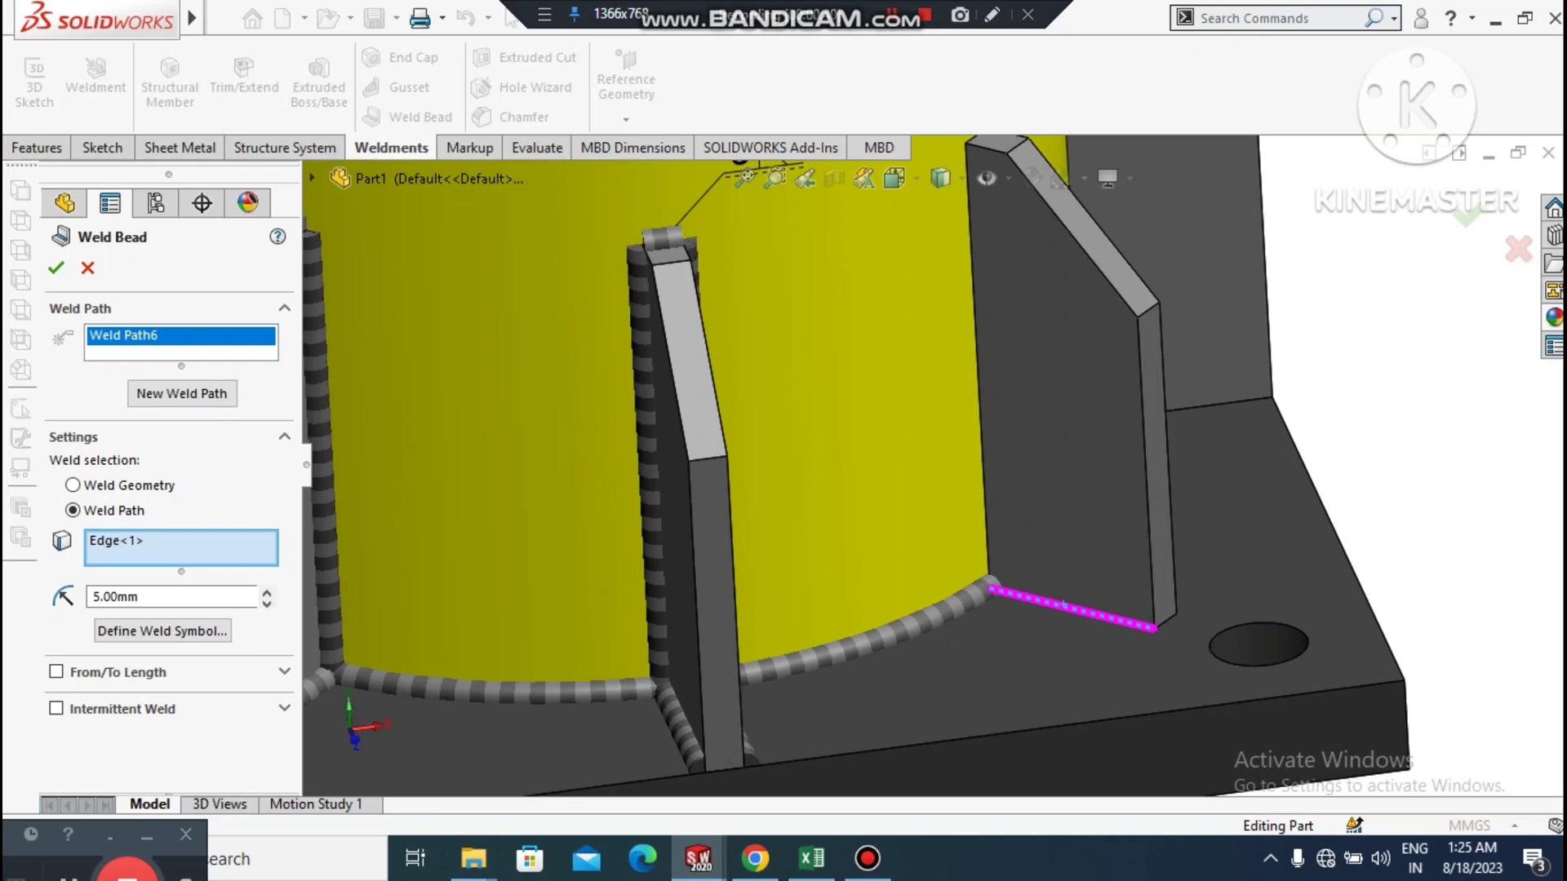
left_click(983, 457)
scroll(935, 483, "up", 4)
scroll(988, 274, "down", 4)
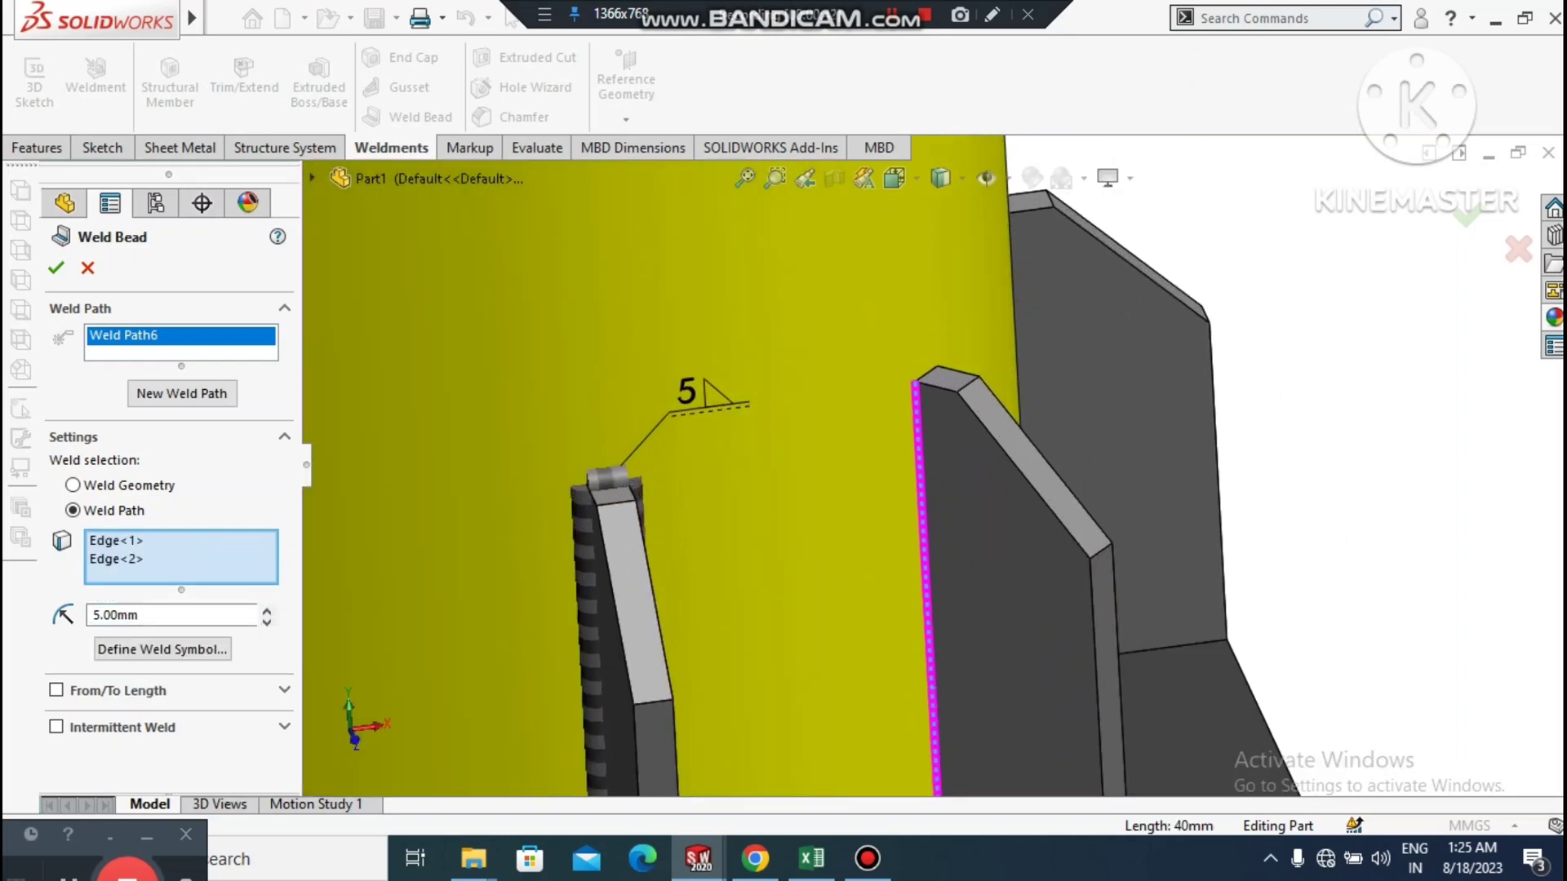
scroll(930, 383, "down", 2)
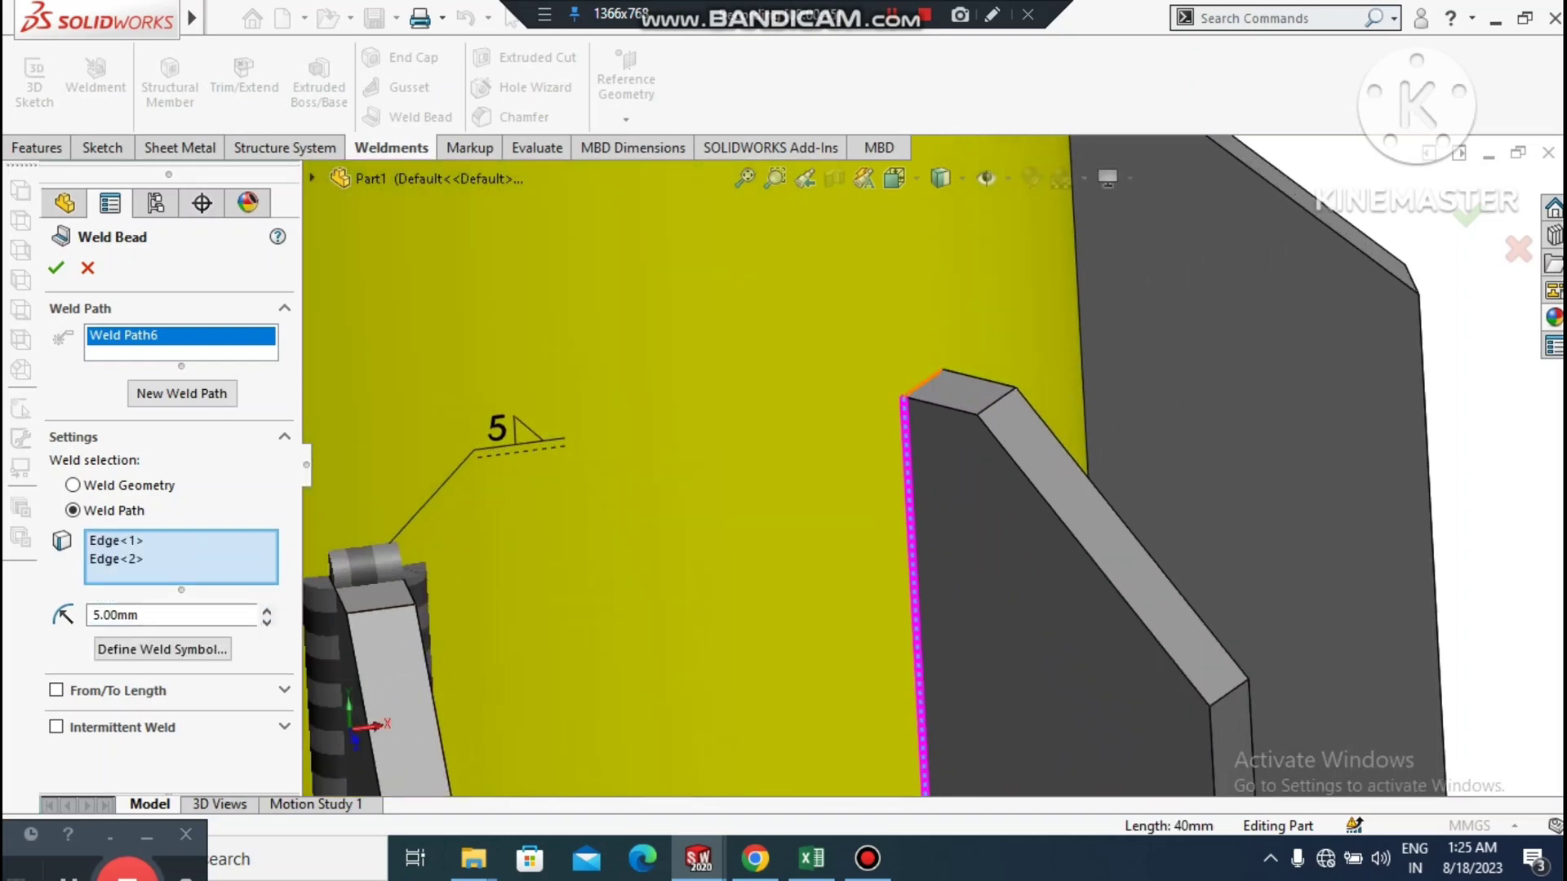
left_click(922, 382)
- Add that gusset's opposite column edge, opposite base edge and short outer base edge to the weld path, and create the bead
middle_click_drag(922, 382, 763, 441)
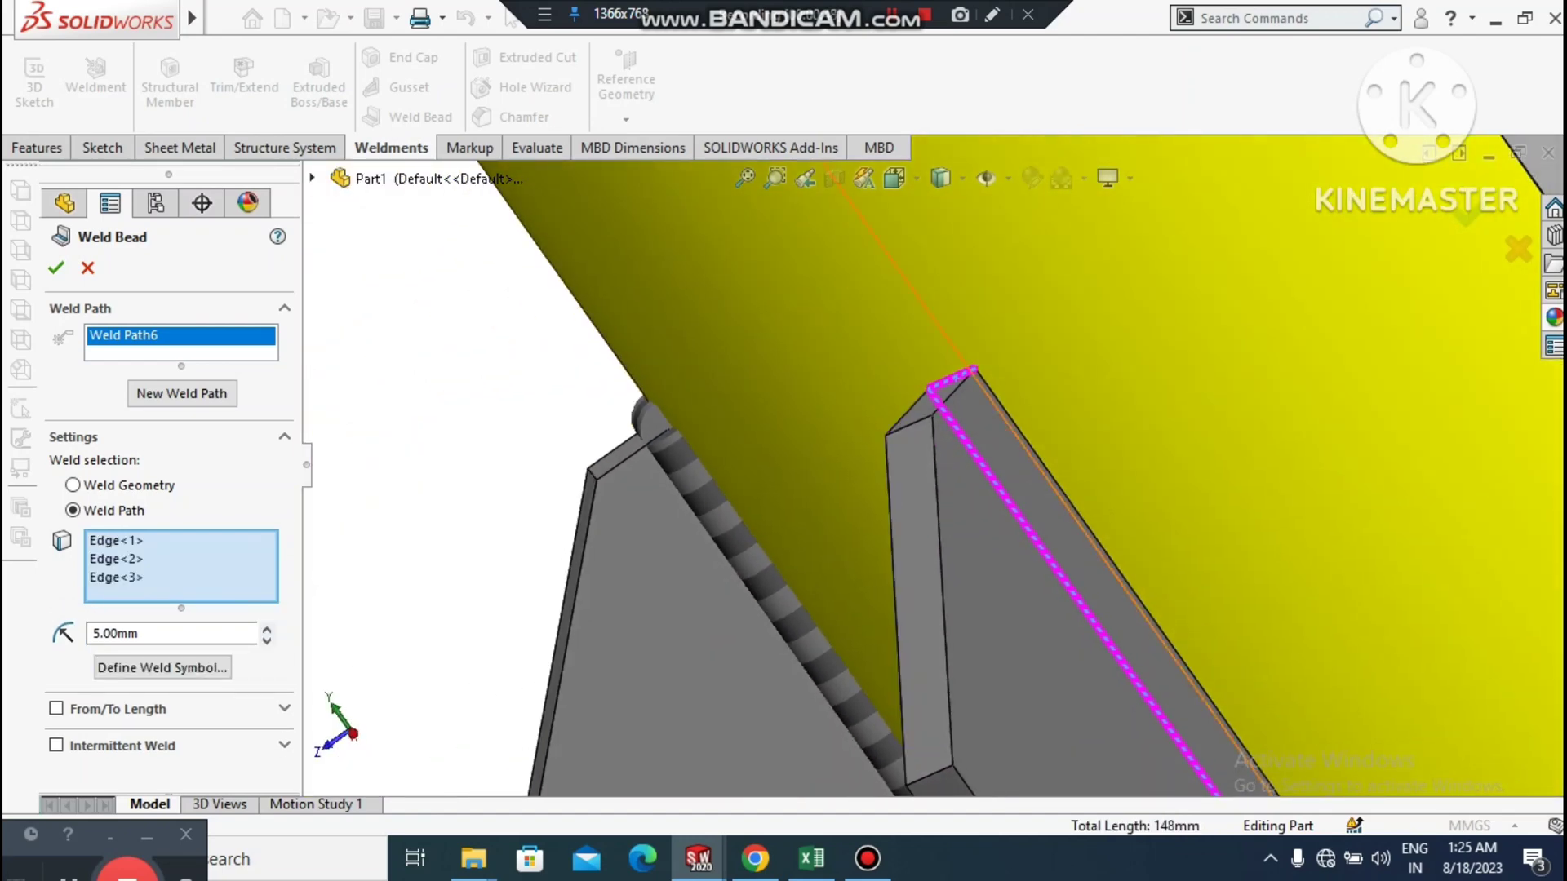
scroll(1025, 442, "up", 1)
middle_click_drag(1026, 441, 1074, 644)
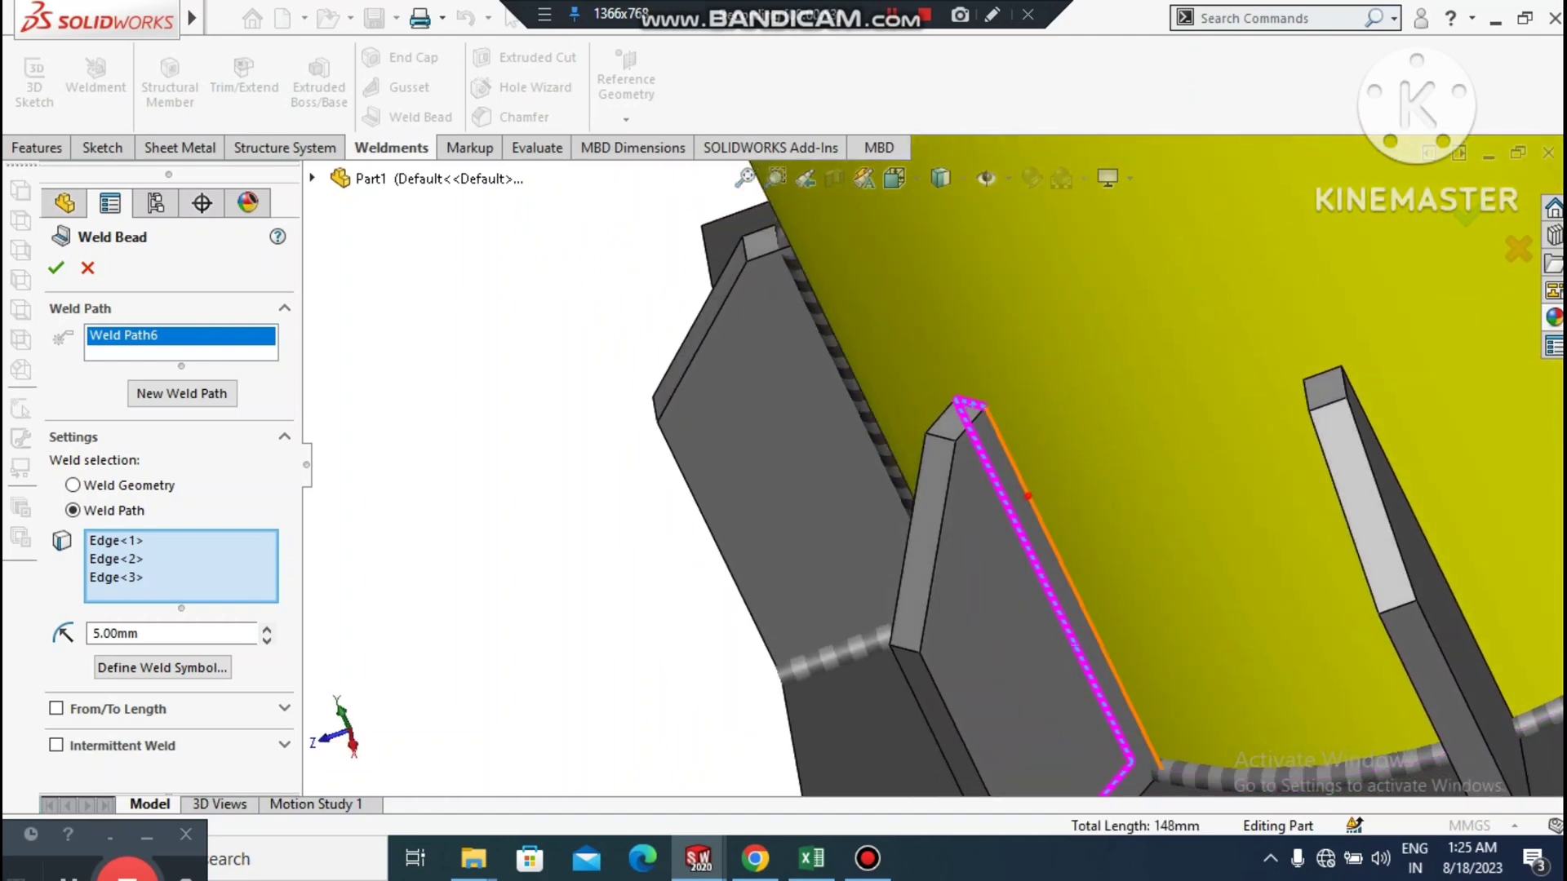
left_click(1028, 497)
scroll(1004, 494, "up", 3)
scroll(1118, 743, "down", 5)
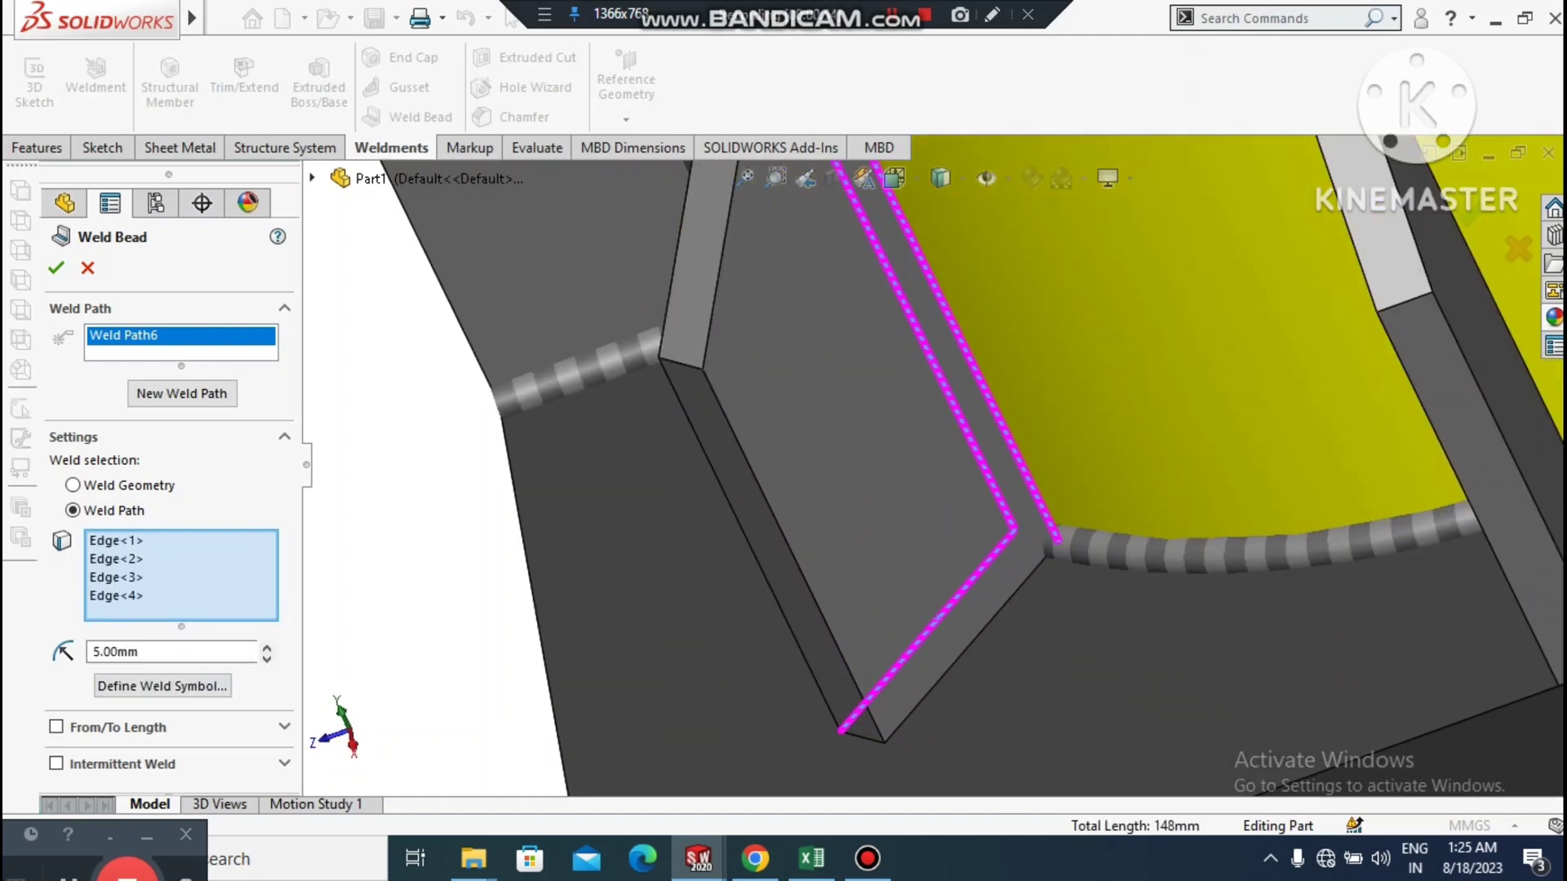
left_click(1024, 579)
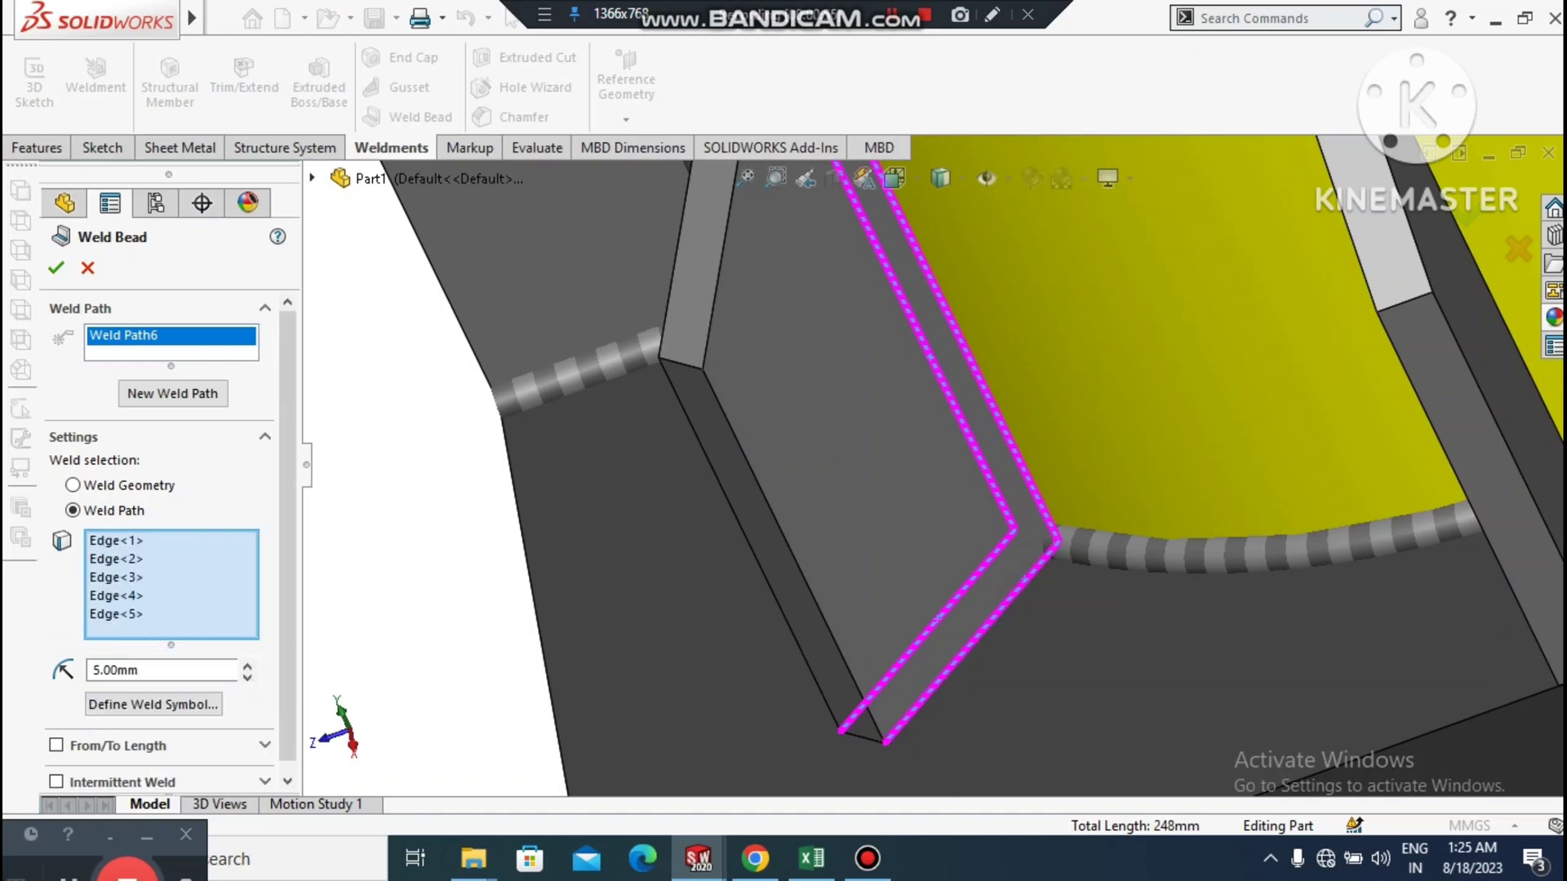
left_click(862, 737)
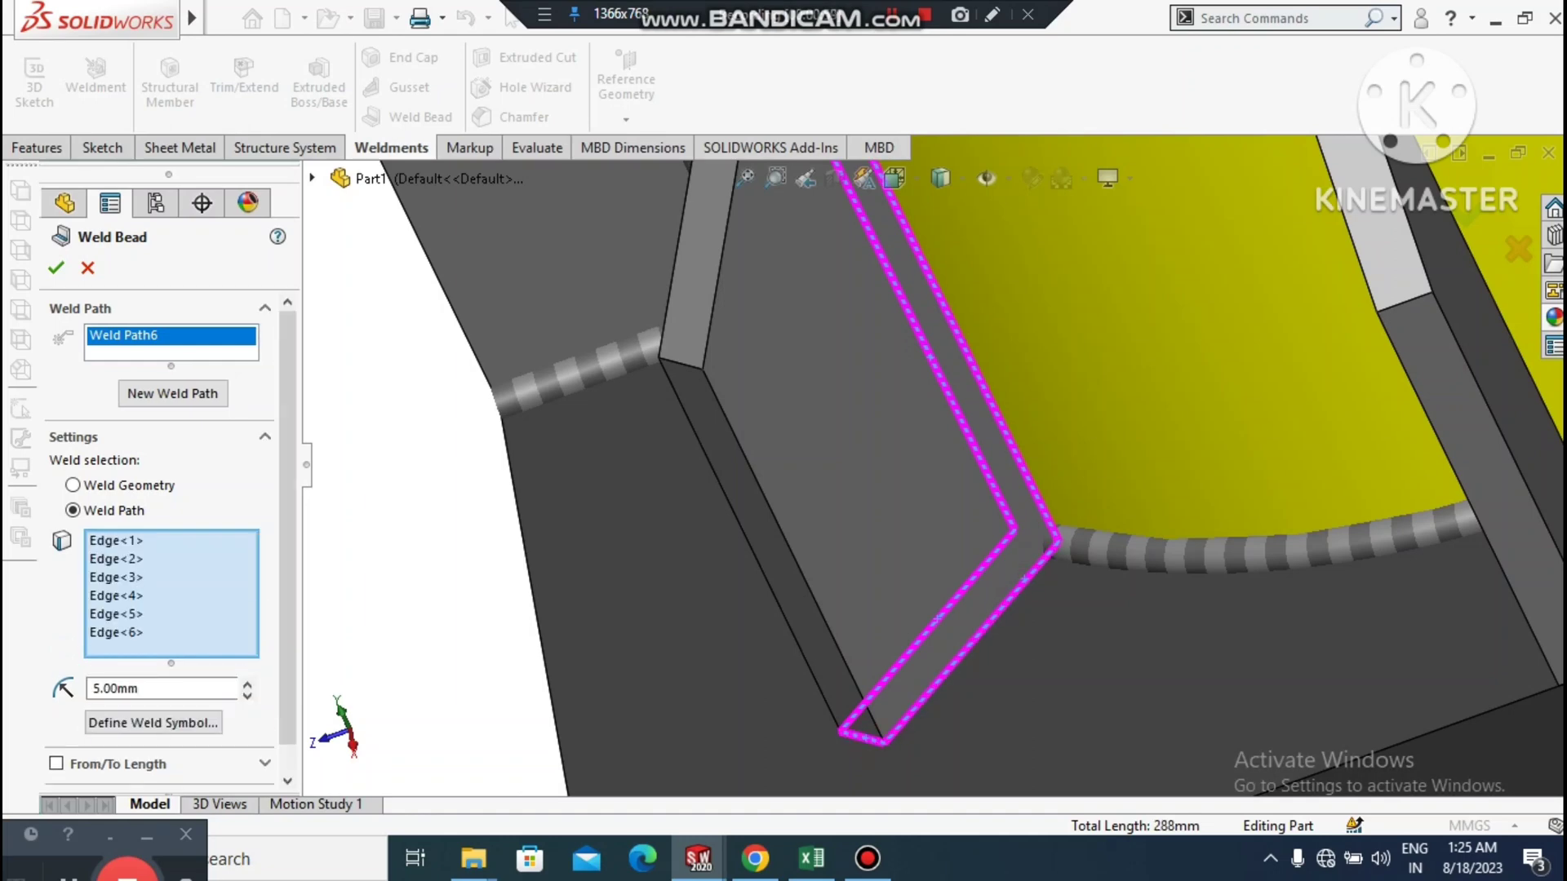
left_click(57, 268)
key("z")
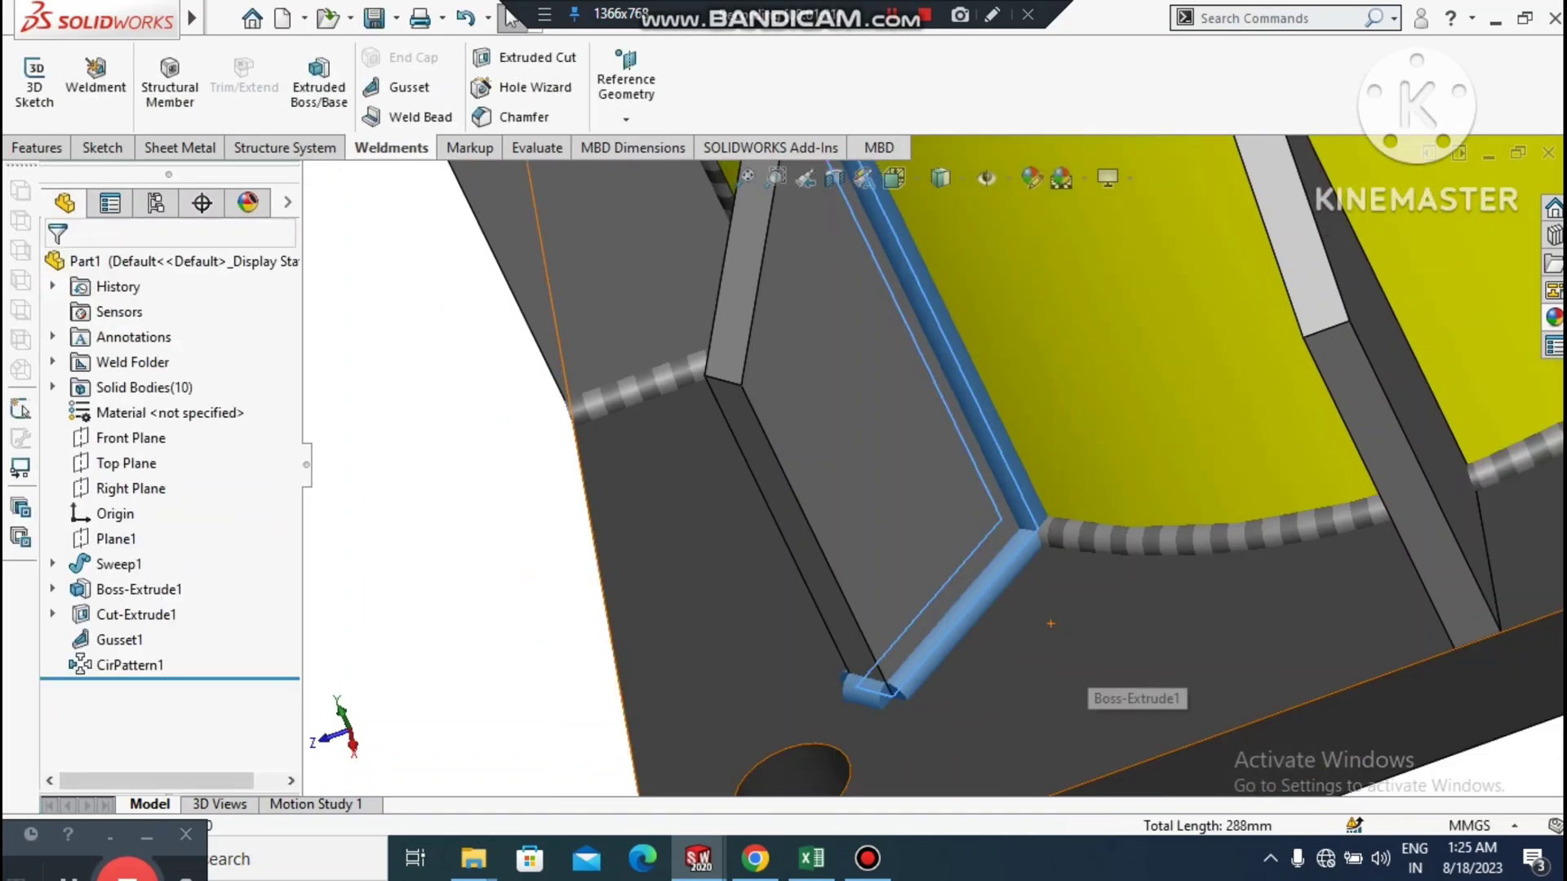
left_click(427, 550)
- Start a 5 mm weld path on the next unwelded mid-side gusset, selecting one base-plate edge, its vertical column edge and the short top edge
key("z")
key("z")
key("z")
middle_click_drag(759, 632, 923, 621)
key("z")
key("z")
key("z")
scroll(1012, 384, "down", 3)
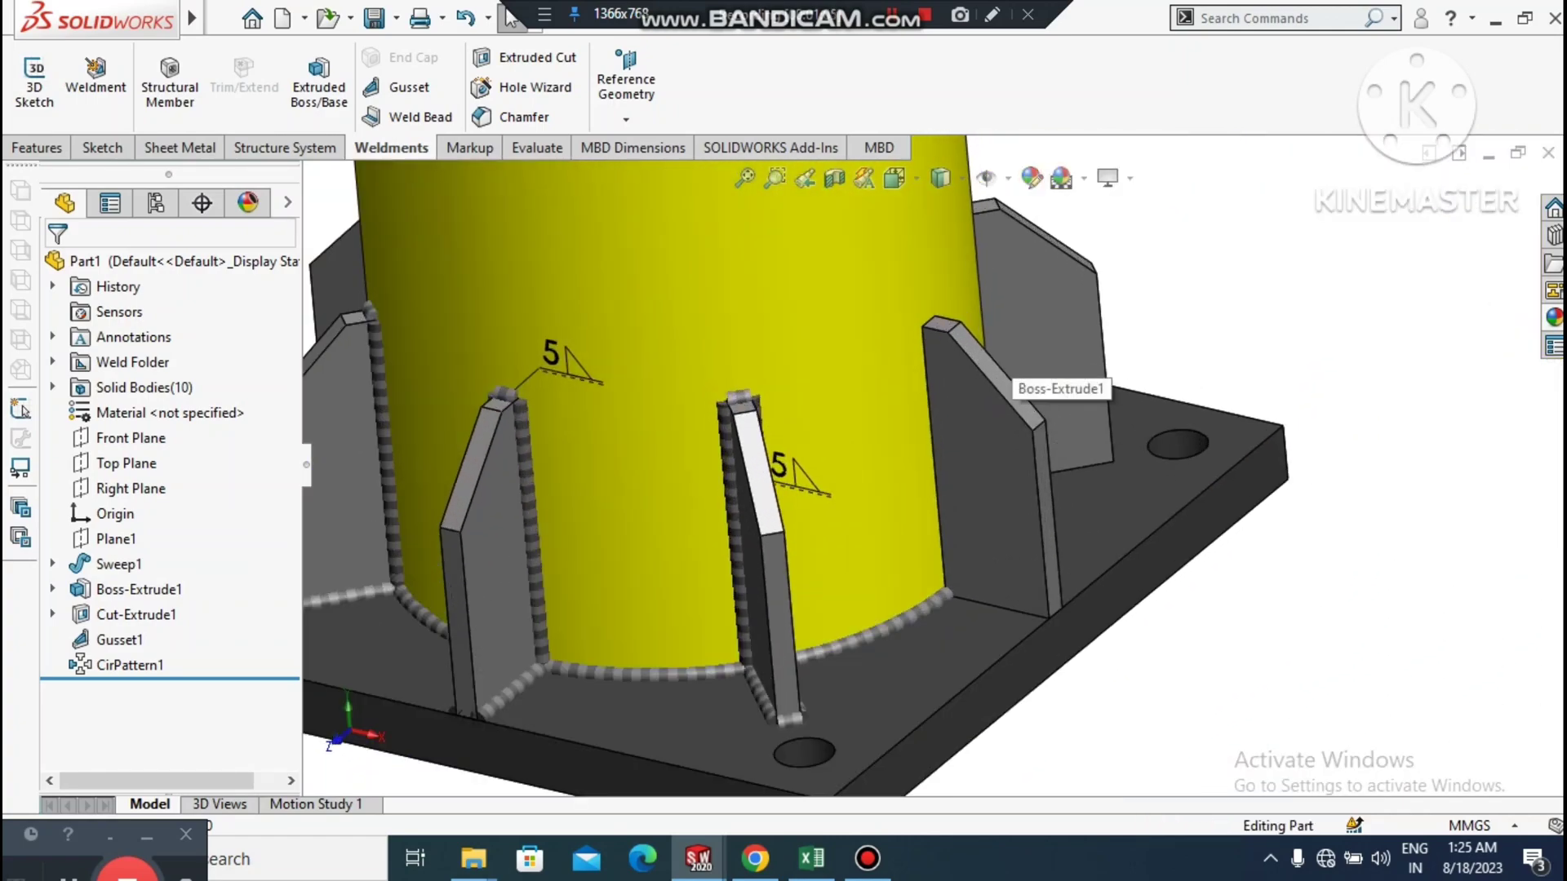
scroll(996, 458, "up", 2)
scroll(990, 462, "down", 4)
scroll(989, 462, "down", 2)
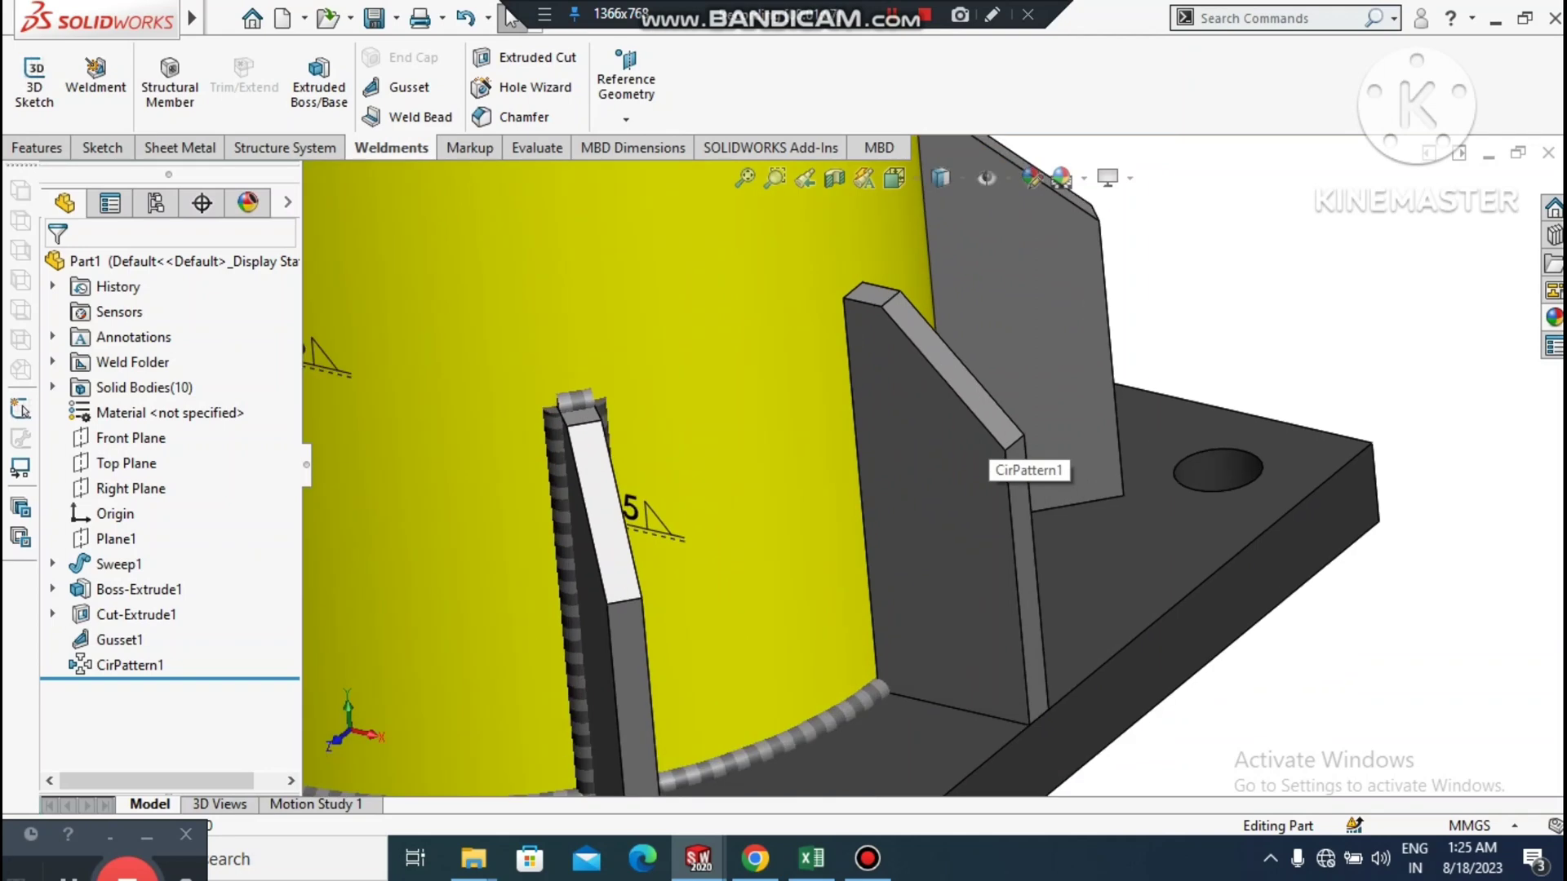
left_click(399, 118)
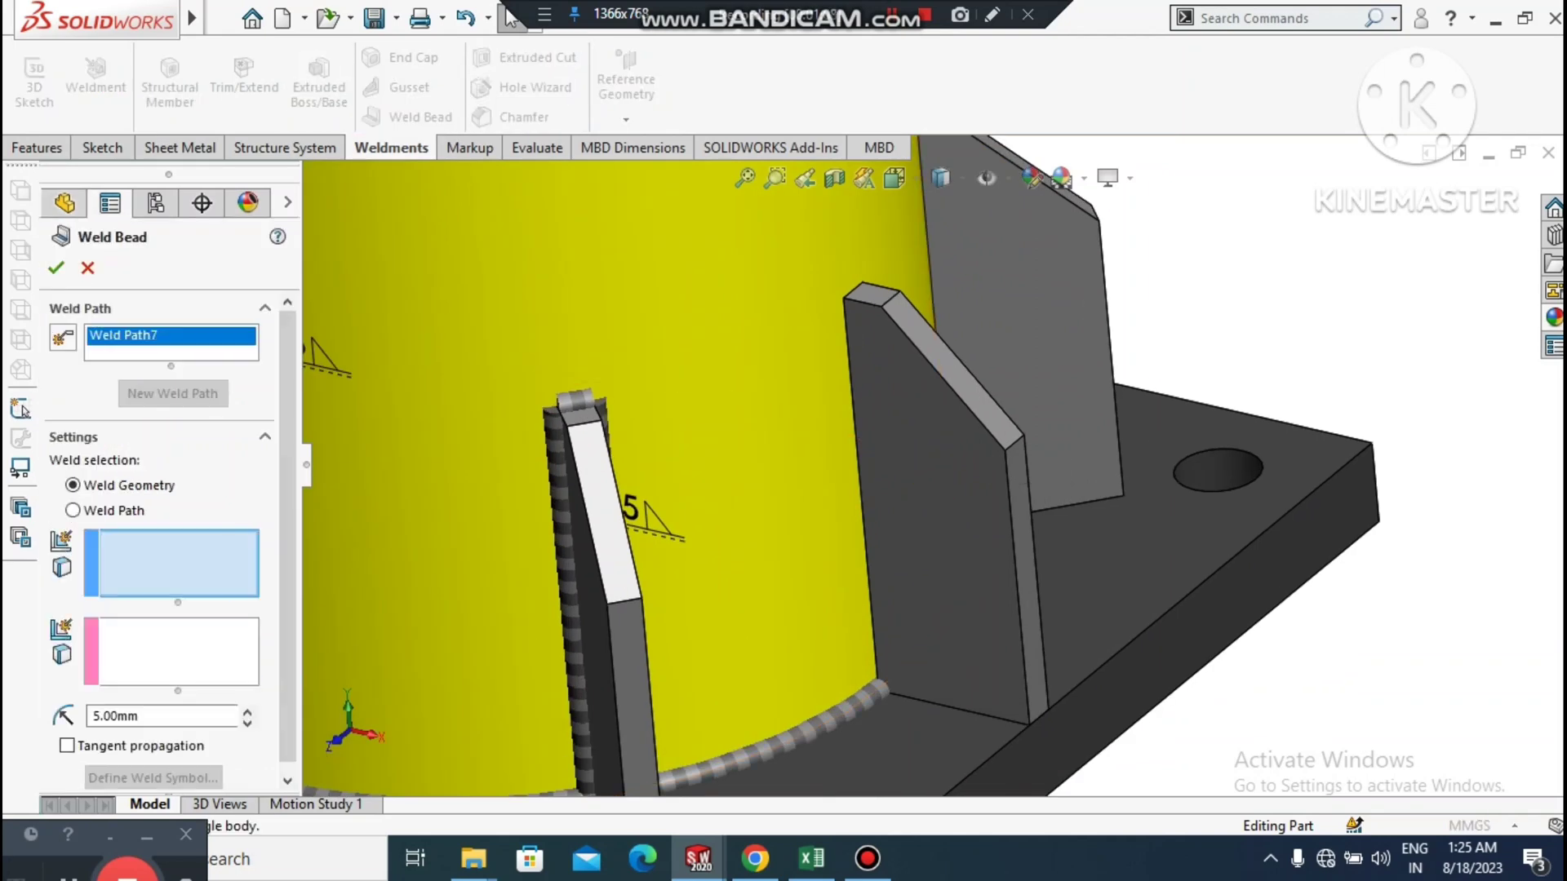
left_click(959, 709)
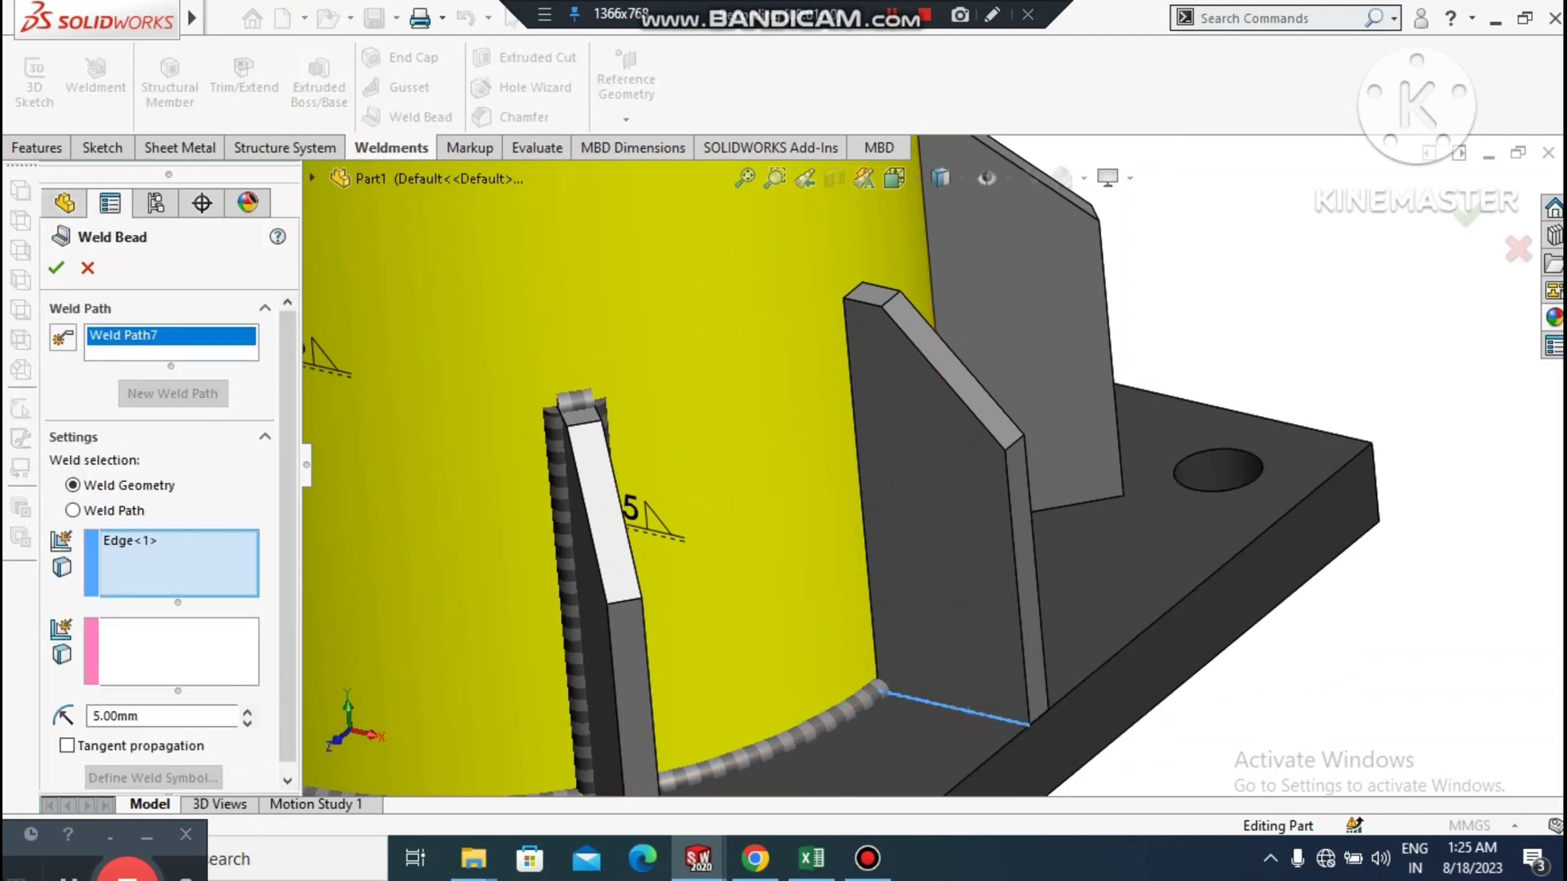
left_click(73, 511)
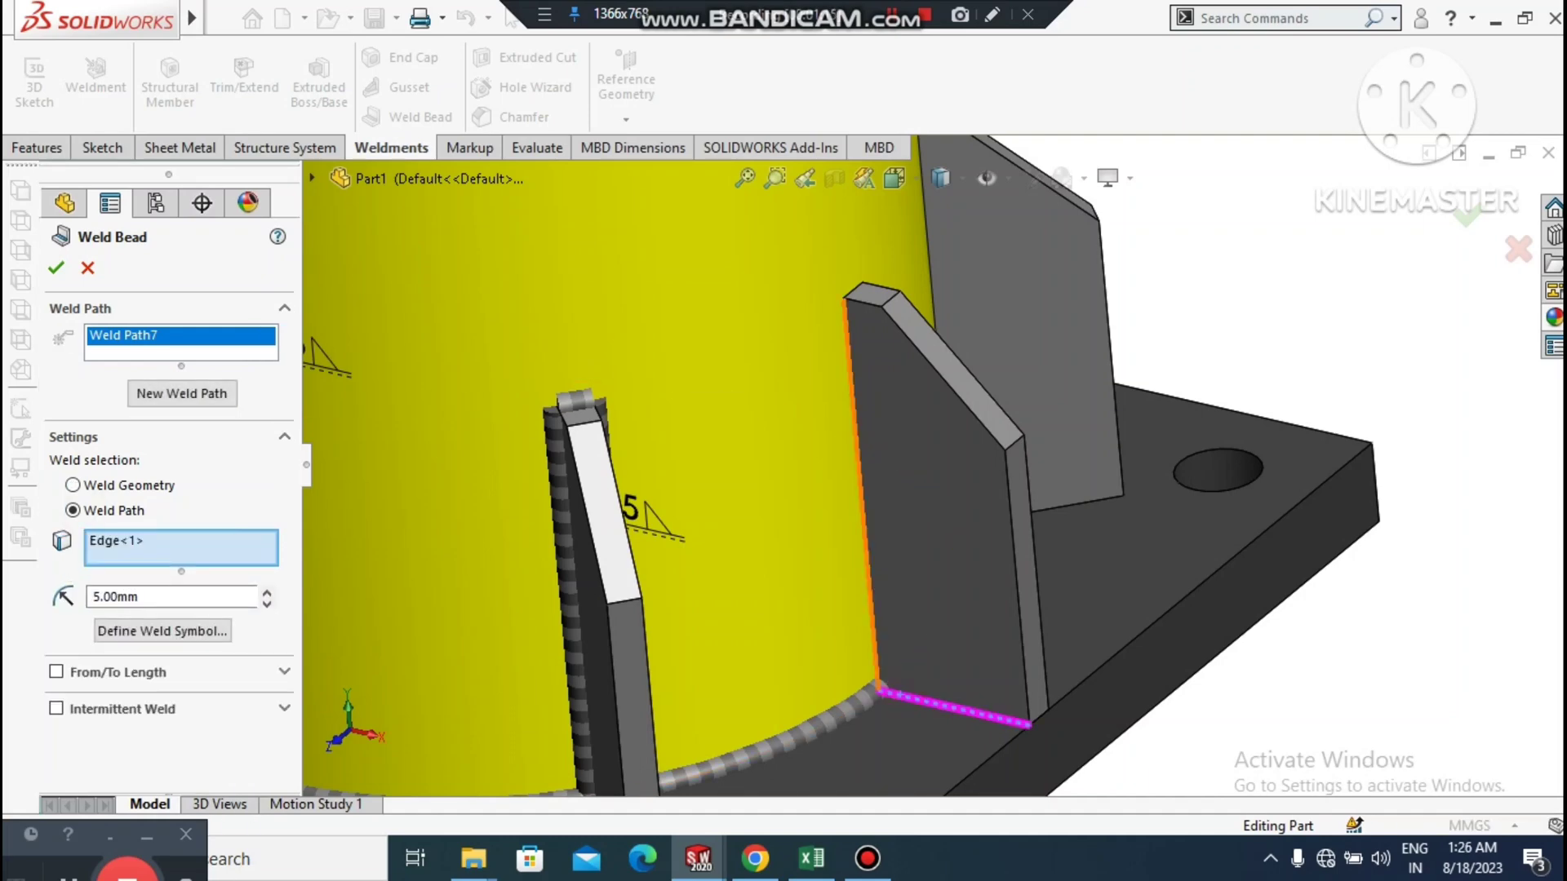
left_click(858, 489)
scroll(849, 293, "down", 3)
left_click(866, 321)
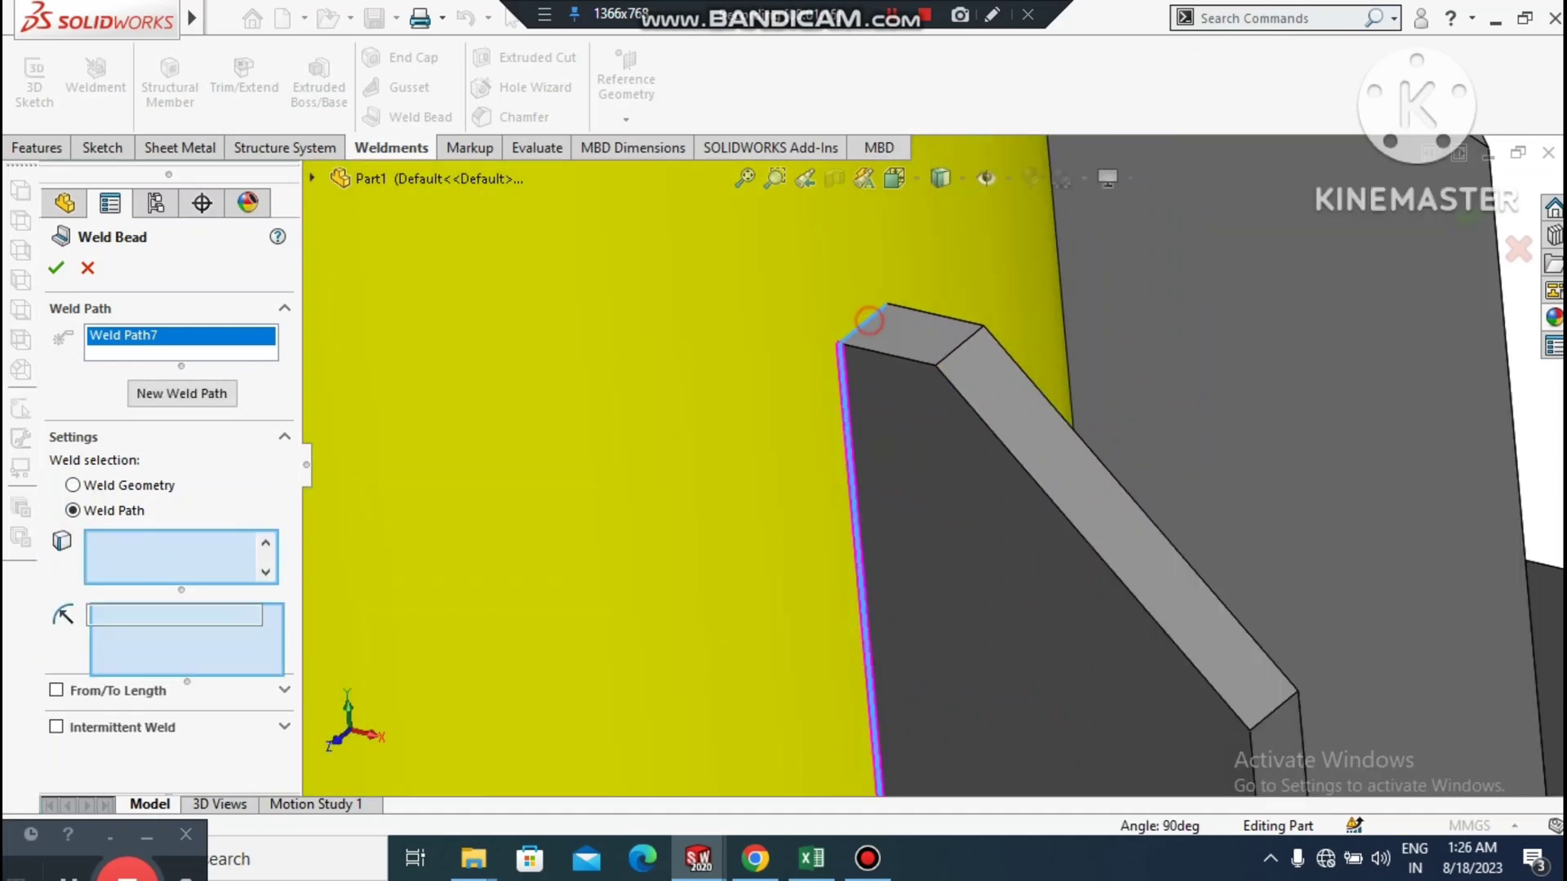
- Add the mid-side gusset's opposite column edge and opposite base-plate edge to the weld path, and create the bead
scroll(868, 322, "up", 2)
middle_click_drag(979, 457, 903, 469)
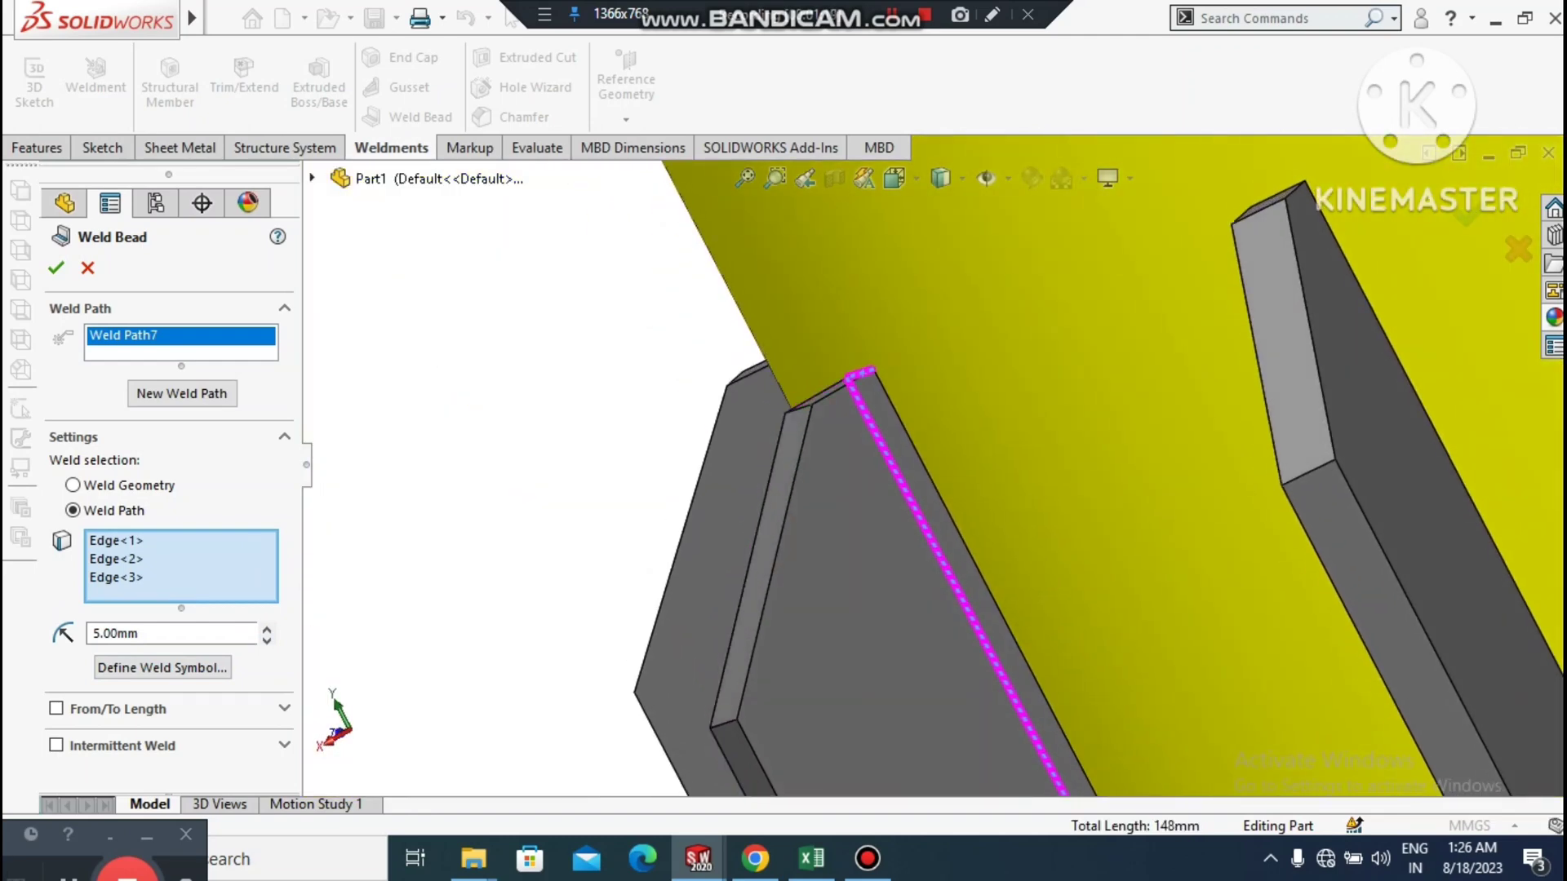
left_click(903, 427)
scroll(923, 457, "up", 4)
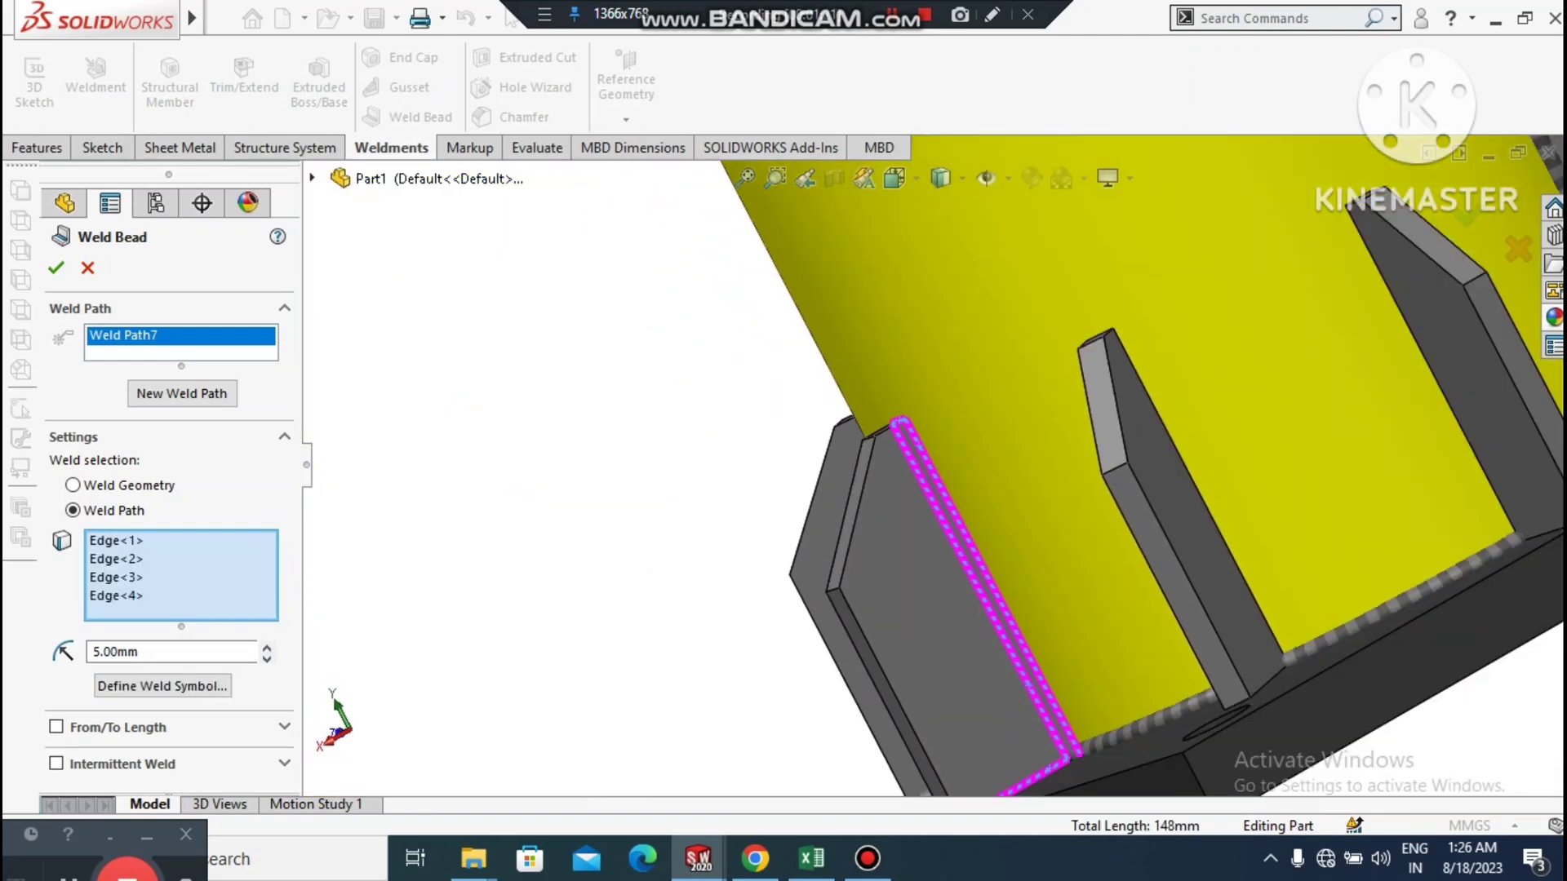
scroll(1013, 709, "down", 3)
scroll(1065, 753, "down", 1)
middle_click_drag(1065, 754, 958, 595)
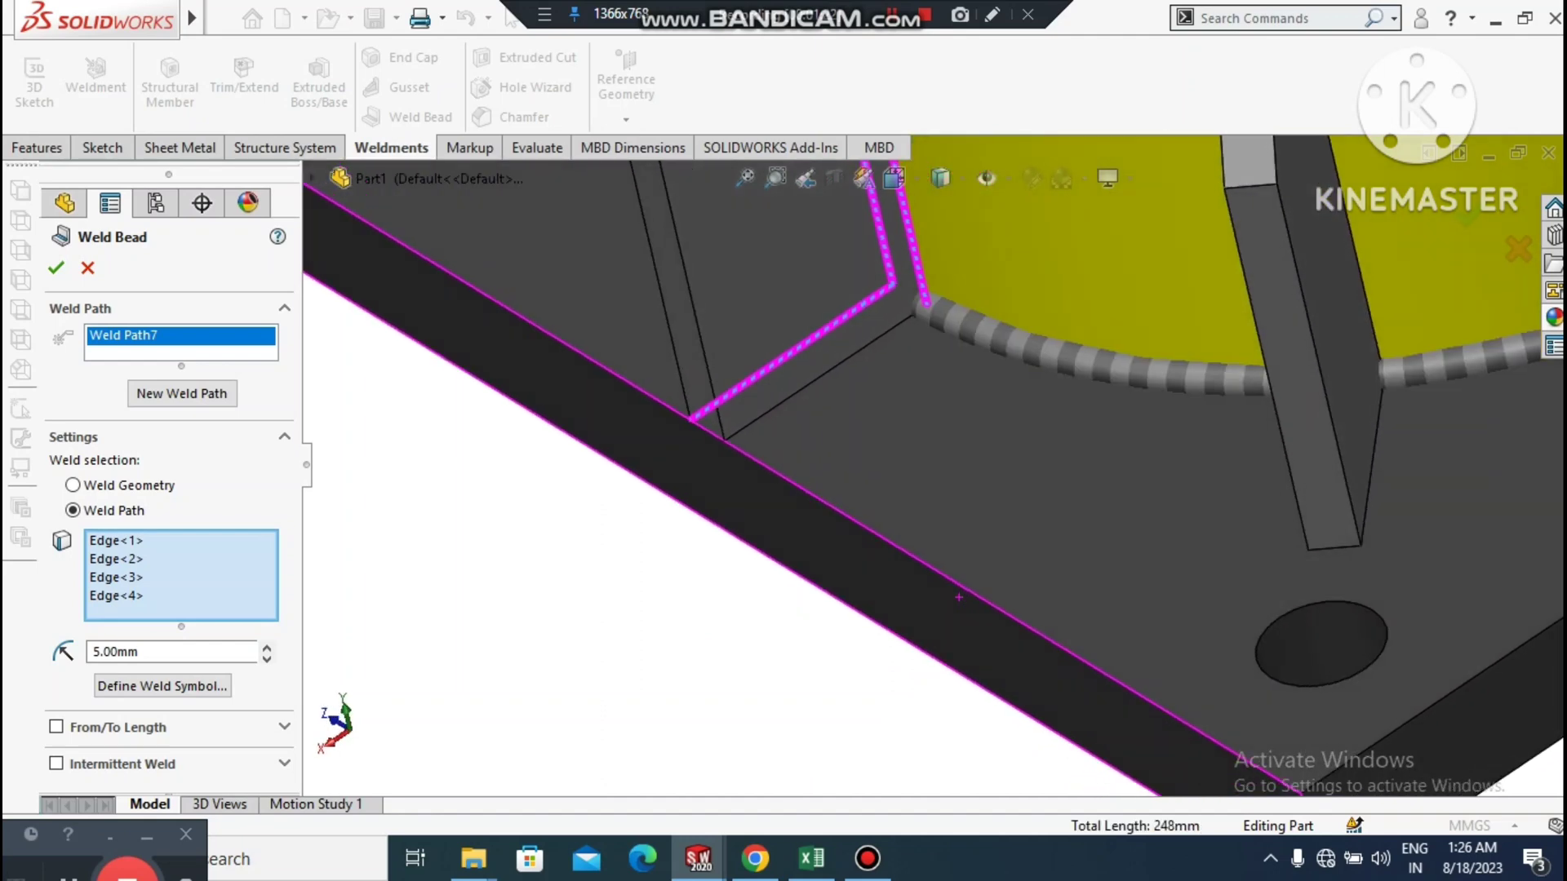
scroll(939, 480, "up", 2)
scroll(779, 374, "down", 2)
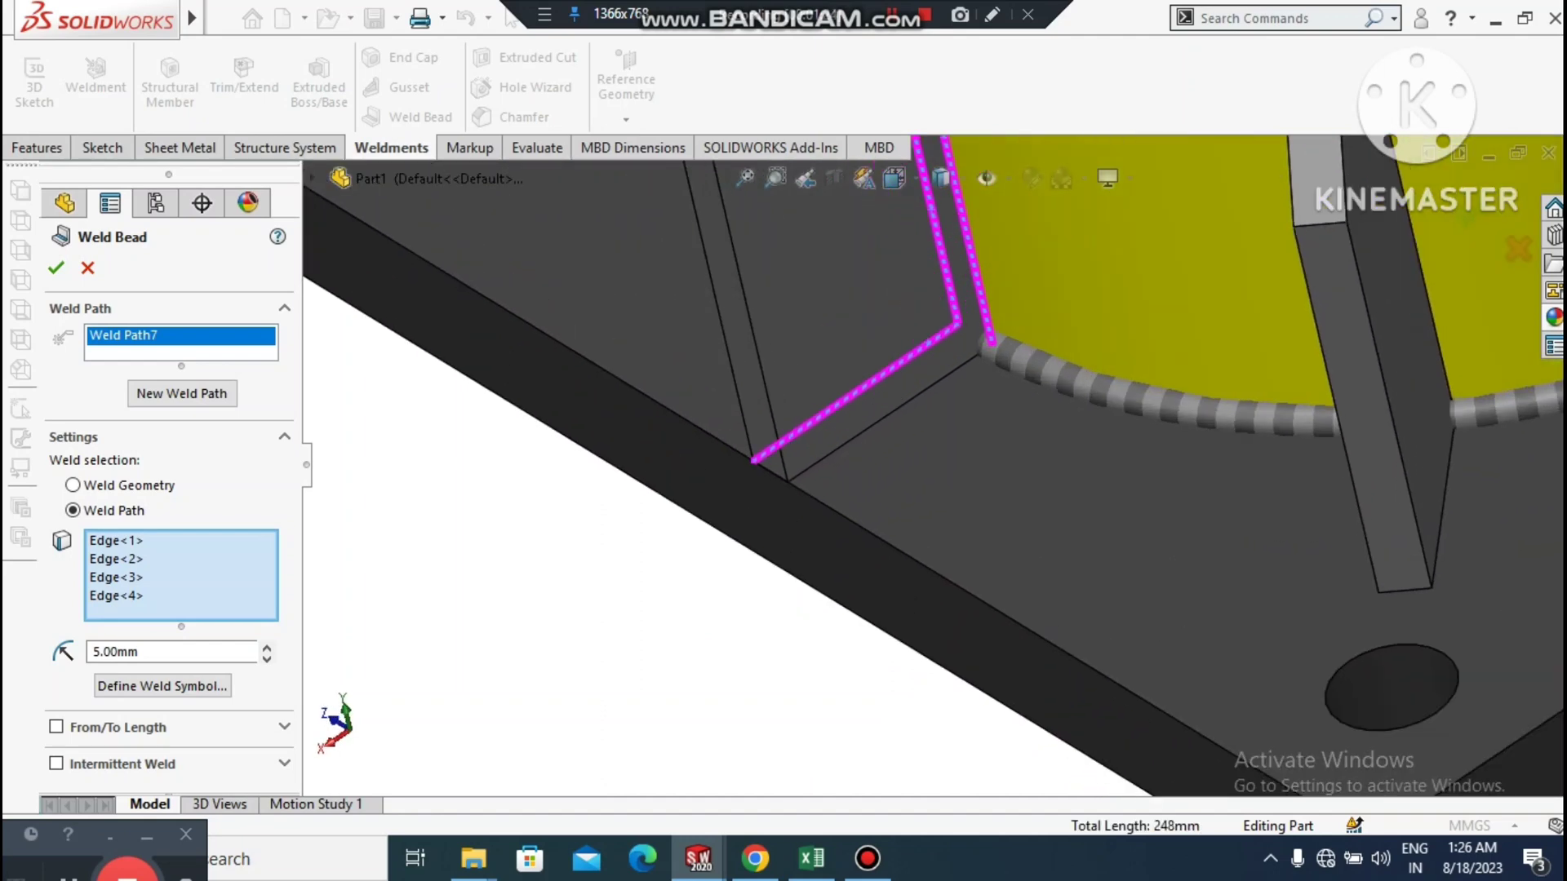
left_click(882, 419)
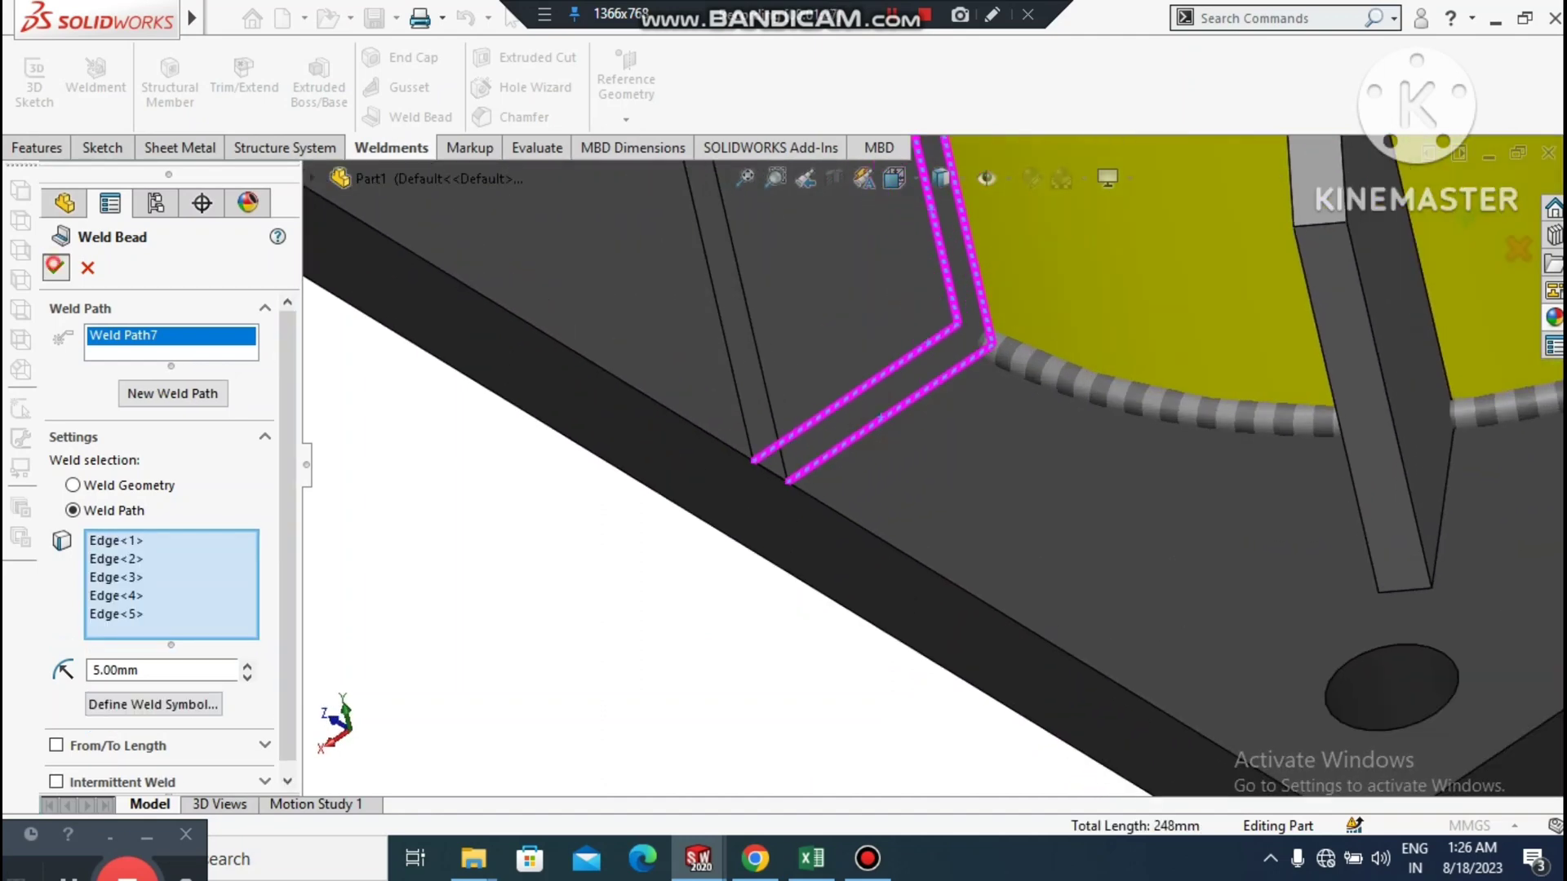
left_click(55, 266)
left_click(570, 532)
- Start a 5 mm weld path on the next unwelded corner gusset, selecting one column edge, its base-plate edge and the short outer base edge
scroll(936, 465, "up", 5)
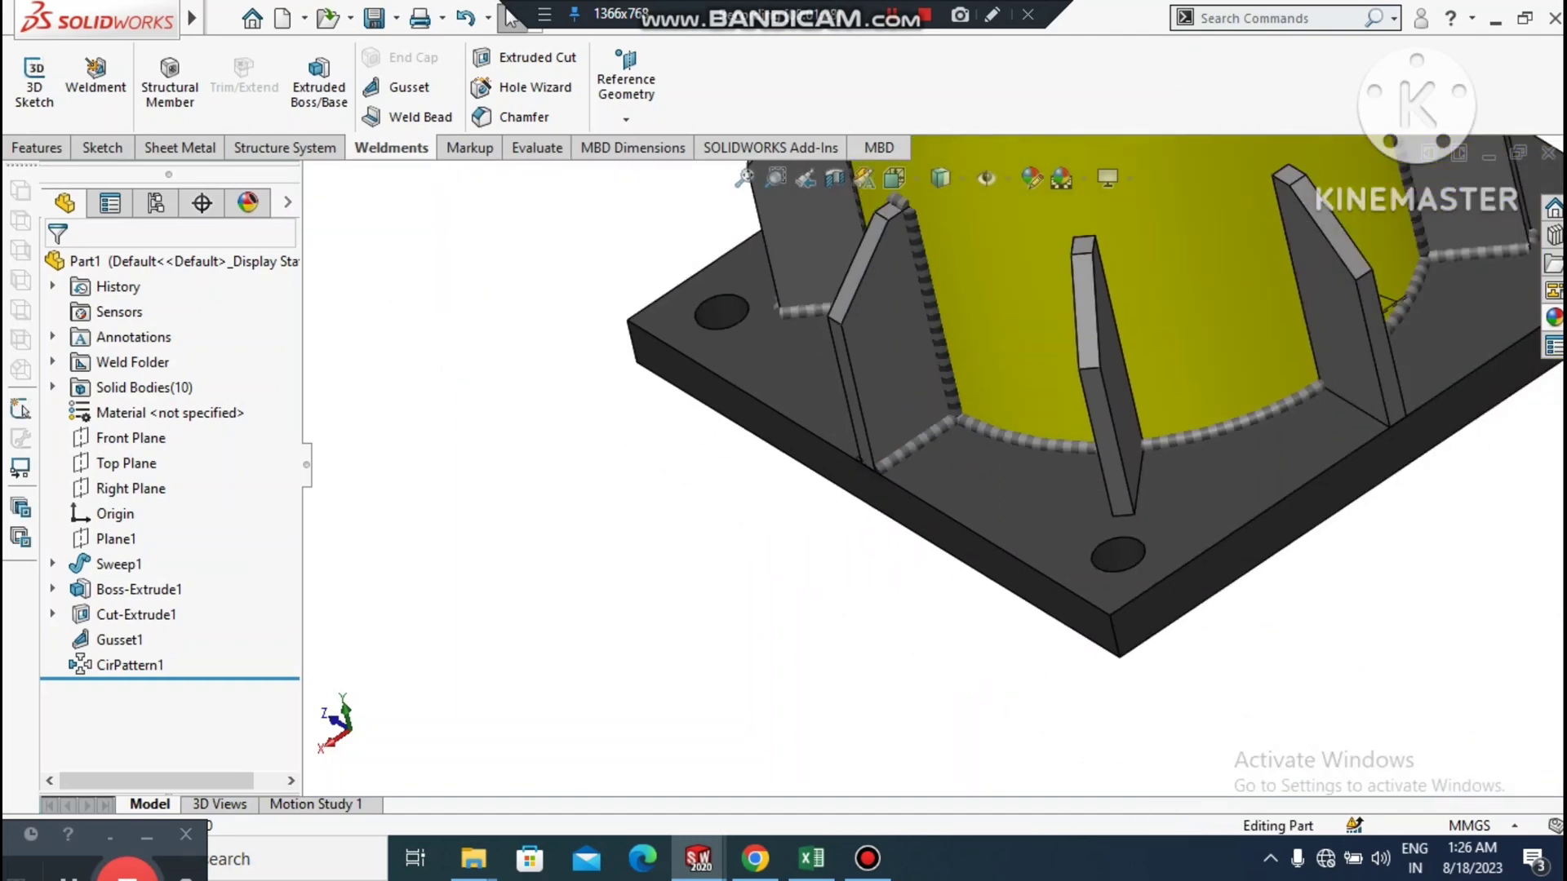
scroll(939, 514, "up", 2)
middle_click_drag(939, 513, 1036, 482)
scroll(1018, 384, "up", 5)
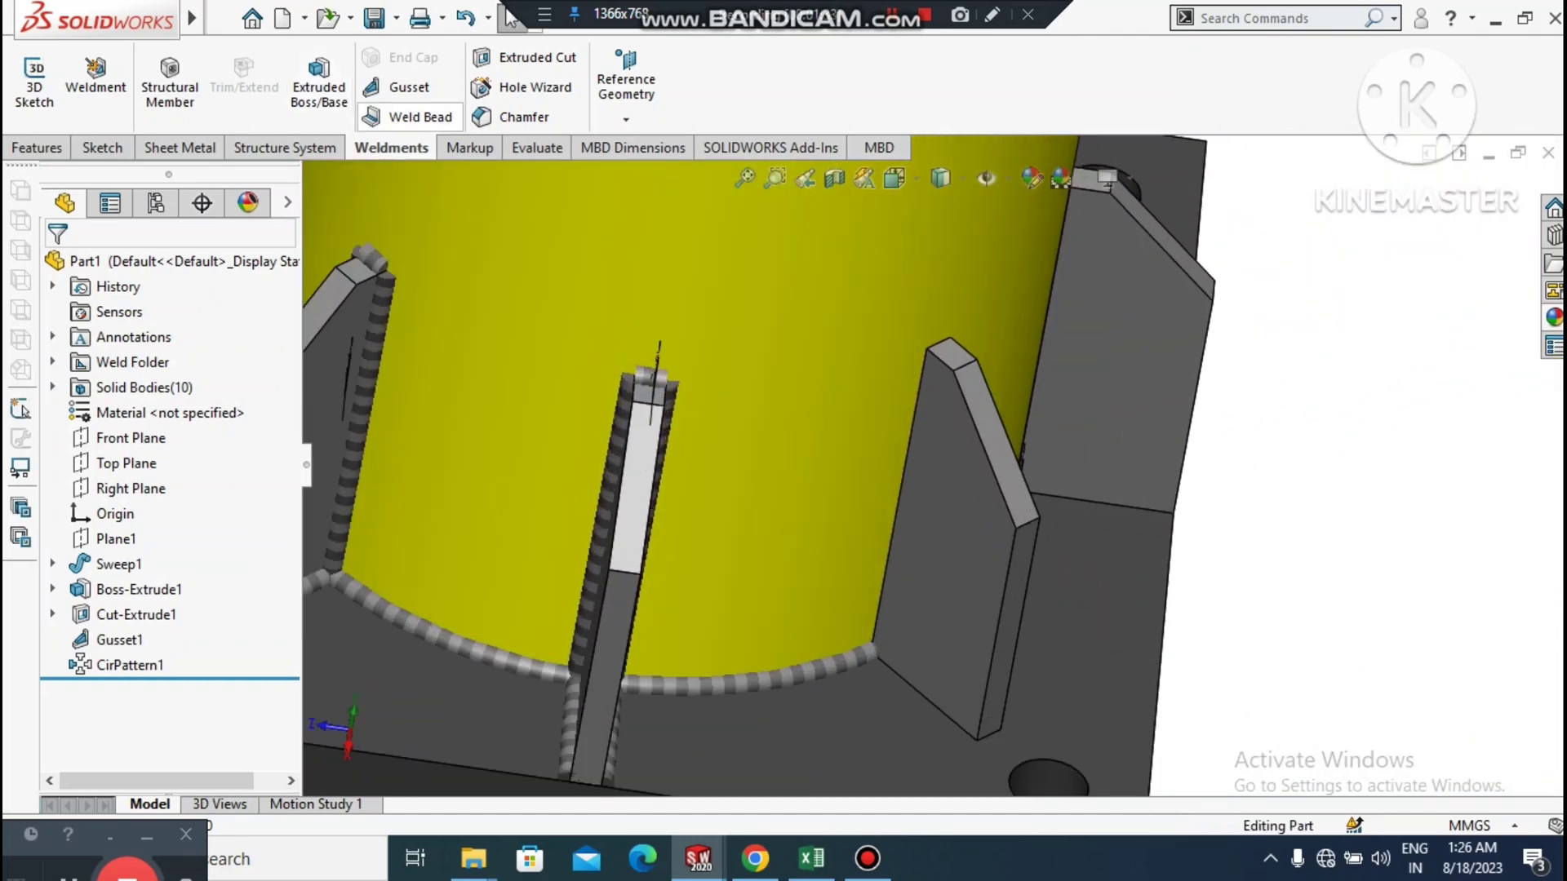
left_click(411, 117)
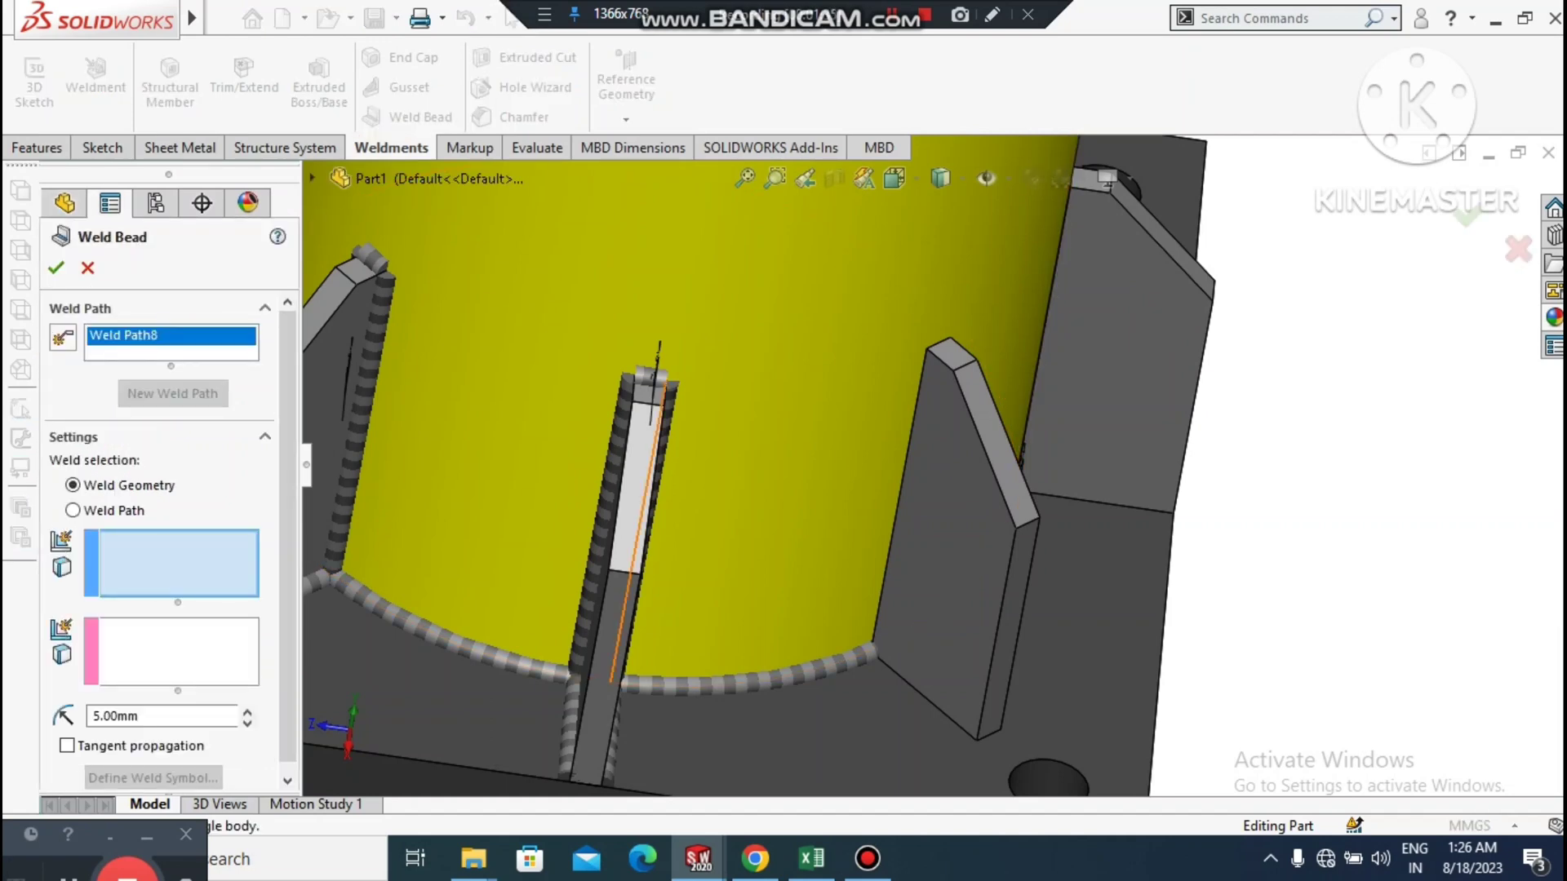
left_click(74, 511)
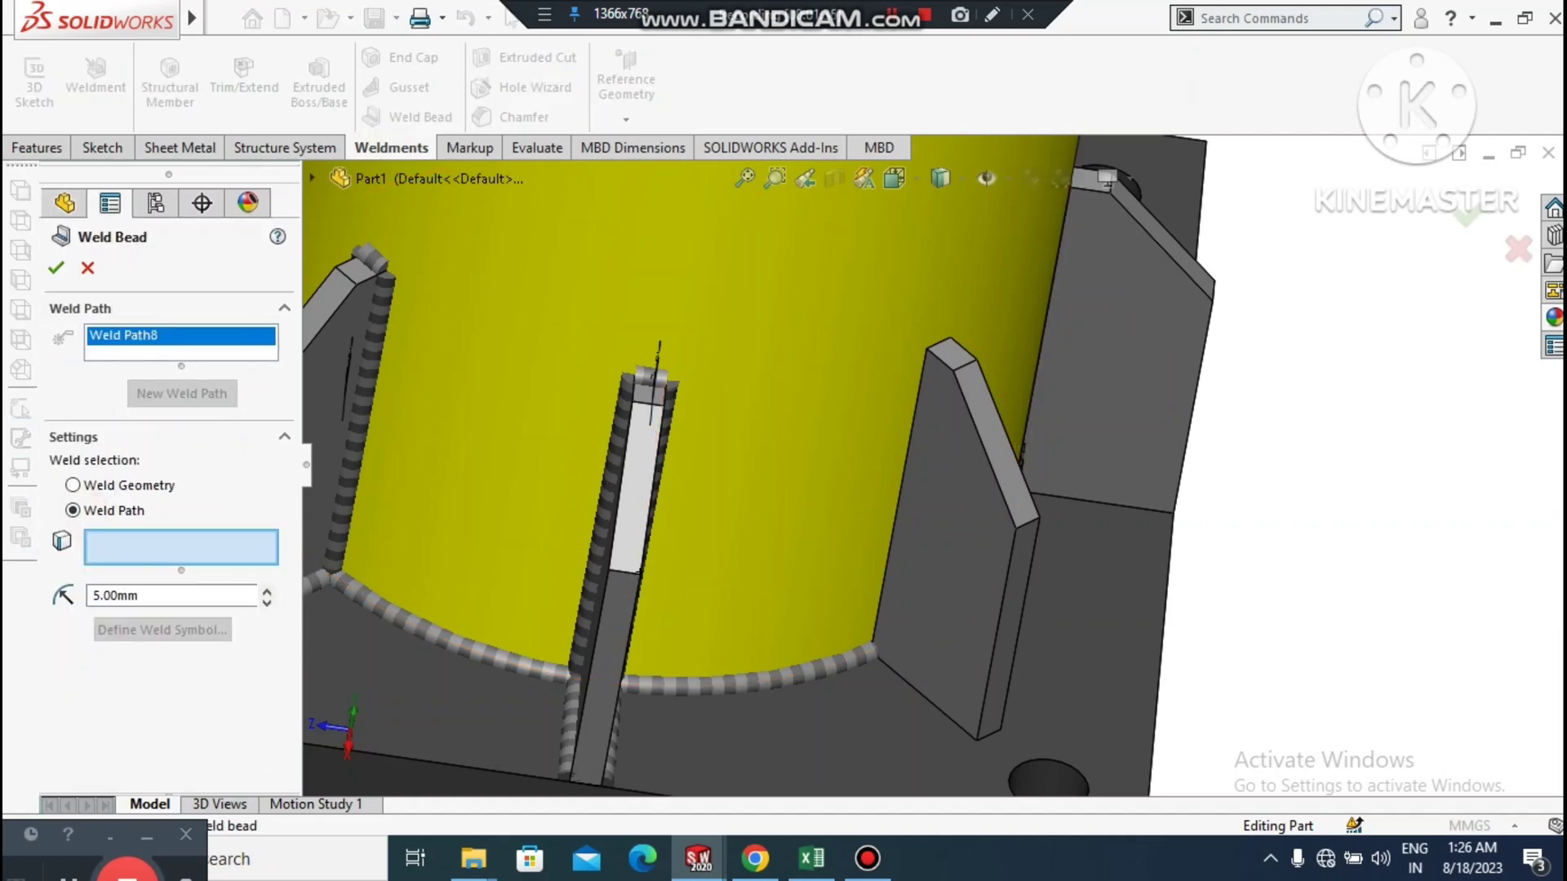
left_click(906, 463)
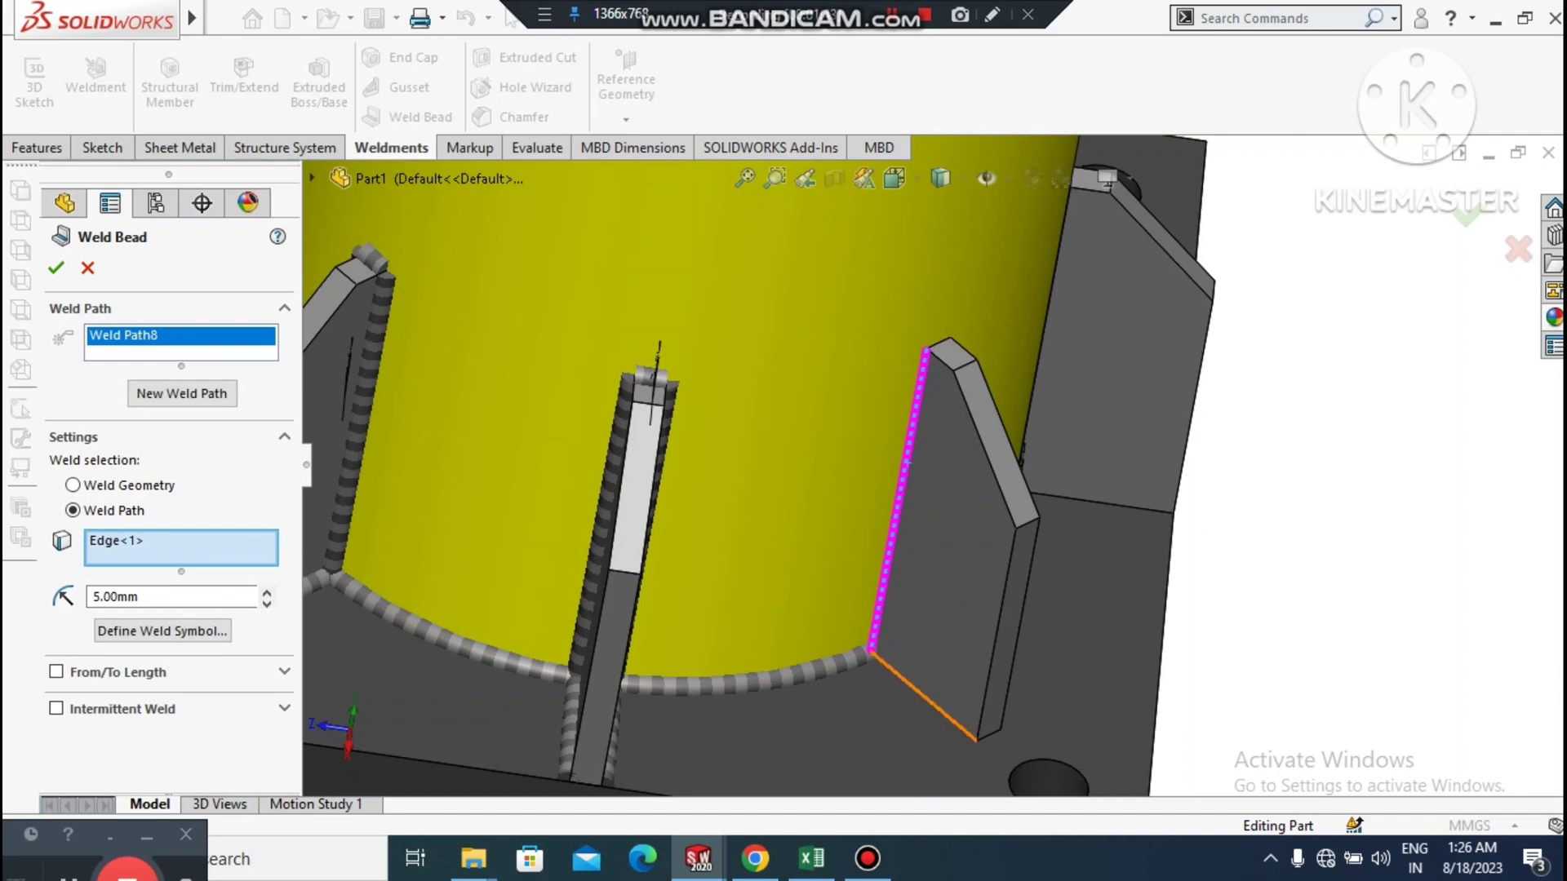
left_click(963, 731)
scroll(983, 738, "down", 3)
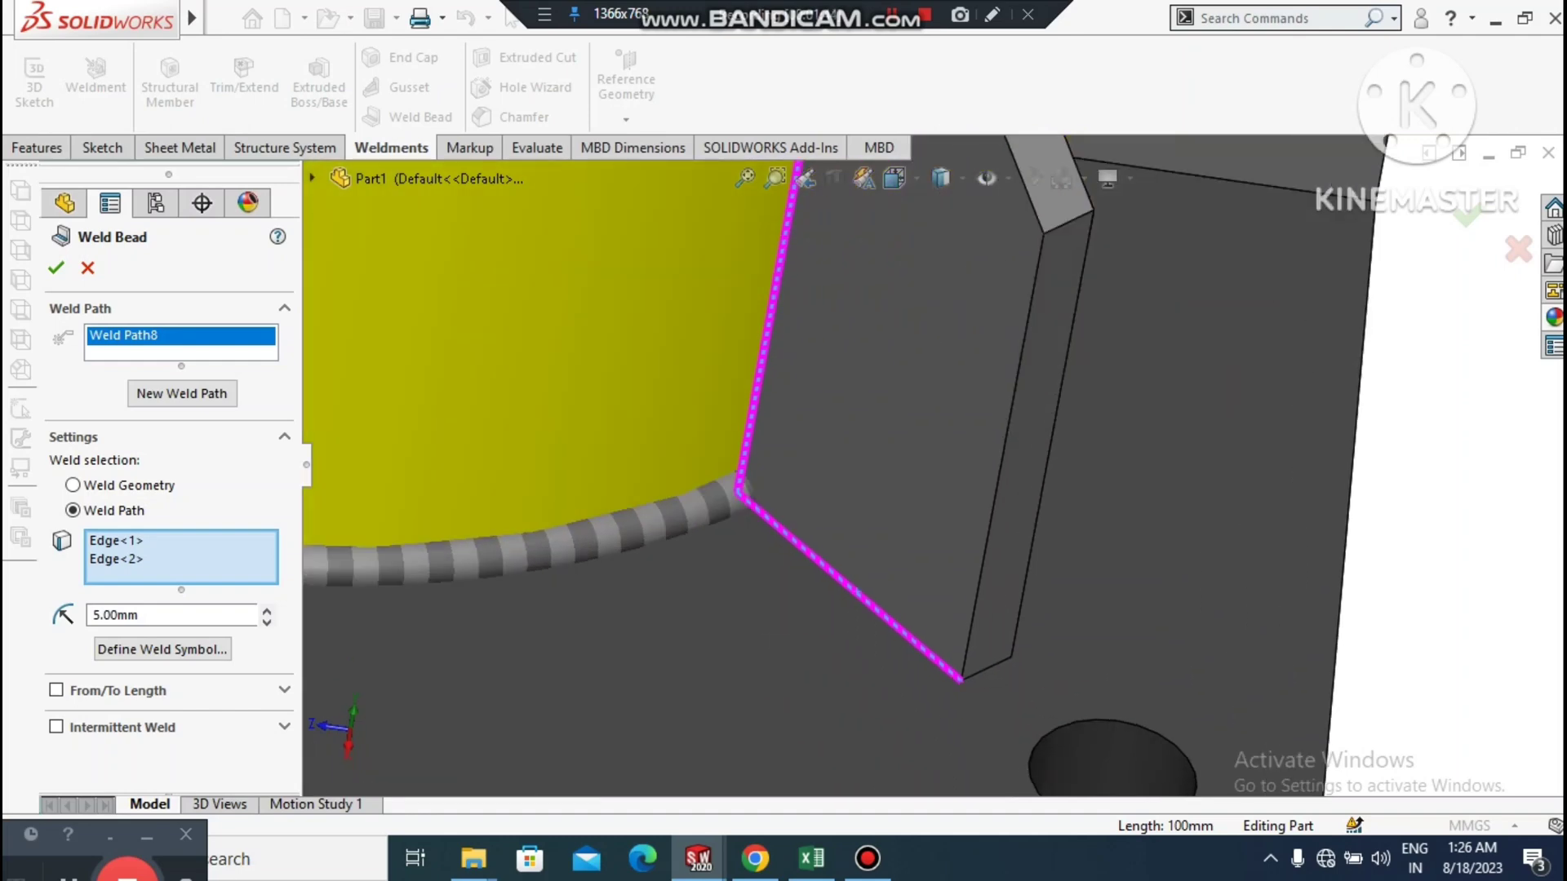
left_click(986, 669)
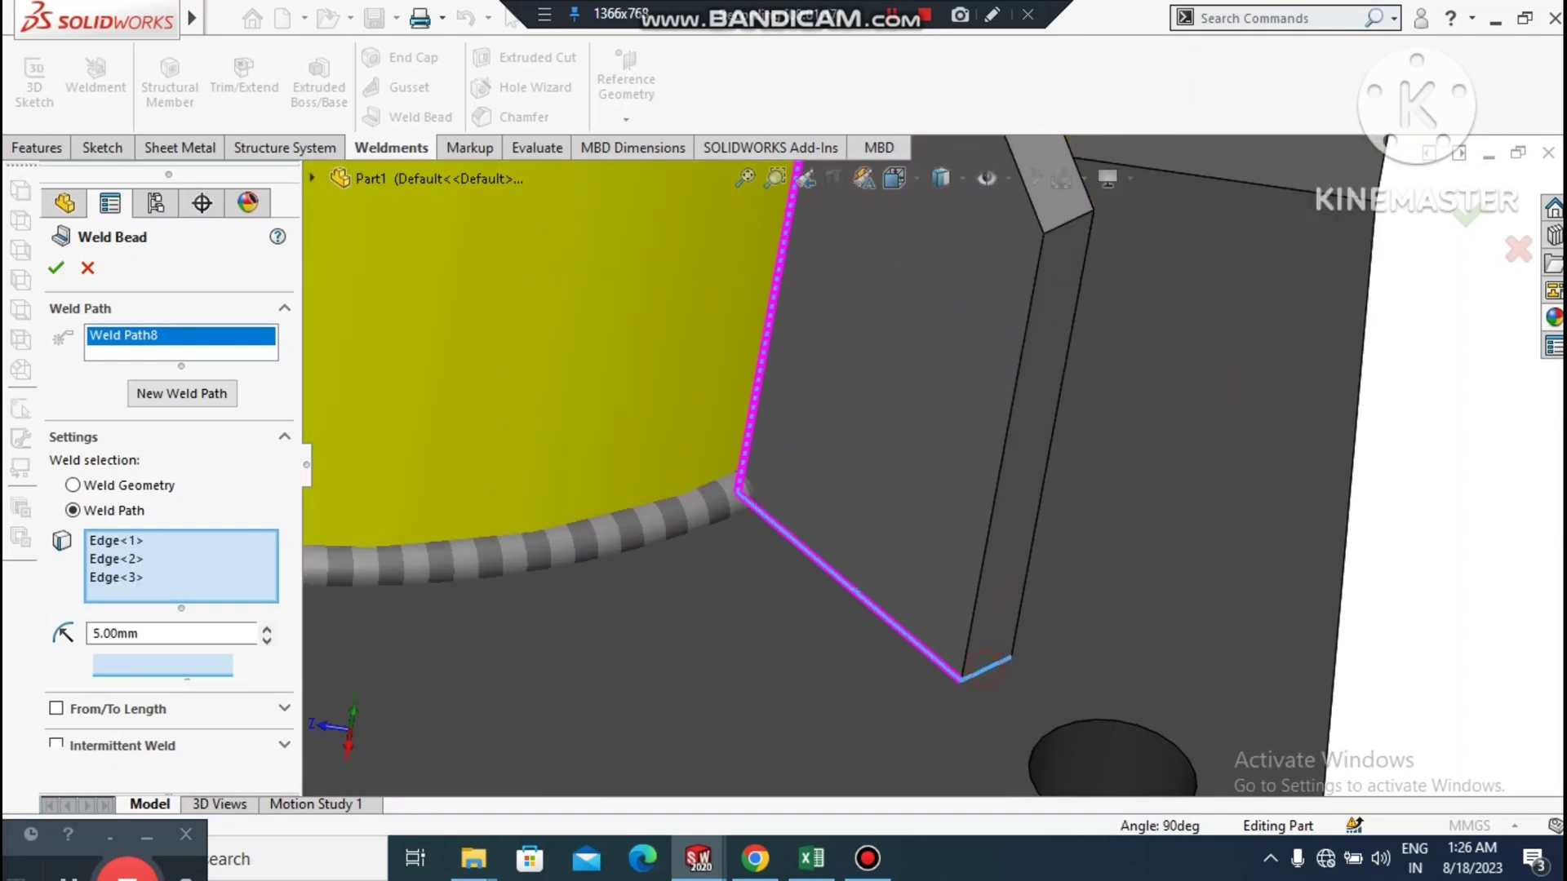
- Add the corner gusset's opposite base edge, opposite column edge and short top edge to the weld path, and create the bead
middle_click_drag(986, 669, 795, 621)
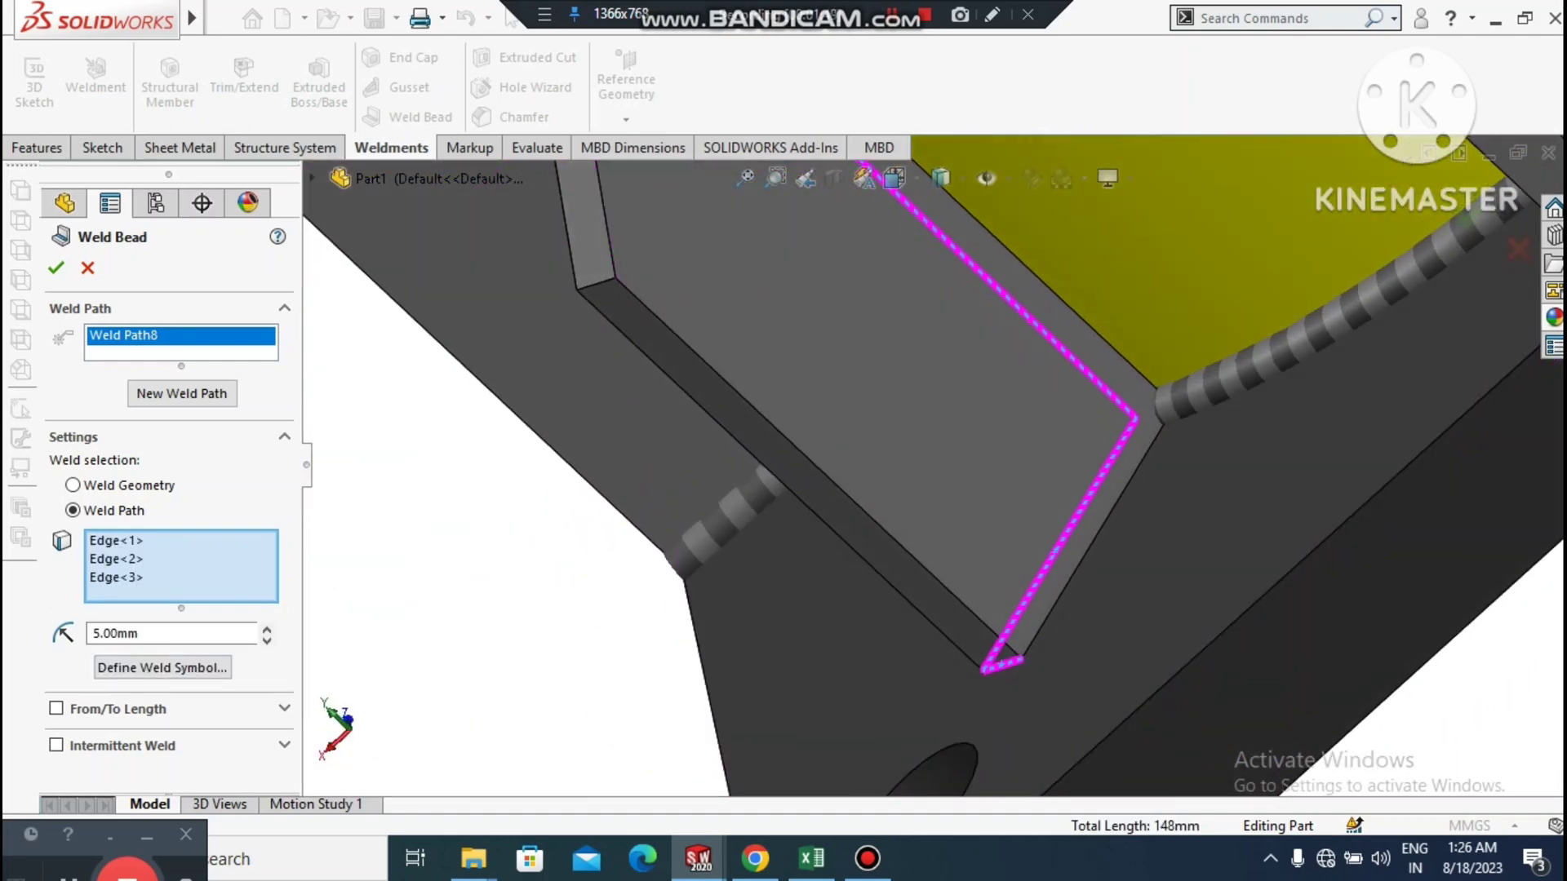
left_click(1059, 596)
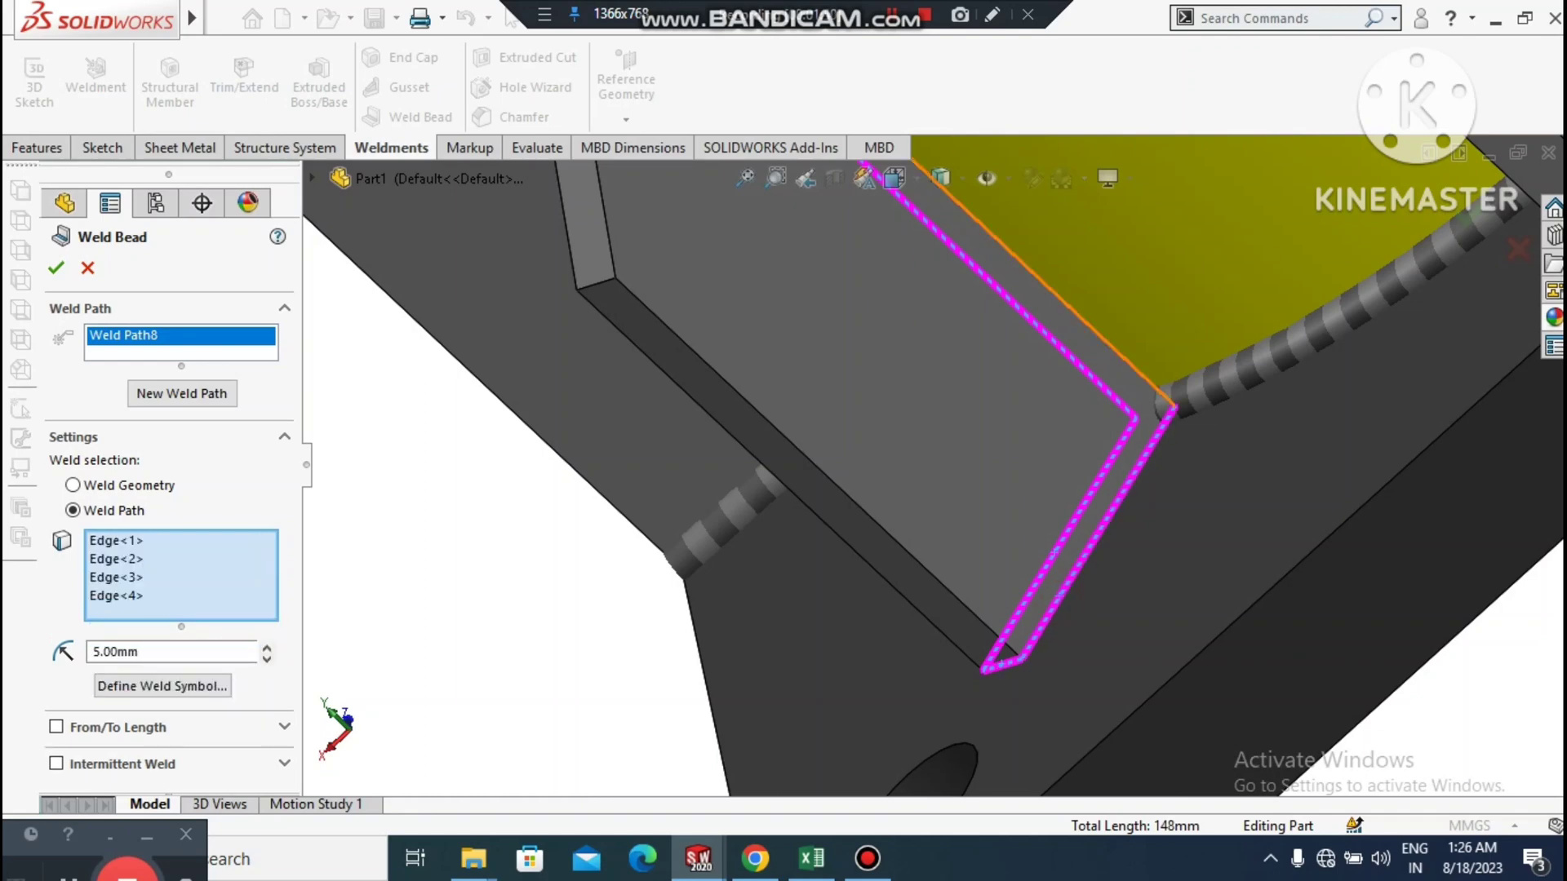
left_click(1134, 368)
scroll(943, 465, "up", 6)
scroll(927, 291, "down", 3)
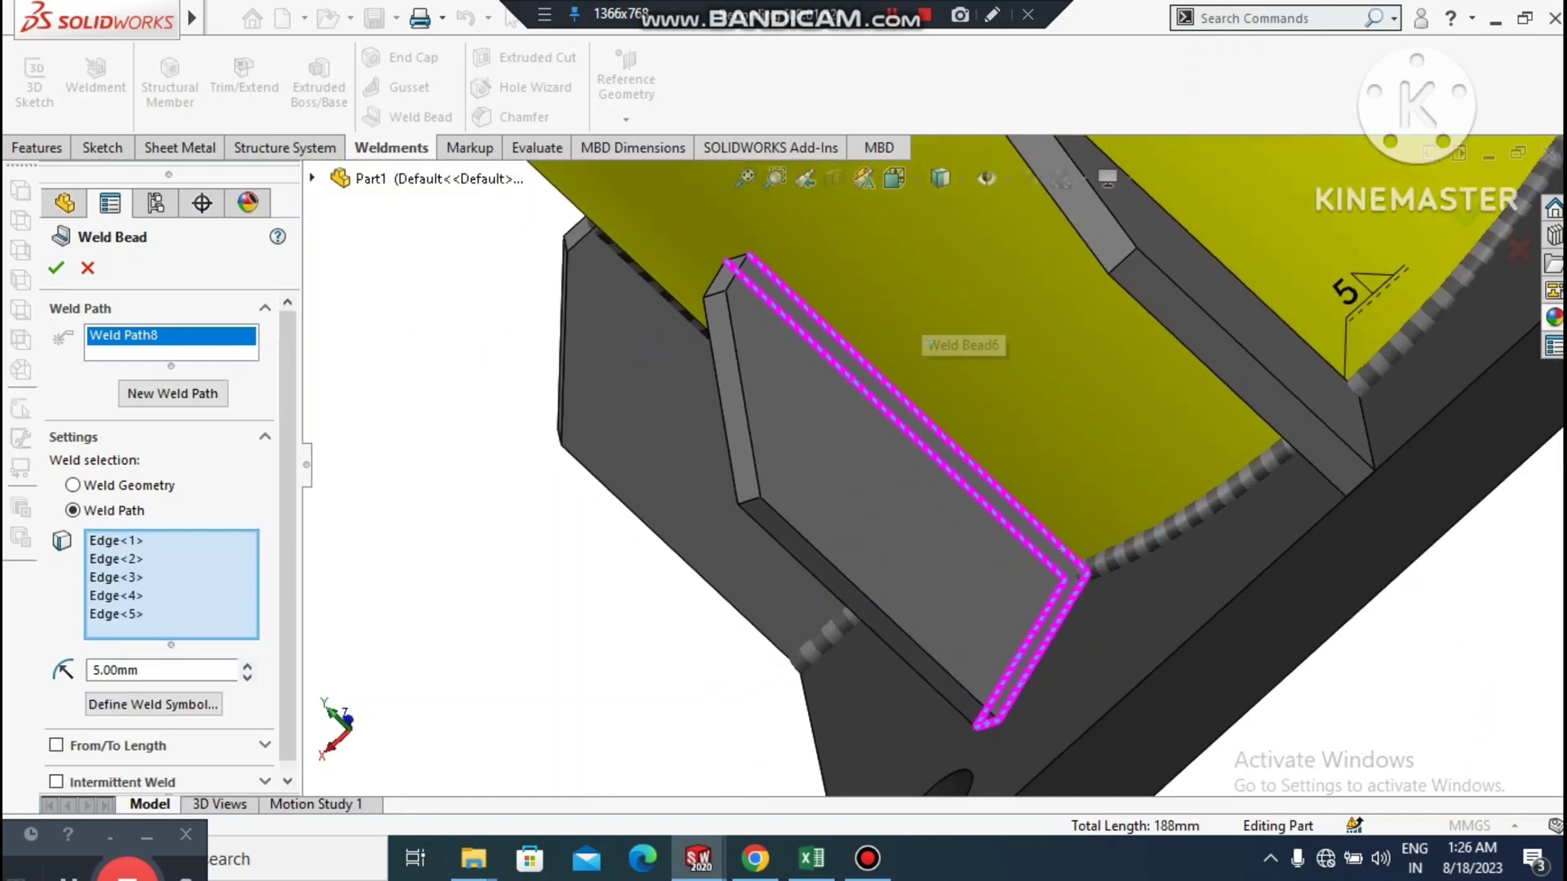
middle_click_drag(928, 297, 1151, 392)
scroll(1163, 395, "down", 3)
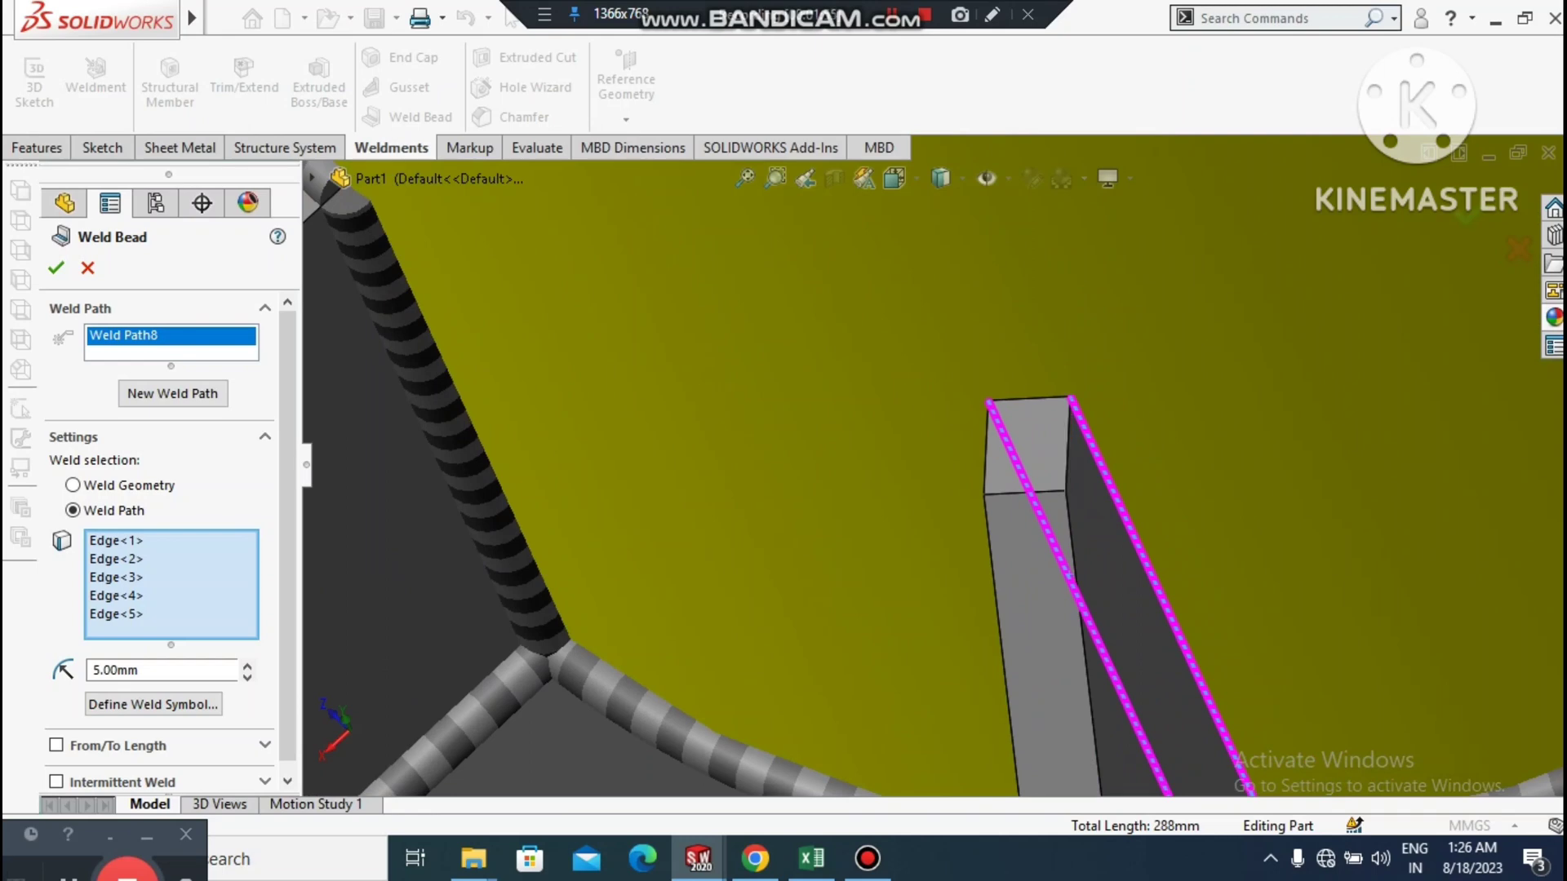
left_click(1043, 399)
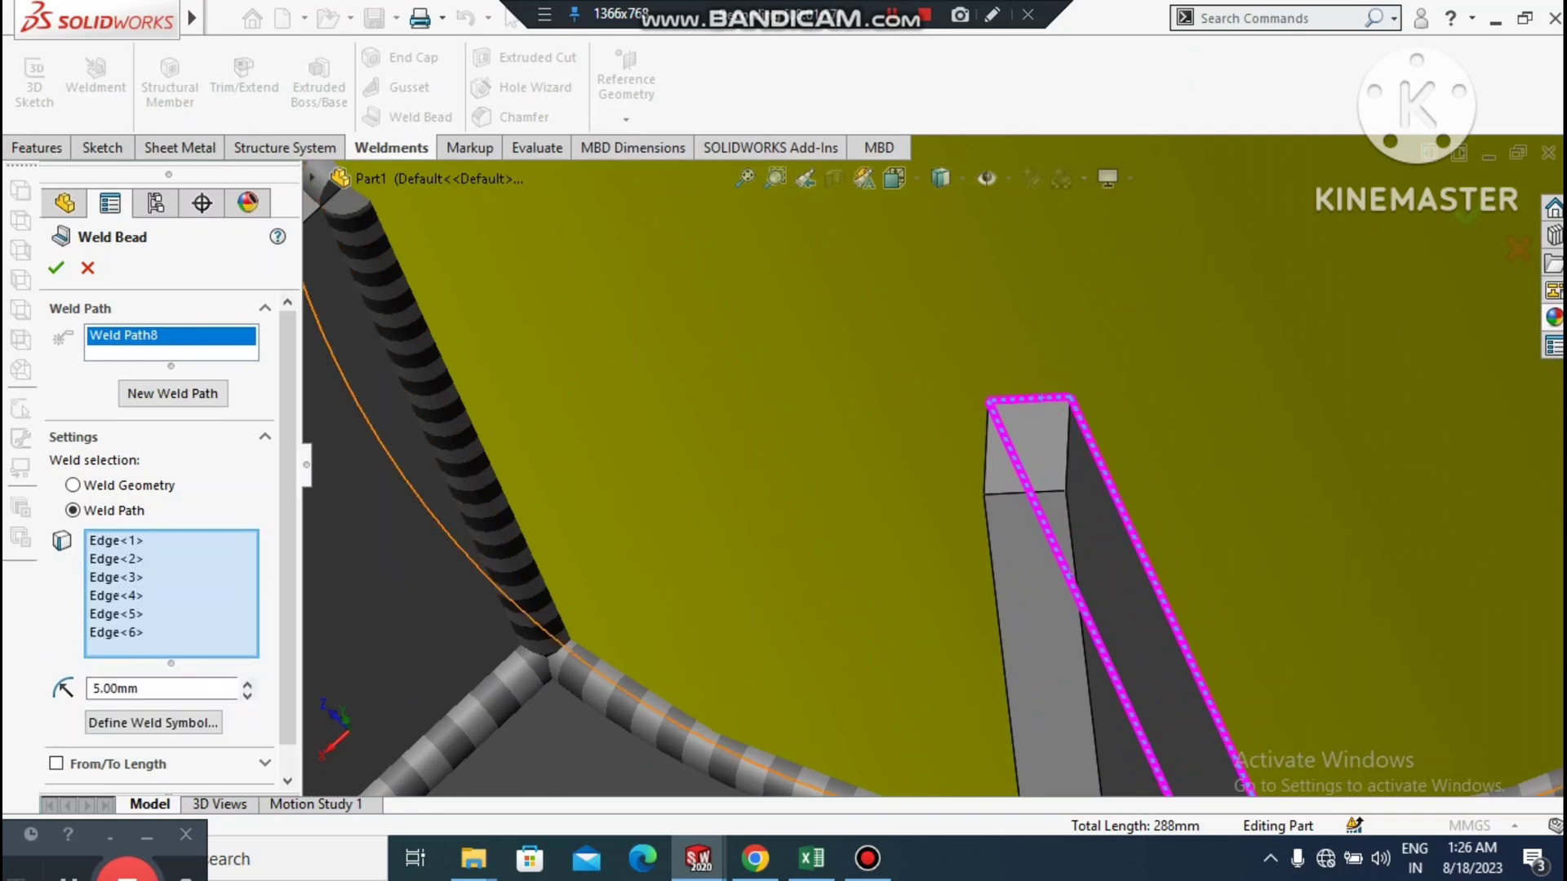
left_click(56, 267)
- Start a 5 mm weld path on the mid-side gusset beside the finished corner gusset, selecting its base-plate, vertical column and short top edges
scroll(1016, 515, "up", 5)
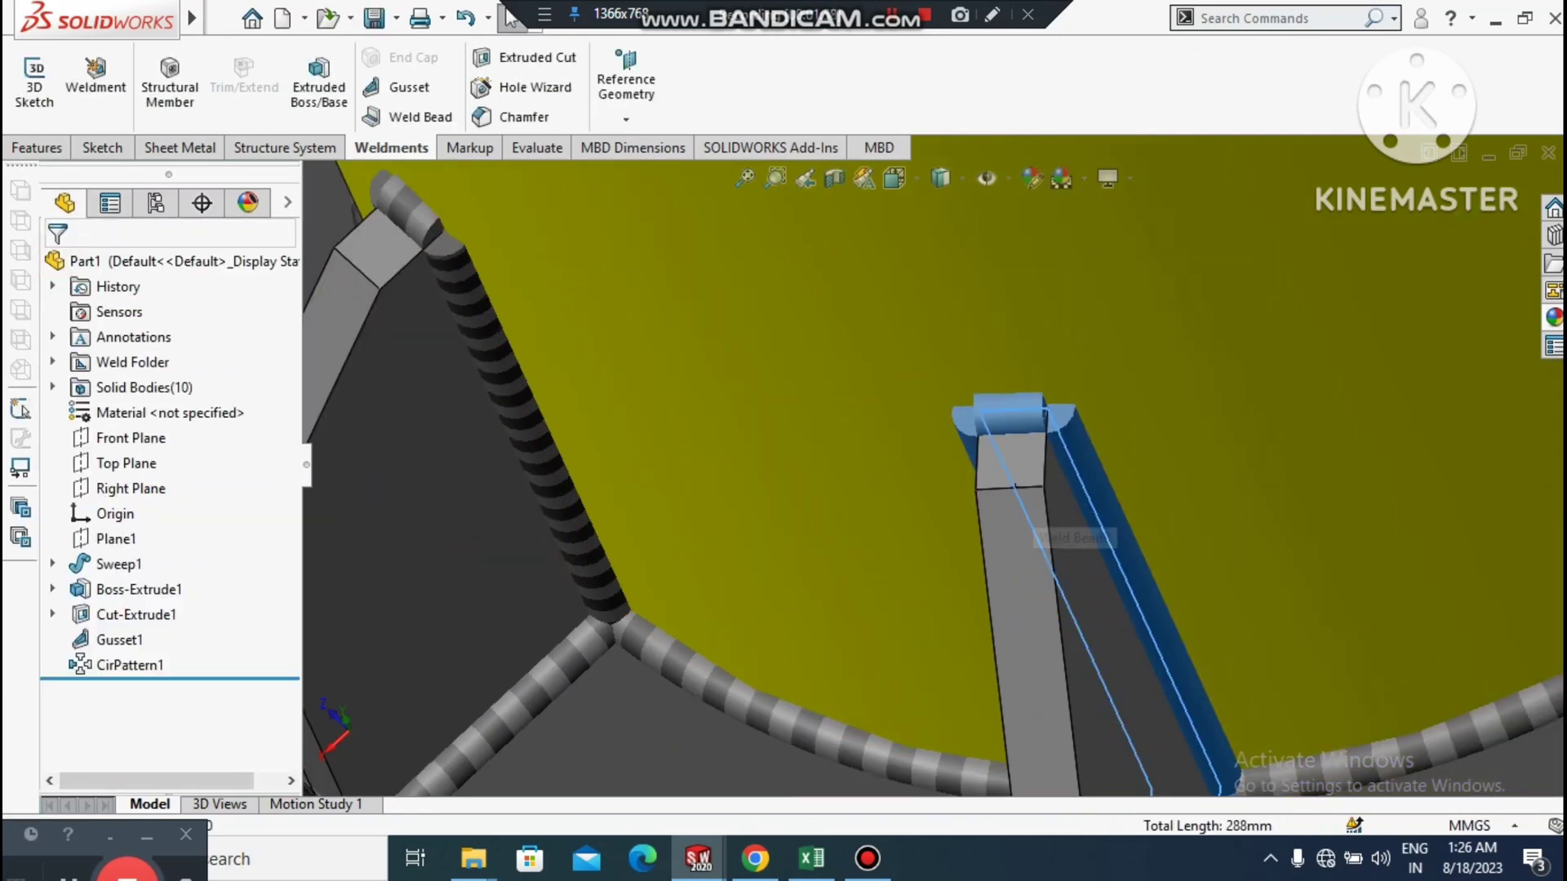
scroll(972, 473, "up", 4)
middle_click_drag(852, 532, 980, 535)
scroll(979, 534, "up", 1)
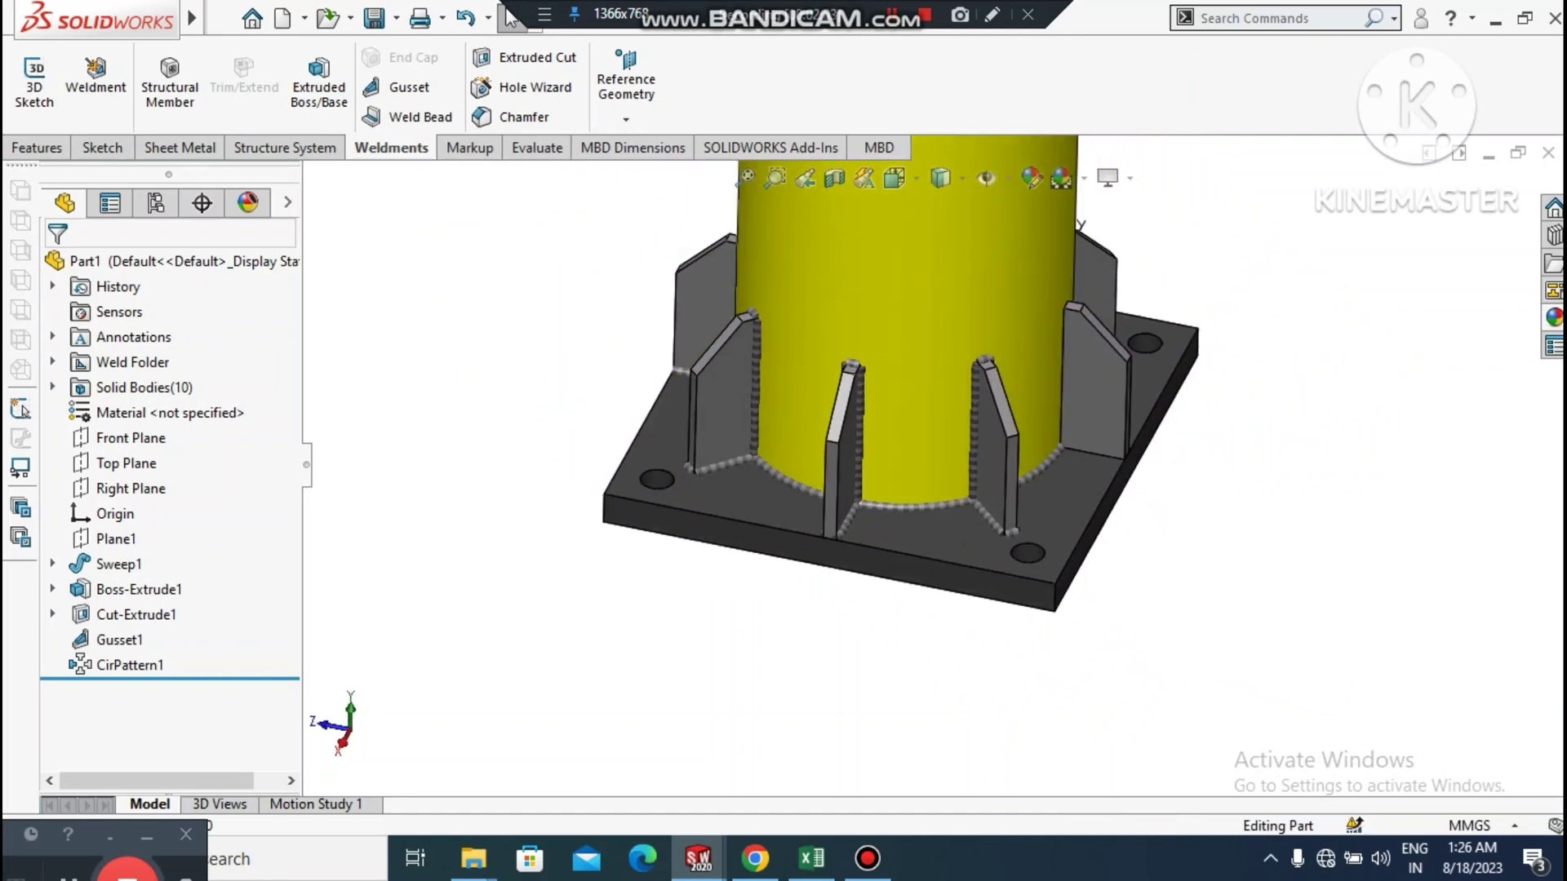
scroll(1269, 290, "down", 2)
scroll(1093, 377, "up", 2)
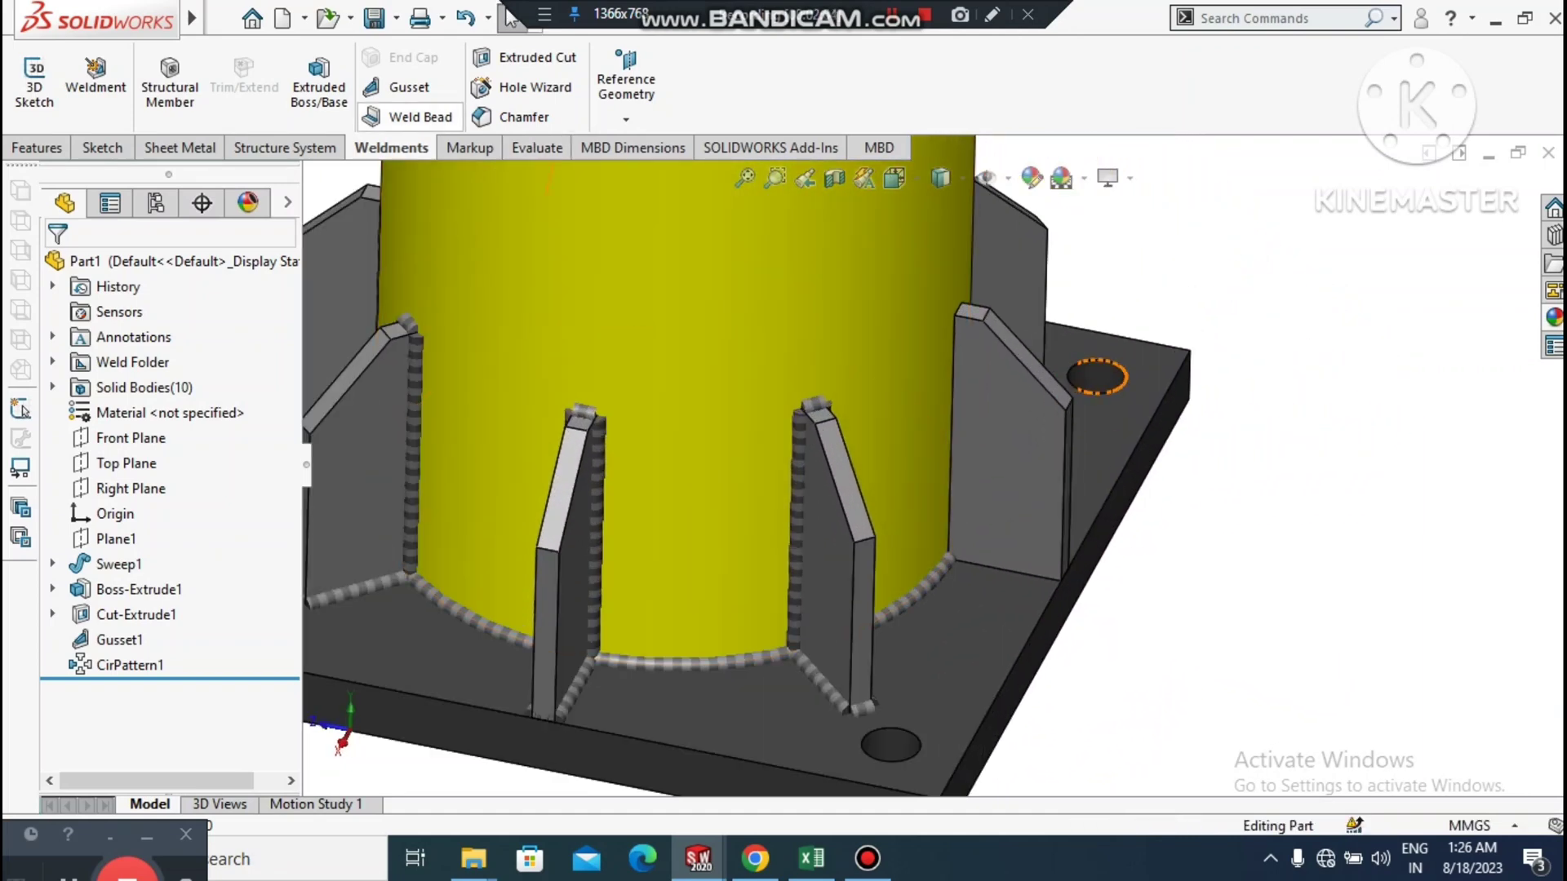
left_click(411, 117)
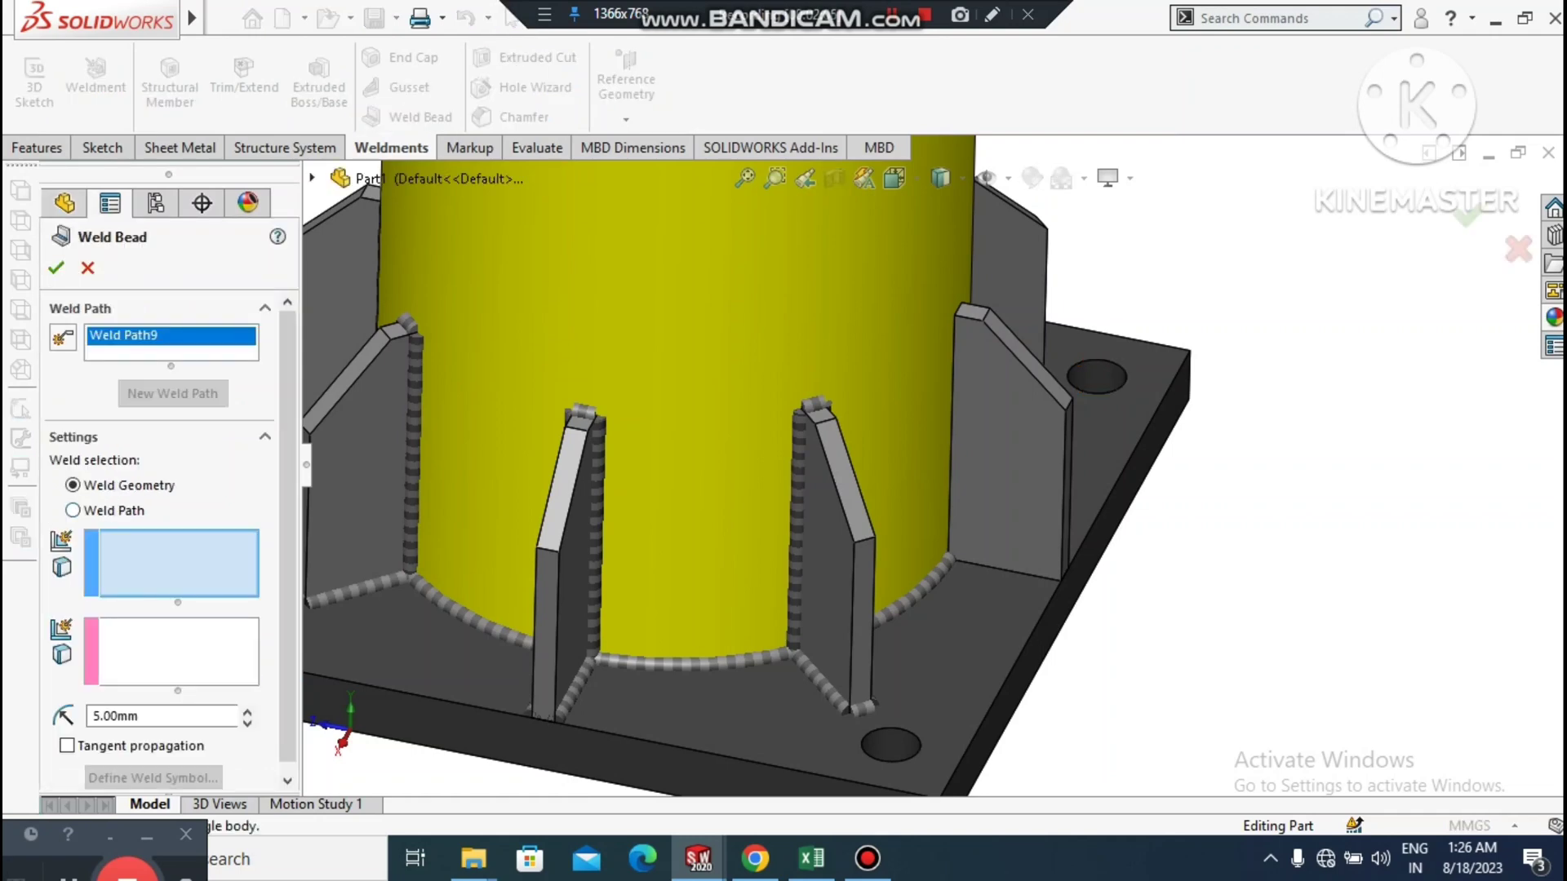
left_click(73, 510)
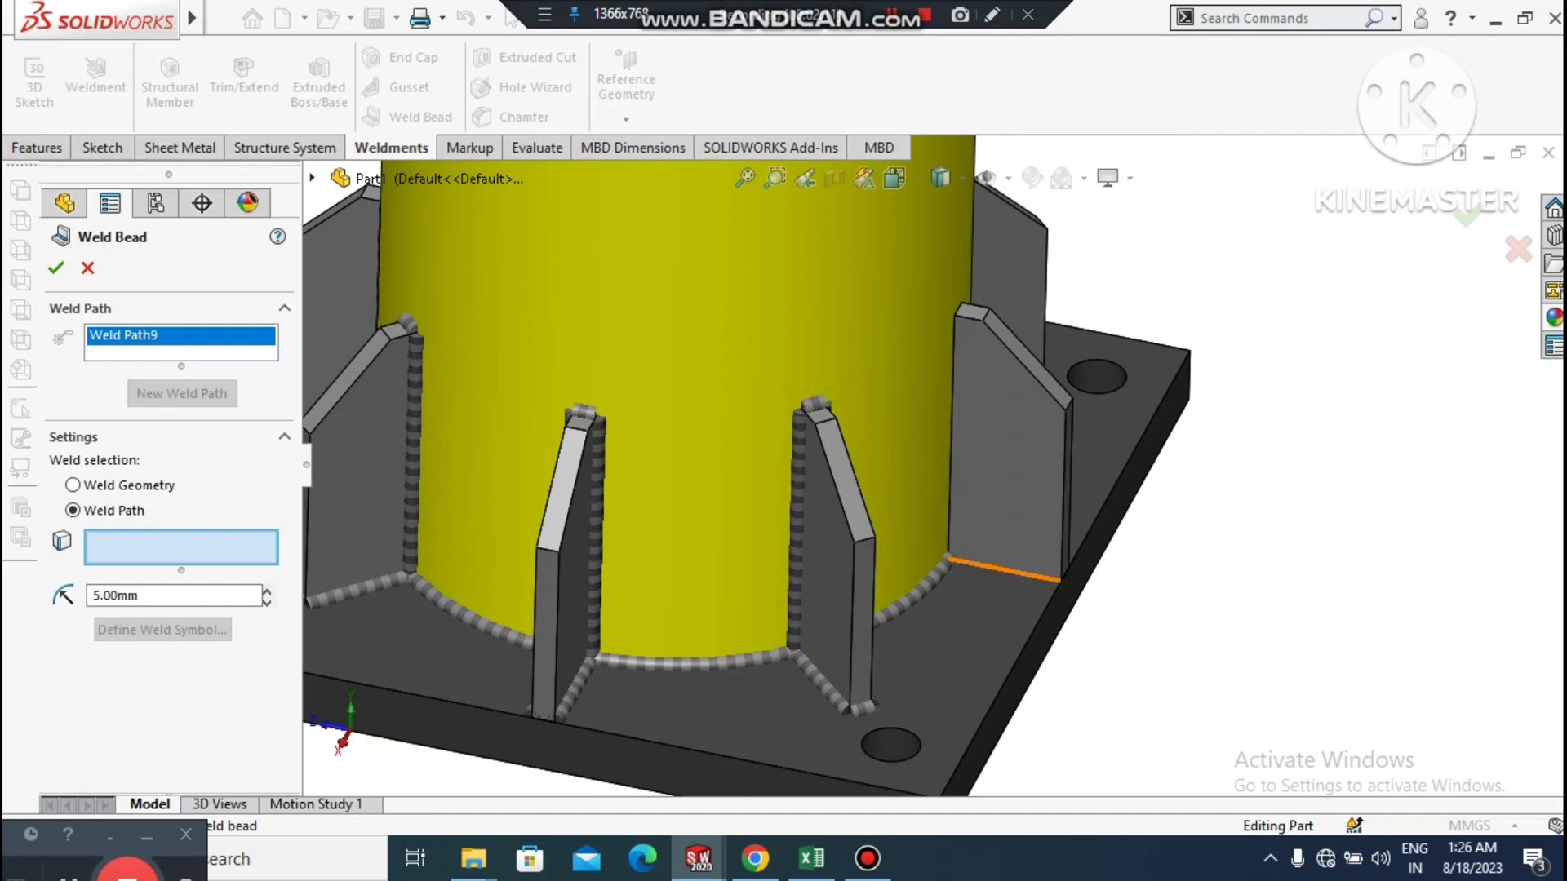
left_click(1003, 568)
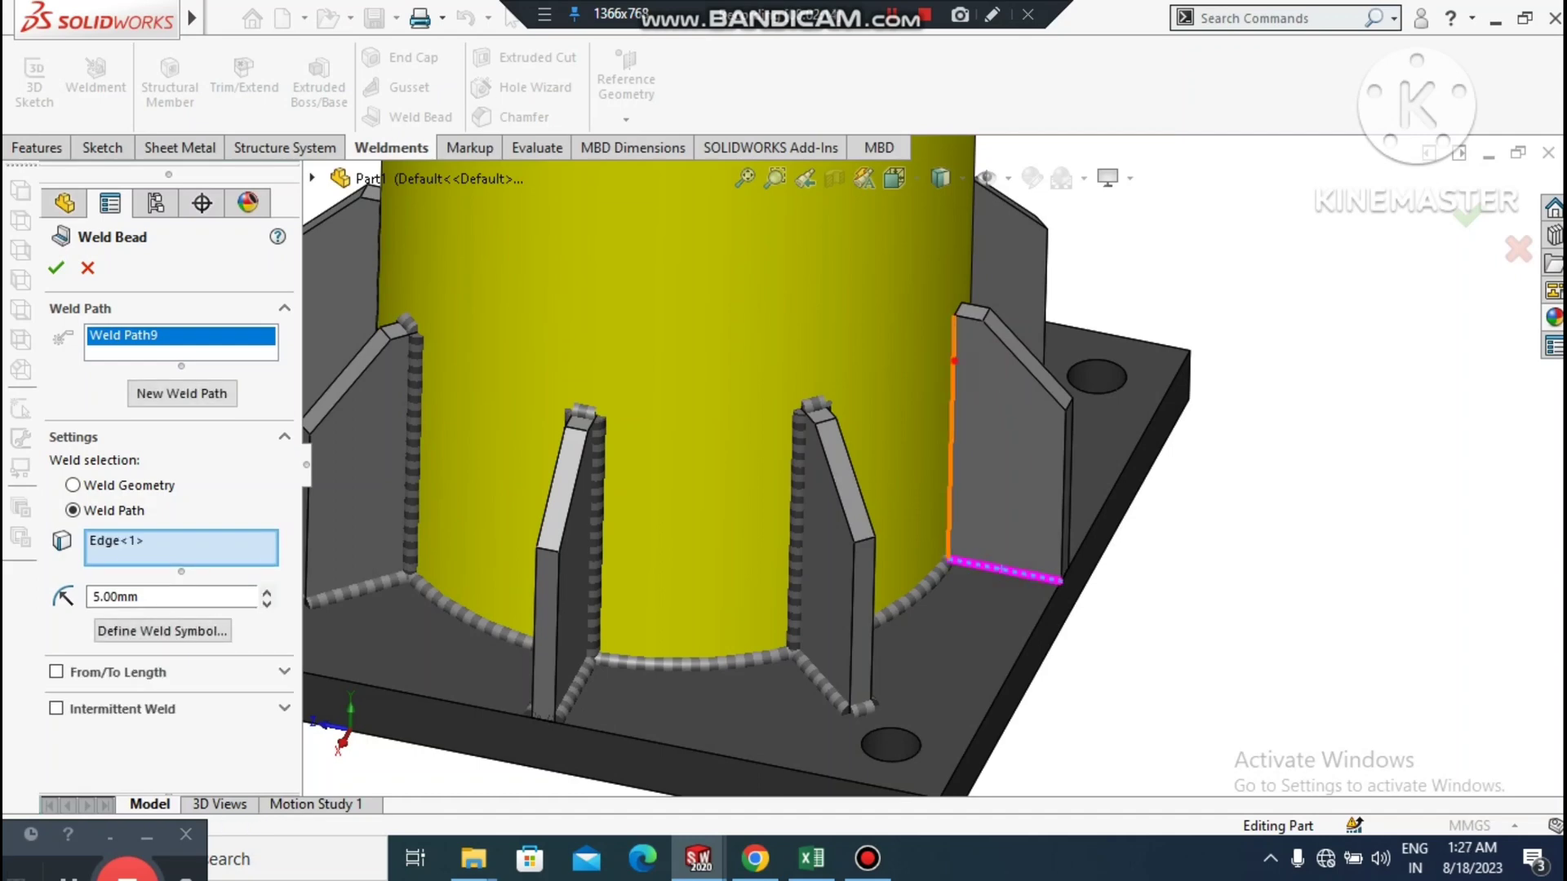
left_click(951, 457)
scroll(918, 515, "down", 5)
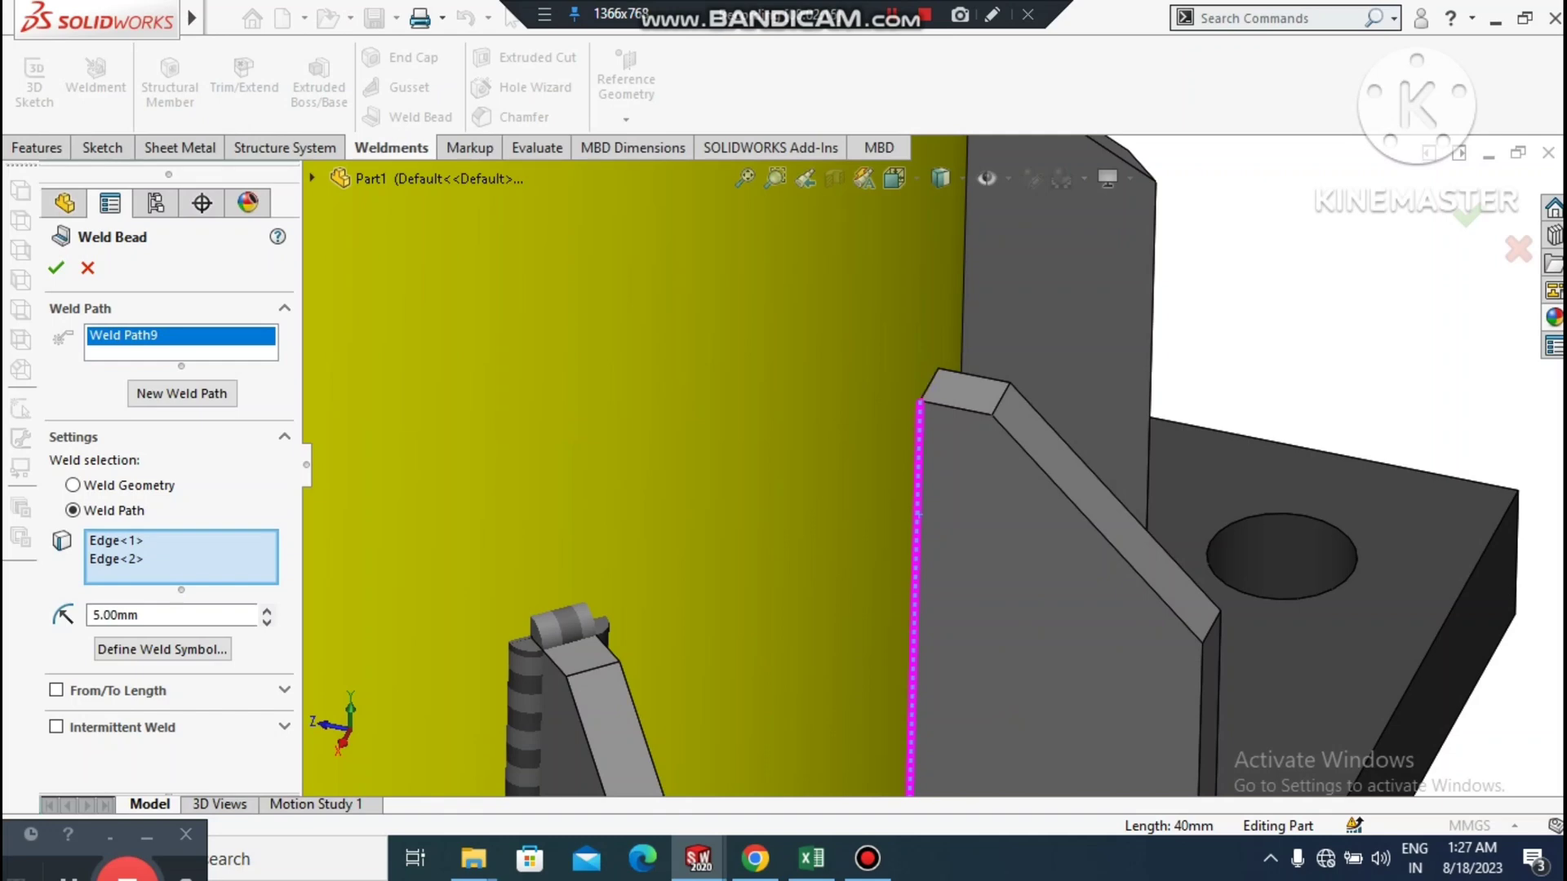
left_click(933, 379)
- Add the mid-side gusset's opposite column edge and opposite base-plate edge to the 5 mm weld path, create the bead, and clear the selection
scroll(925, 458, "up", 5)
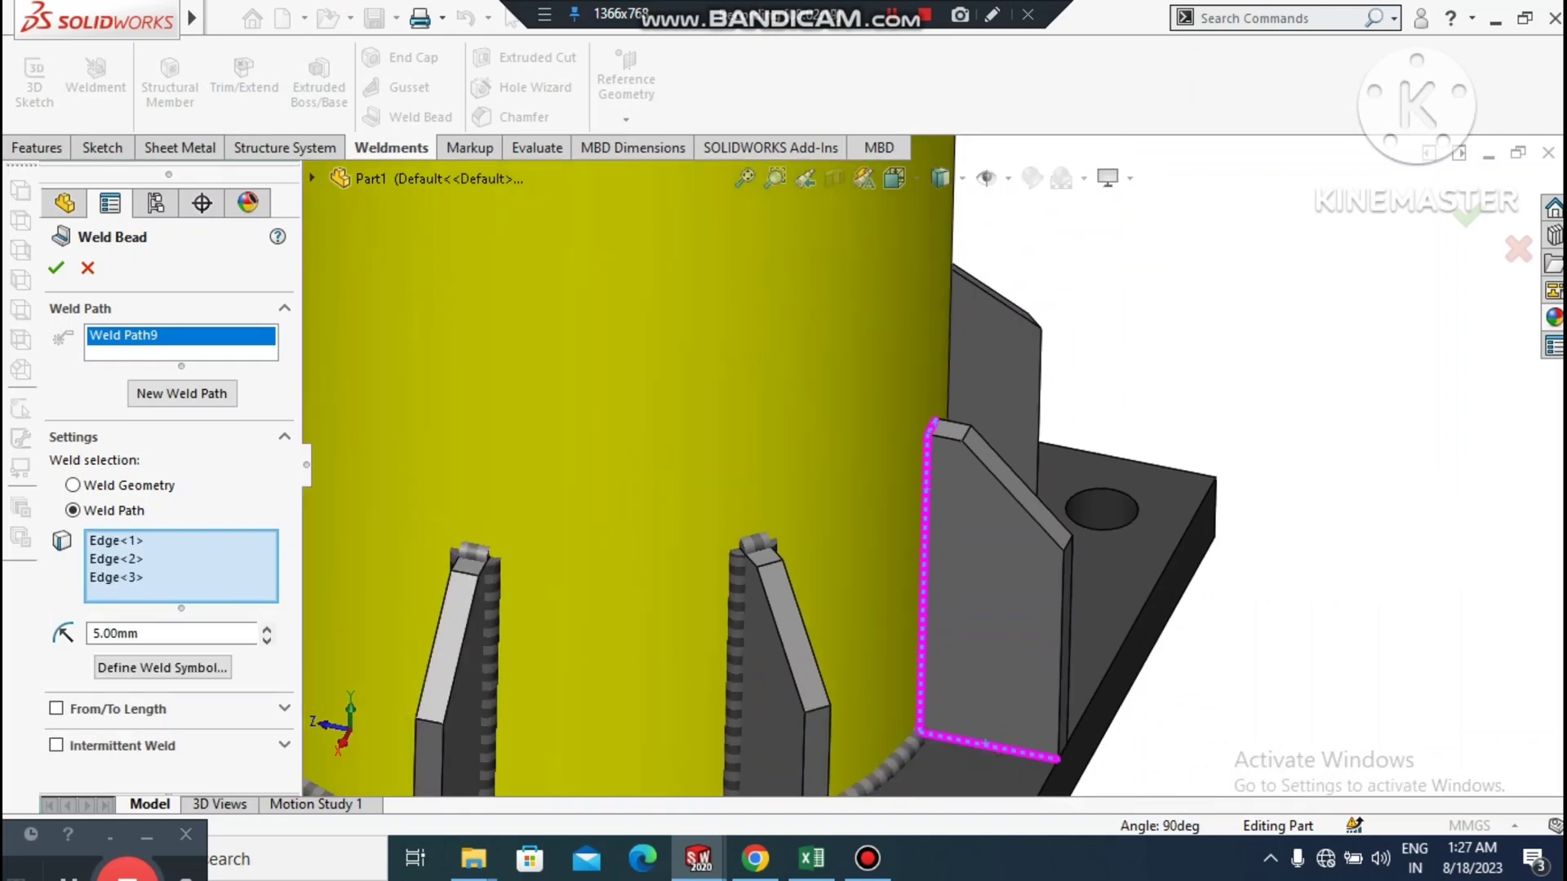
middle_click_drag(991, 466, 1048, 455)
scroll(1049, 456, "down", 4)
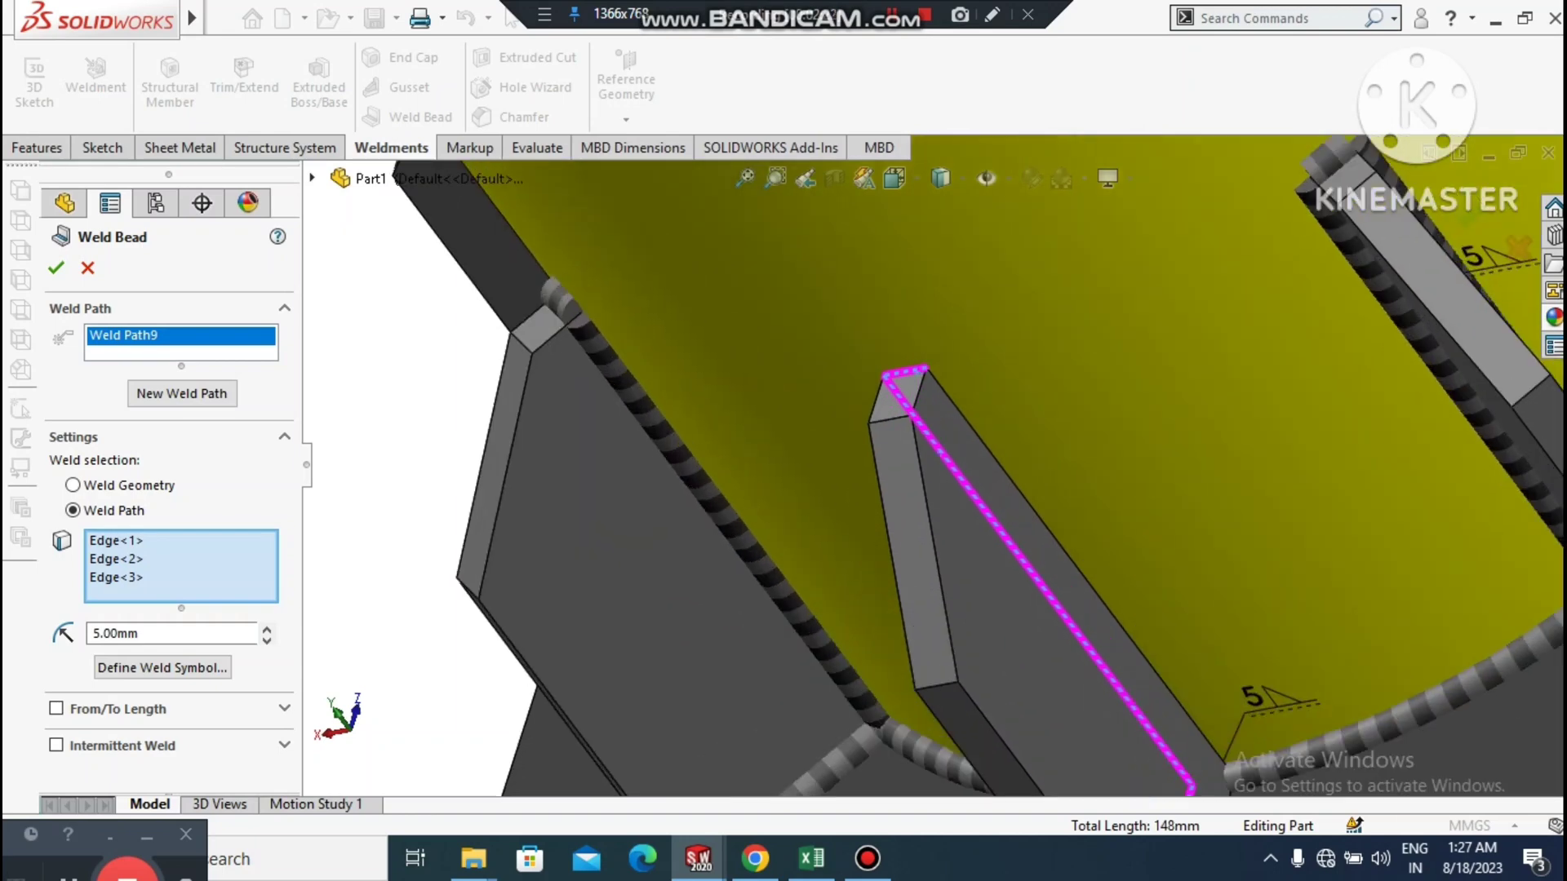
left_click(1004, 472)
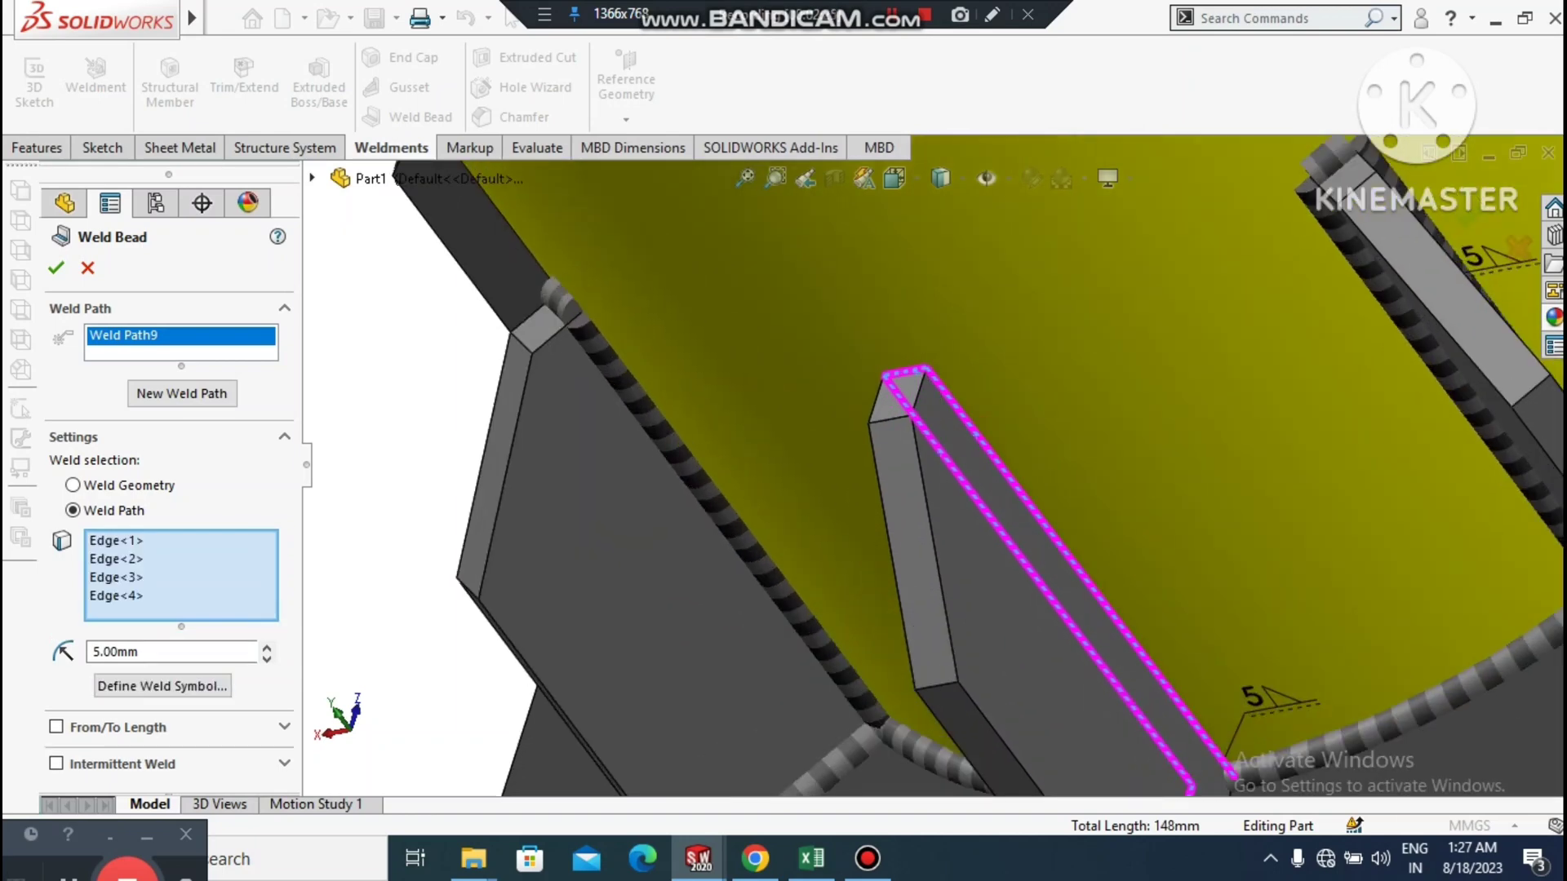
scroll(939, 482, "up", 4)
scroll(1114, 710, "down", 3)
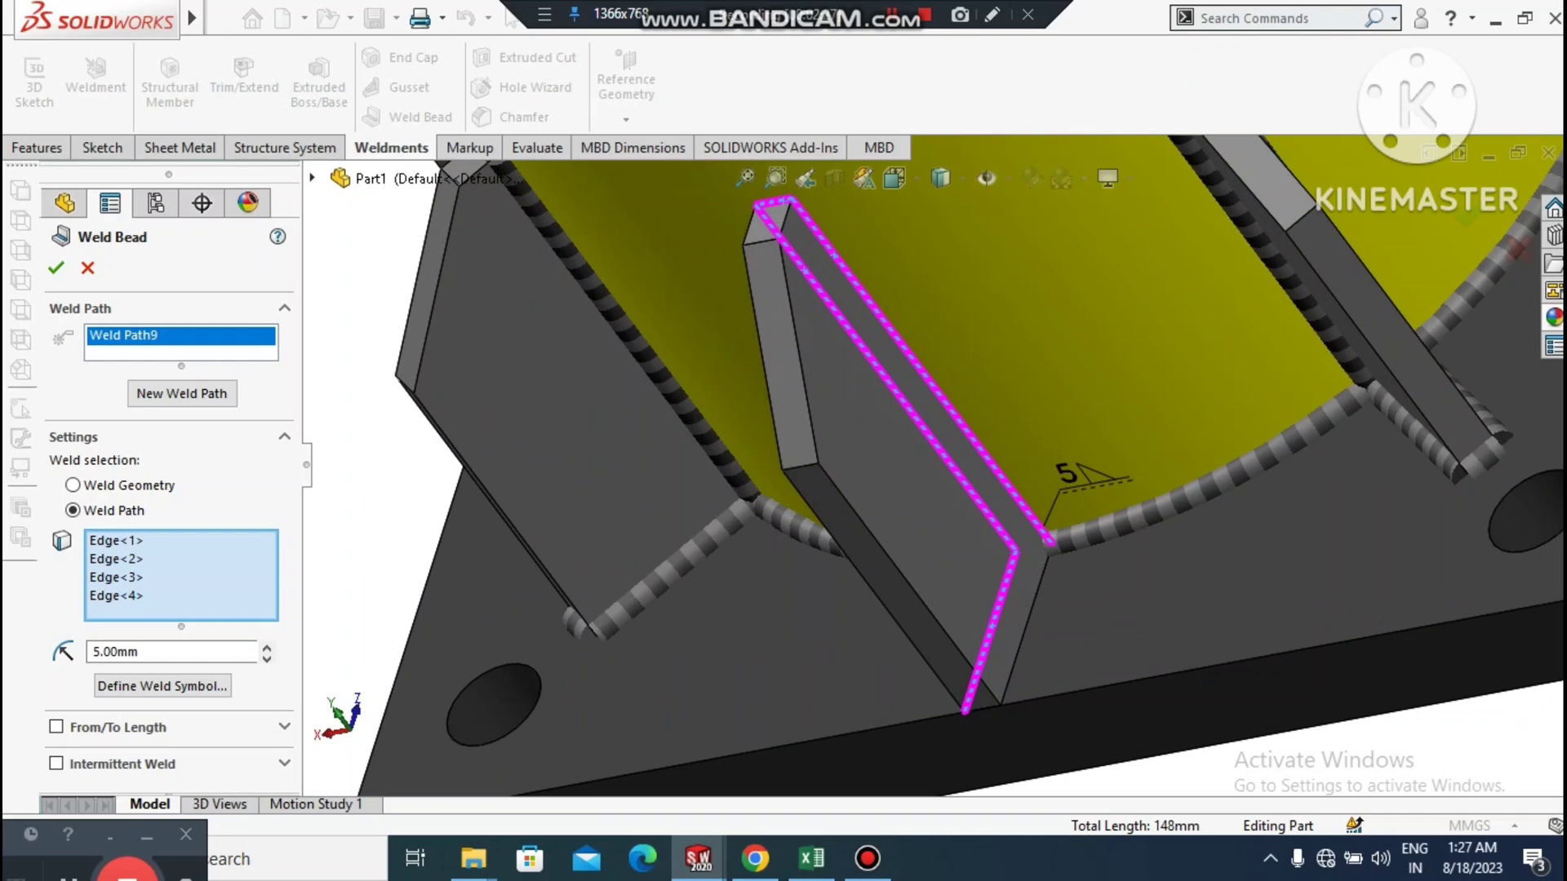
left_click(1025, 626)
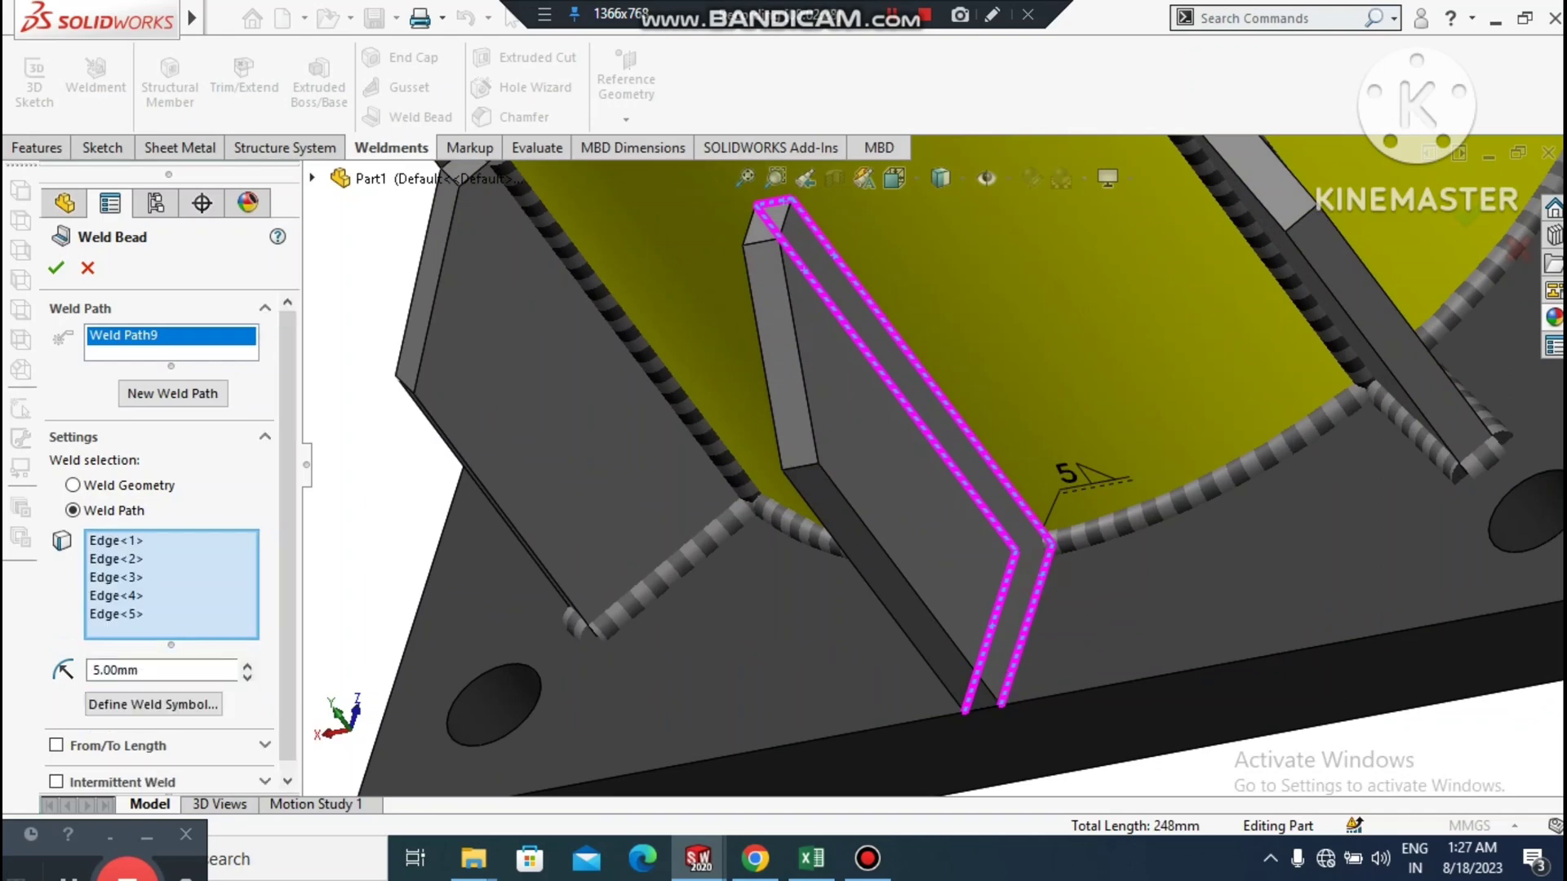
left_click(57, 268)
scroll(1155, 687, "up", 4)
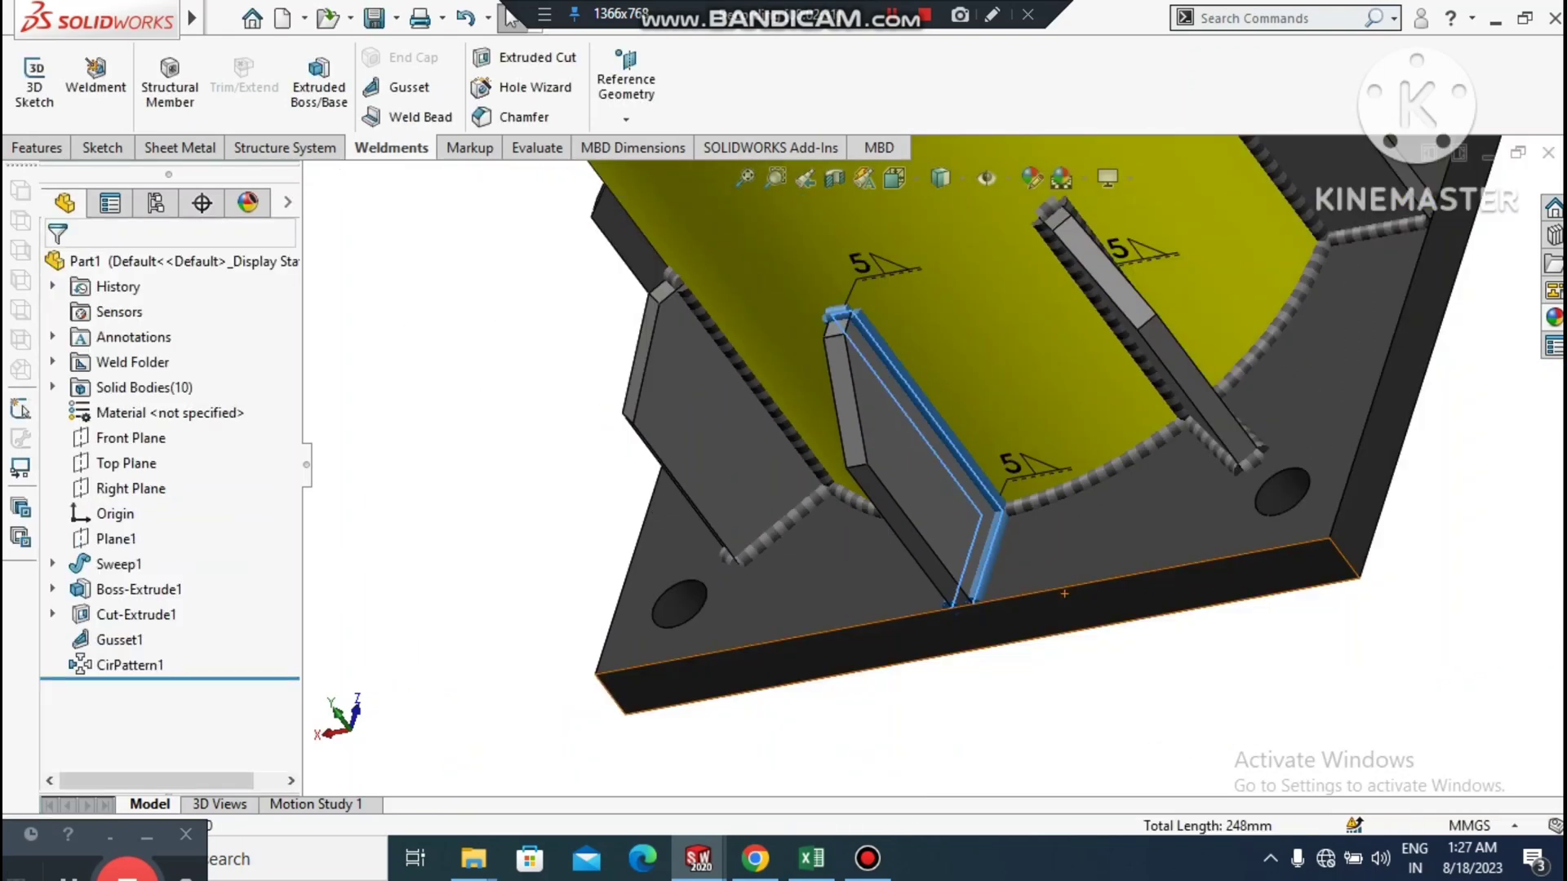
left_click(951, 651)
- Display the whole welded column model in the Shaded style without edge lines
middle_click_drag(951, 652, 1012, 432)
scroll(947, 453, "up", 5)
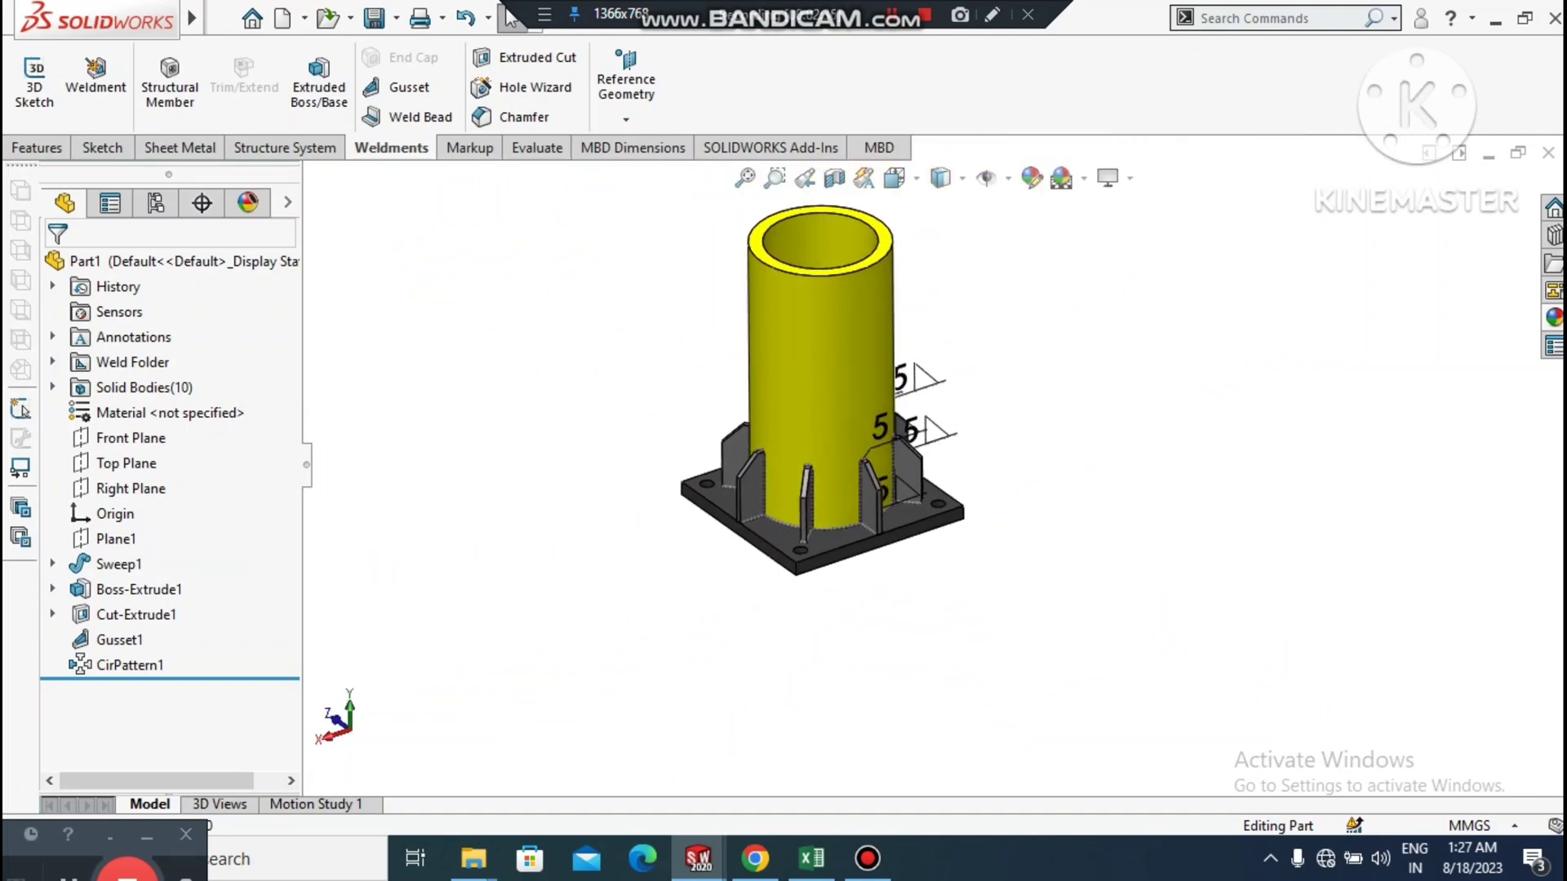
scroll(812, 277, "down", 4)
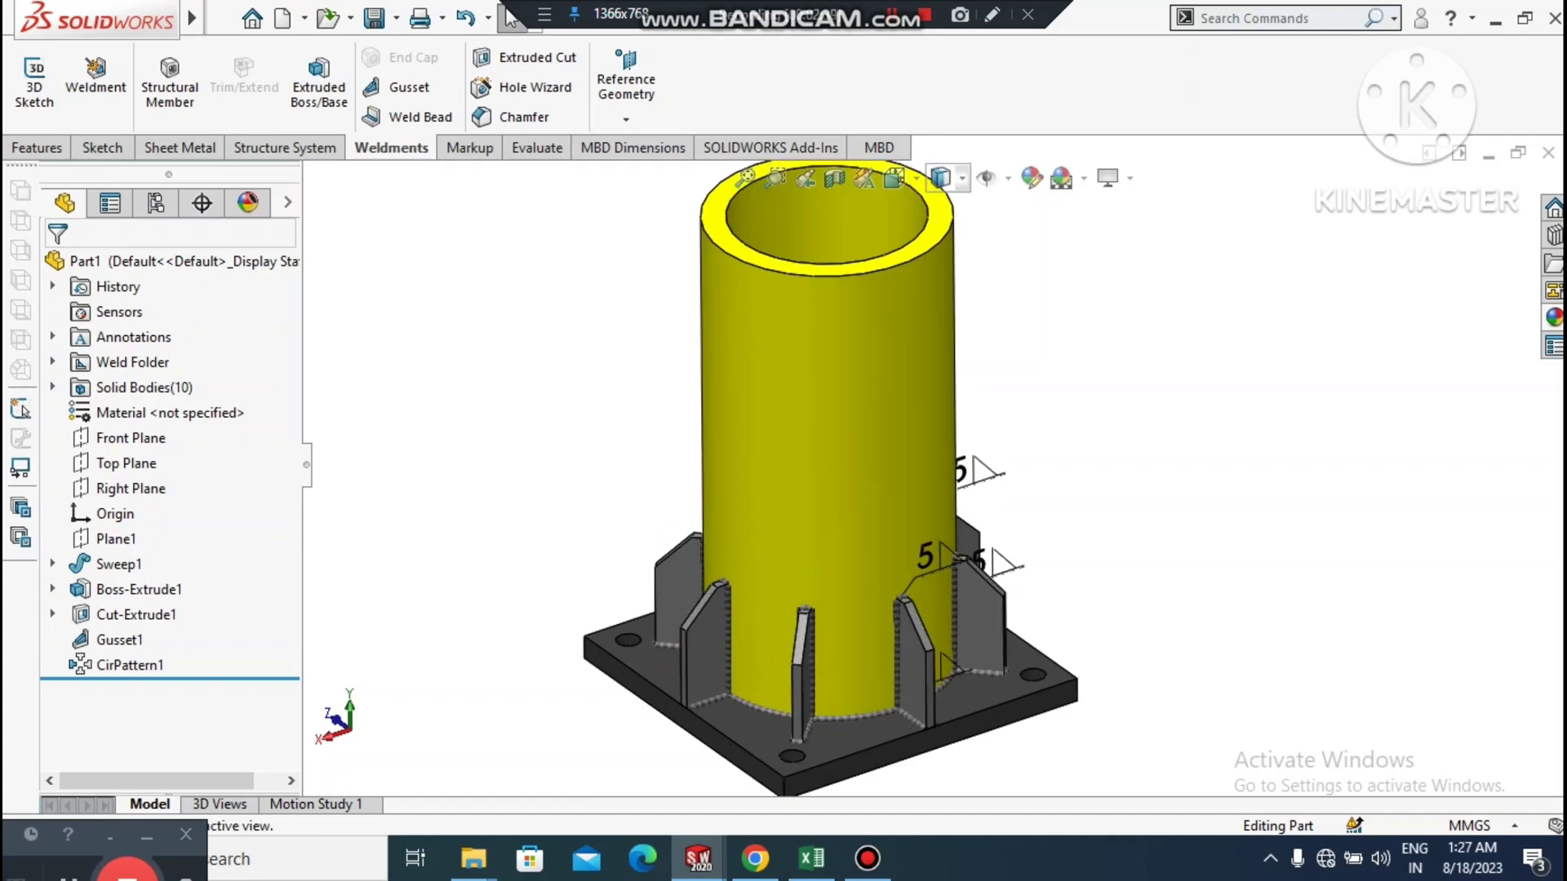
left_click(946, 178)
left_click(949, 248)
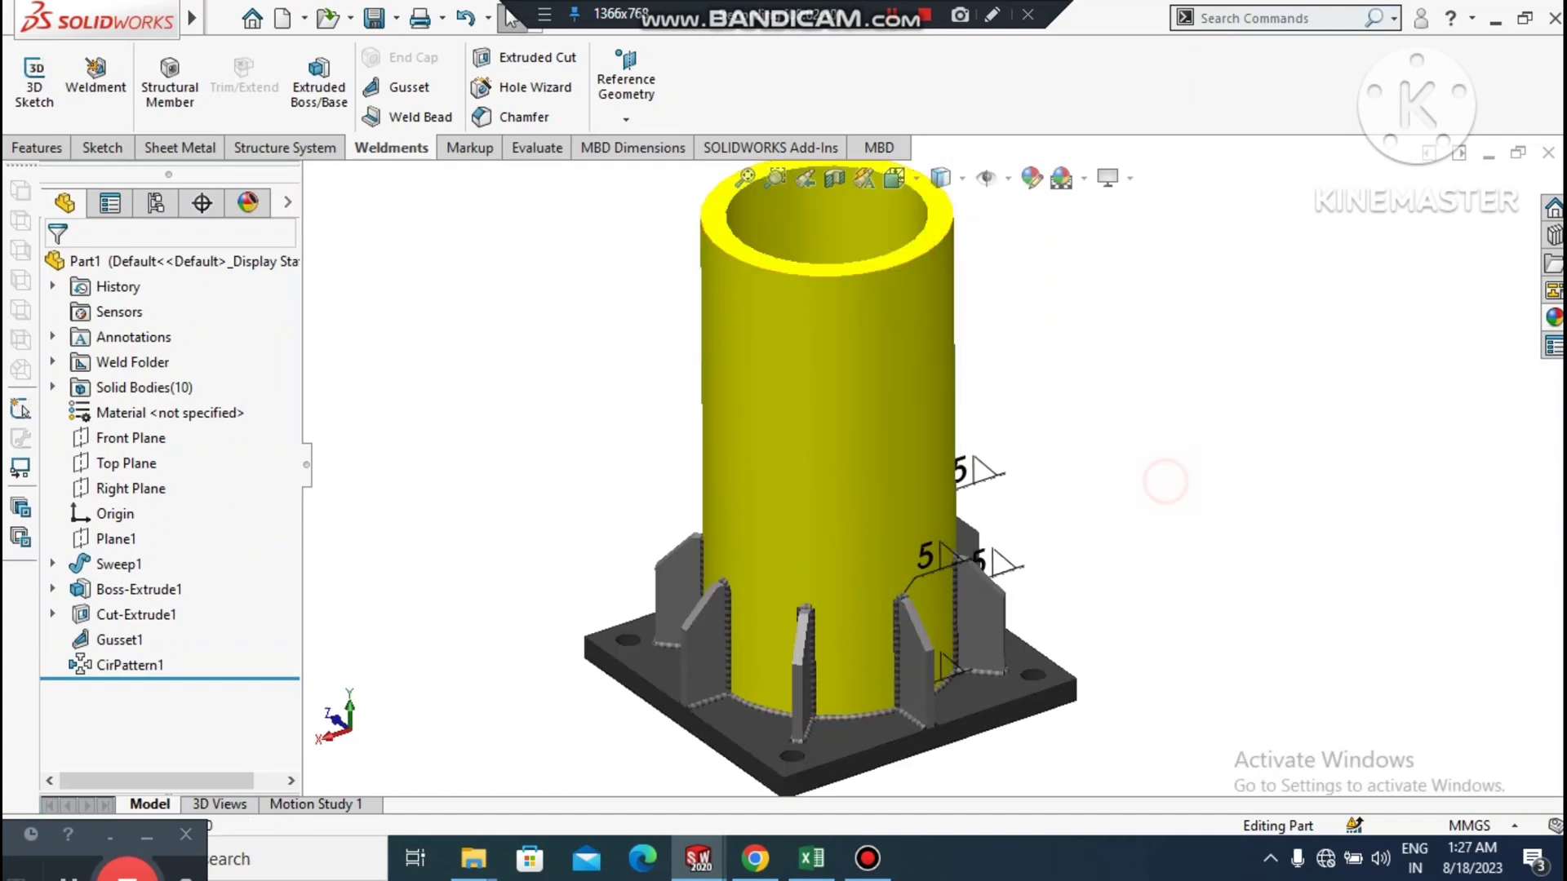
- Inspect the weld beads around the gussets and column base, the underside of the base plate, and the complete column assembly
scroll(863, 704, "down", 3)
scroll(864, 704, "up", 2)
scroll(864, 703, "down", 2)
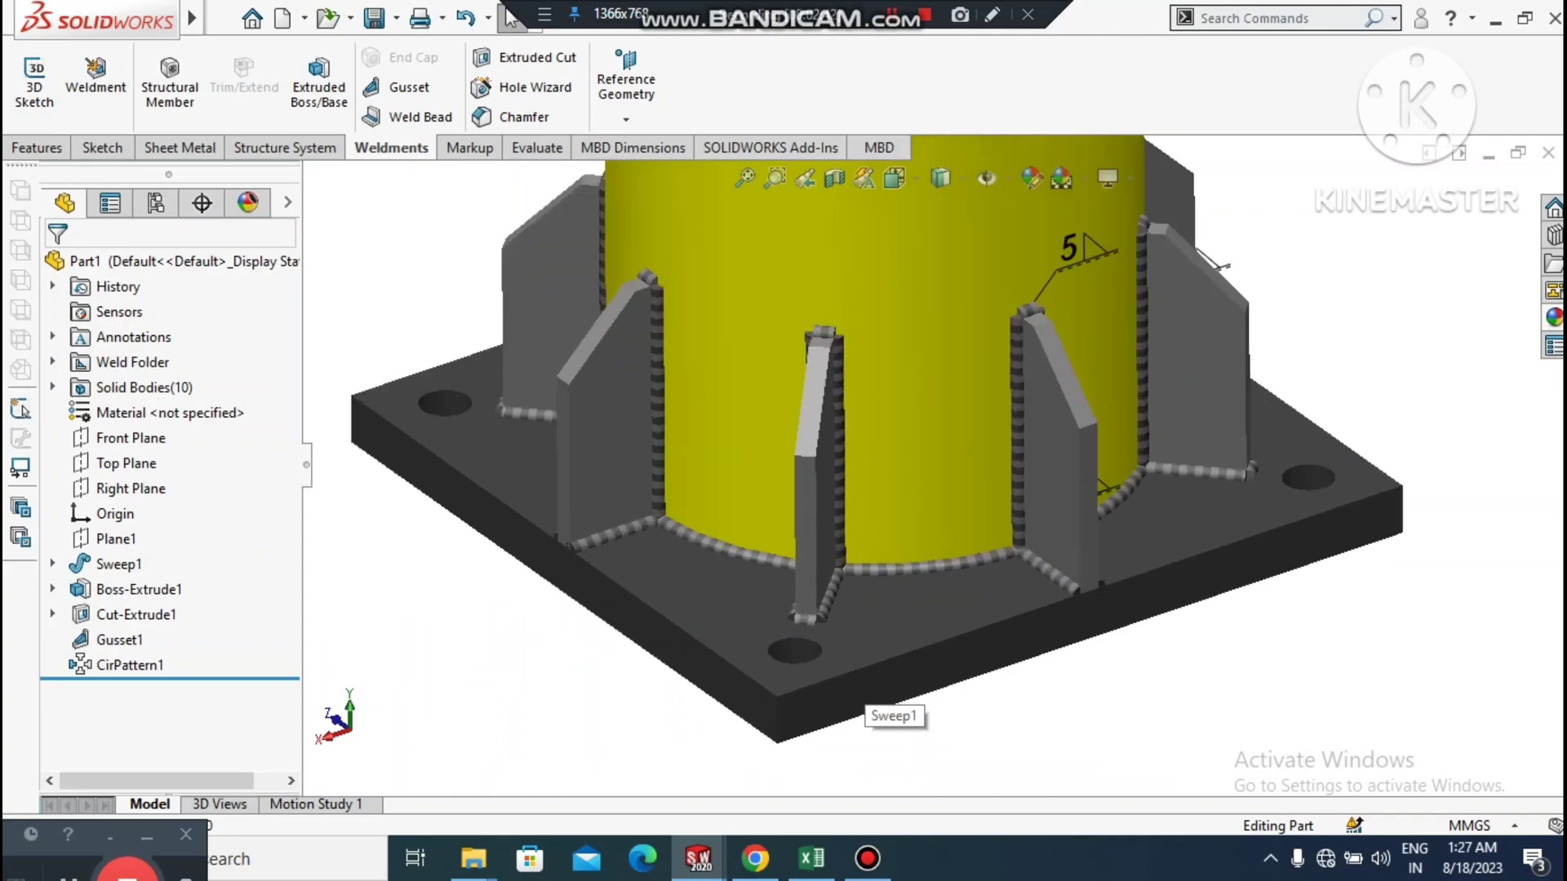
middle_click_drag(897, 612, 890, 522)
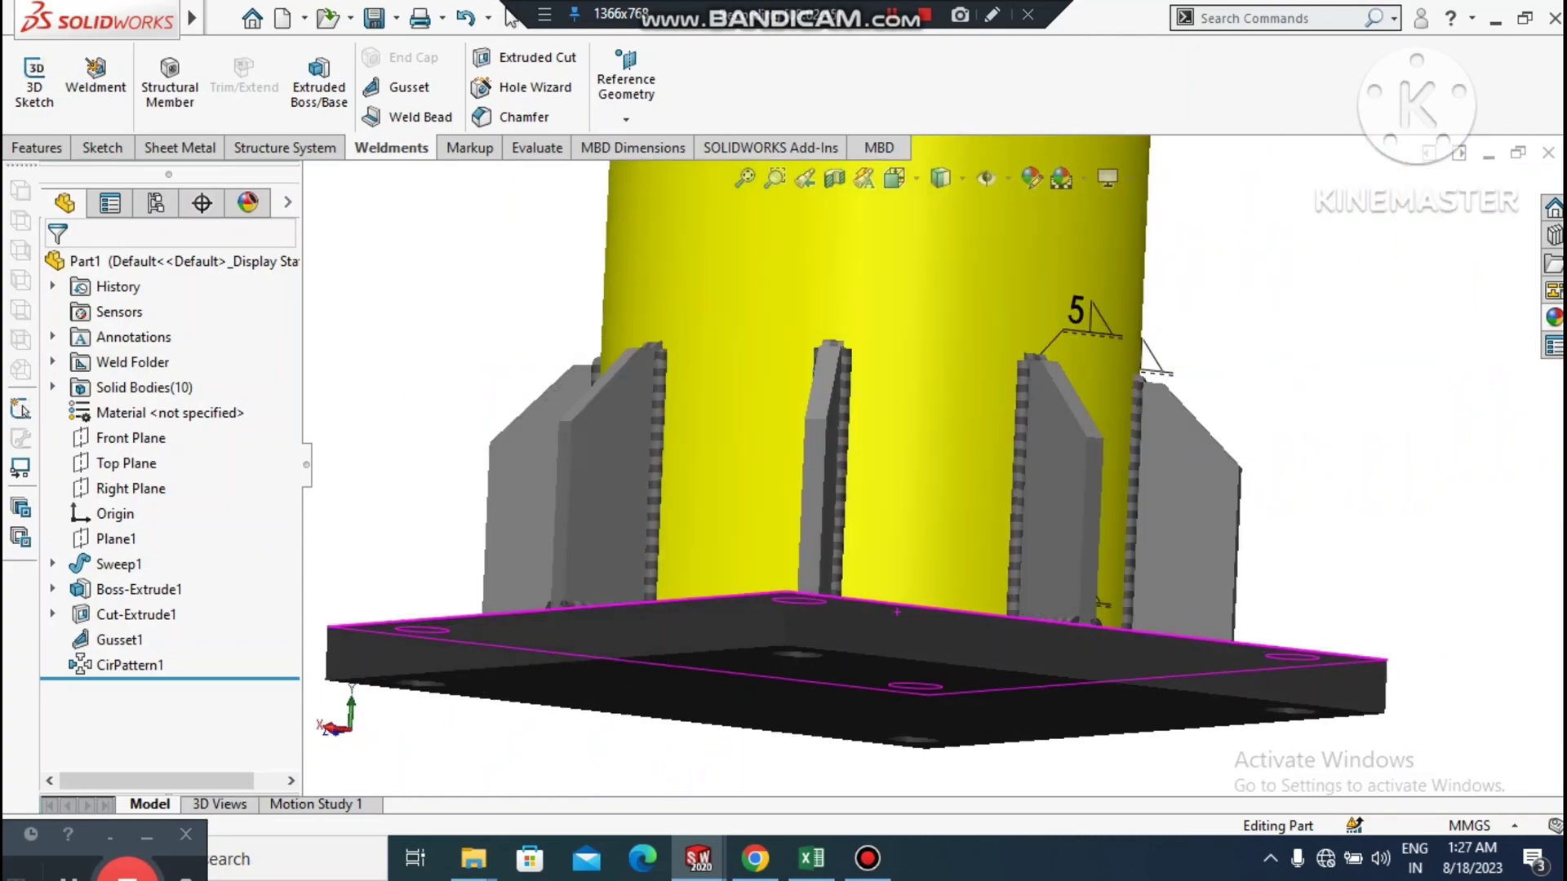
middle_click_drag(878, 374, 935, 472)
scroll(935, 472, "up", 7)
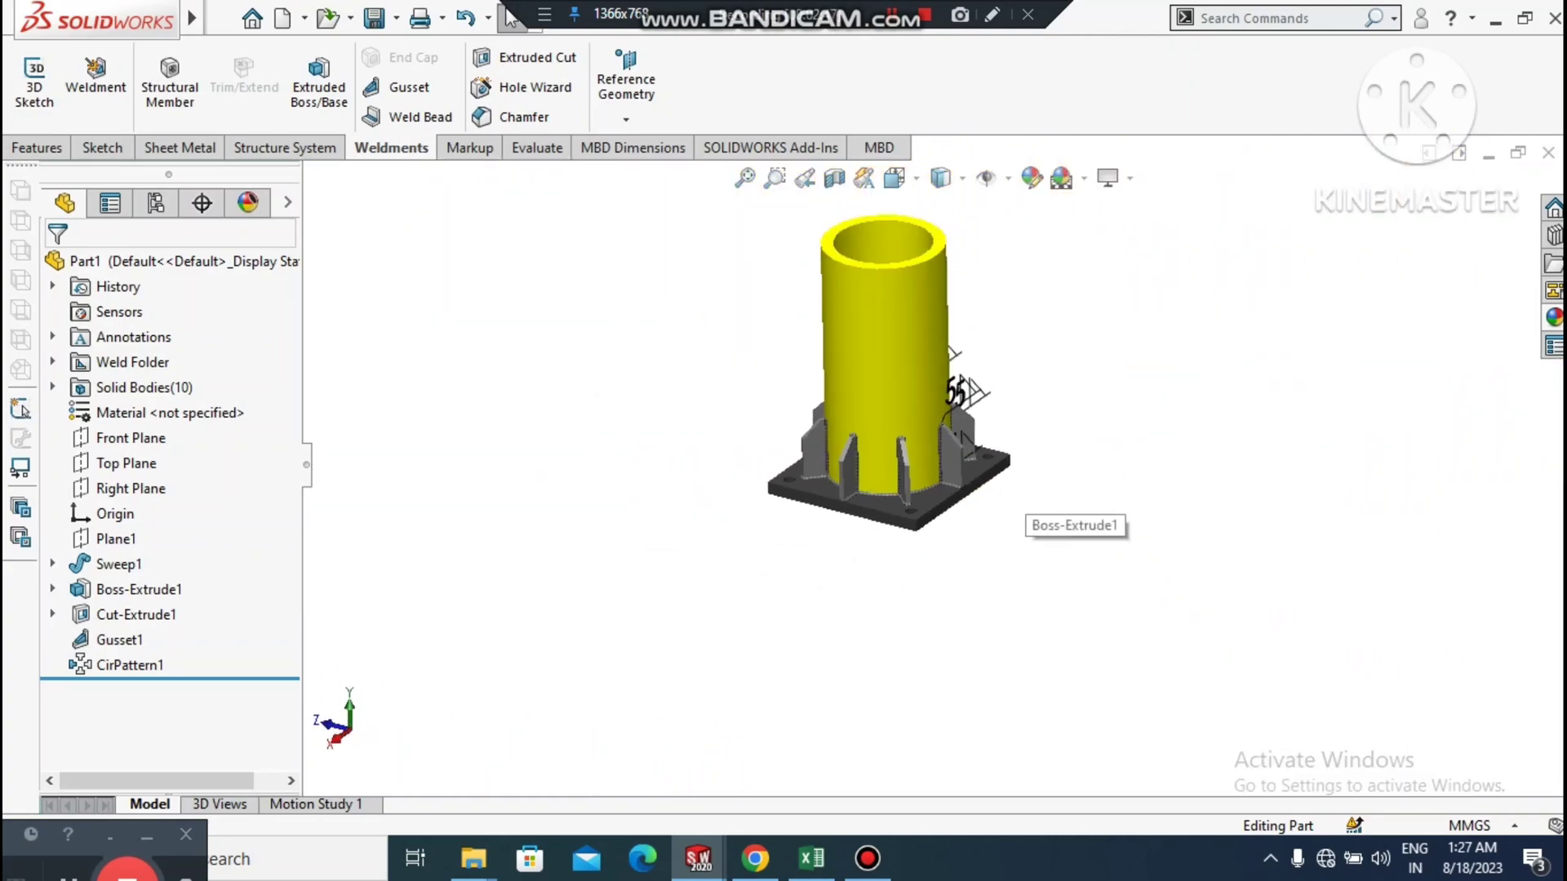
scroll(991, 537, "down", 3)
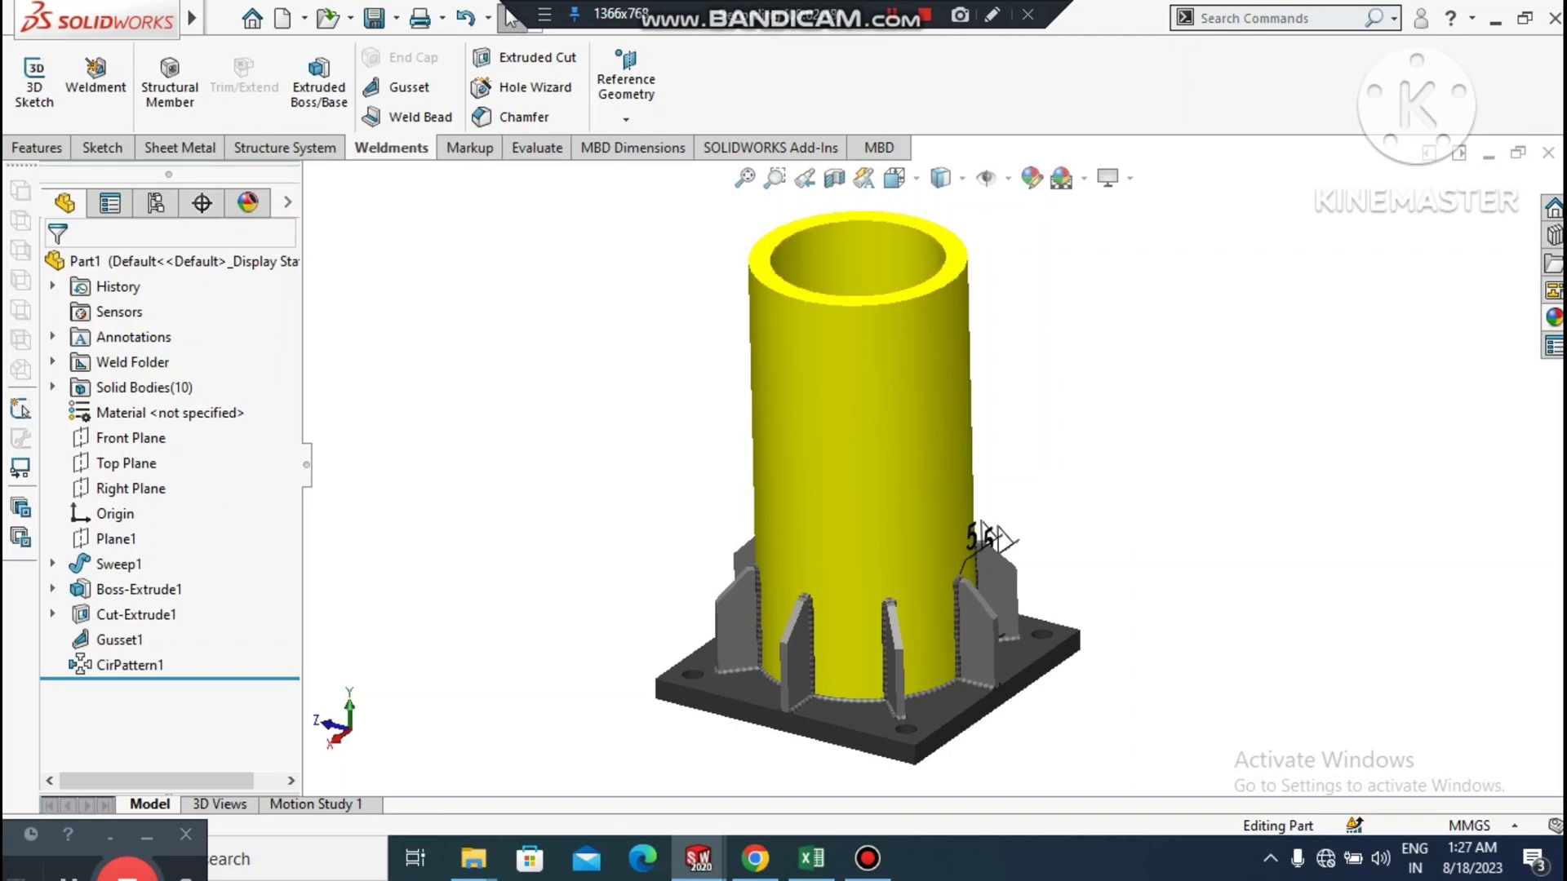